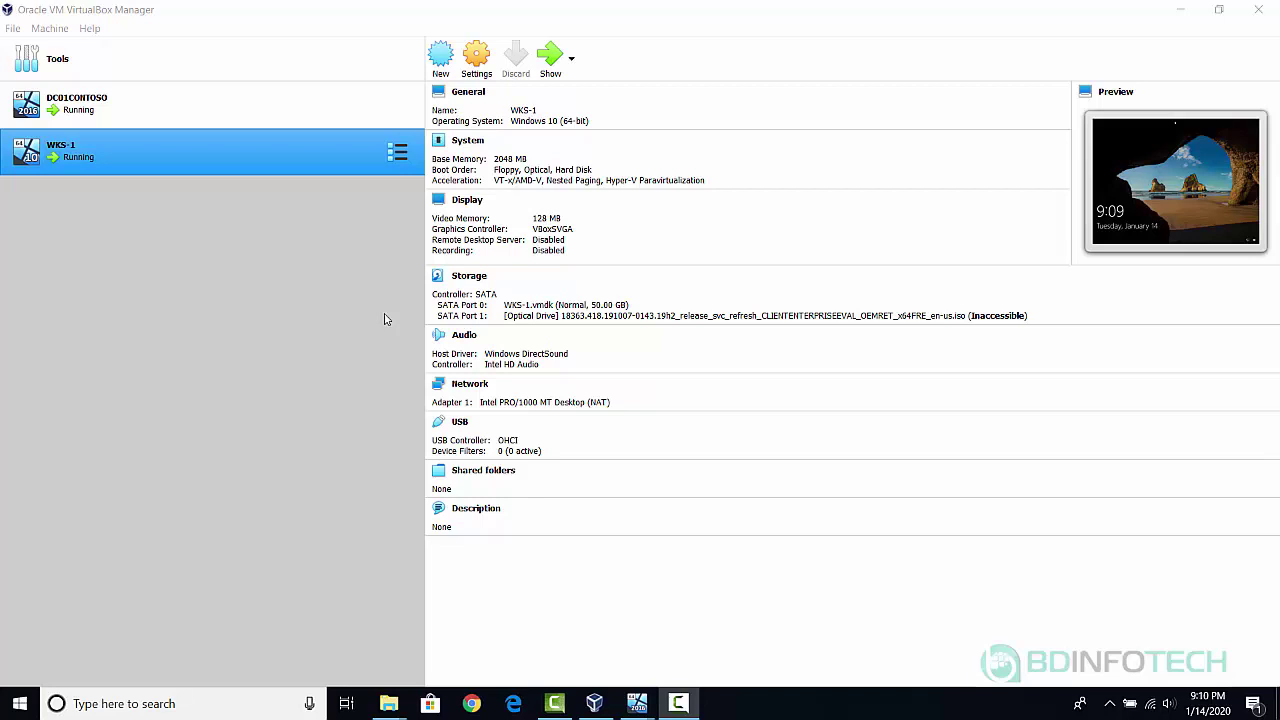
Open the console window of the running DC01CONTOSO virtual machine.
{"action": "double_click", "coordinate": [110, 106]}
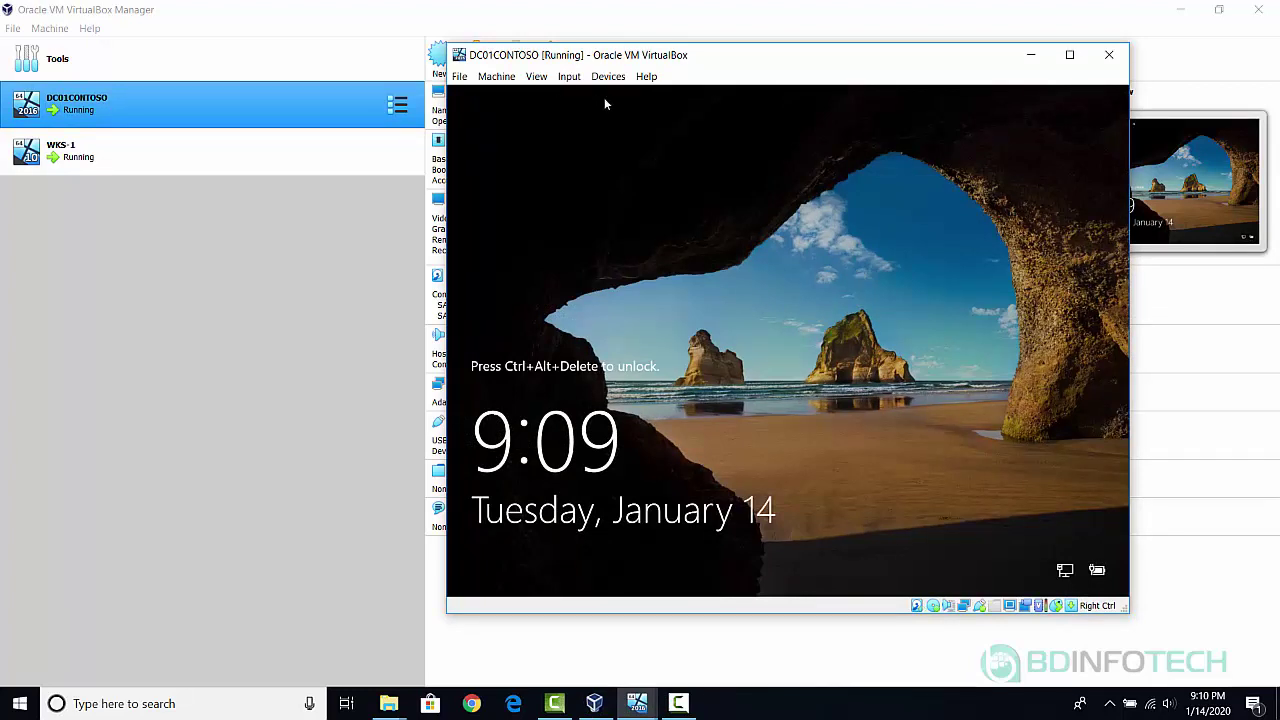
Send Ctrl-Alt-Del to DC01CONTOSO through Input > Keyboard > Insert Ctrl-Alt-Del.
{"action": "left_click", "coordinate": [576, 78]}
{"action": "mouse_move", "coordinate": [607, 105]}
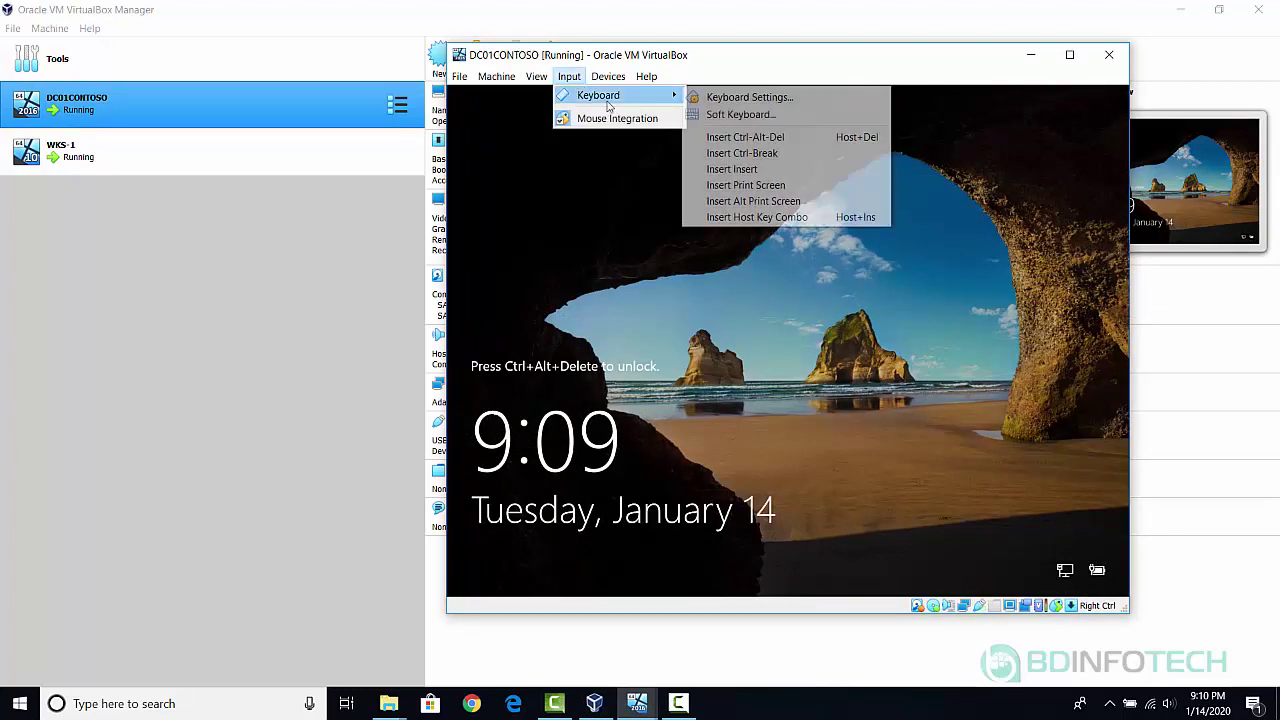
{"action": "left_click", "coordinate": [726, 138]}
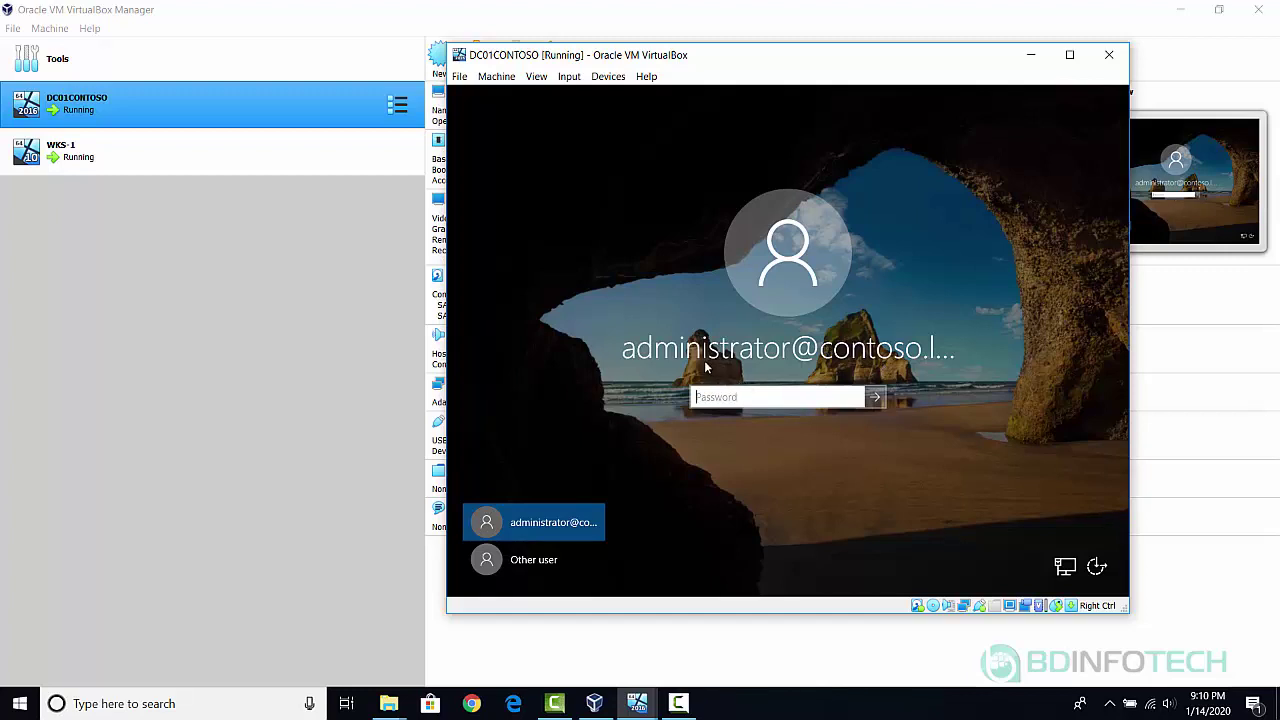
Sign in as Other user with the contoso.local domain administrator account, fixing the domain suffix to .local.
{"action": "left_click", "coordinate": [521, 560]}
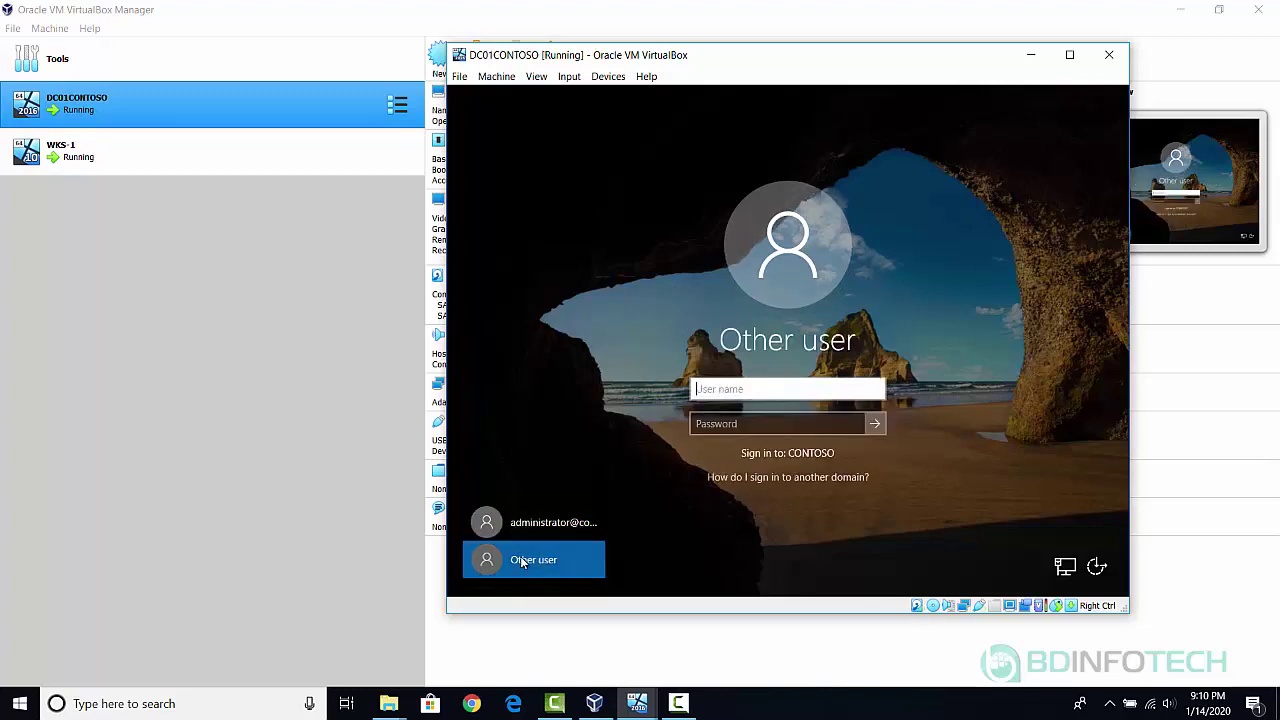
{"action": "left_click", "coordinate": [727, 394]}
{"action": "type", "text": "ad"}
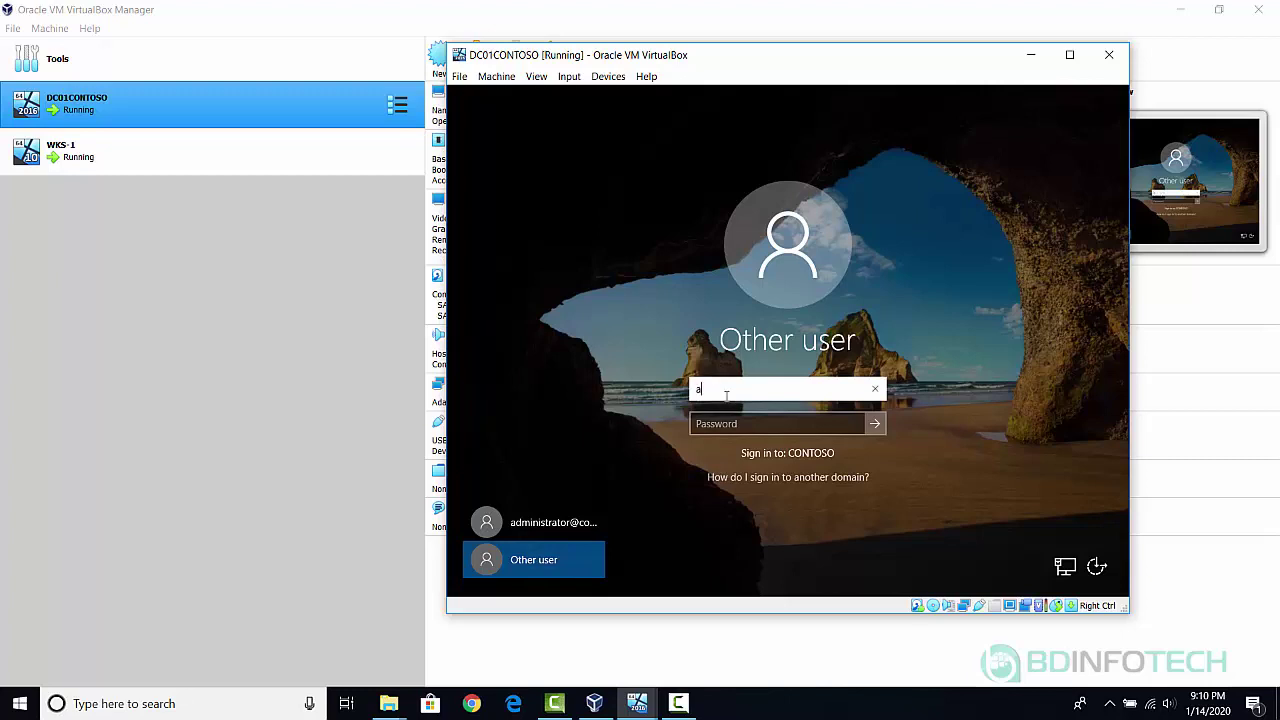
{"action": "type", "text": "ministrator@cont"}
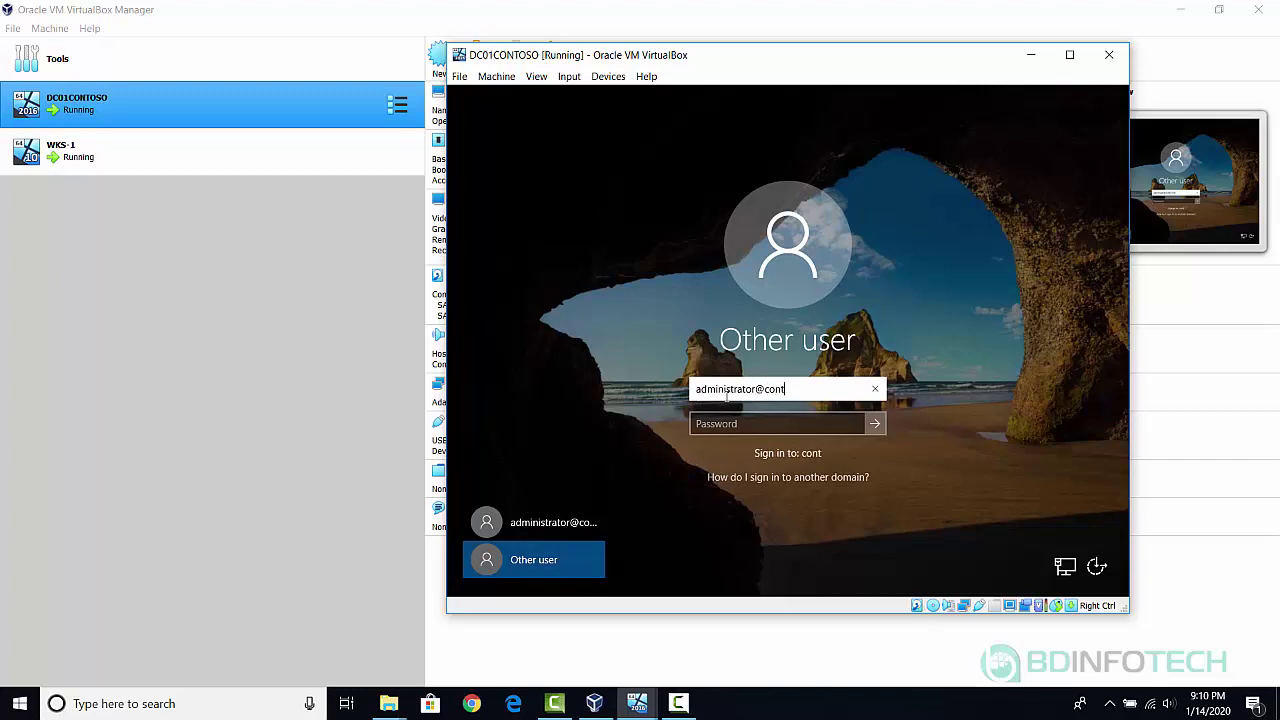
{"action": "type", "text": "oso.com"}
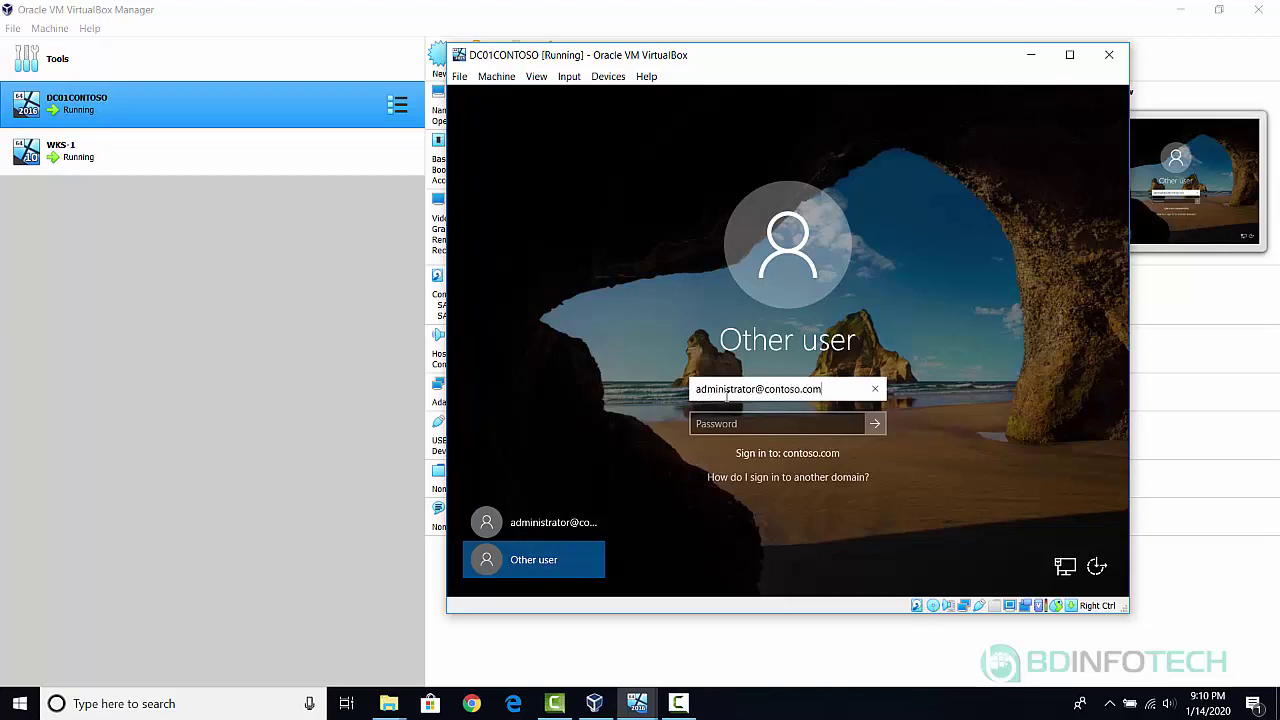
{"action": "key", "text": "Tab"}
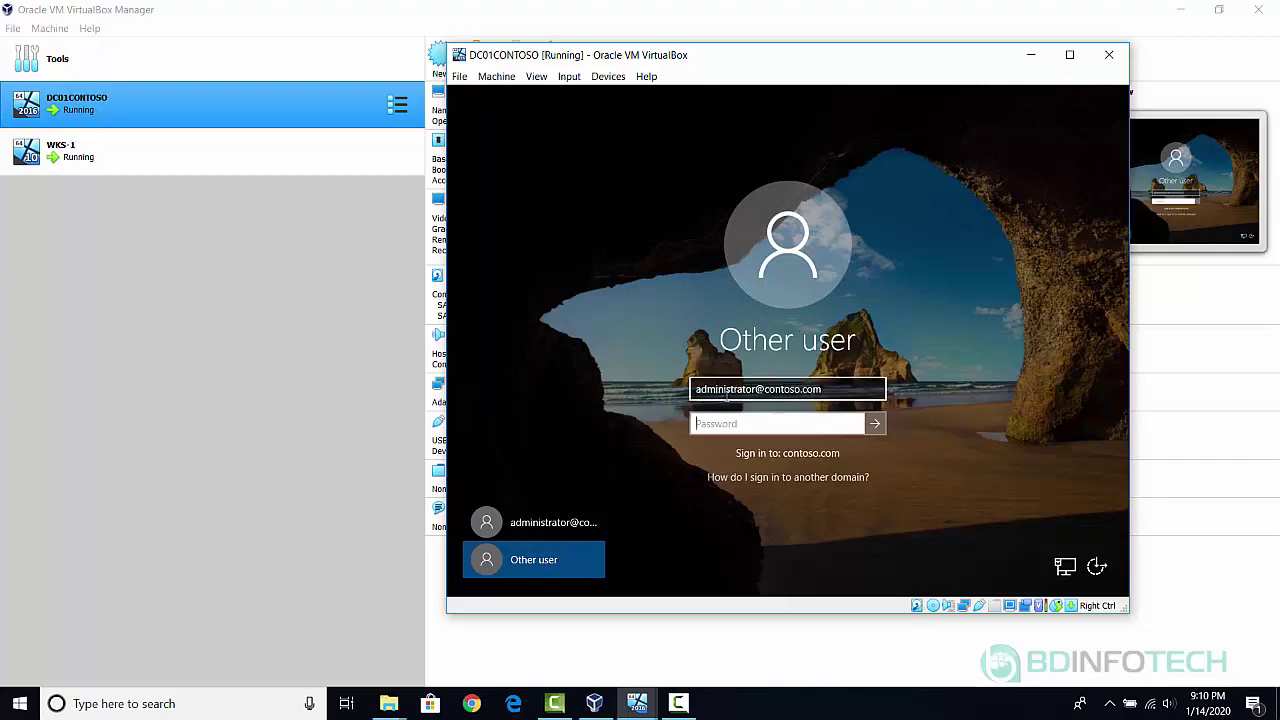
{"action": "left_click", "coordinate": [849, 389]}
{"action": "key", "text": "BackSpace"}
{"action": "key", "text": "BackSpace"}
{"action": "key", "text": "BackSpace"}
{"action": "key", "text": "BackSpace"}
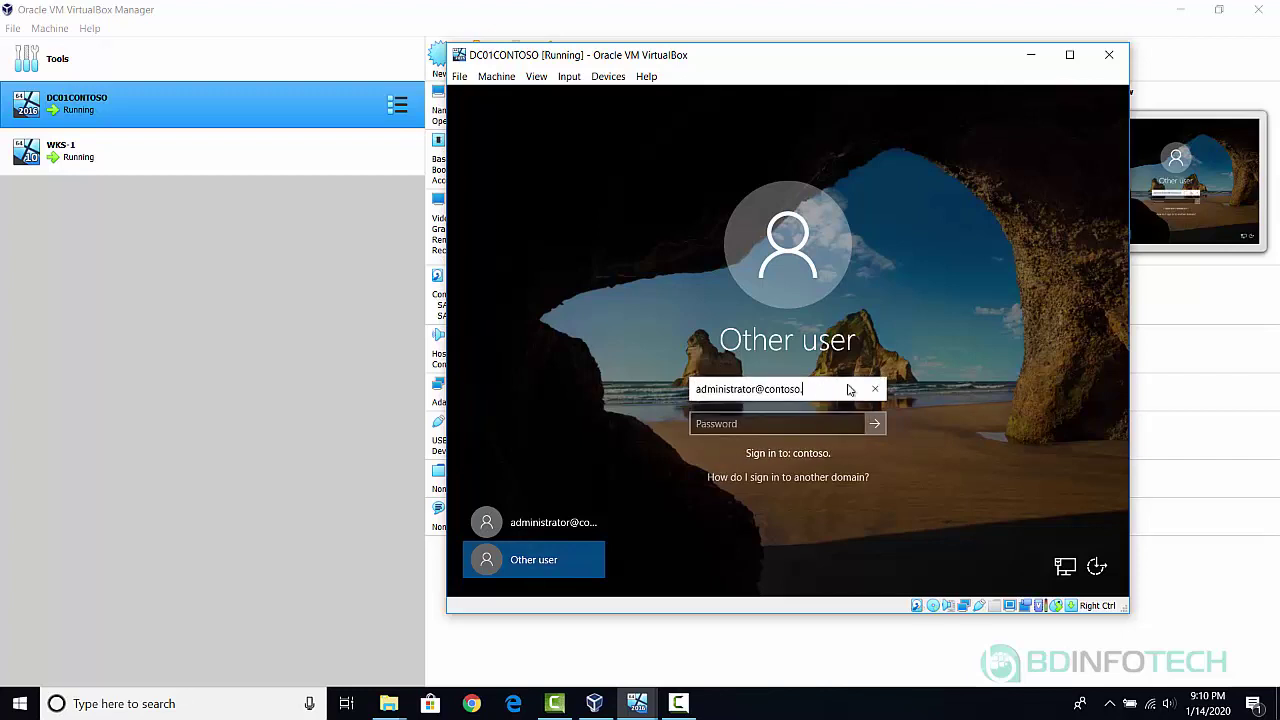
{"action": "type", "text": "local"}
{"action": "key", "text": "Tab"}
{"action": "type", "text": "Pa$$w0rd"}
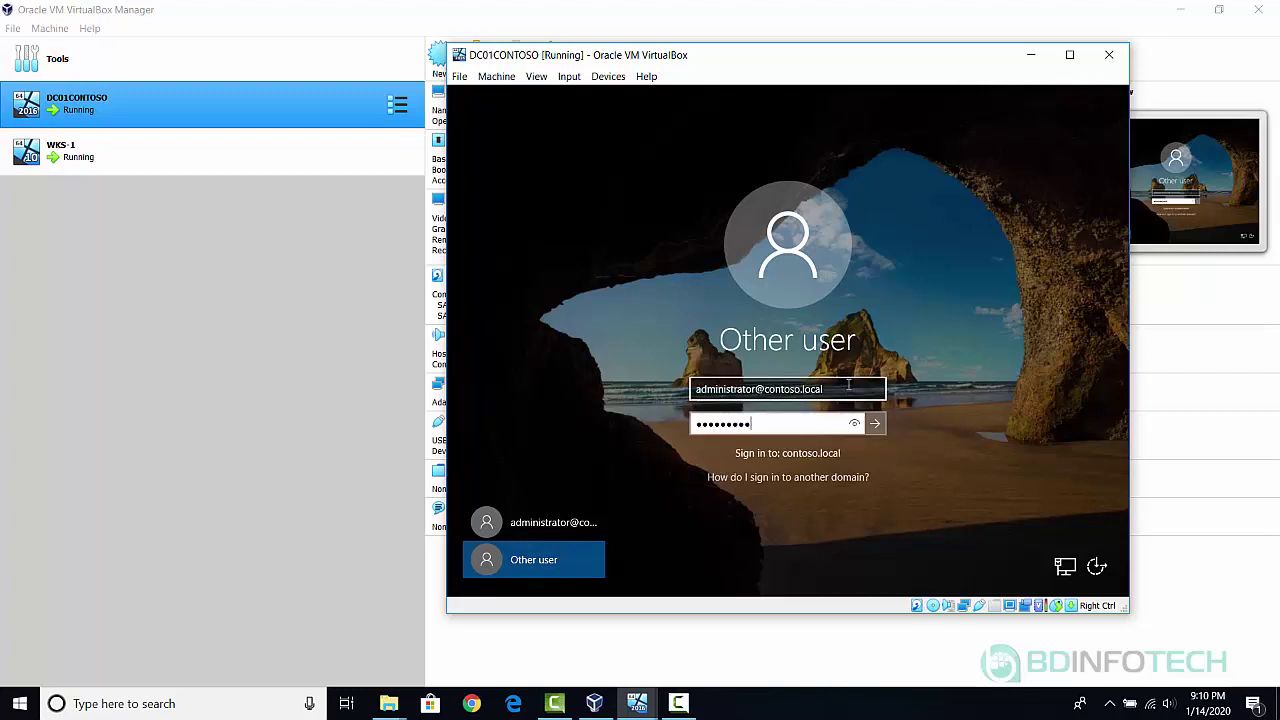
{"action": "key", "text": "Return"}
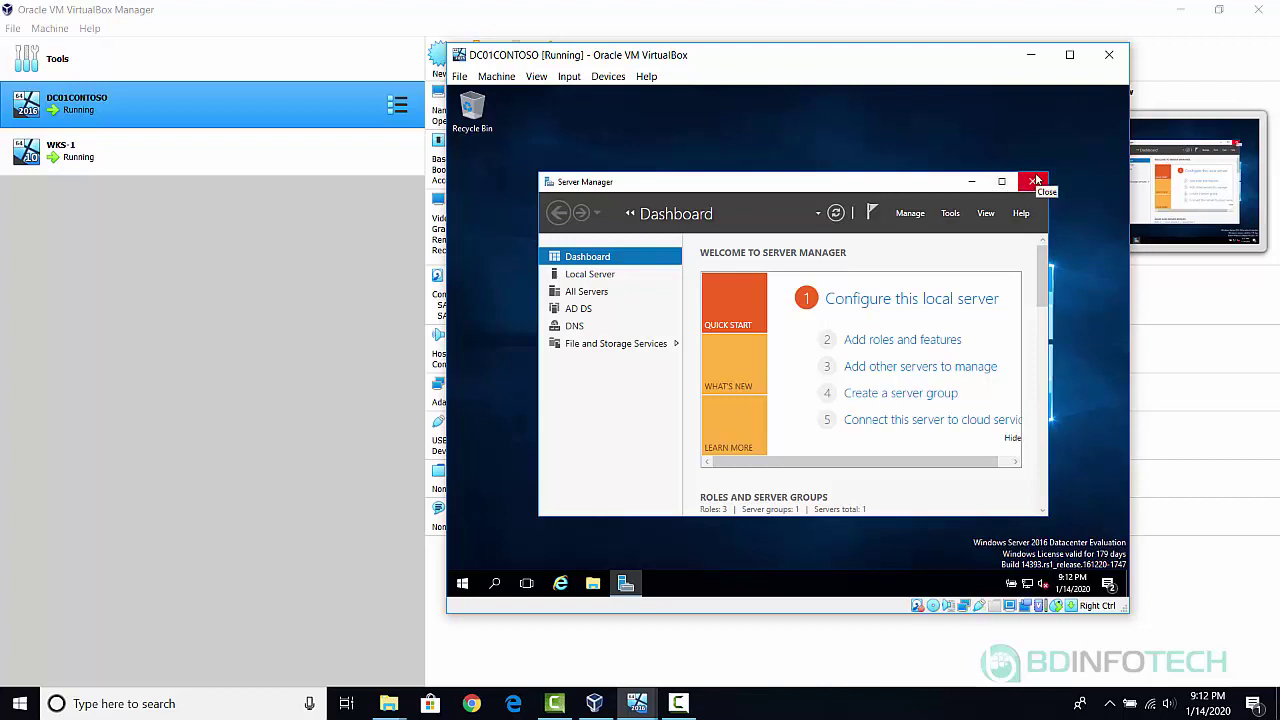
Close the Server Manager window that opened automatically after sign-in.
{"action": "left_click", "coordinate": [1034, 182]}
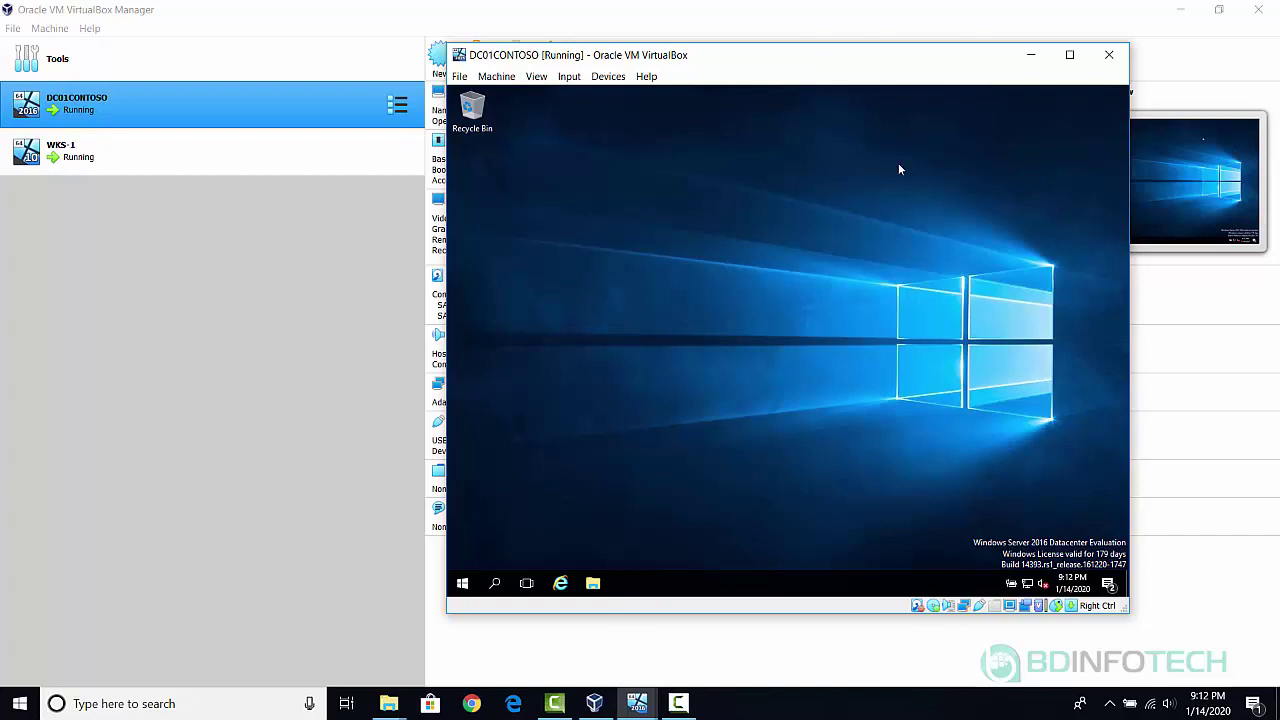
Search Windows for 'server' and launch Server Manager from the results.
{"action": "left_click", "coordinate": [495, 583]}
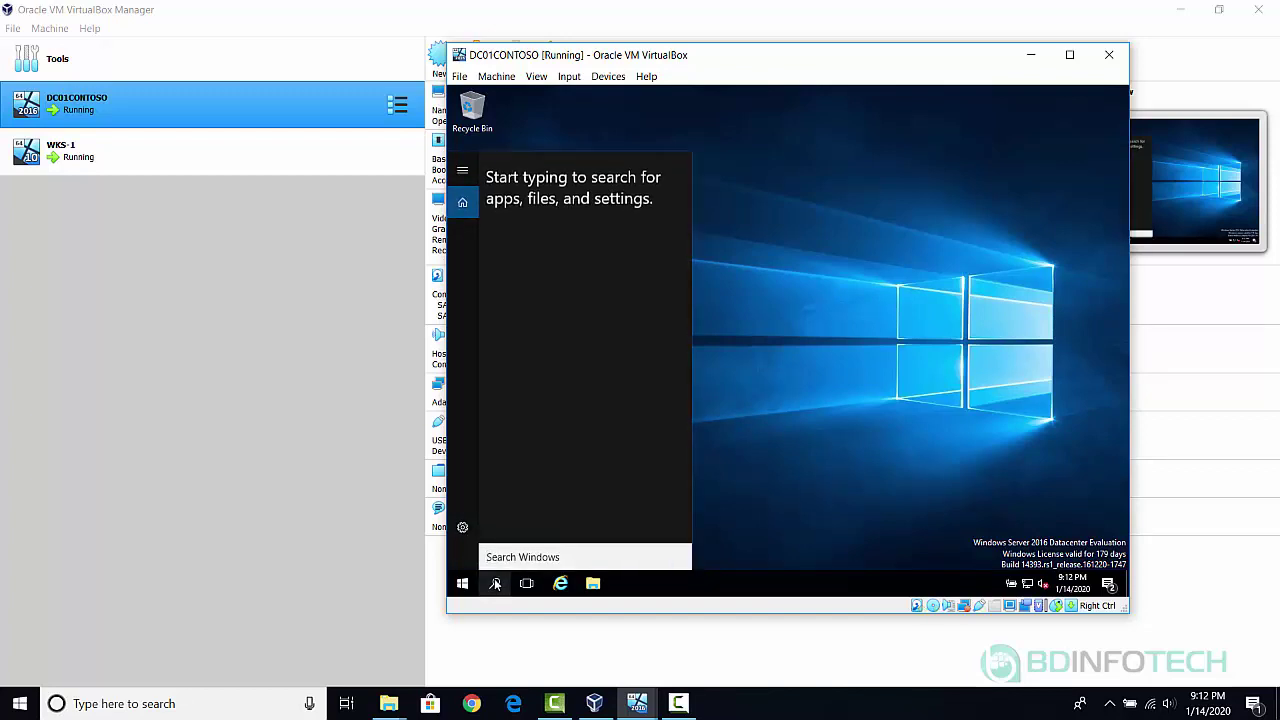
{"action": "type", "text": "server"}
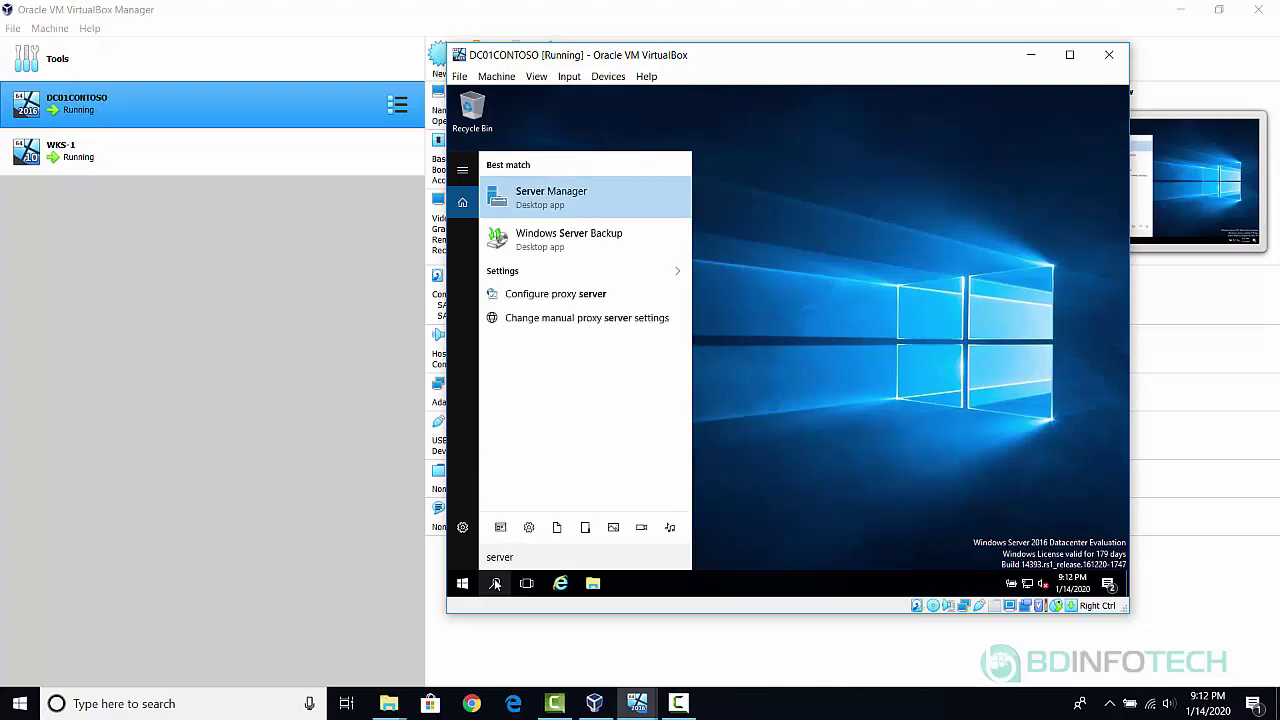
{"action": "left_click", "coordinate": [580, 203]}
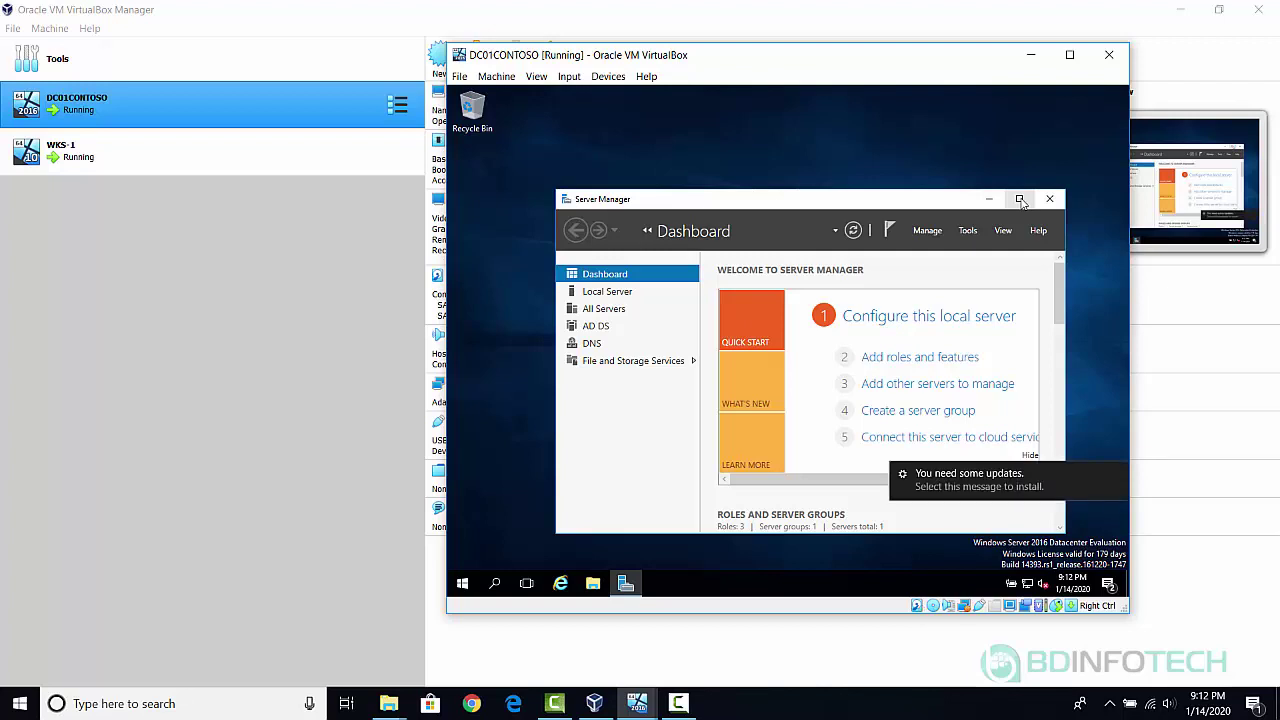
Launch Active Directory Users and Computers from Start > Windows Administrative Tools.
{"action": "left_click", "coordinate": [969, 231]}
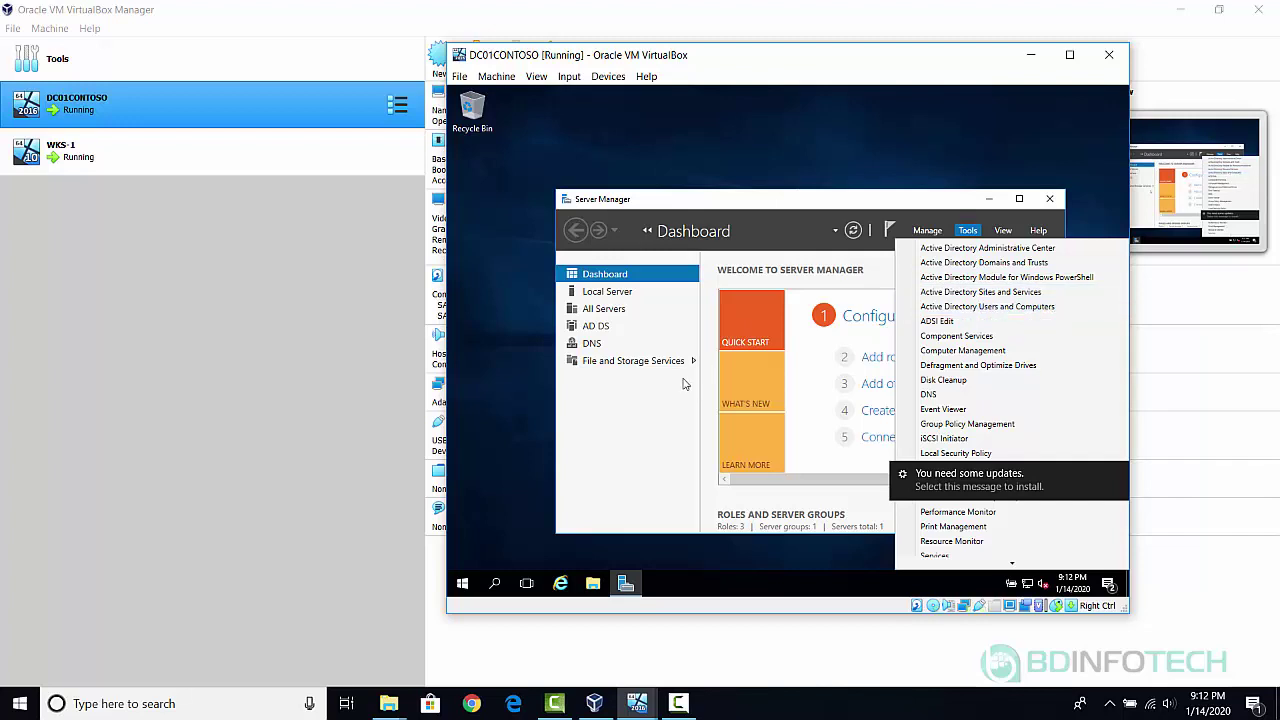
{"action": "left_click", "coordinate": [463, 586]}
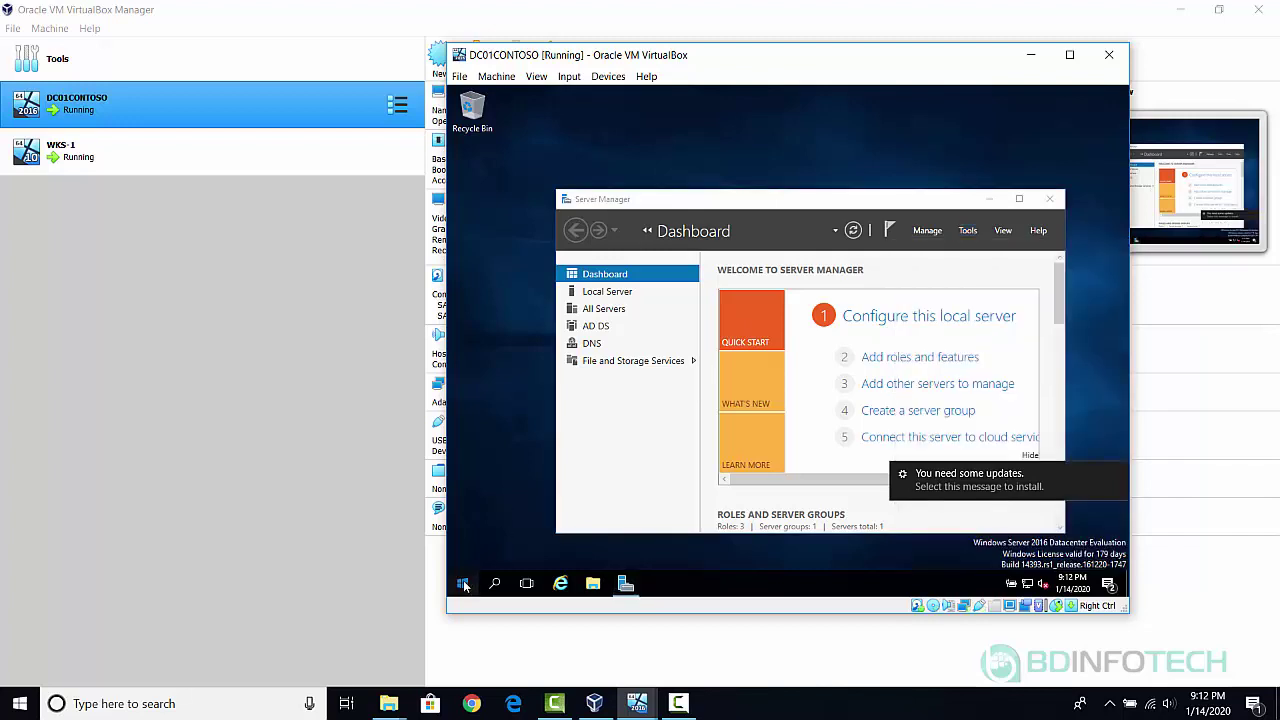
{"action": "left_click", "coordinate": [463, 586]}
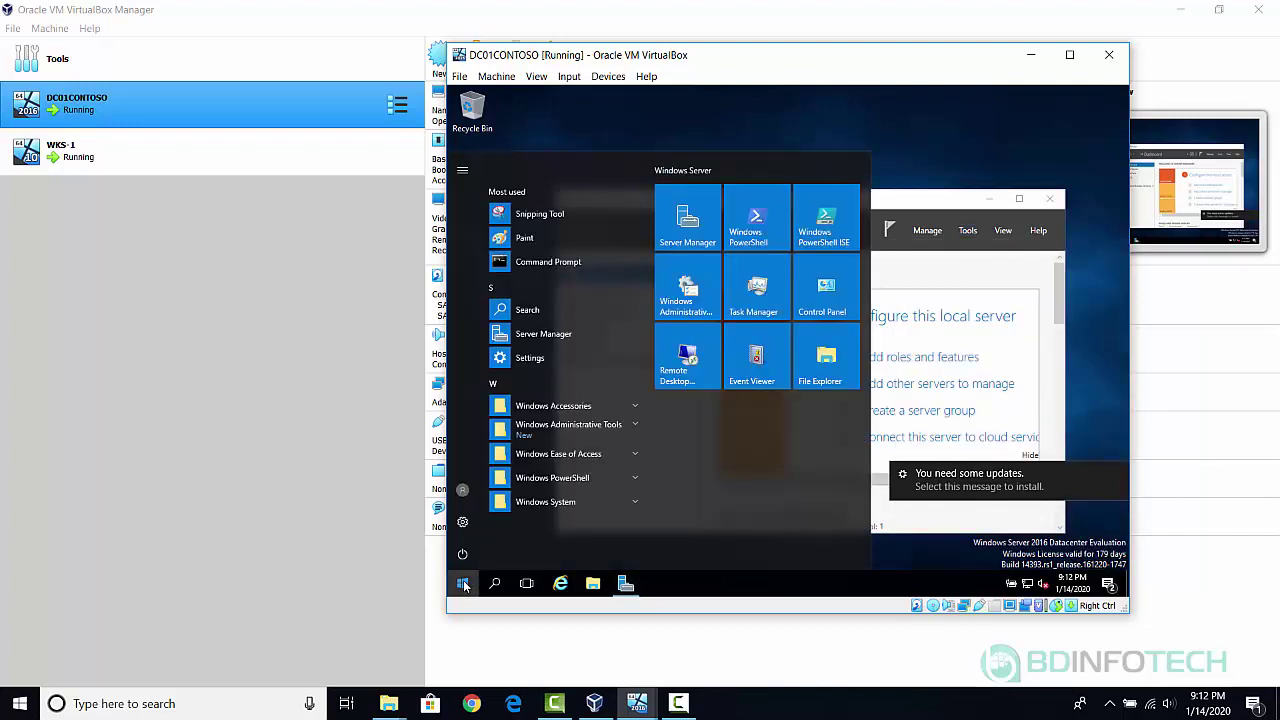
{"action": "left_click", "coordinate": [625, 429]}
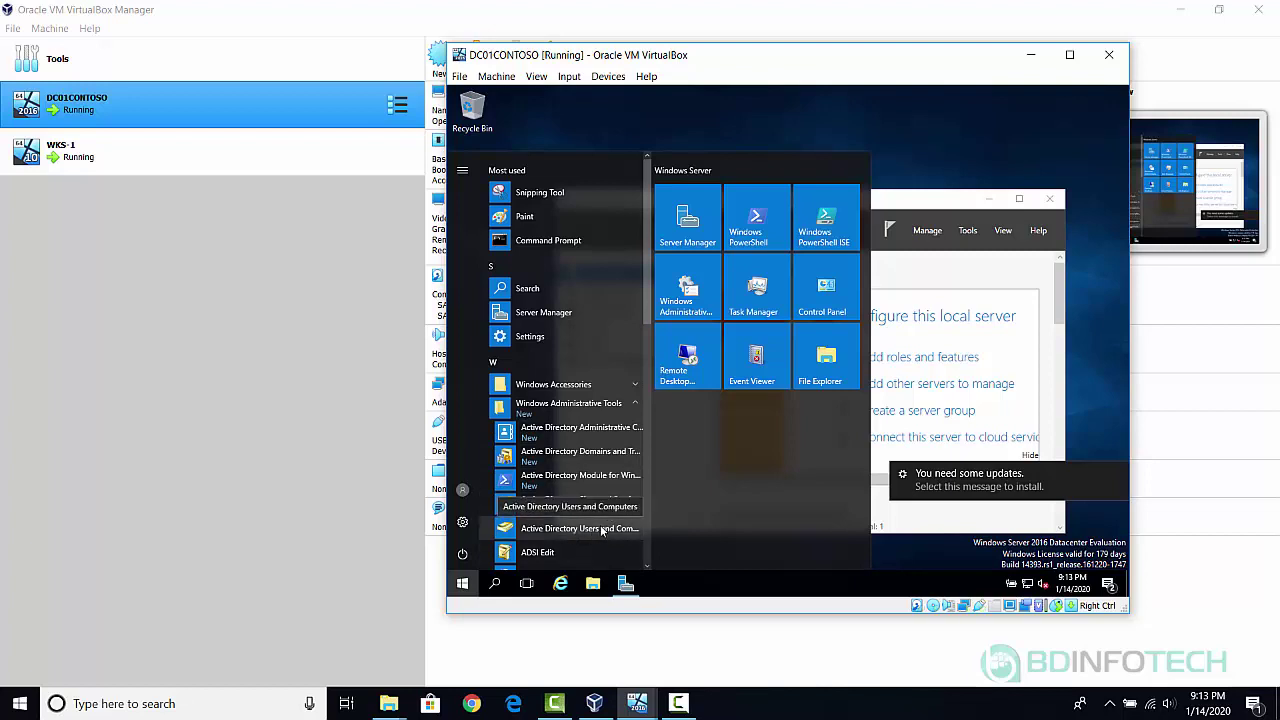
{"action": "left_click", "coordinate": [601, 530]}
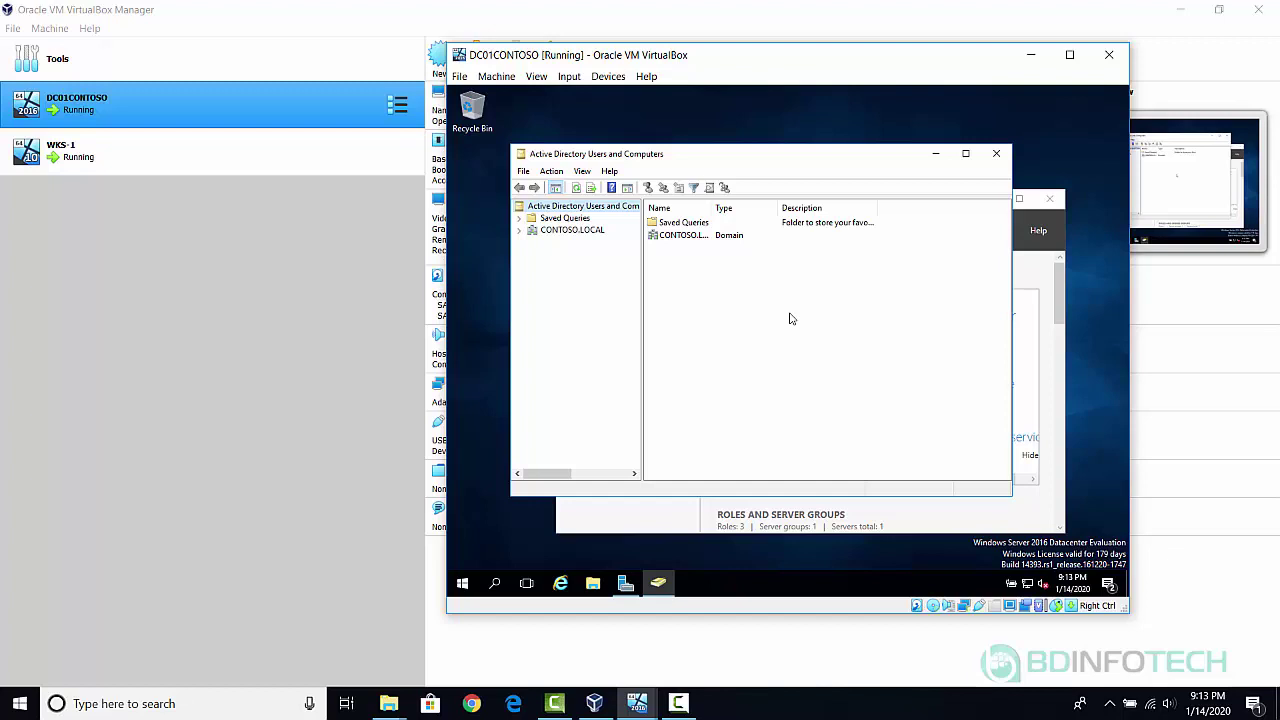
Maximize the window, expand CONTOSO.LOCAL, and view the Computers then Users containers.
{"action": "left_click", "coordinate": [966, 156]}
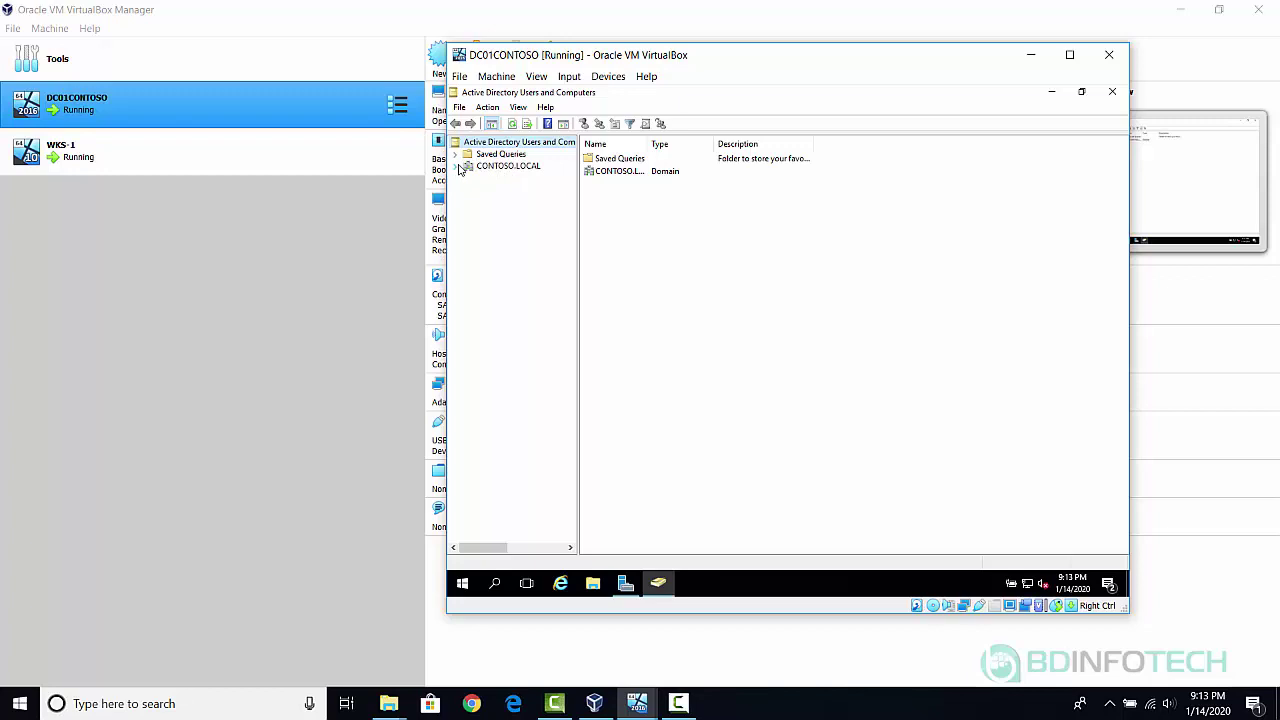
{"action": "left_click", "coordinate": [458, 167]}
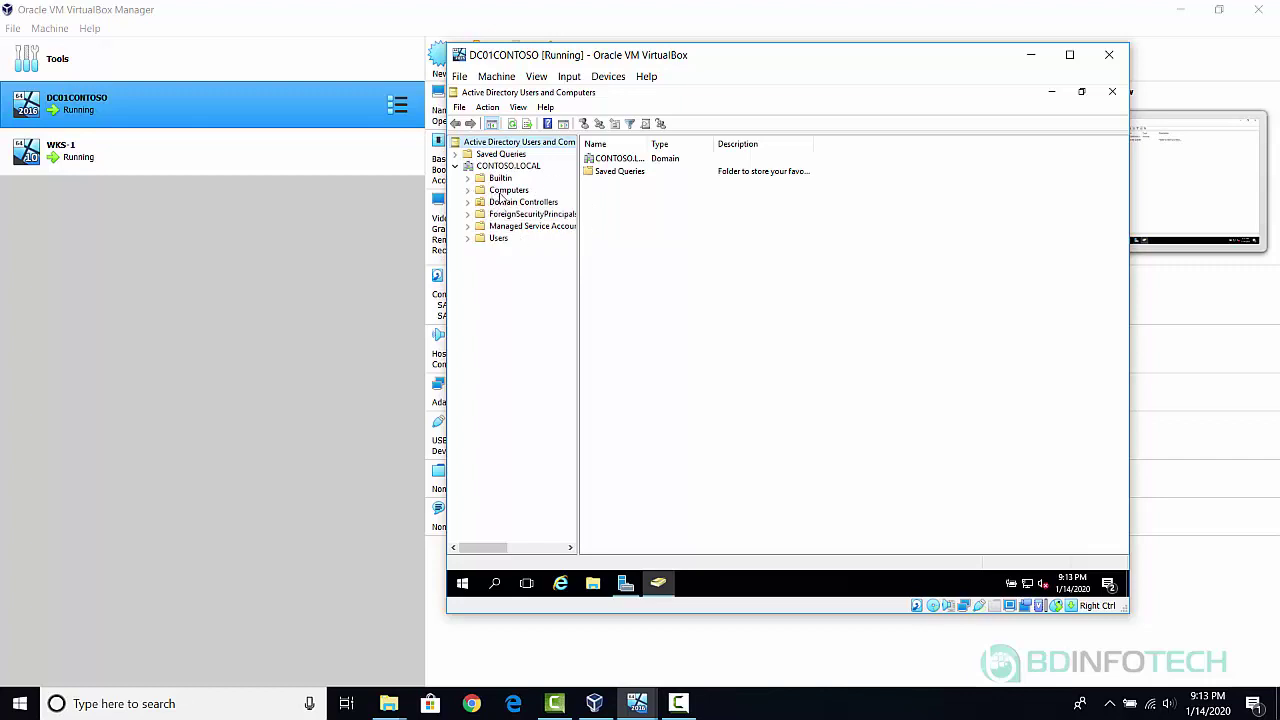
{"action": "left_click", "coordinate": [509, 192]}
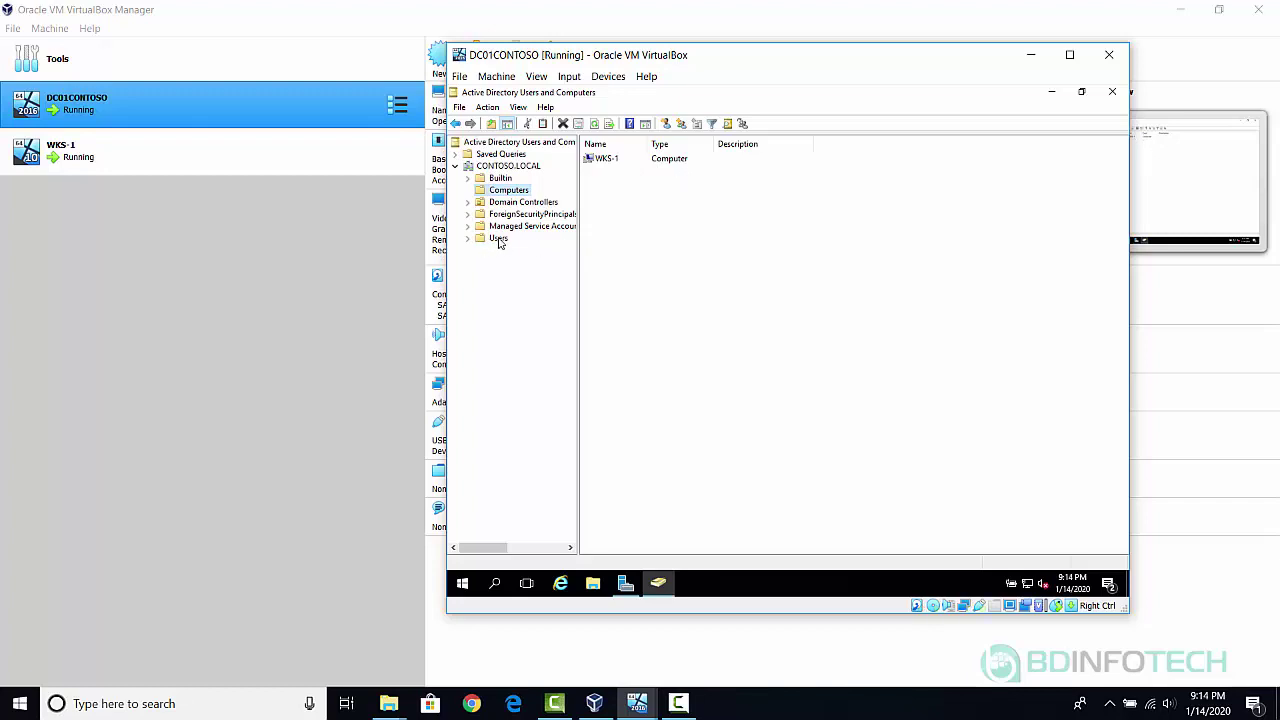
{"action": "left_click", "coordinate": [498, 239]}
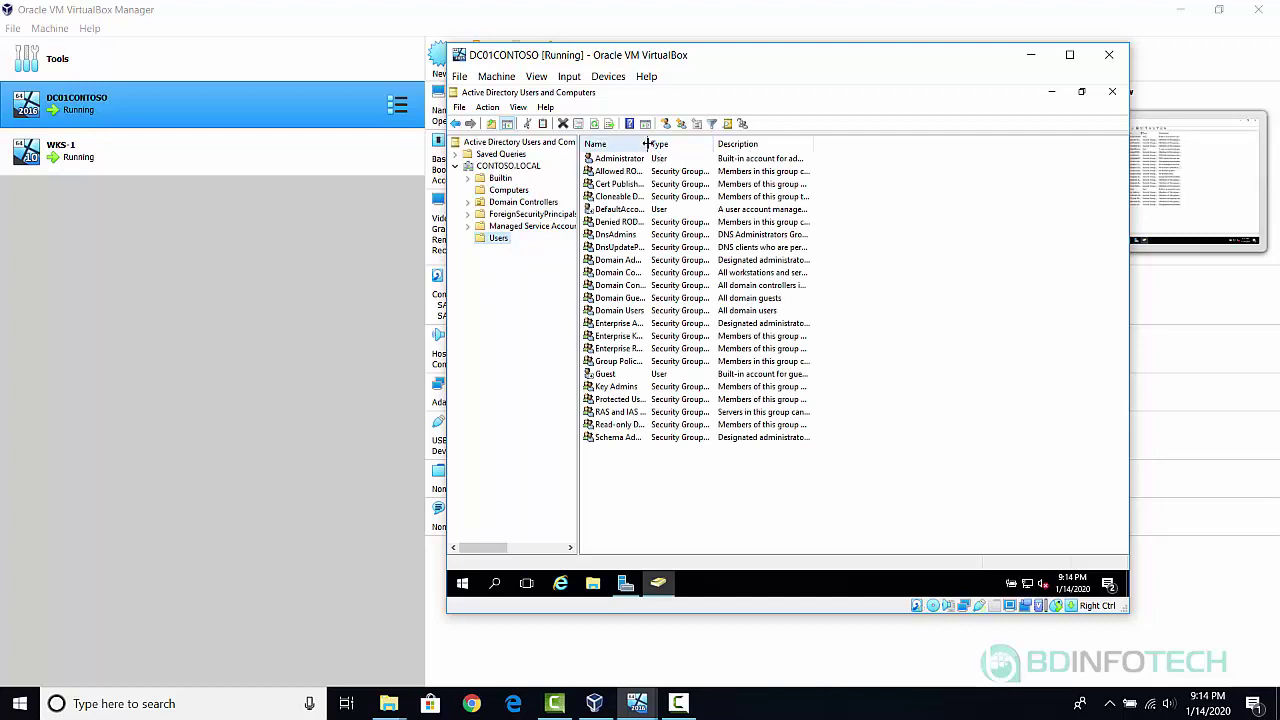
Drag the Name column's header divider right so full account and group names show.
{"action": "left_click_drag", "start_coordinate": [648, 144], "coordinate": [714, 144]}
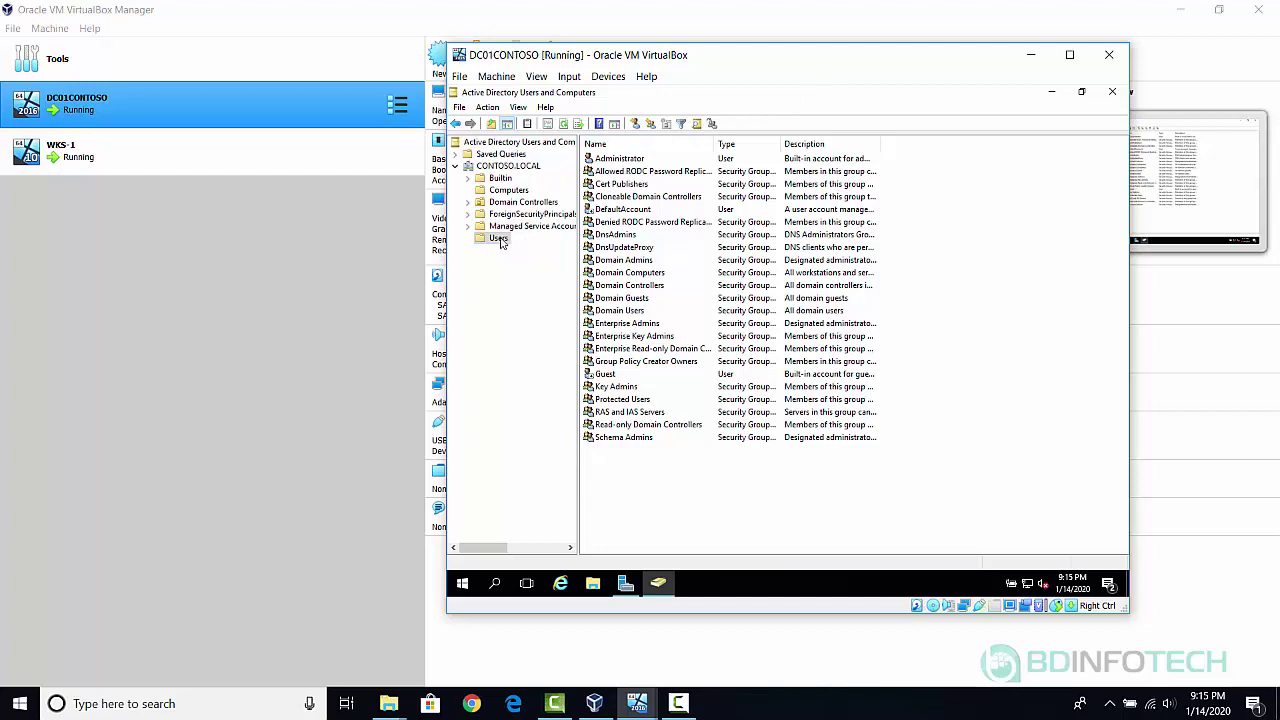
Start a new user object in the CONTOSO.LOCAL Users container.
{"action": "right_click", "coordinate": [500, 240]}
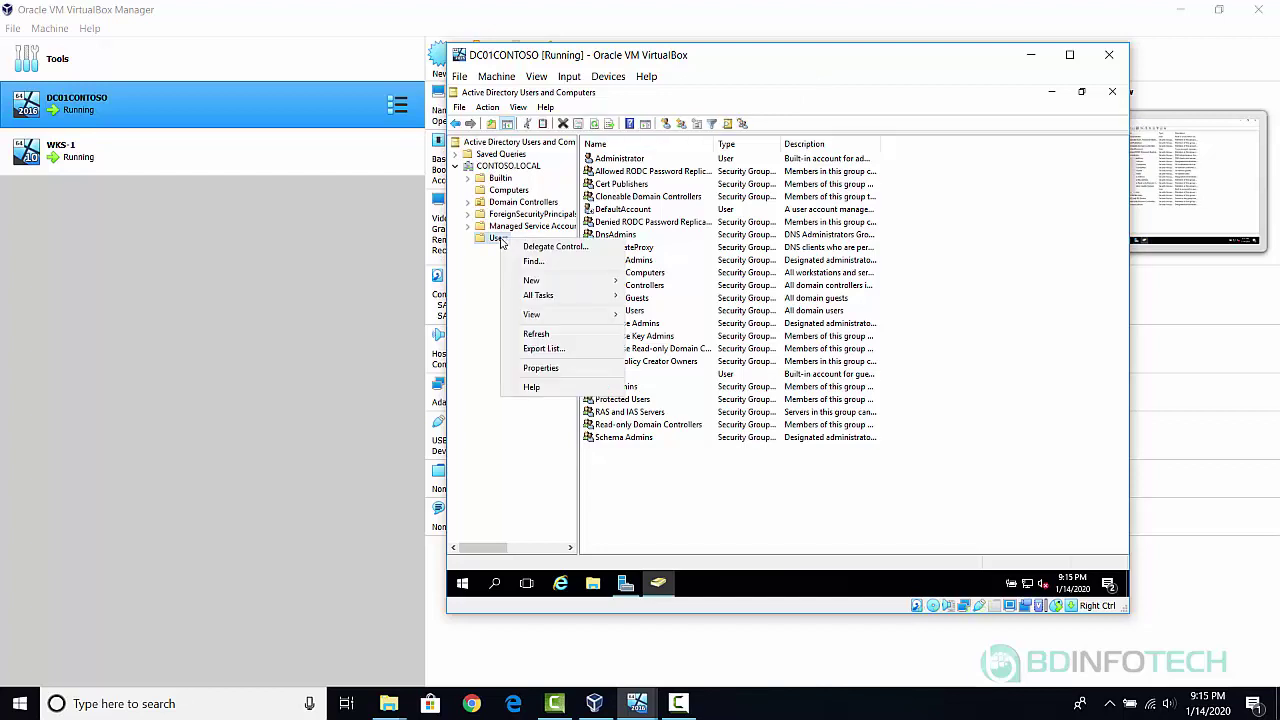
{"action": "mouse_move", "coordinate": [565, 290]}
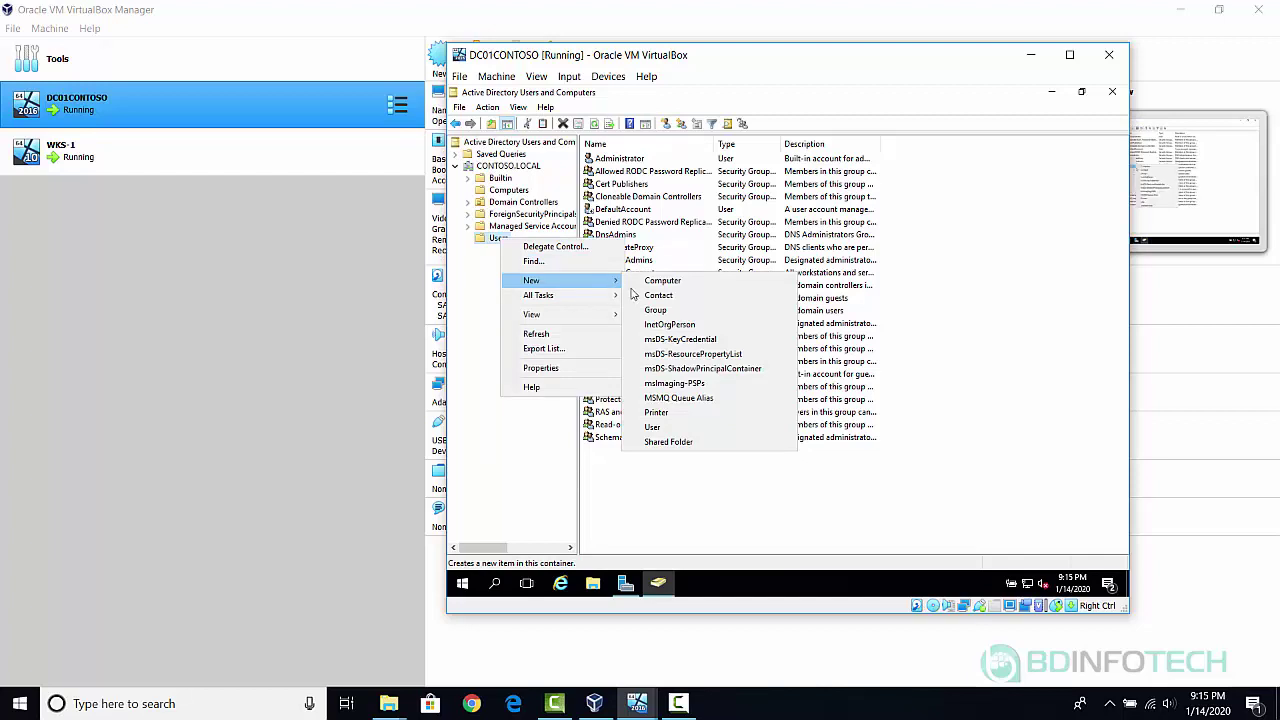
{"action": "left_click", "coordinate": [653, 428]}
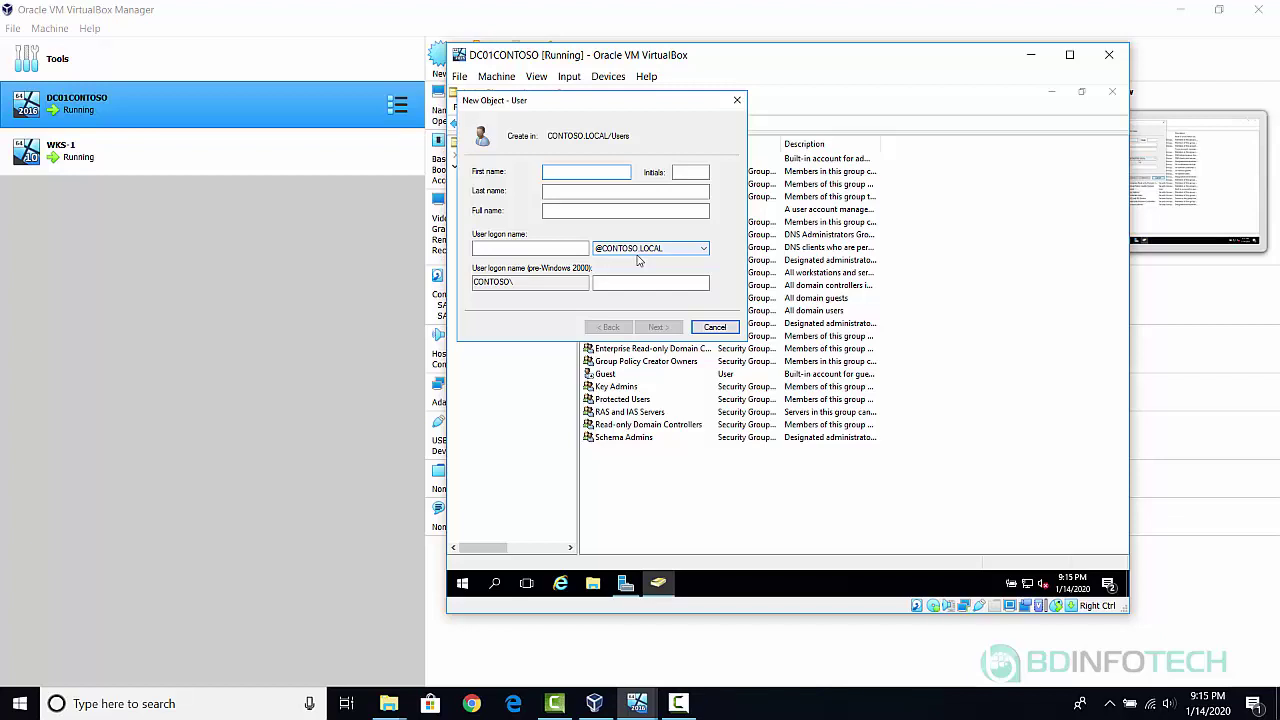
Enter the user's first name, last name and a firstname.lastname logon name.
{"action": "type", "text": "ANN"}
{"action": "key", "text": "BackSpace"}
{"action": "type", "text": "n"}
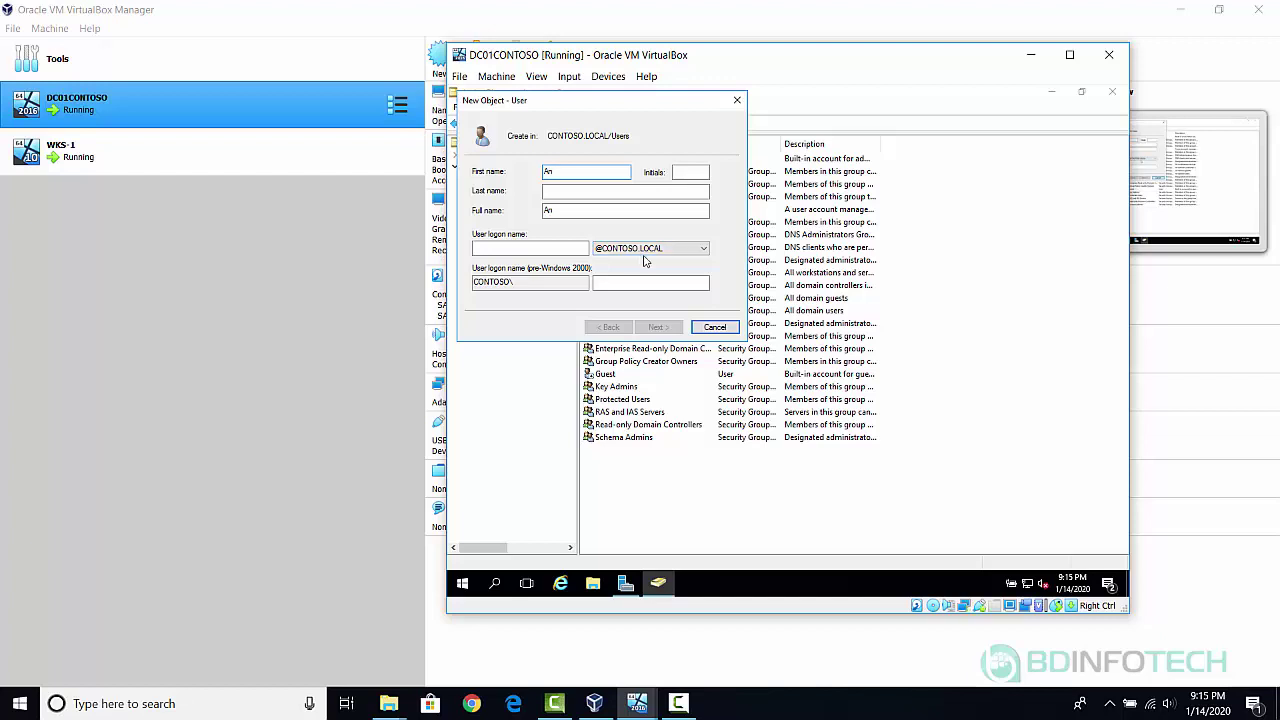
{"action": "type", "text": "gelina"}
{"action": "key", "text": "Tab"}
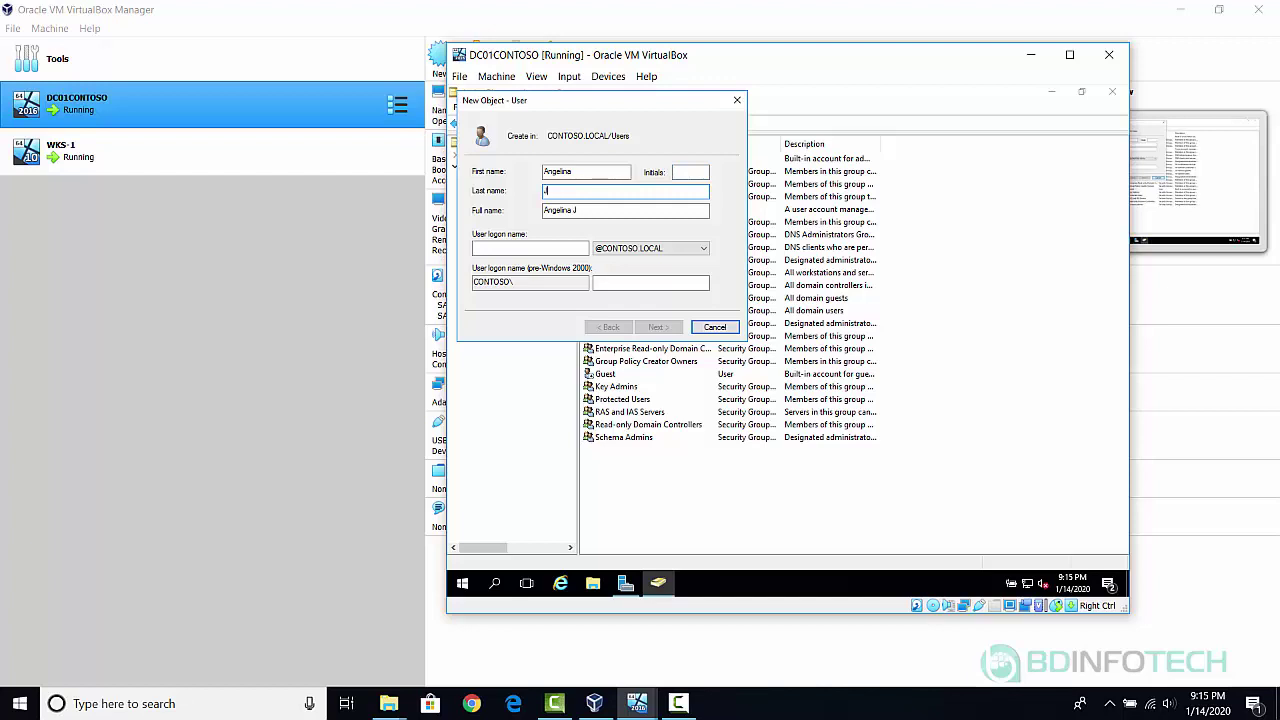
{"action": "type", "text": "olie"}
{"action": "left_click", "coordinate": [522, 249]}
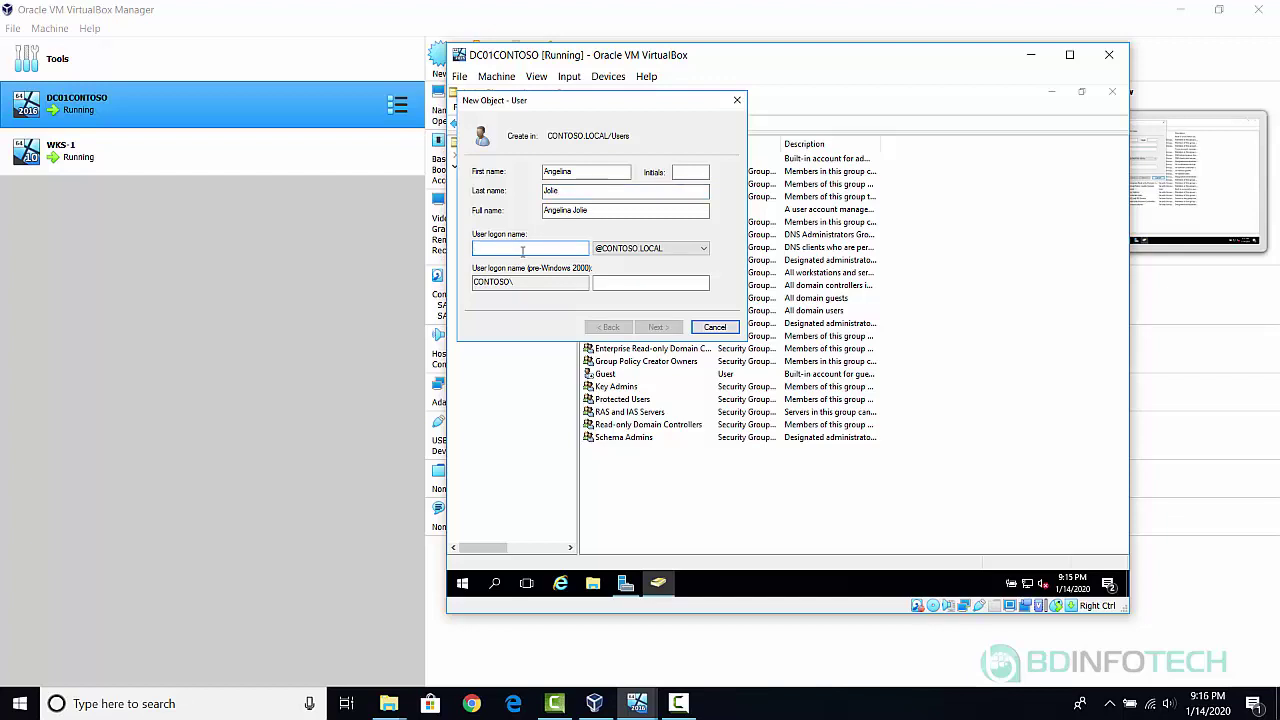
{"action": "type", "text": "angelina"}
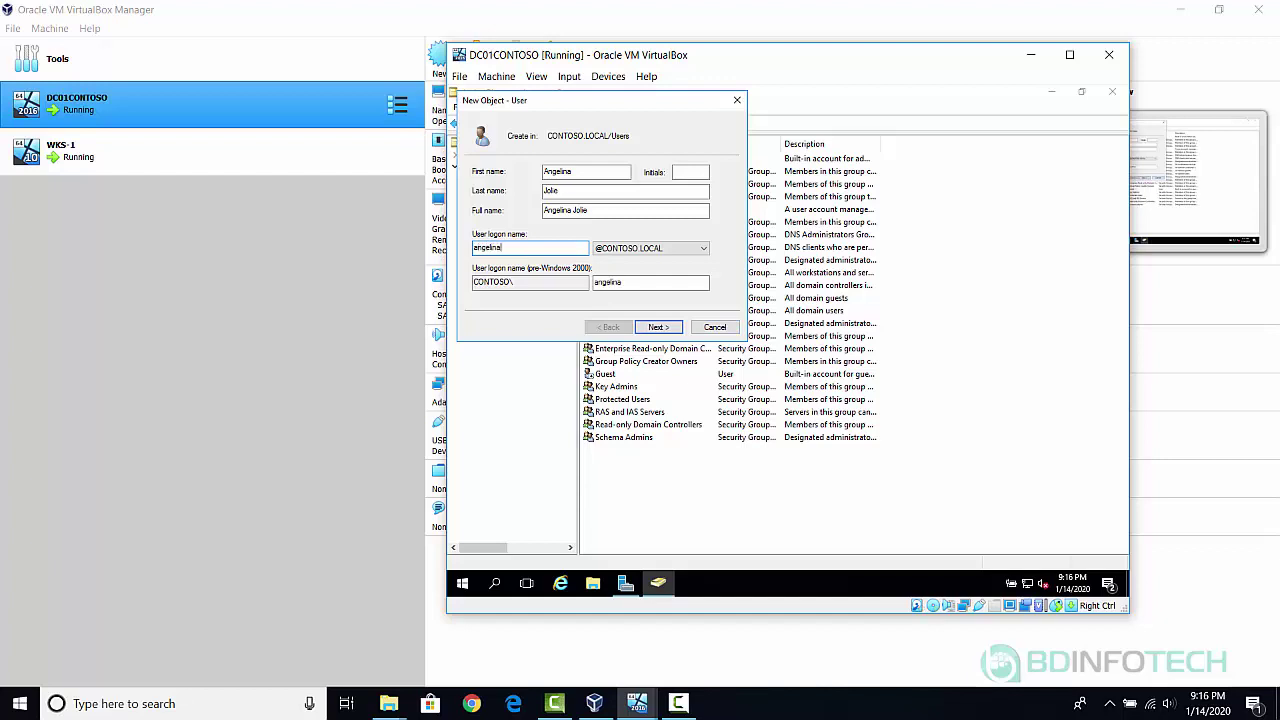
{"action": "type", "text": ".jolie"}
Advance to the password page and enter and confirm the user's initial password.
{"action": "left_click", "coordinate": [657, 329]}
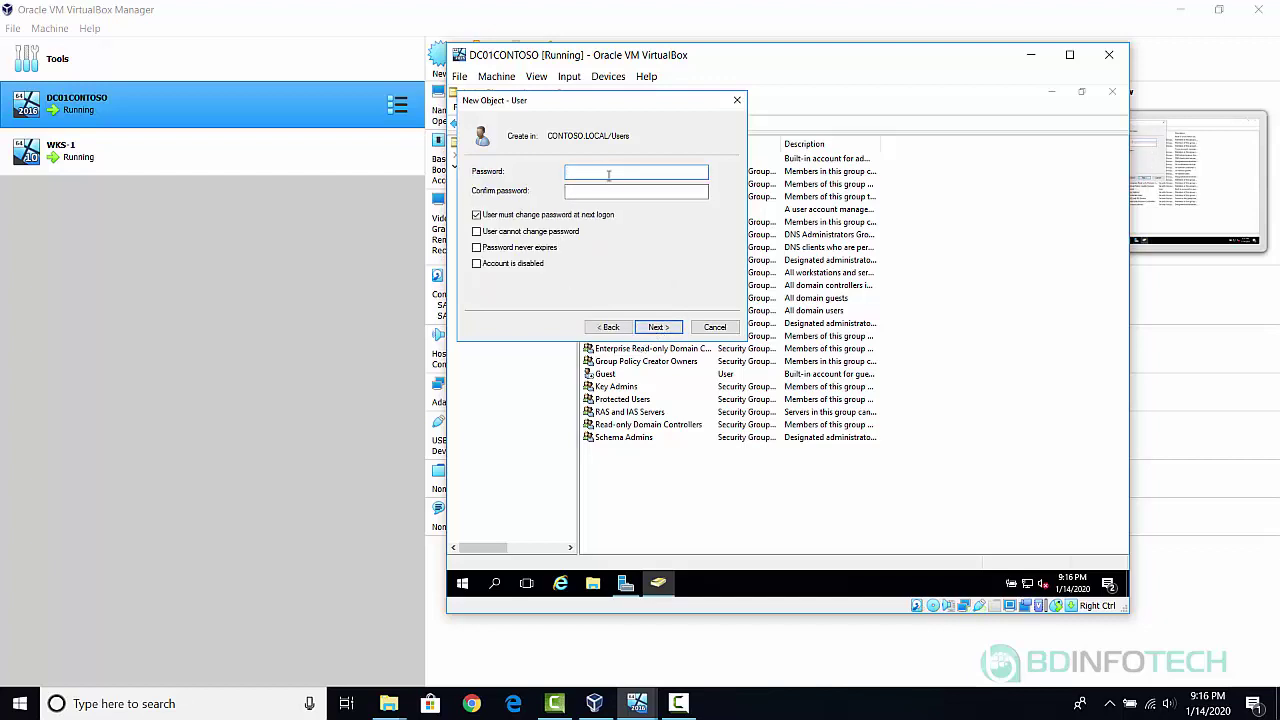
{"action": "type", "text": "P@ssw0rd1"}
{"action": "key", "text": "Tab"}
{"action": "type", "text": "P"}
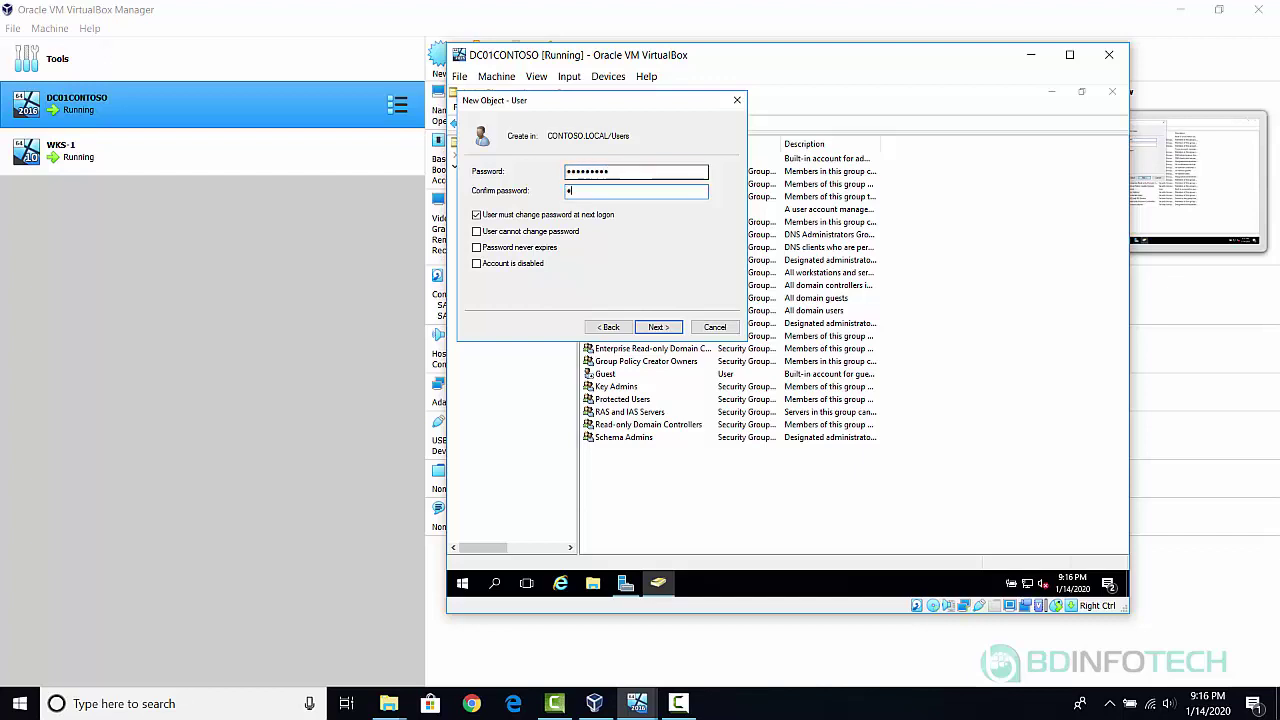
{"action": "type", "text": "@ssw0rd1"}
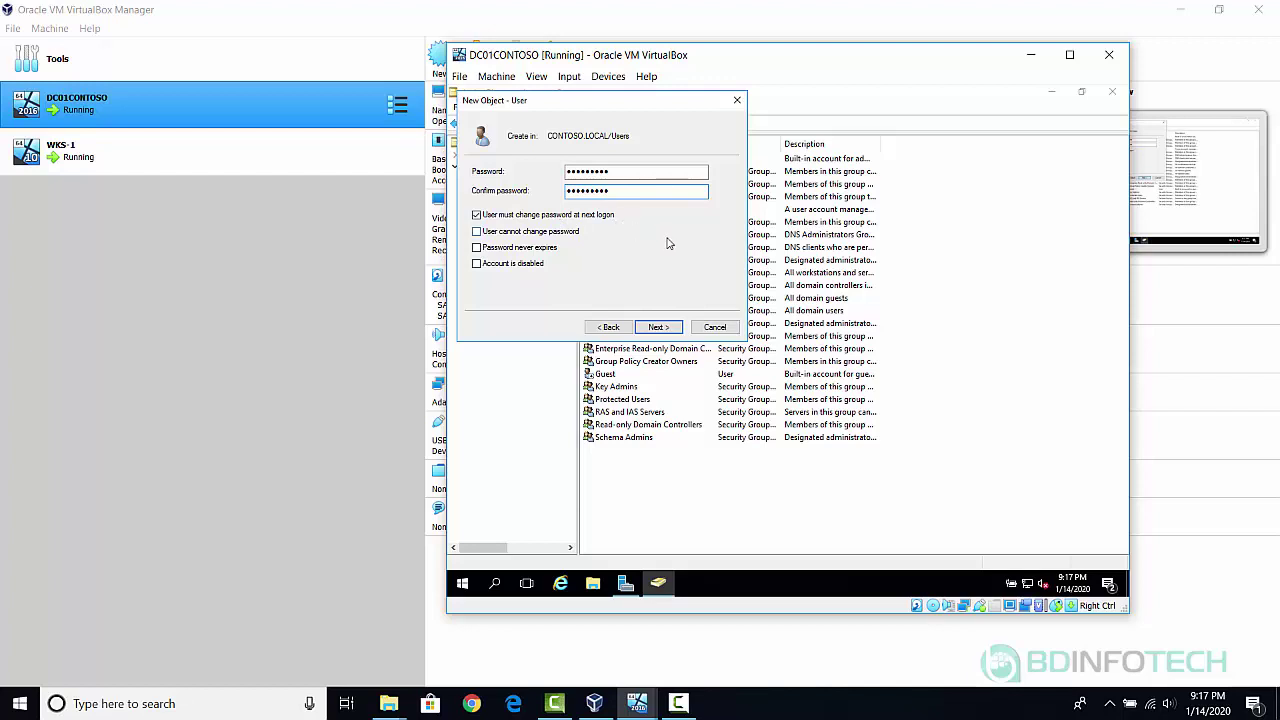
Review the new user's account summary and finish creating the account.
{"action": "left_click", "coordinate": [657, 328]}
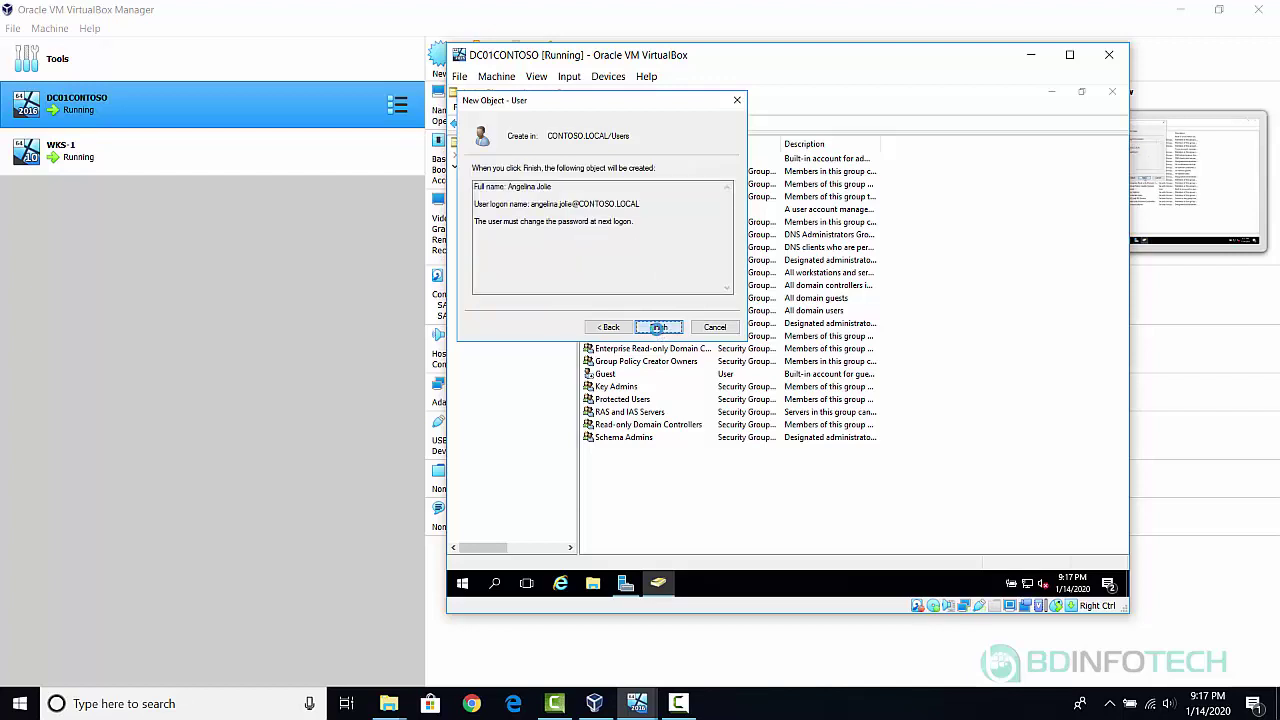
{"action": "left_click", "coordinate": [657, 328]}
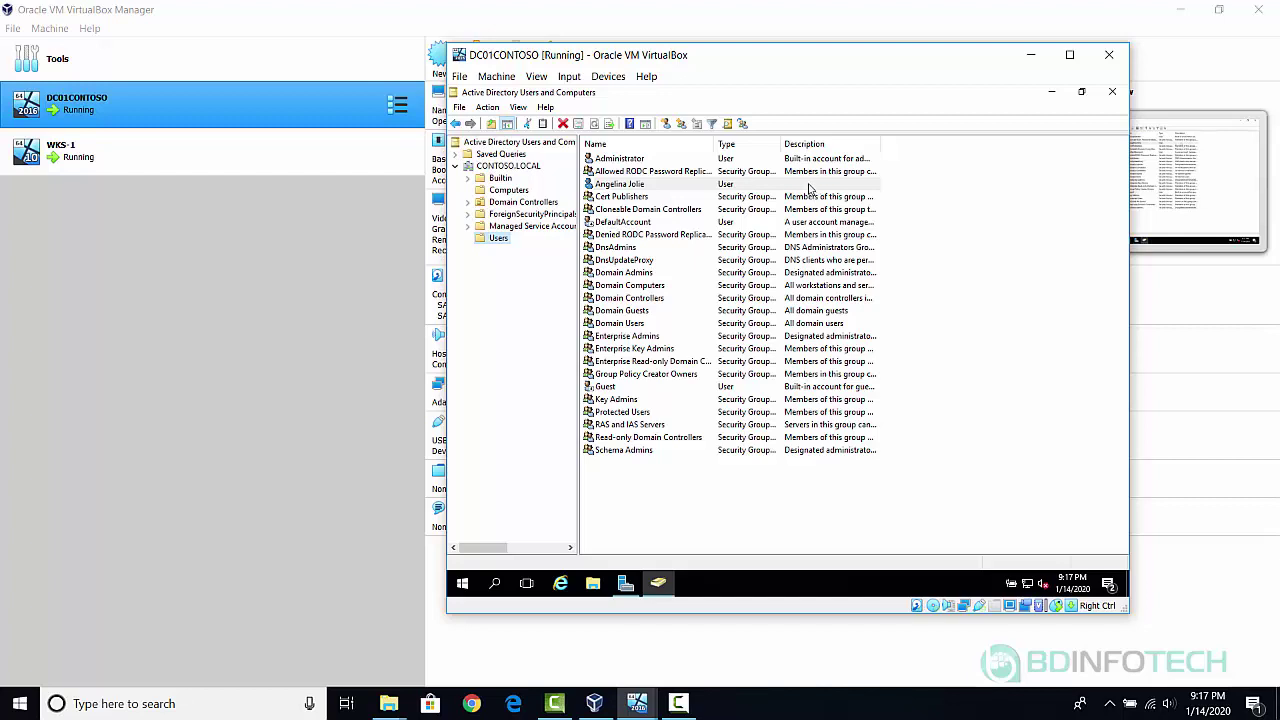
Set the new user's Description to IT in its properties and save.
{"action": "double_click", "coordinate": [810, 189]}
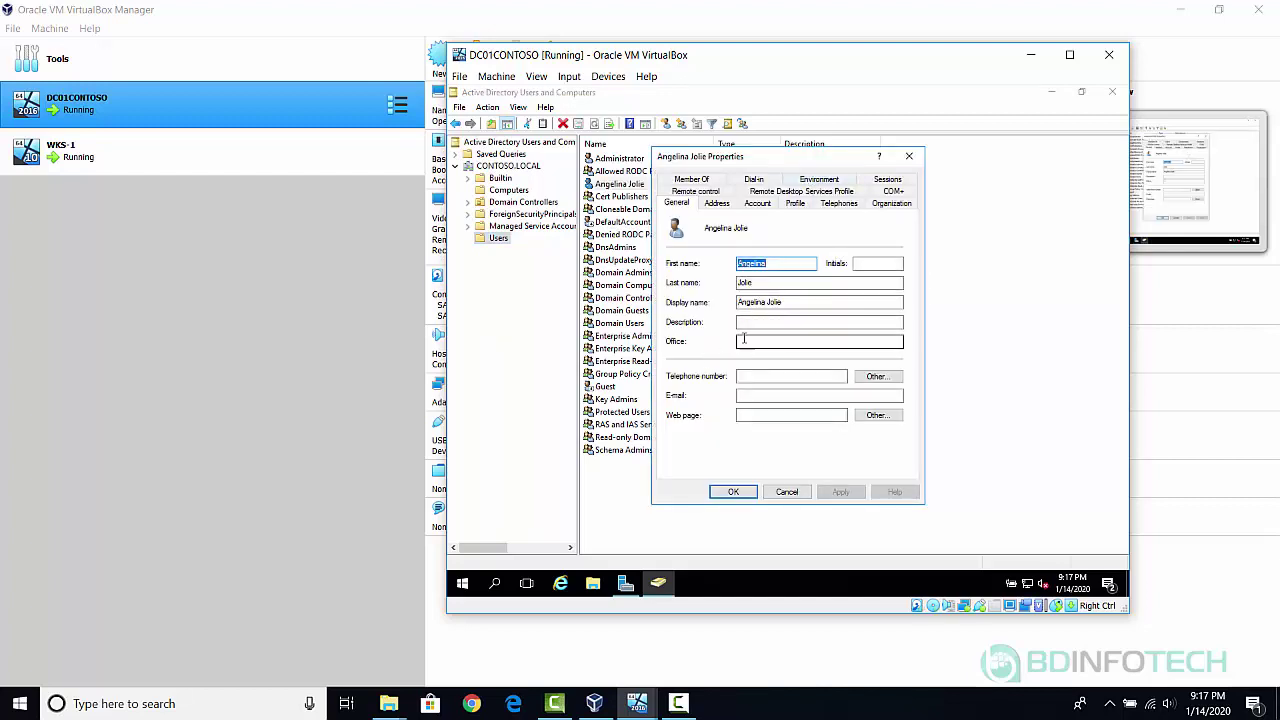
{"action": "left_click", "coordinate": [770, 321]}
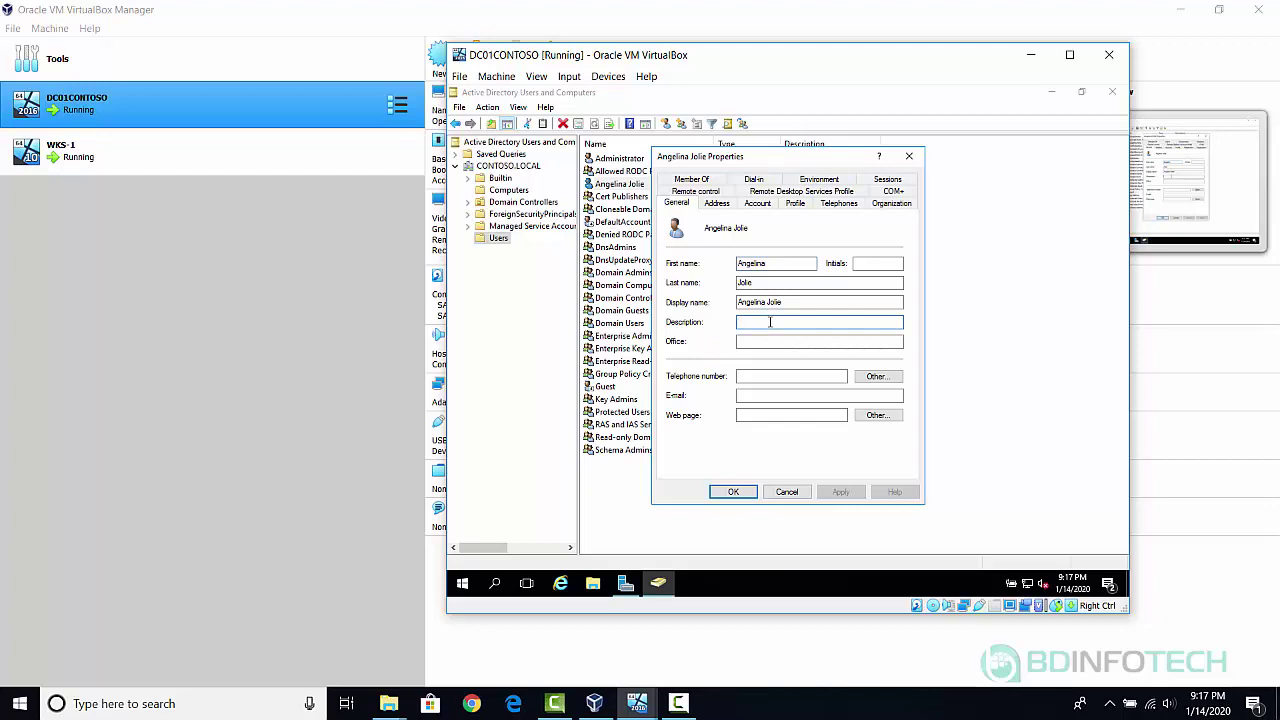
{"action": "type", "text": "IT"}
{"action": "left_click", "coordinate": [733, 492]}
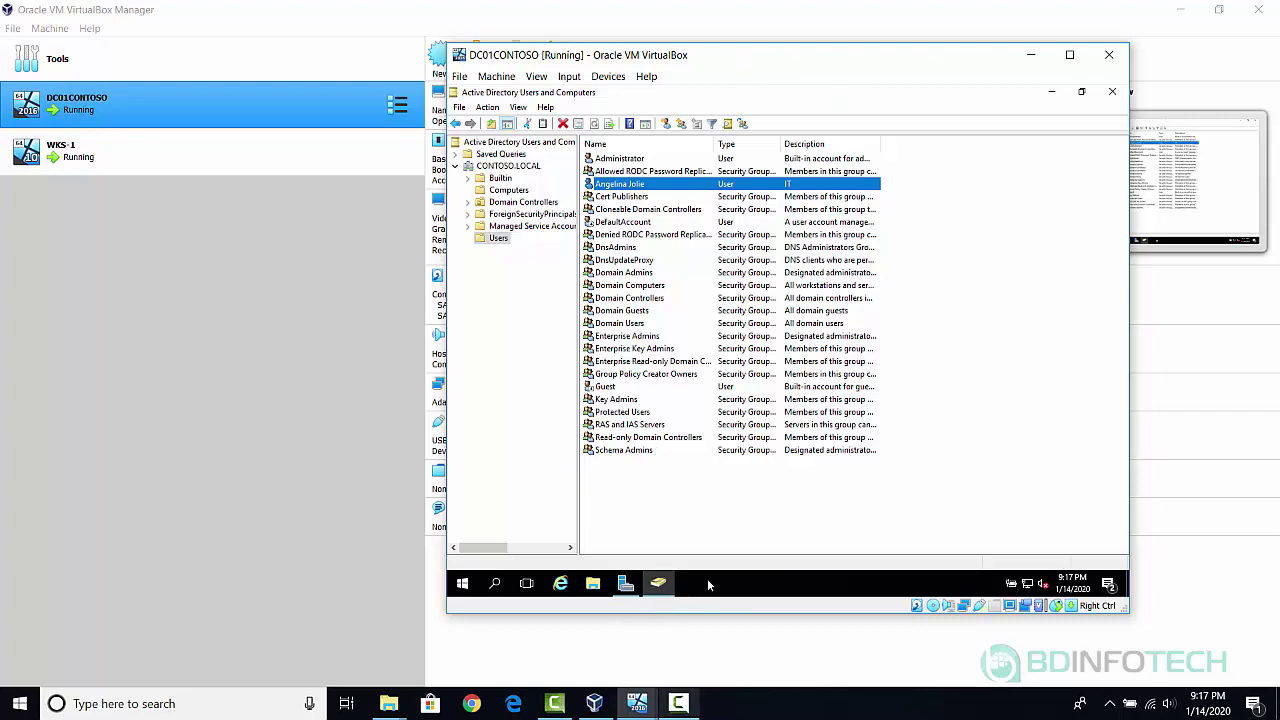
{"action": "mouse_move", "coordinate": [638, 710]}
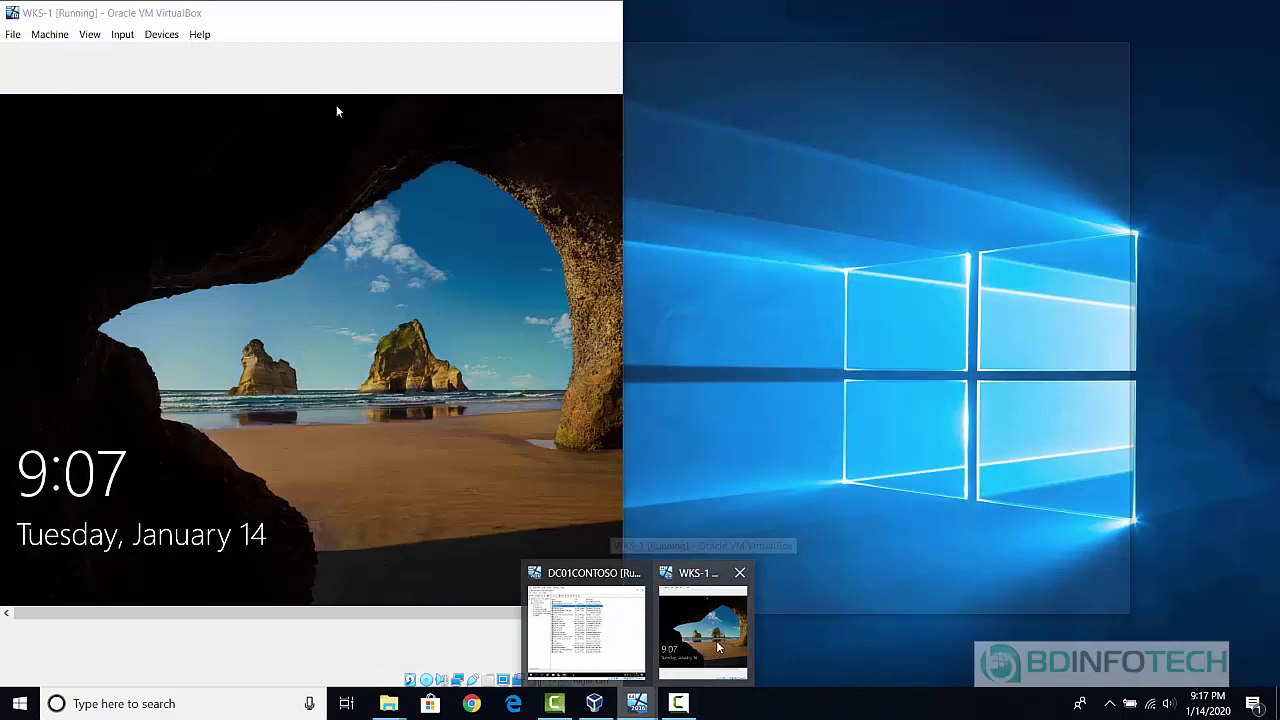
Bring up the WKS-1 window maximized and send Ctrl-Alt-Del to the guest.
{"action": "left_click", "coordinate": [717, 647]}
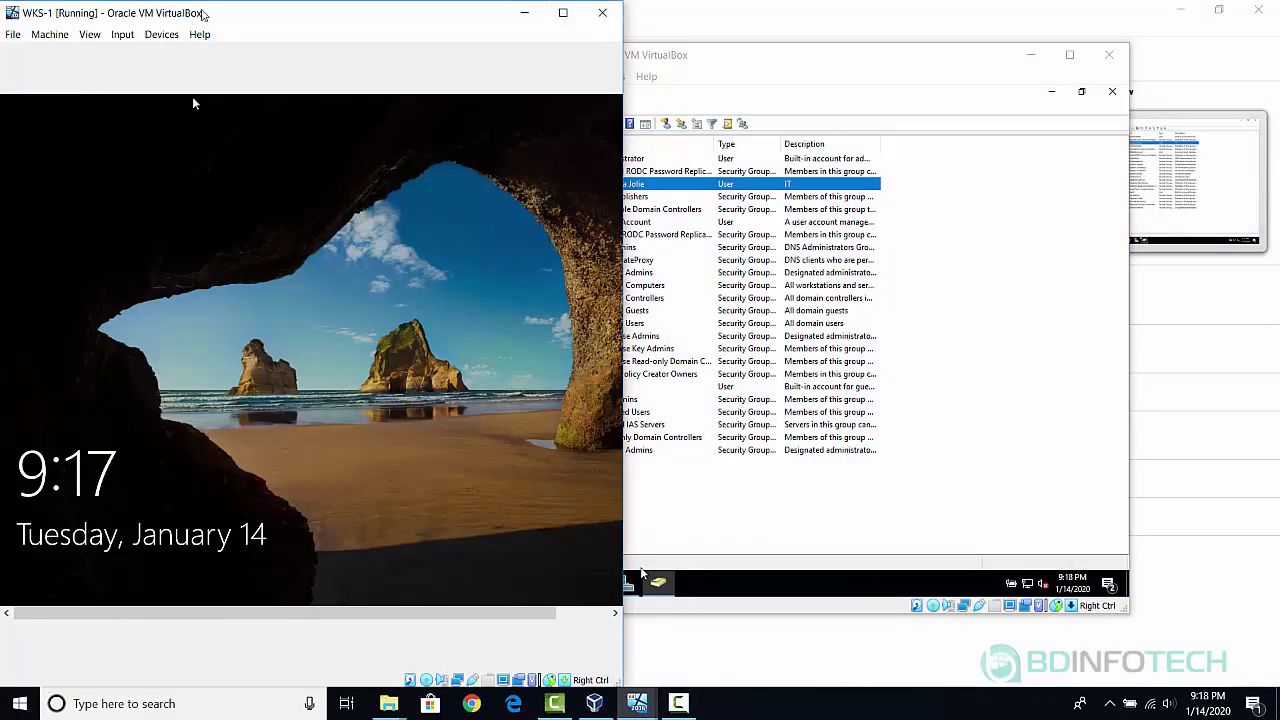
{"action": "double_click", "coordinate": [203, 14]}
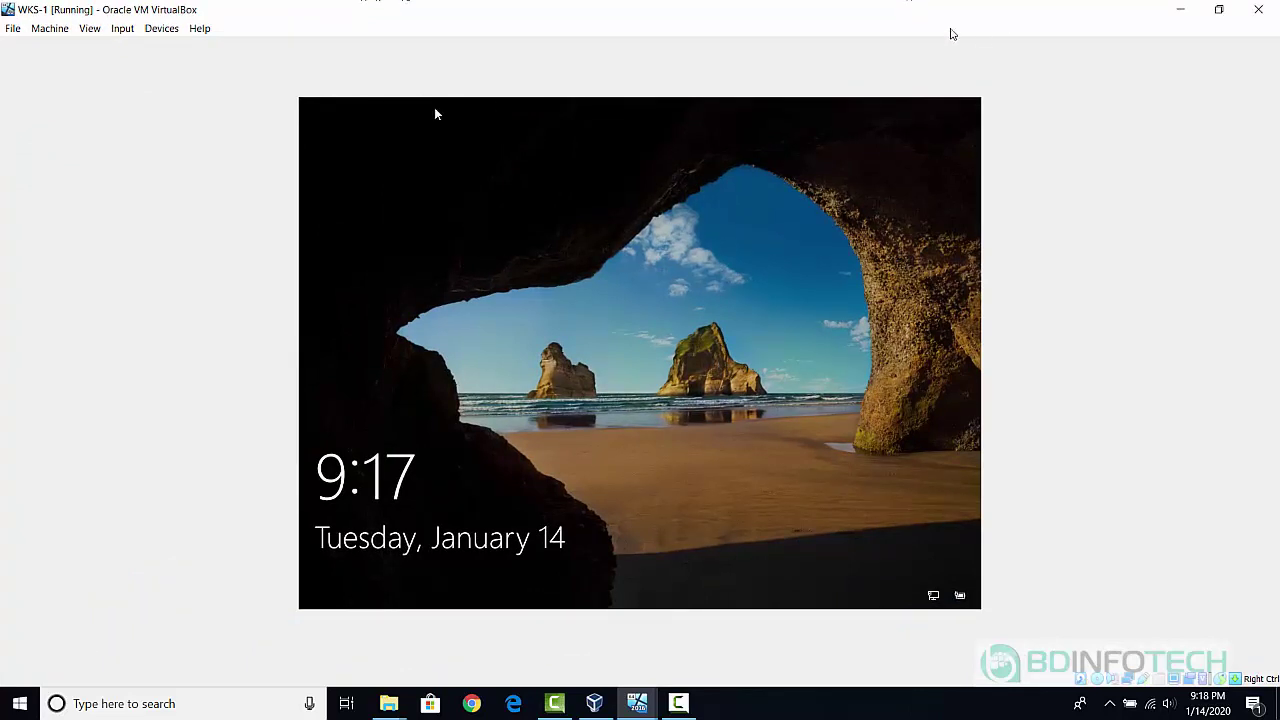
{"action": "left_click", "coordinate": [122, 29]}
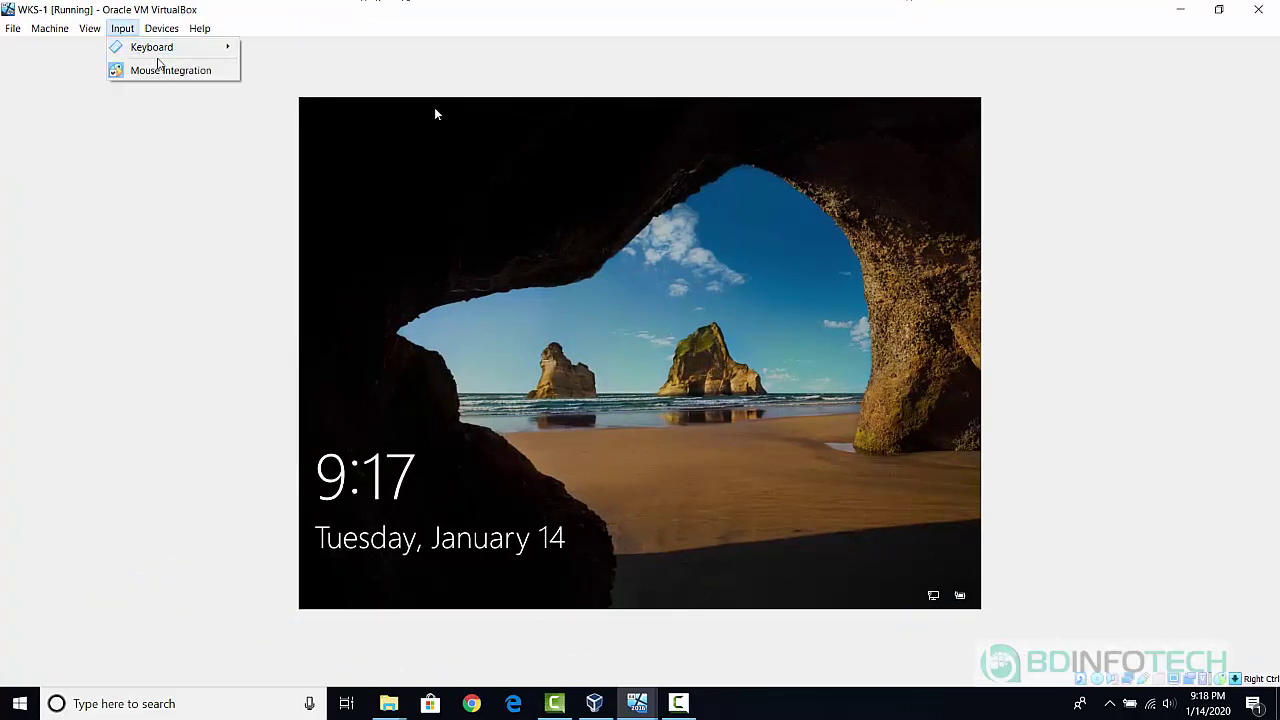
{"action": "mouse_move", "coordinate": [152, 47]}
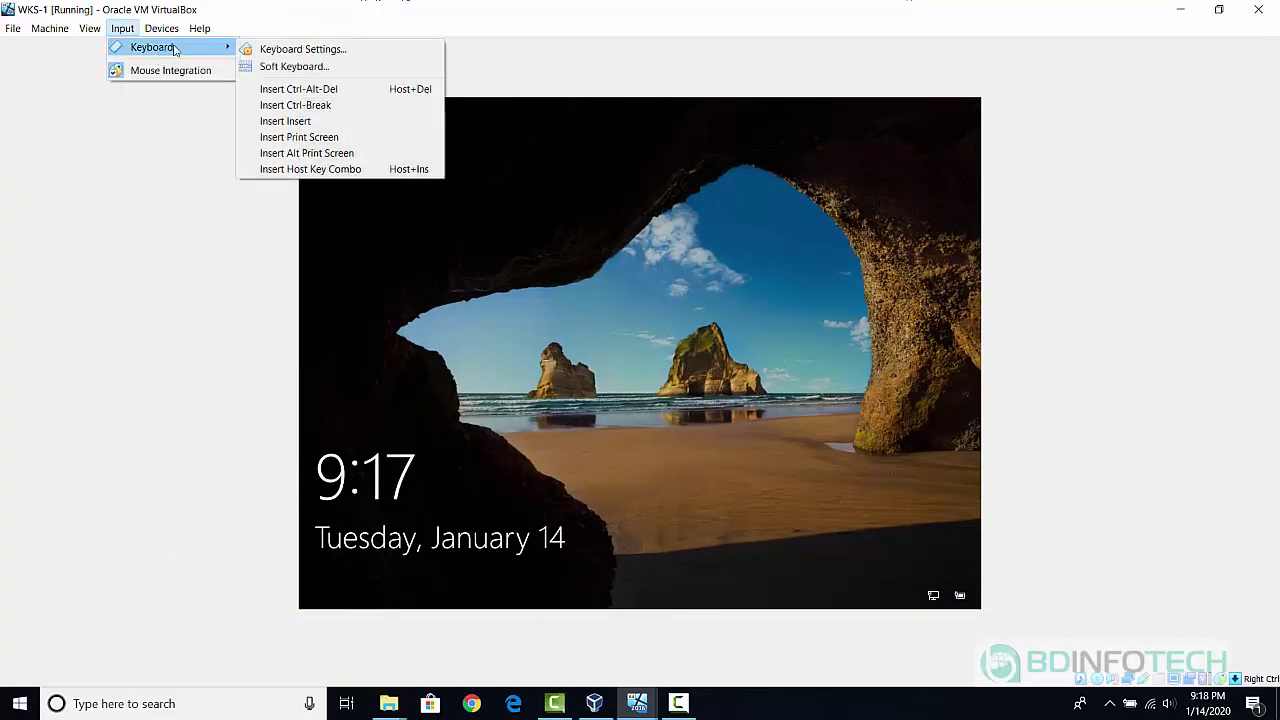
{"action": "left_click", "coordinate": [282, 95]}
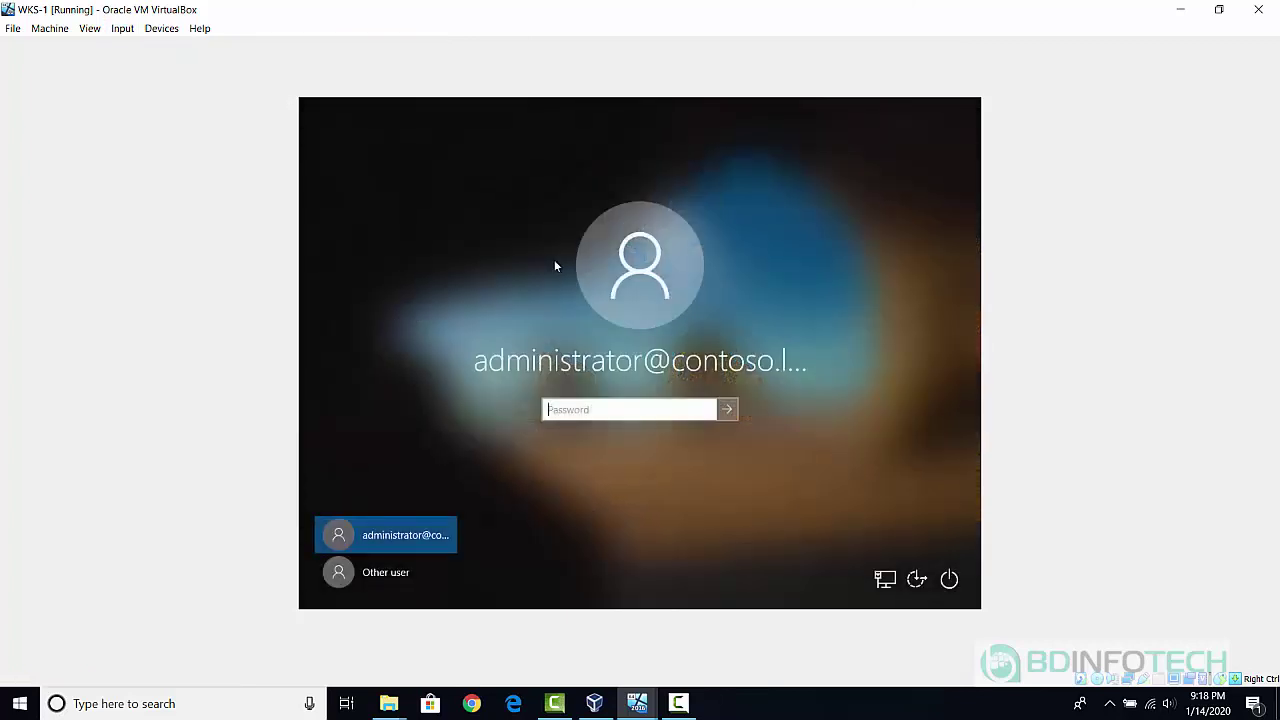
Sign in as Other user with the new user's contoso.local logon name and password.
{"action": "left_click", "coordinate": [365, 576]}
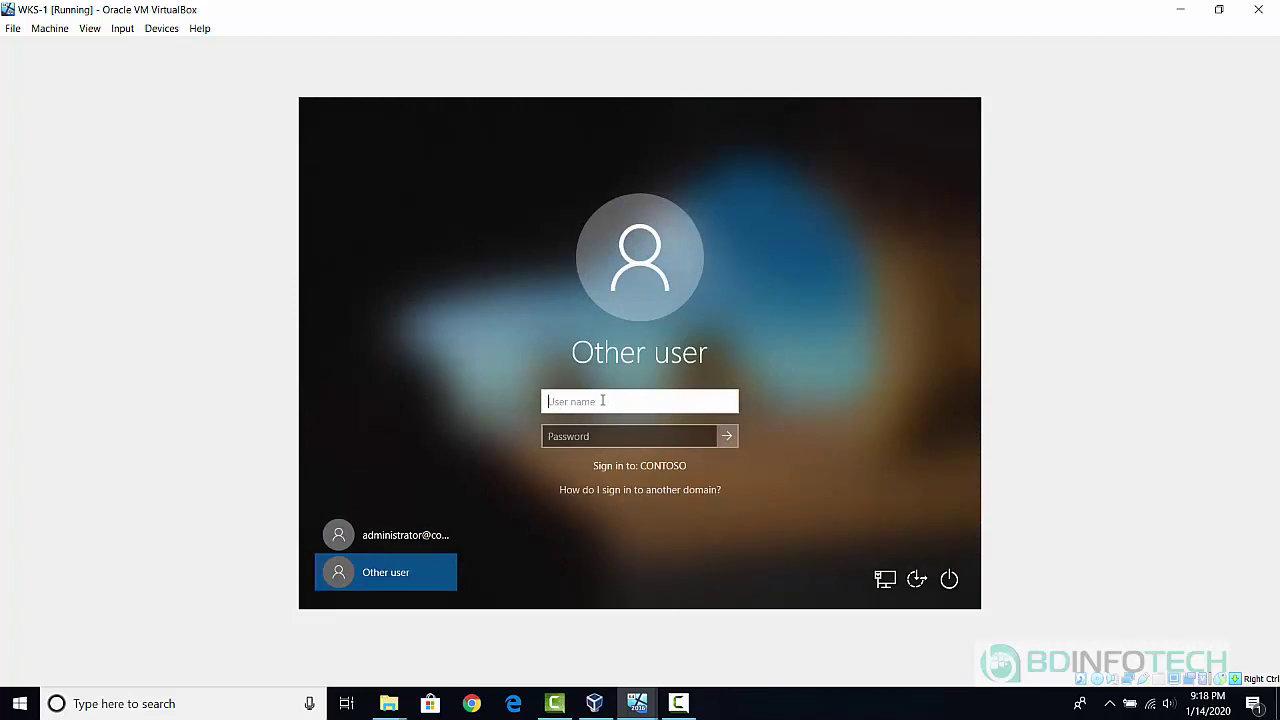
{"action": "type", "text": "angelina.jolie"}
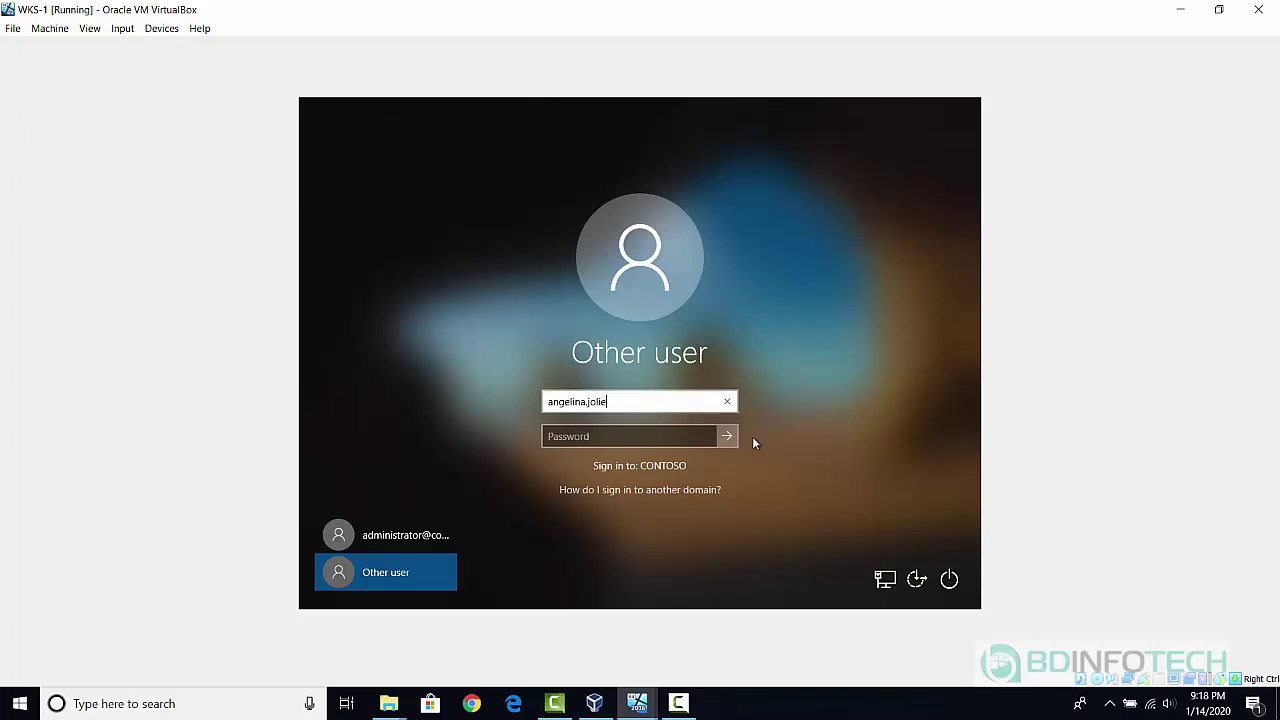
{"action": "type", "text": "@contoso"}
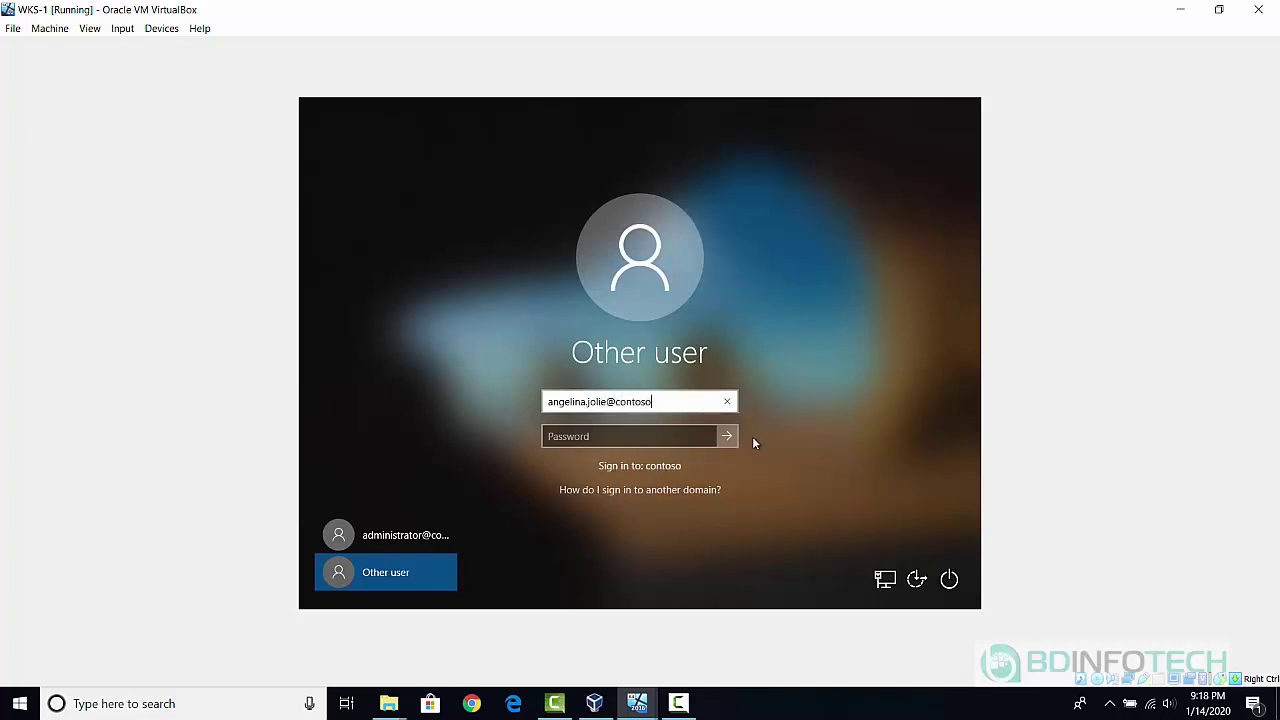
{"action": "type", "text": ".local"}
{"action": "key", "text": "Tab"}
{"action": "type", "text": "Pa$$w0rd"}
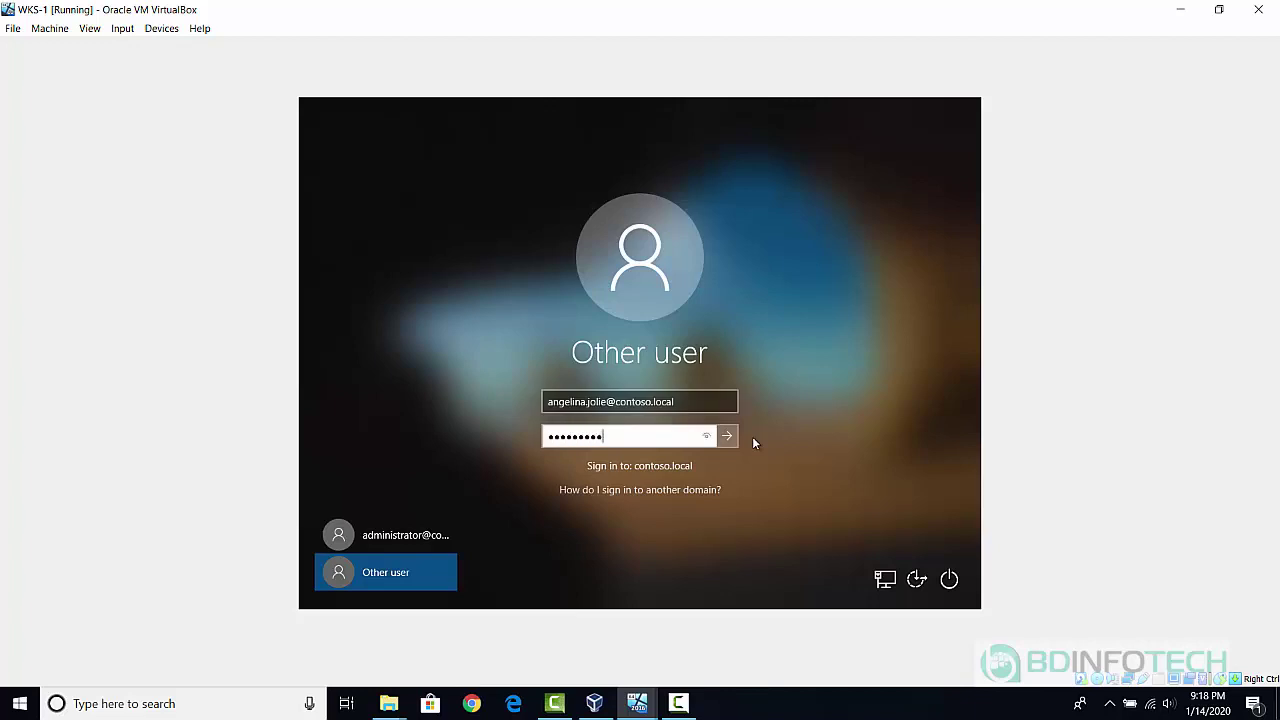
{"action": "key", "text": "Return"}
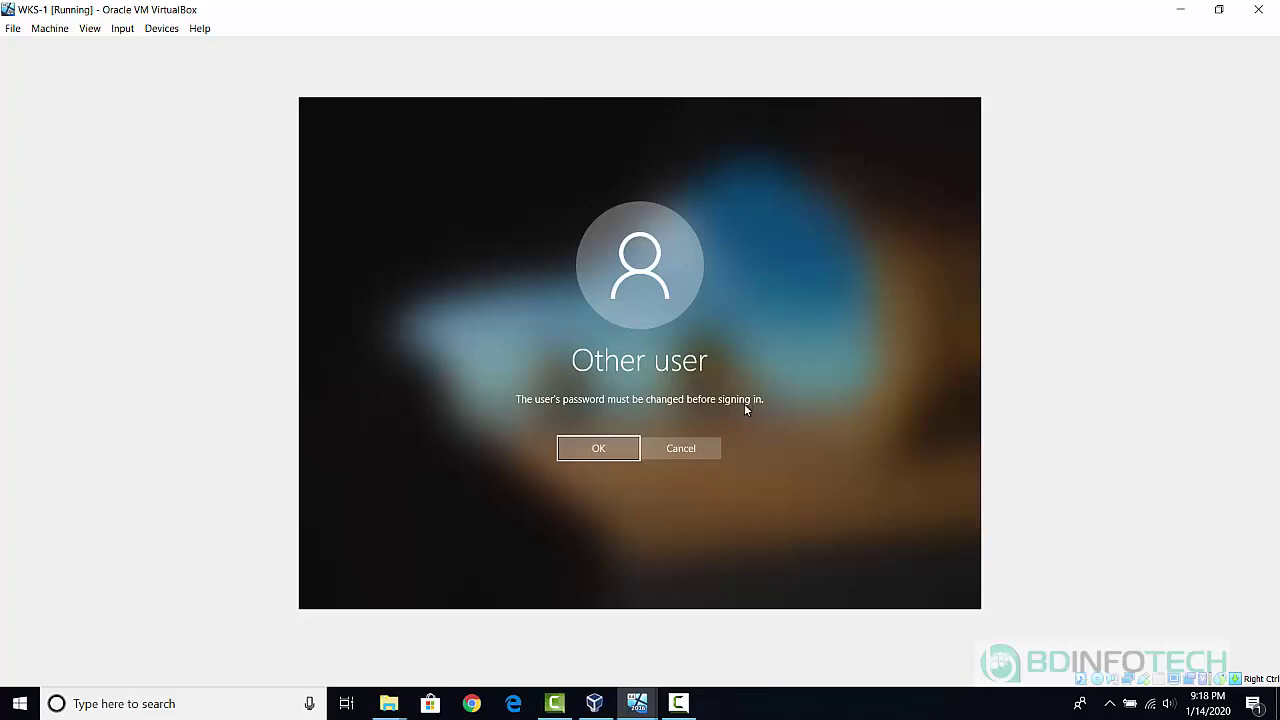
Enter and confirm a new password for the domain user and submit the change.
{"action": "left_click", "coordinate": [595, 448]}
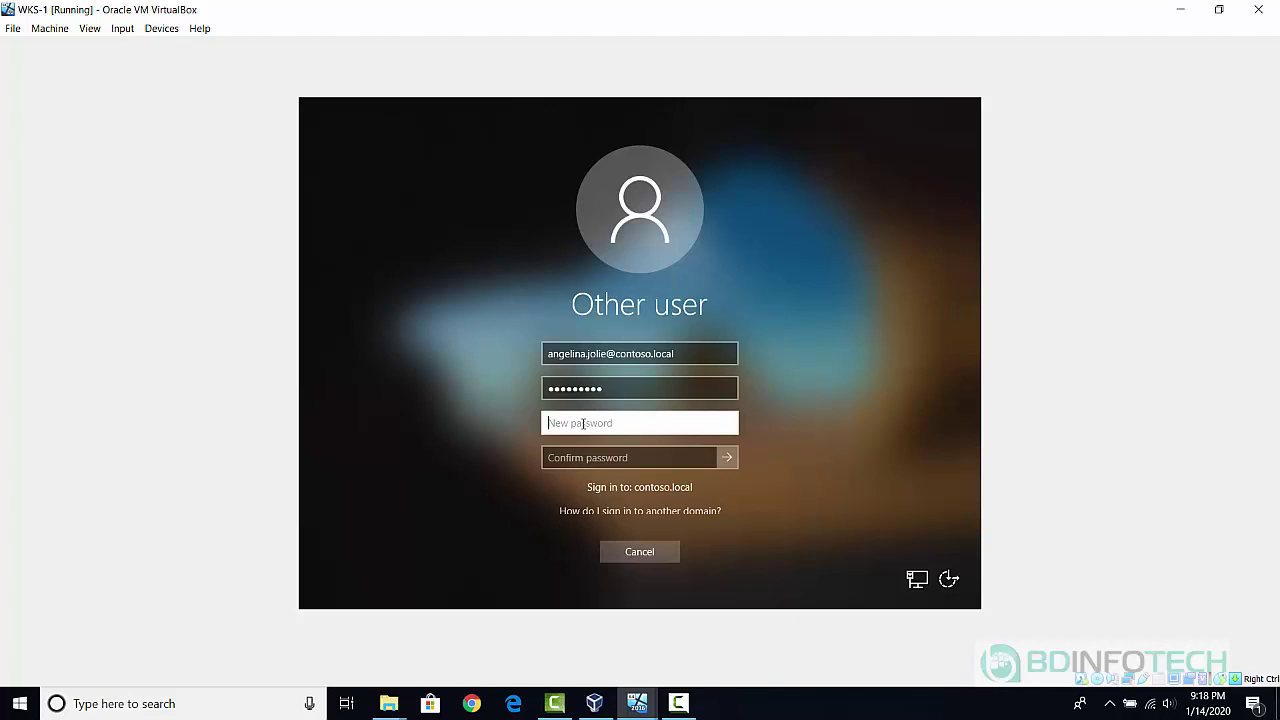
{"action": "type", "text": "•••••••••"}
{"action": "key", "text": "Tab"}
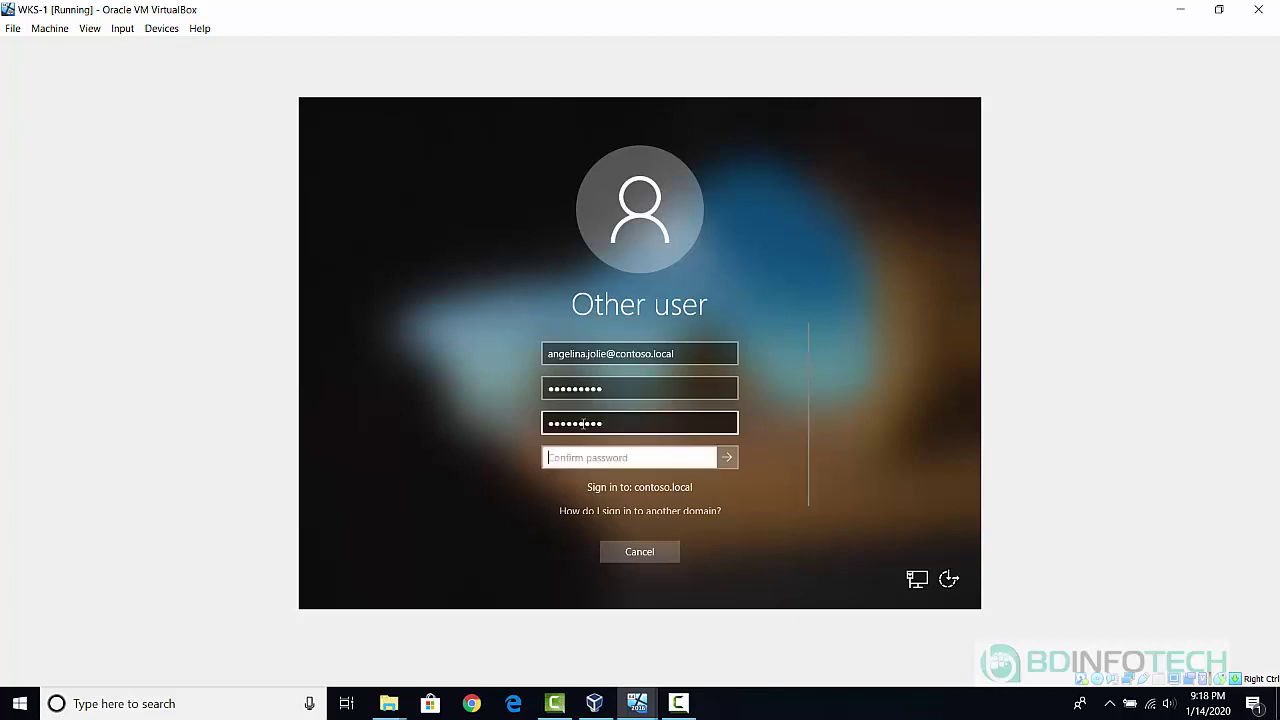
{"action": "type", "text": "••••••••••"}
{"action": "double_click", "coordinate": [627, 424]}
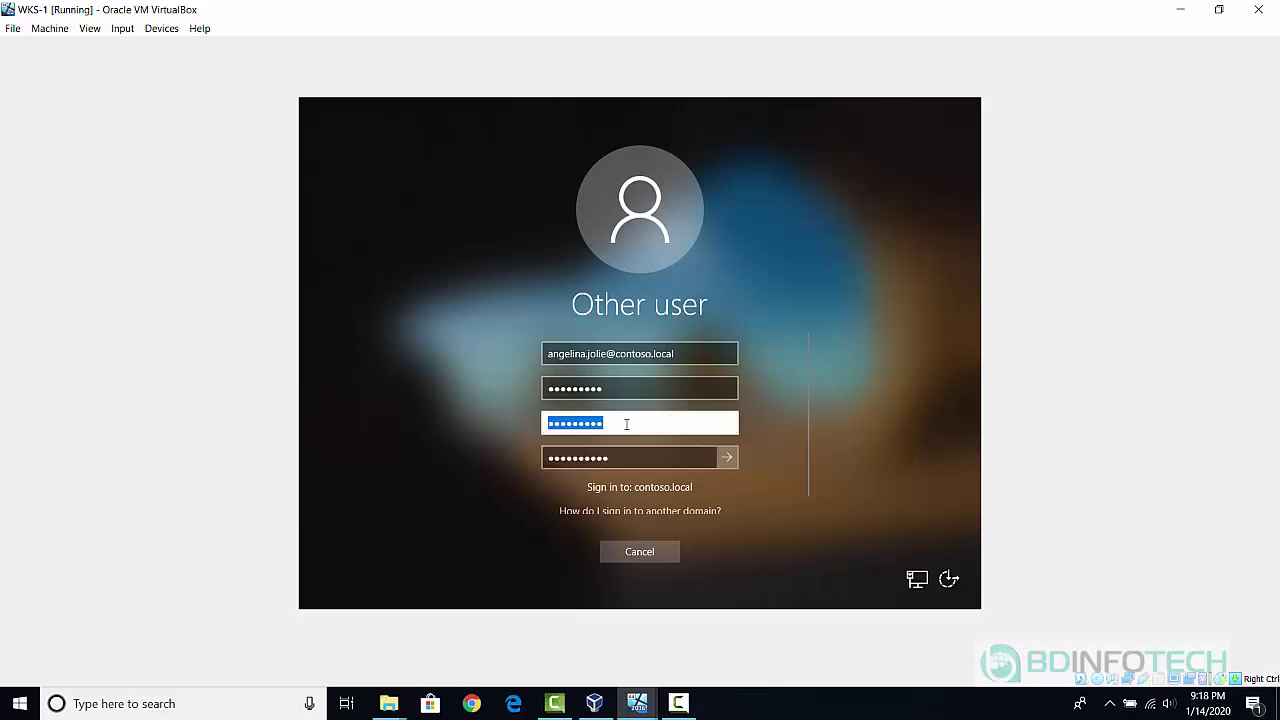
{"action": "left_click", "coordinate": [614, 422]}
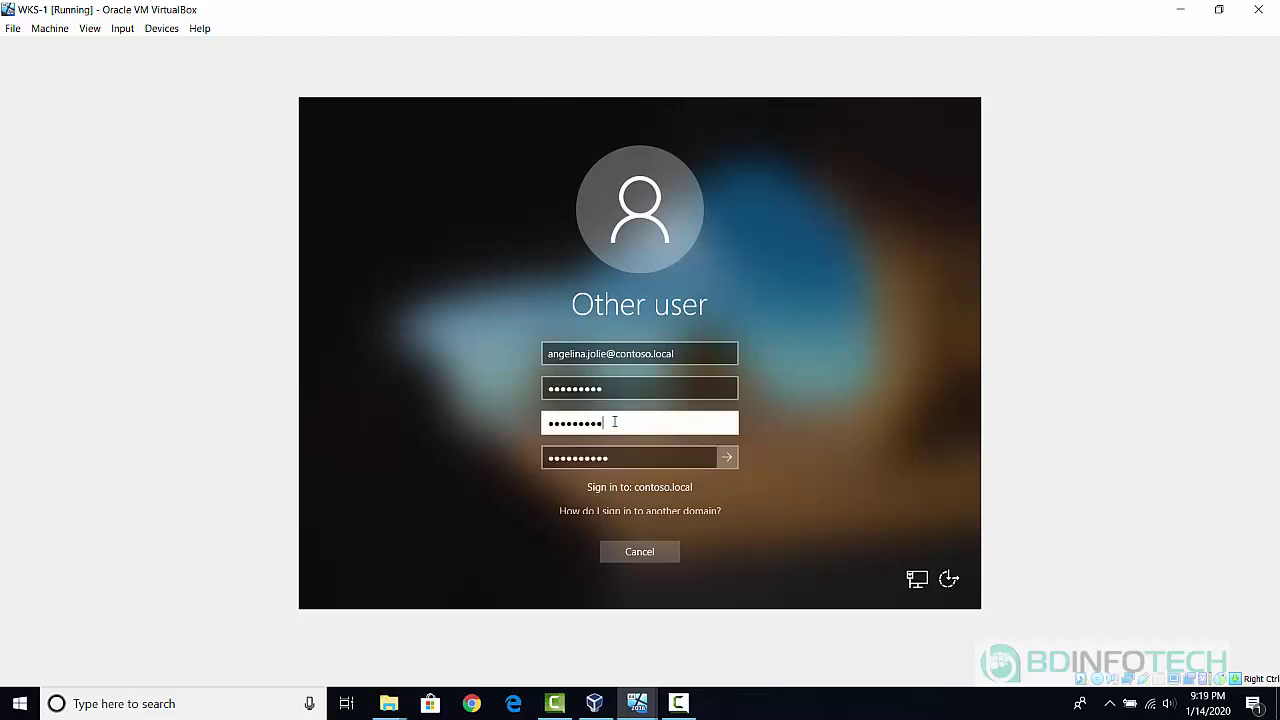
{"action": "type", "text": "•"}
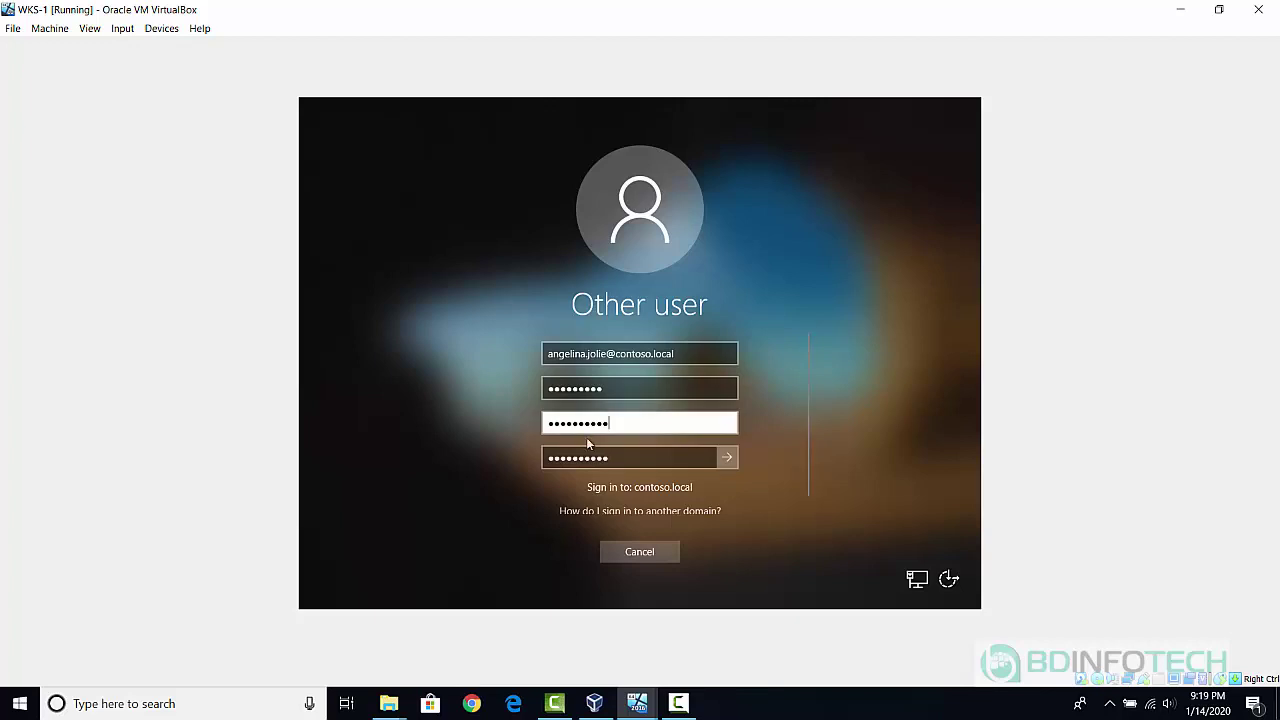
{"action": "double_click", "coordinate": [644, 457]}
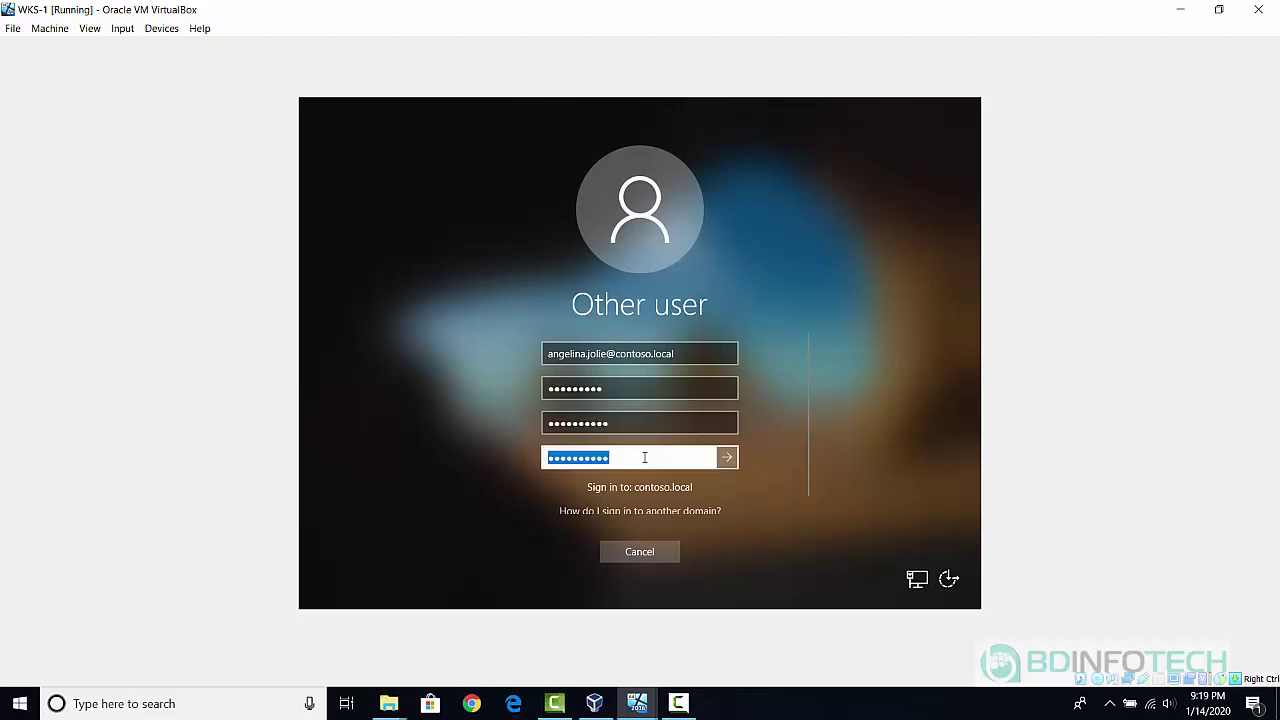
{"action": "key", "text": "Return"}
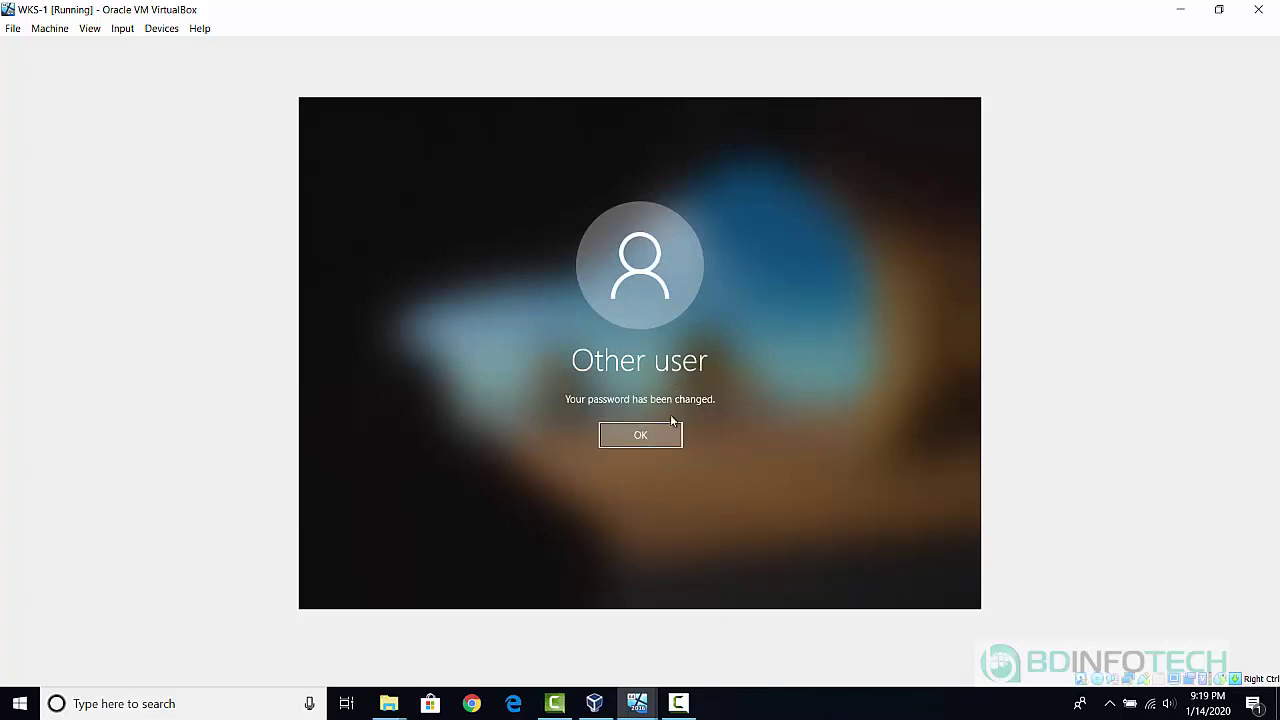
{"action": "left_click", "coordinate": [655, 438]}
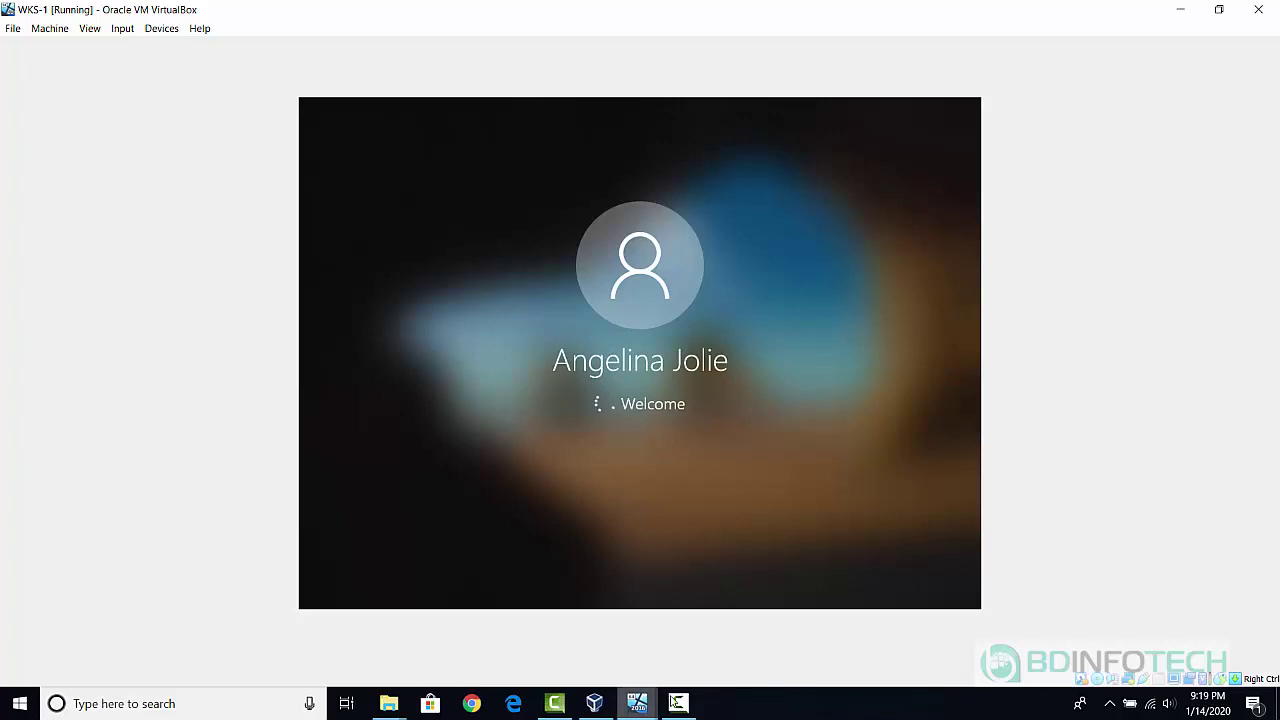
On DC01CONTOSO, start a new user object in the Users container.
{"action": "mouse_move", "coordinate": [645, 713]}
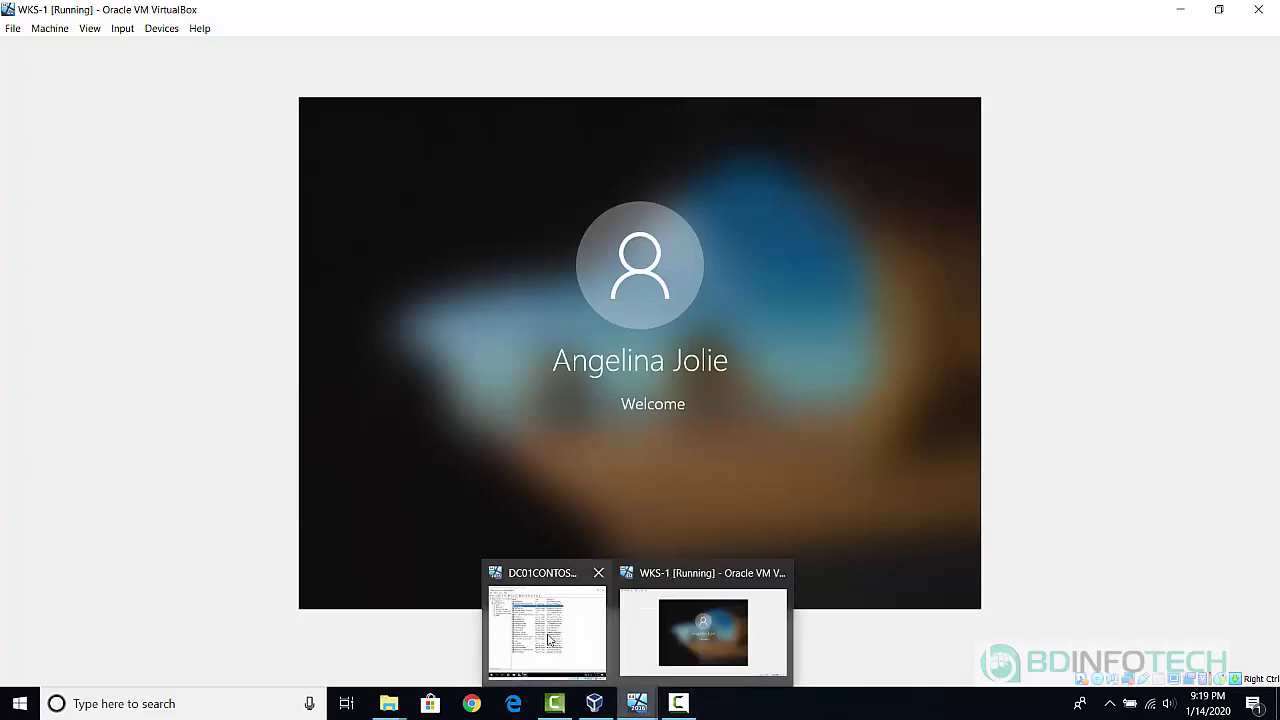
{"action": "left_click", "coordinate": [547, 635]}
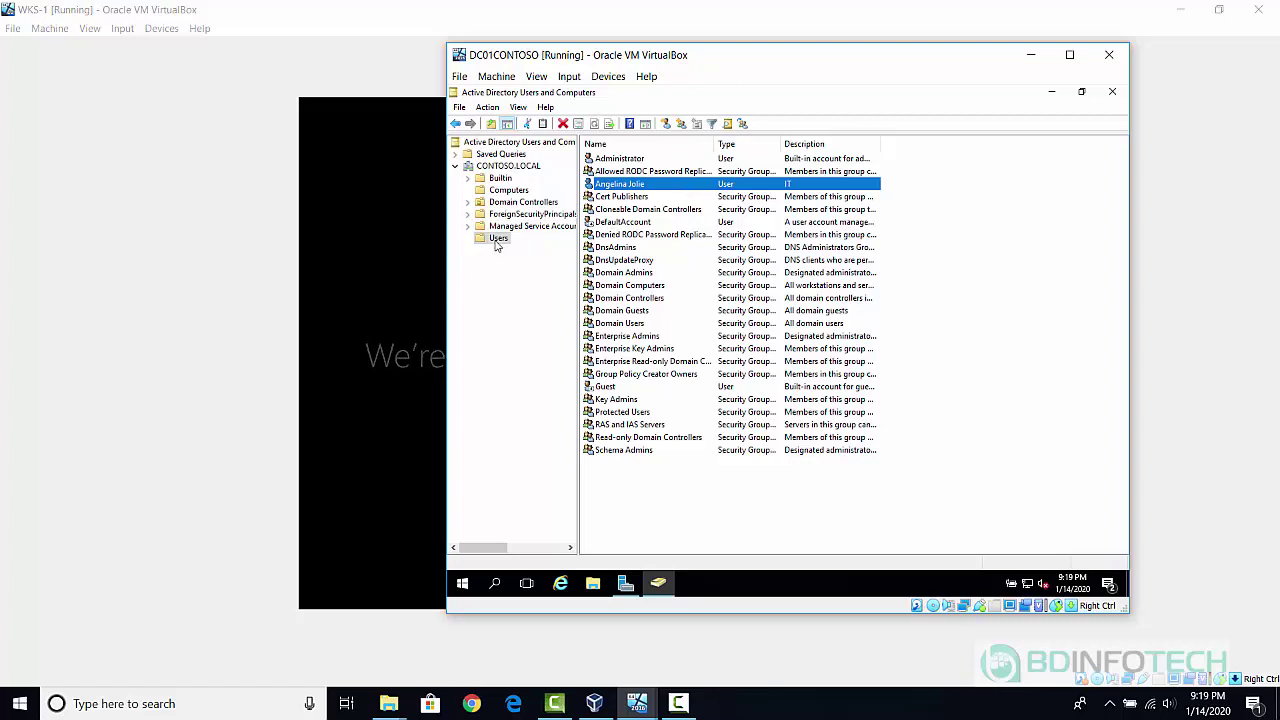
{"action": "right_click", "coordinate": [495, 241]}
{"action": "mouse_move", "coordinate": [552, 285]}
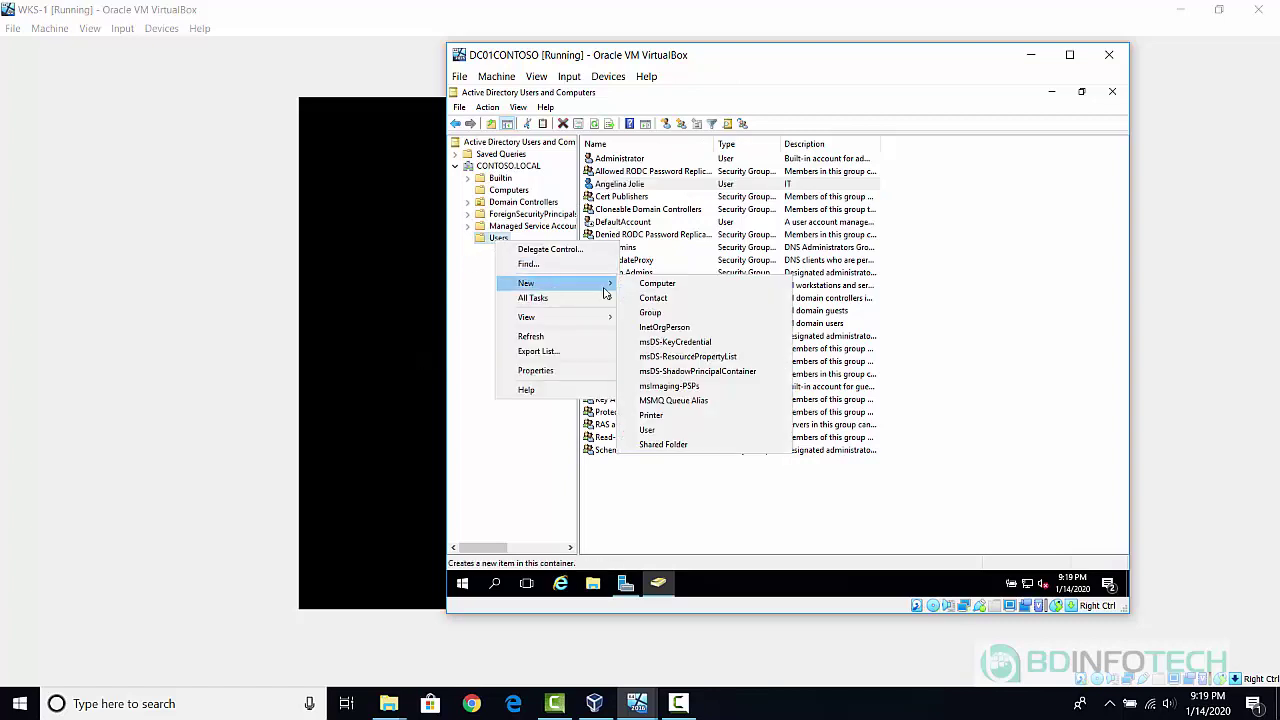
{"action": "left_click", "coordinate": [656, 430]}
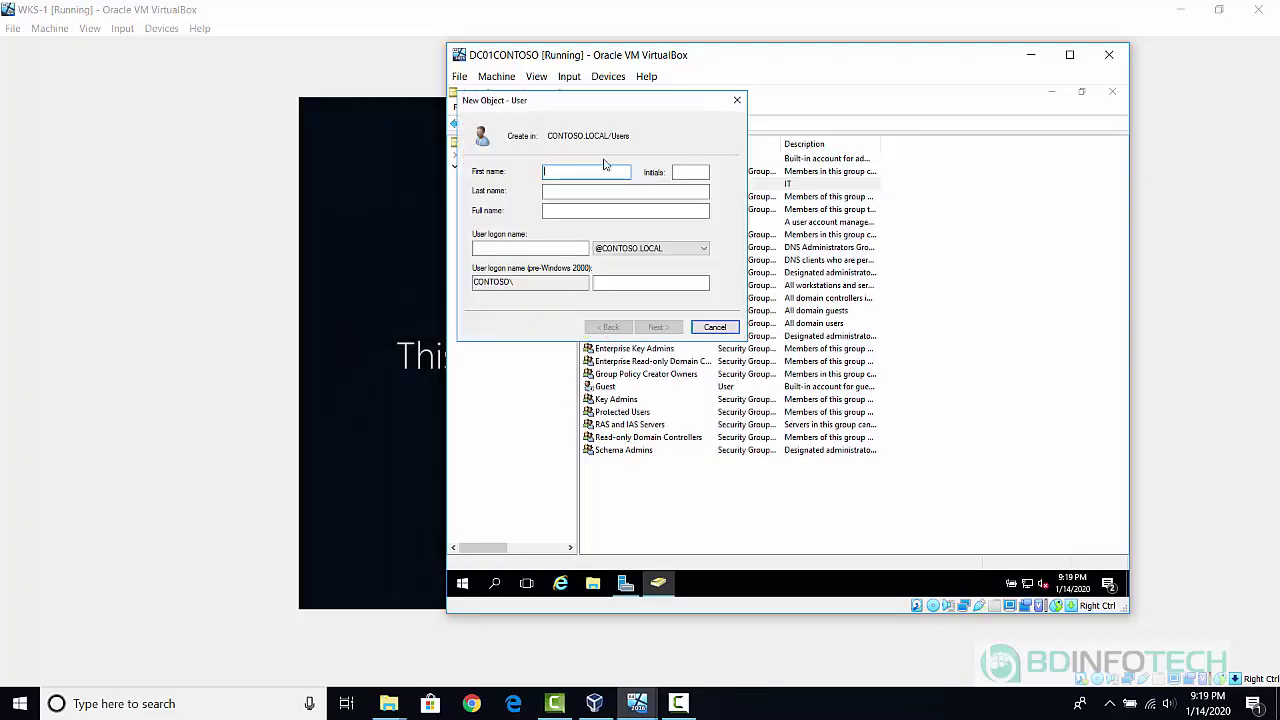
Enter the second user's first name, last name and logon name.
{"action": "type", "text": "Jane"}
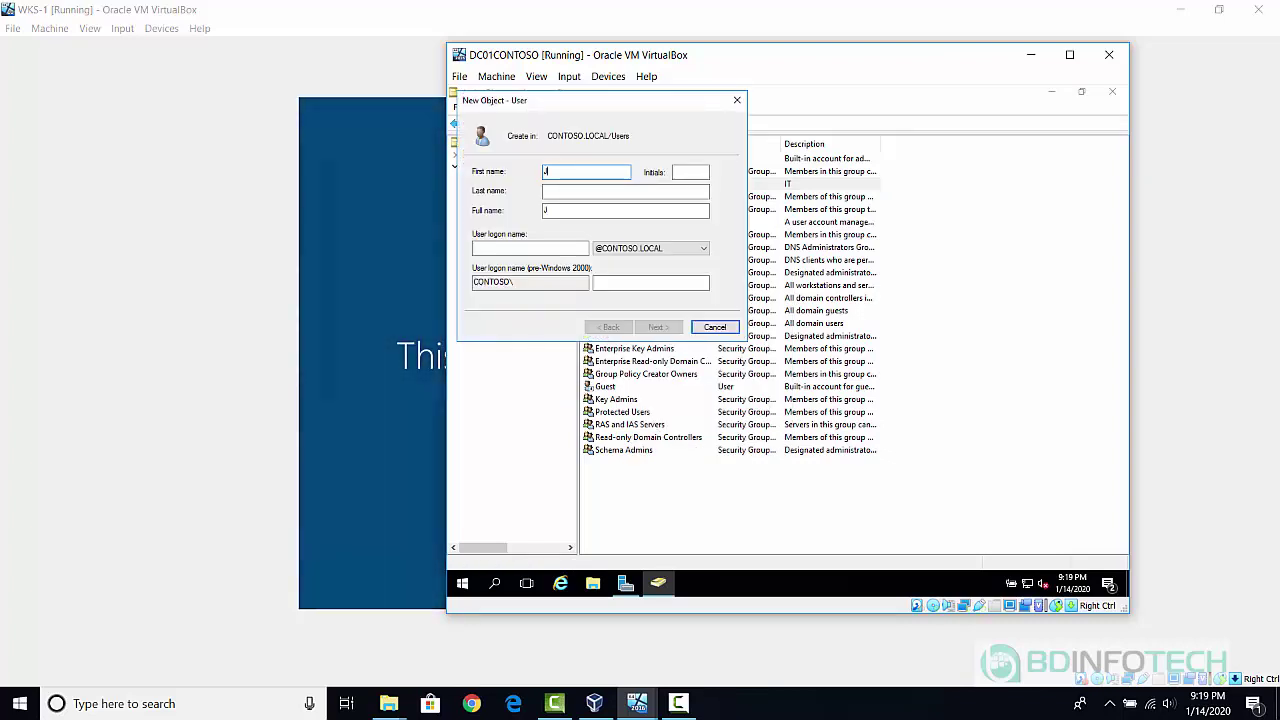
{"action": "key", "text": "Tab"}
{"action": "key", "text": "Tab"}
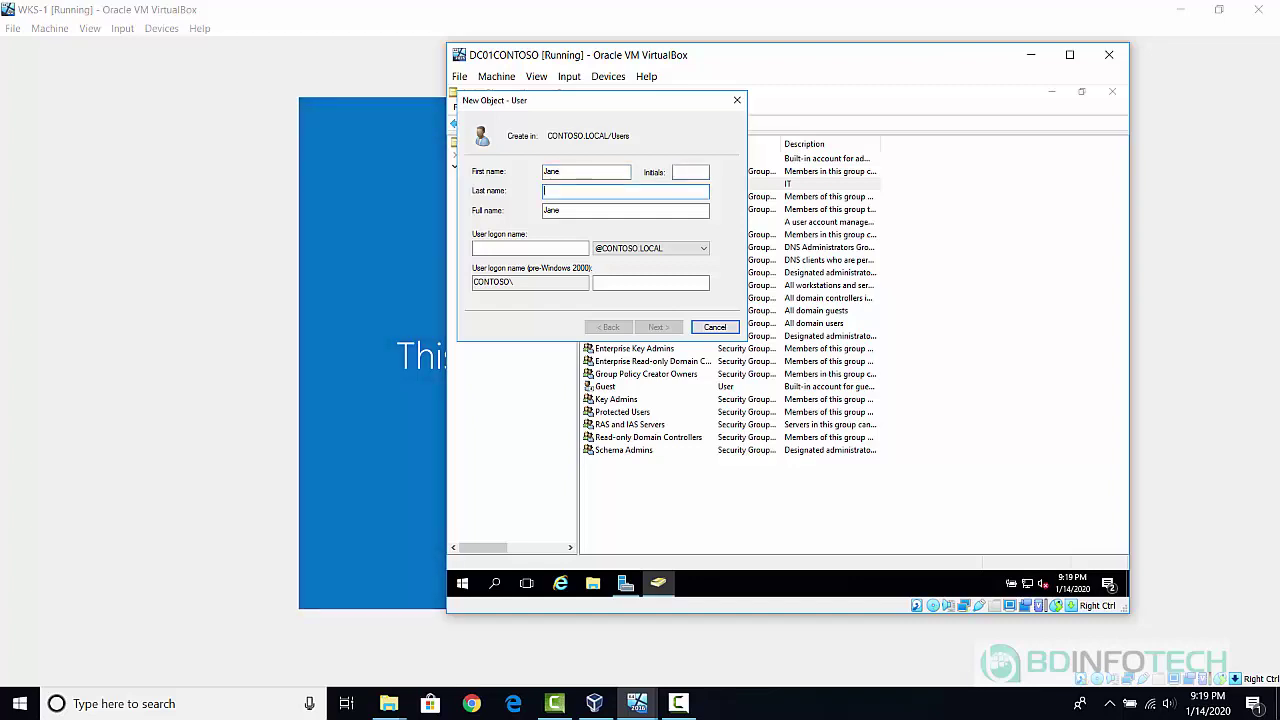
{"action": "type", "text": "Doe"}
{"action": "key", "text": "Tab"}
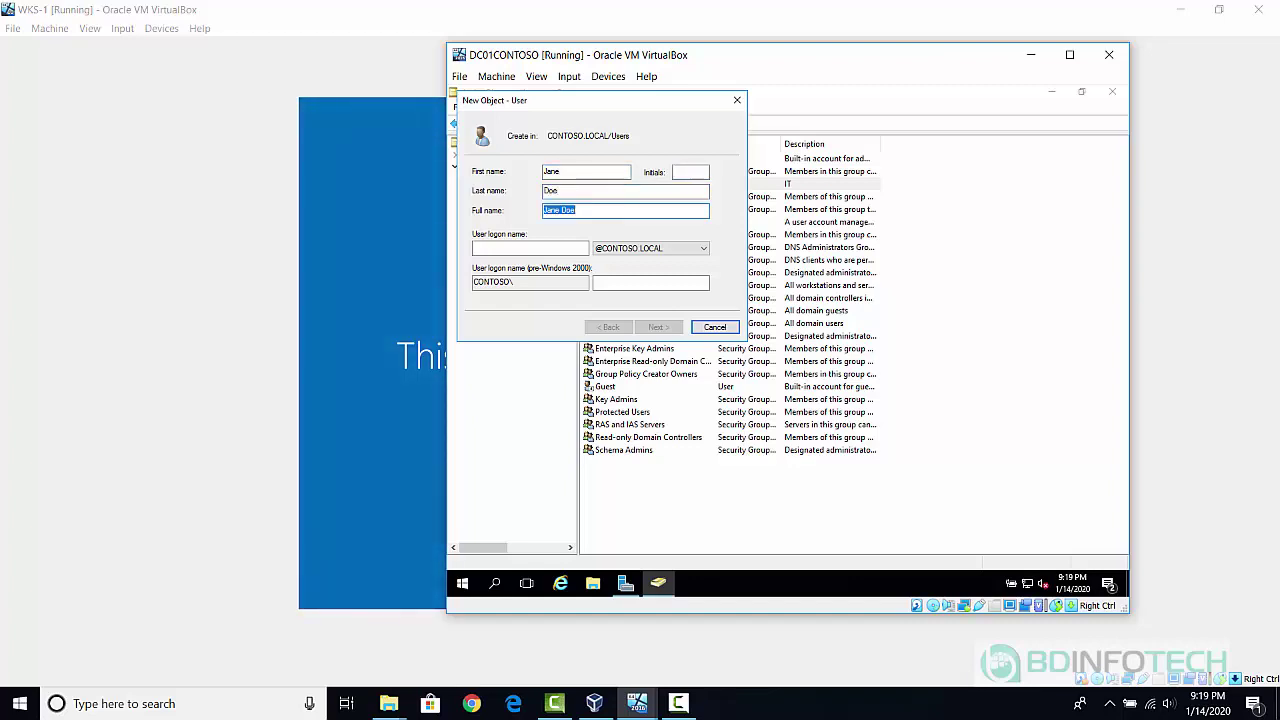
{"action": "key", "text": "Tab"}
{"action": "type", "text": "jane"}
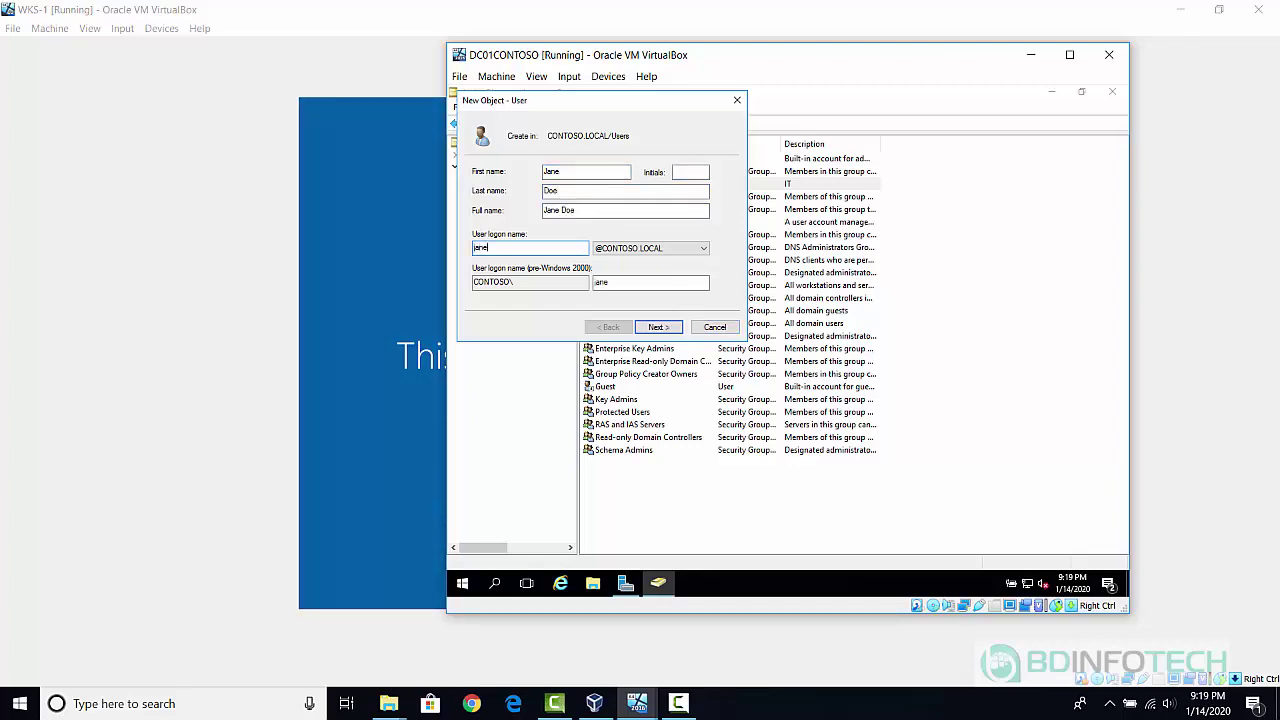
{"action": "type", "text": ".doe"}
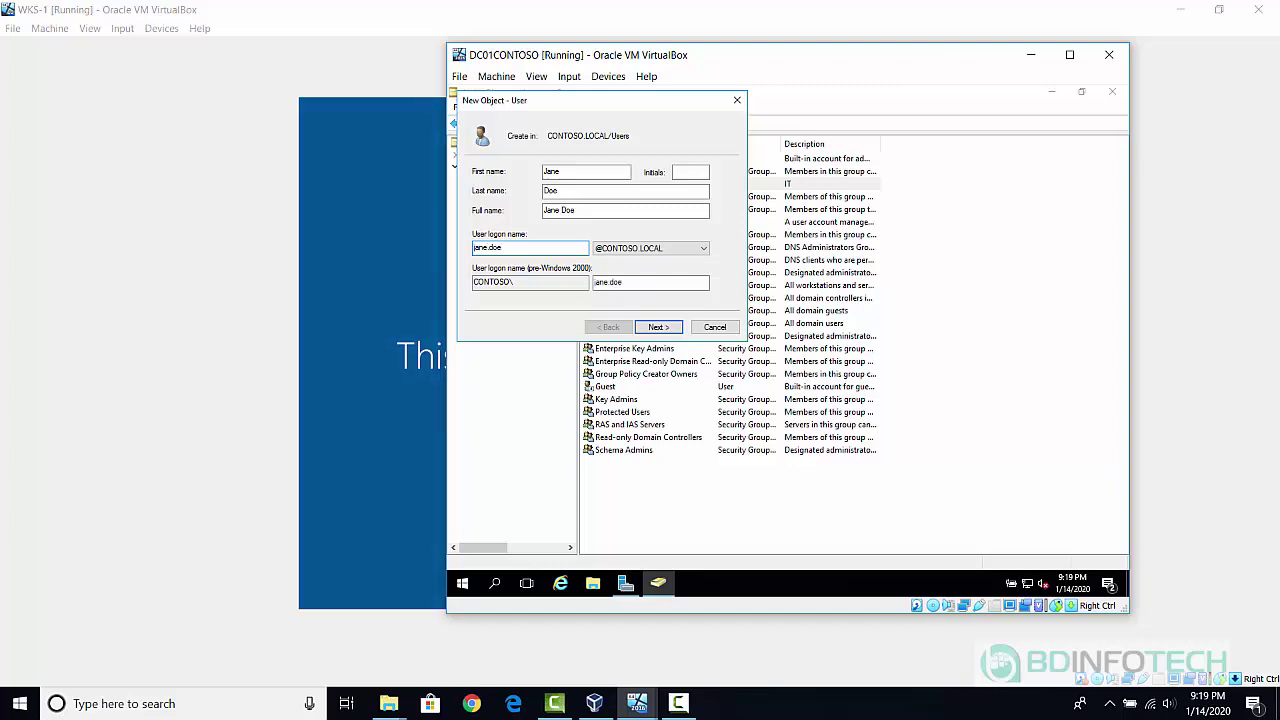
Enter and confirm the new user's password.
{"action": "left_click", "coordinate": [666, 331]}
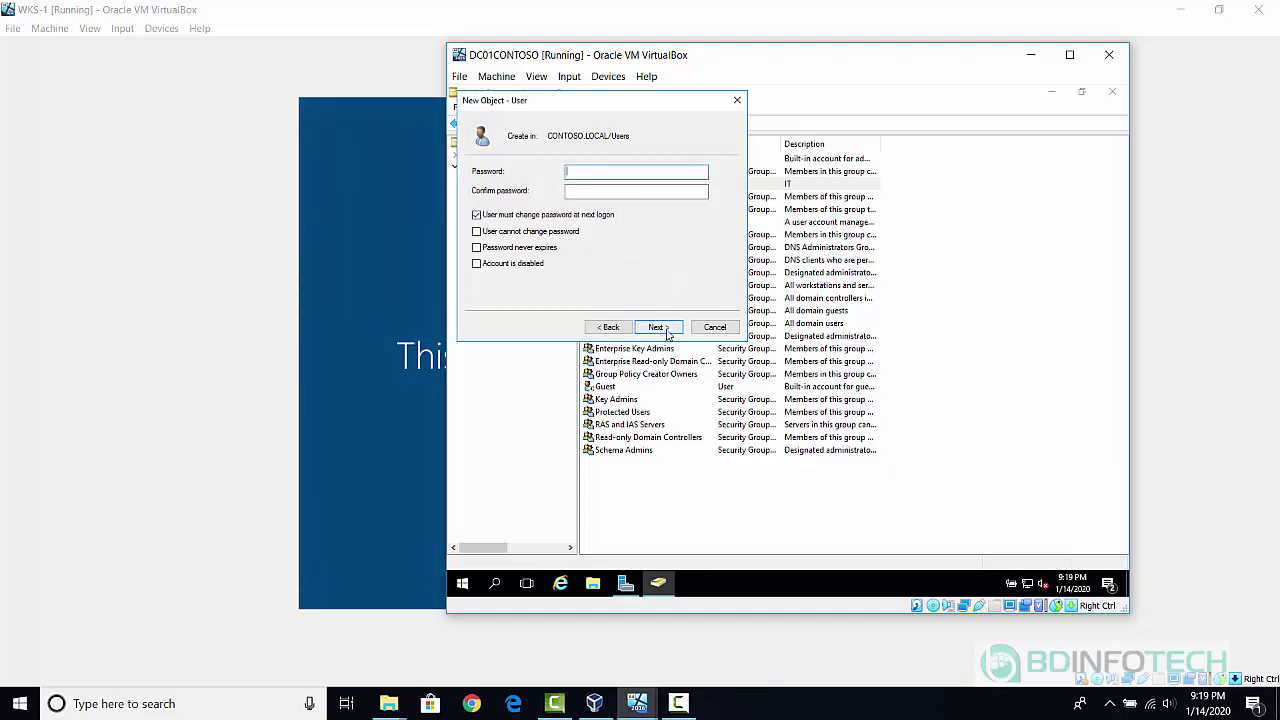
{"action": "type", "text": "P"}
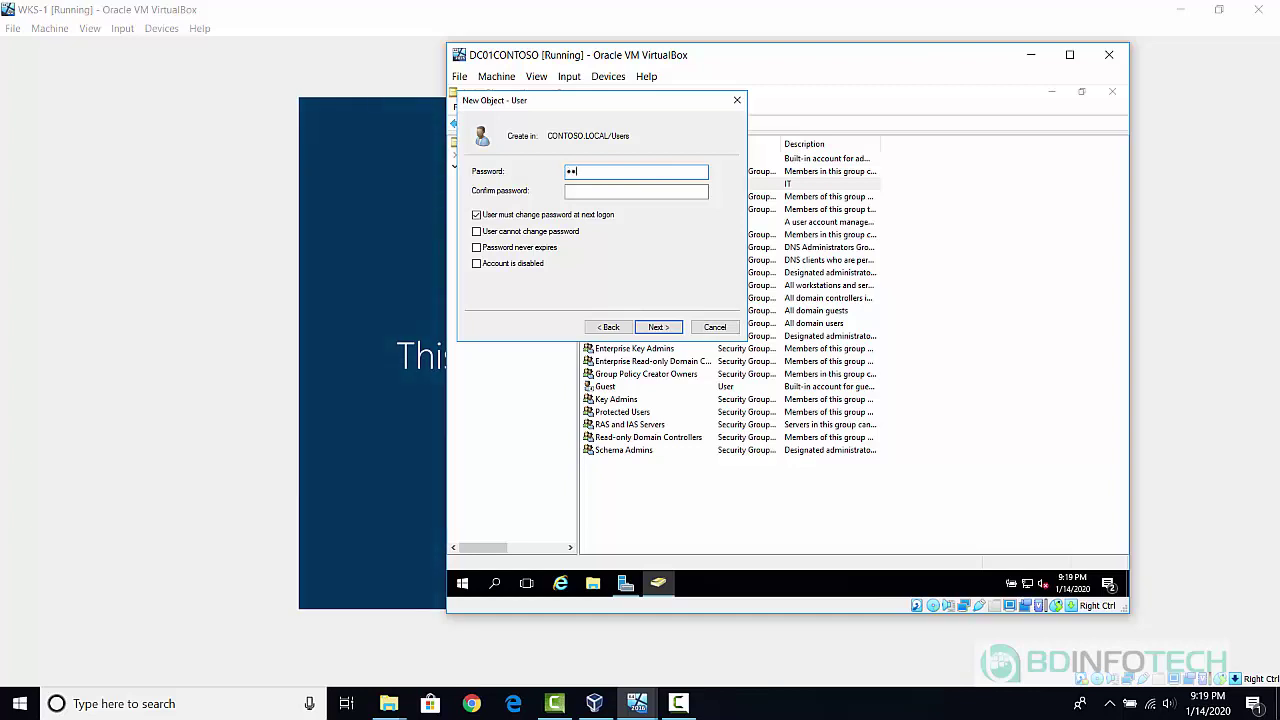
{"action": "type", "text": "d1"}
{"action": "key", "text": "Tab"}
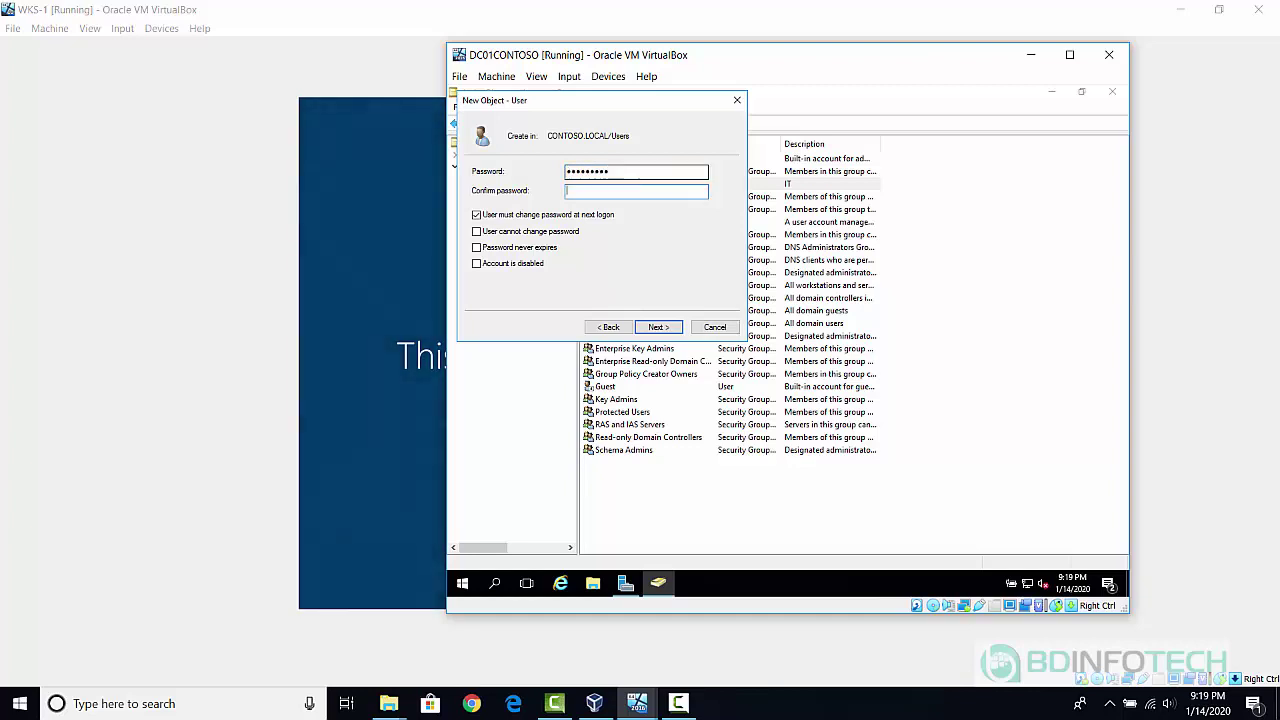
{"action": "type", "text": "P@ss"}
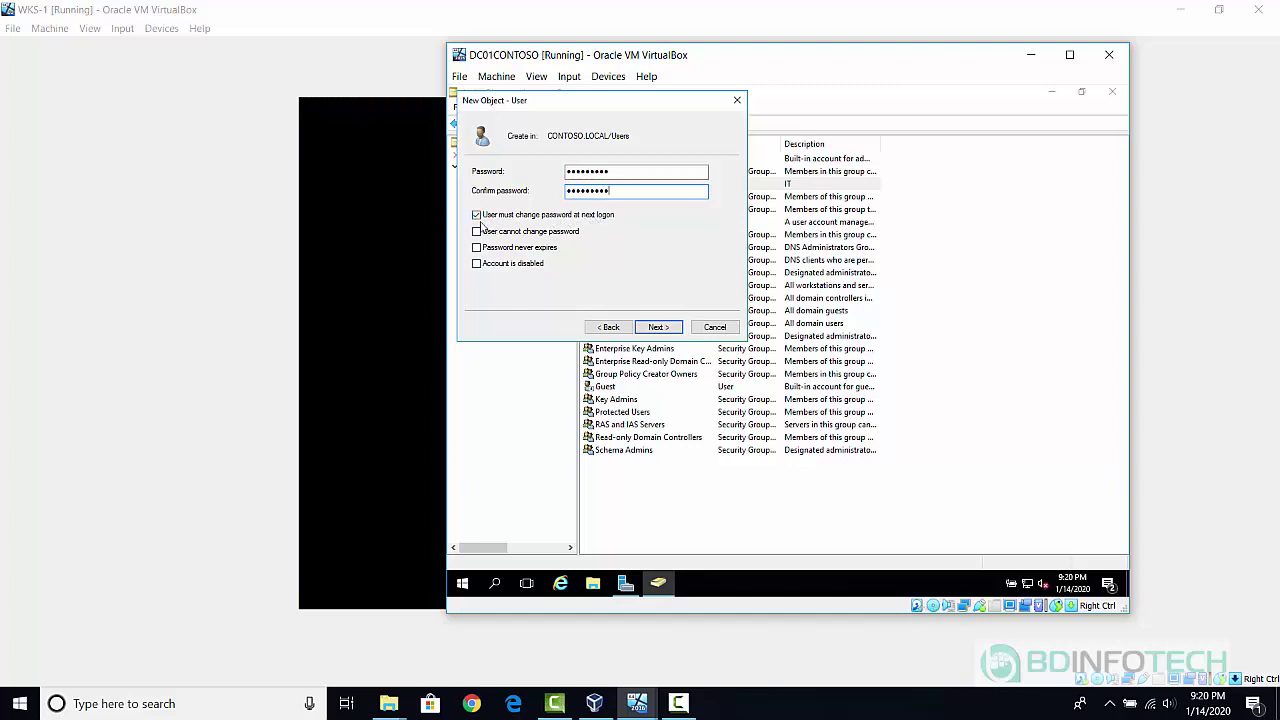
Clear 'must change password at next logon', mark the account disabled, and finish creating it.
{"action": "left_click", "coordinate": [479, 219]}
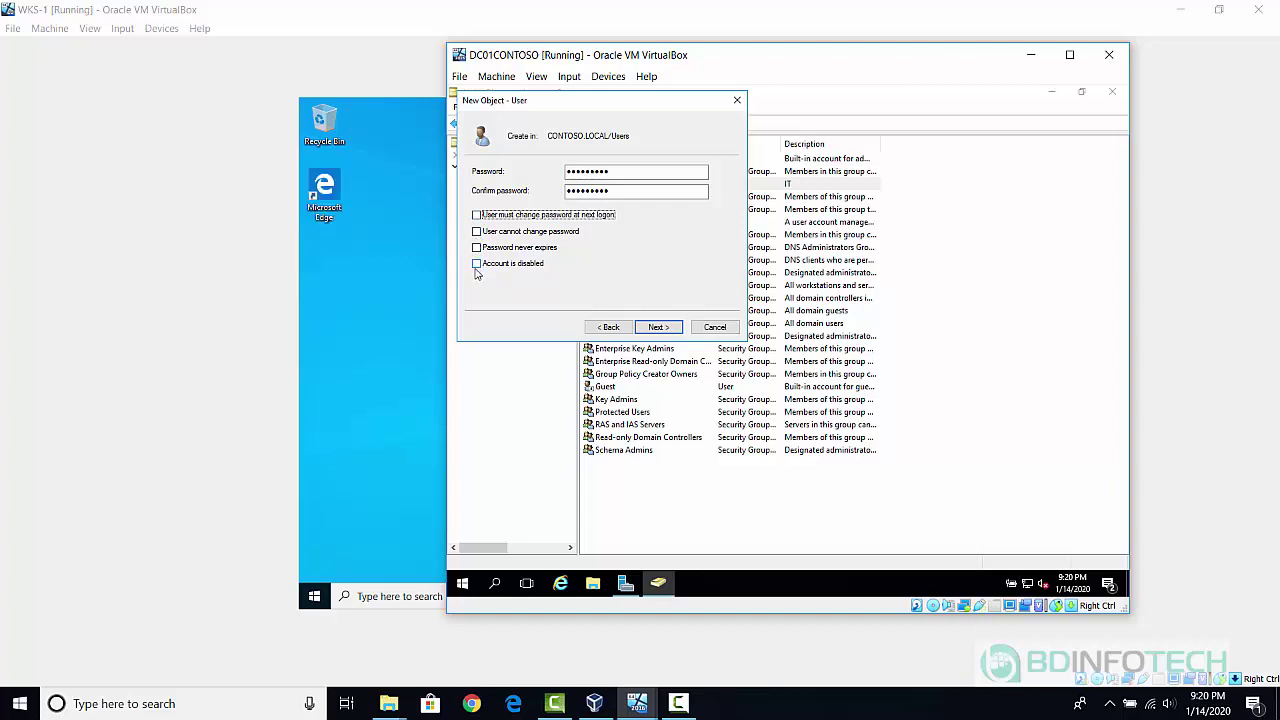
{"action": "left_click", "coordinate": [476, 266]}
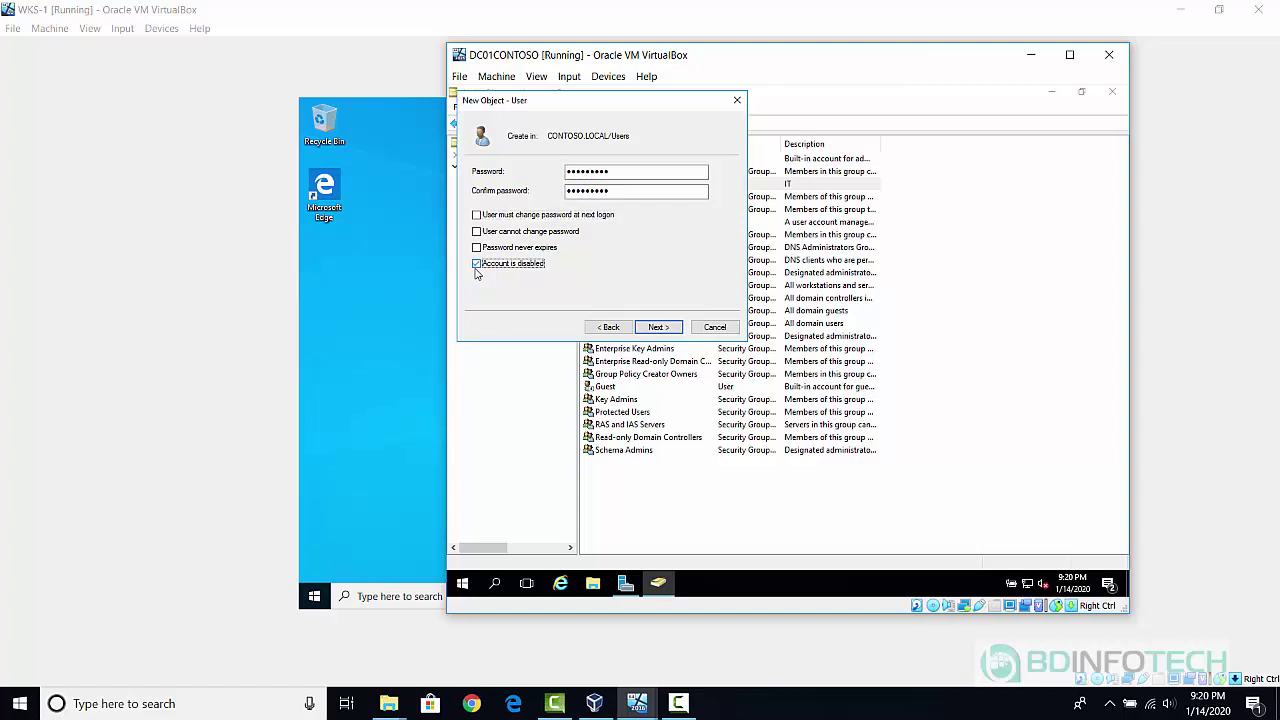
{"action": "left_click", "coordinate": [665, 330]}
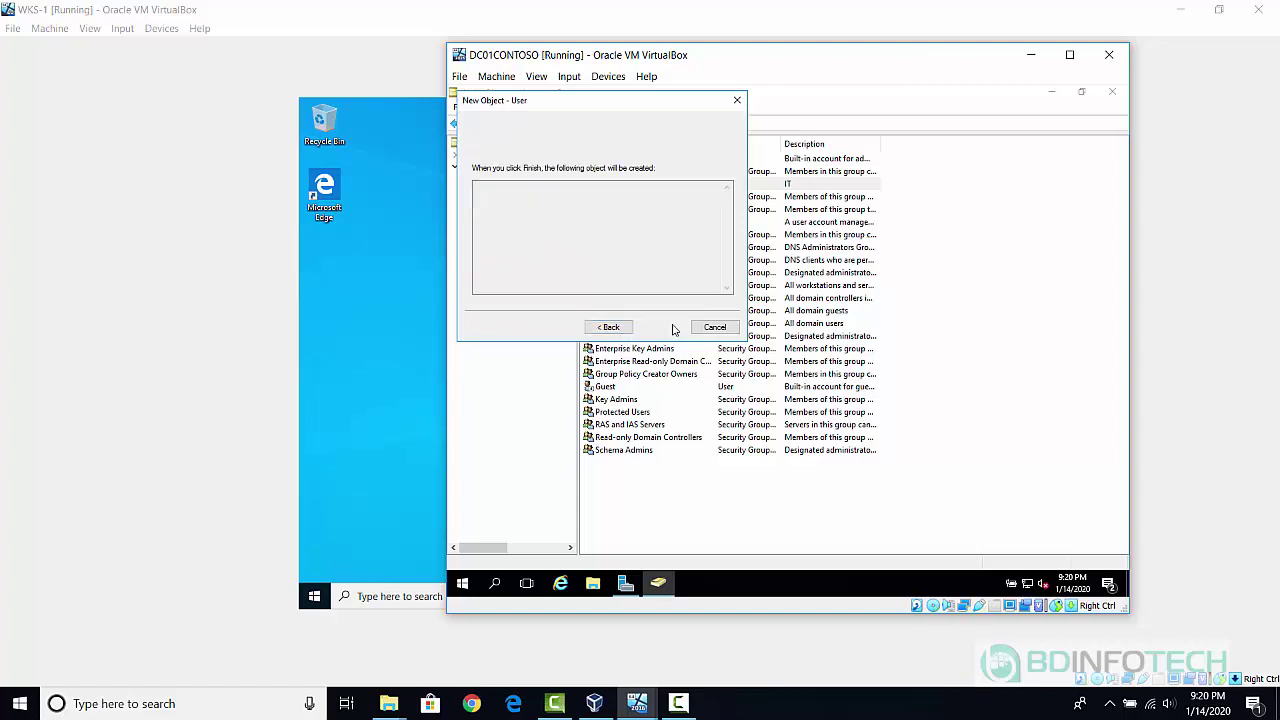
{"action": "left_click", "coordinate": [665, 330]}
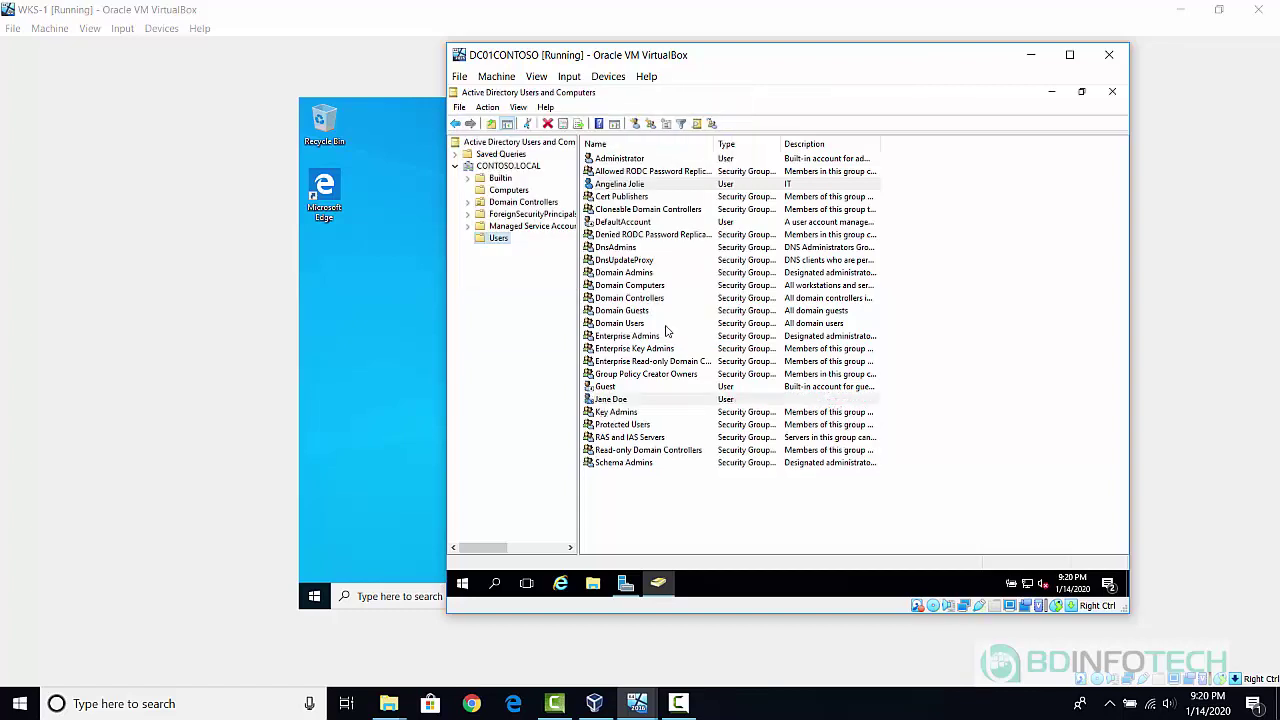
{"action": "double_click", "coordinate": [625, 400]}
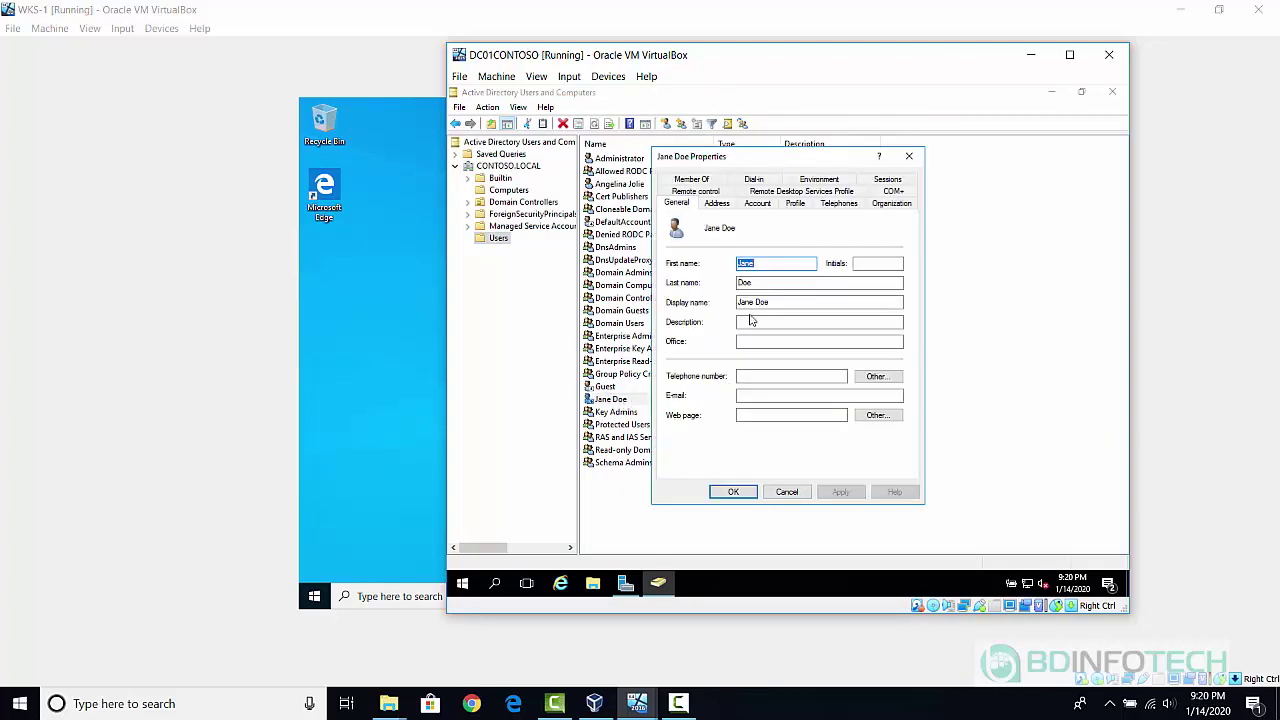
Type IT as the user's Description, dismiss the antivirus notice, and save.
{"action": "left_click", "coordinate": [753, 323]}
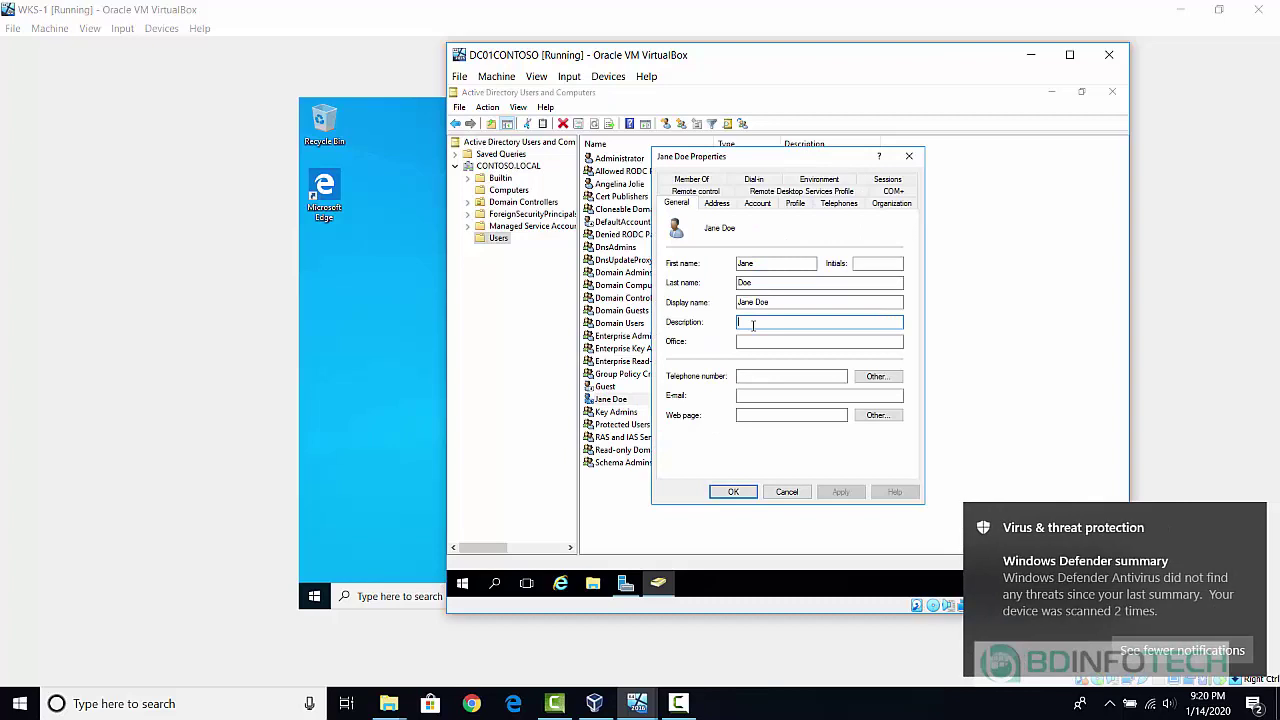
{"action": "type", "text": "IT"}
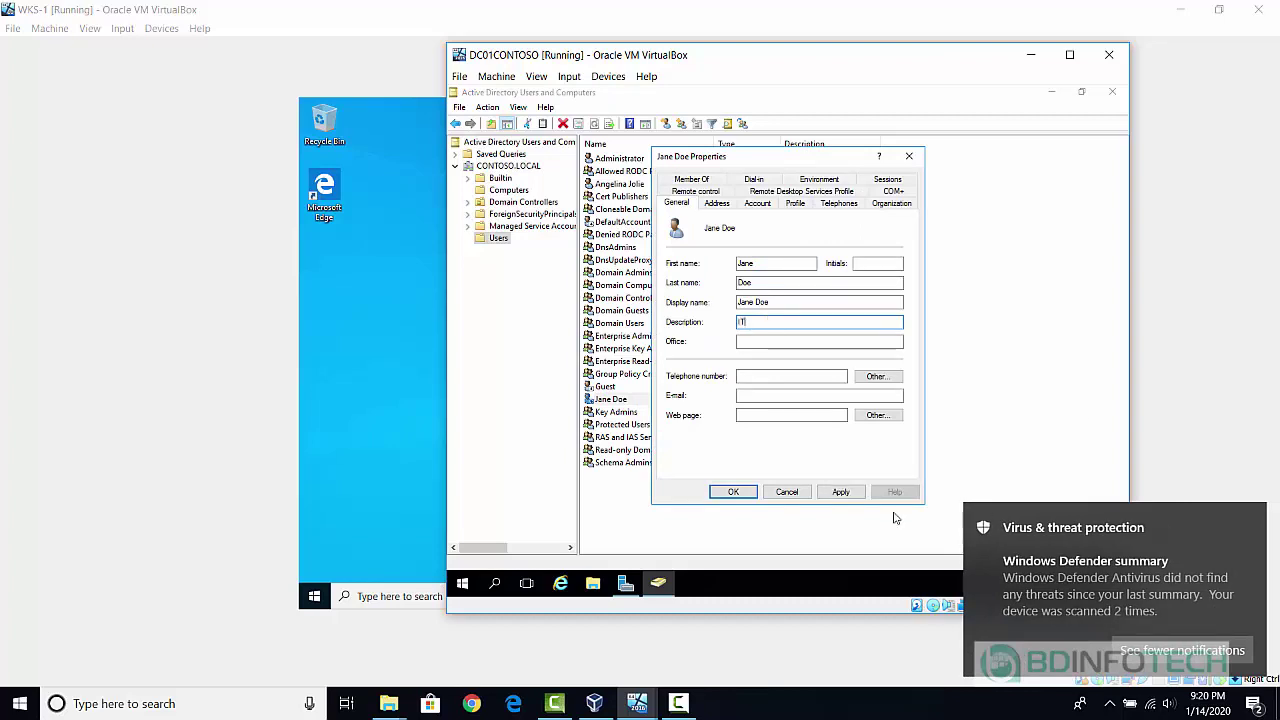
{"action": "left_click", "coordinate": [1256, 523]}
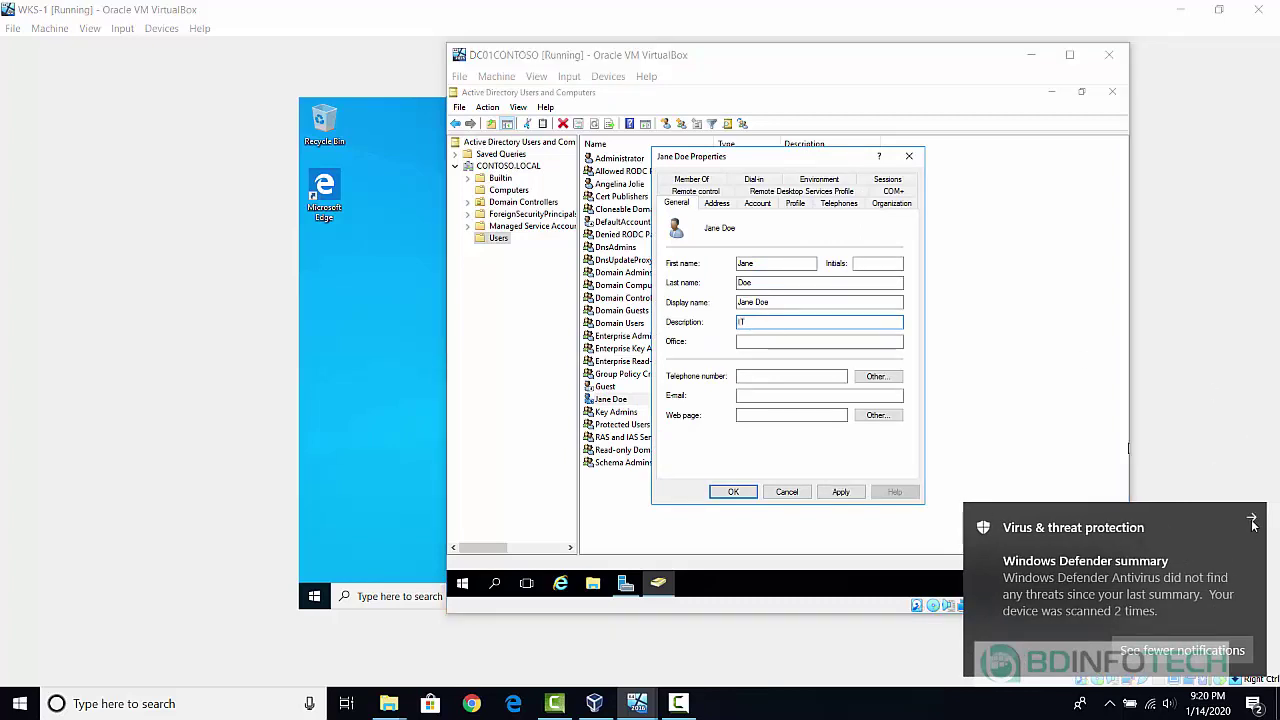
{"action": "left_click", "coordinate": [732, 492]}
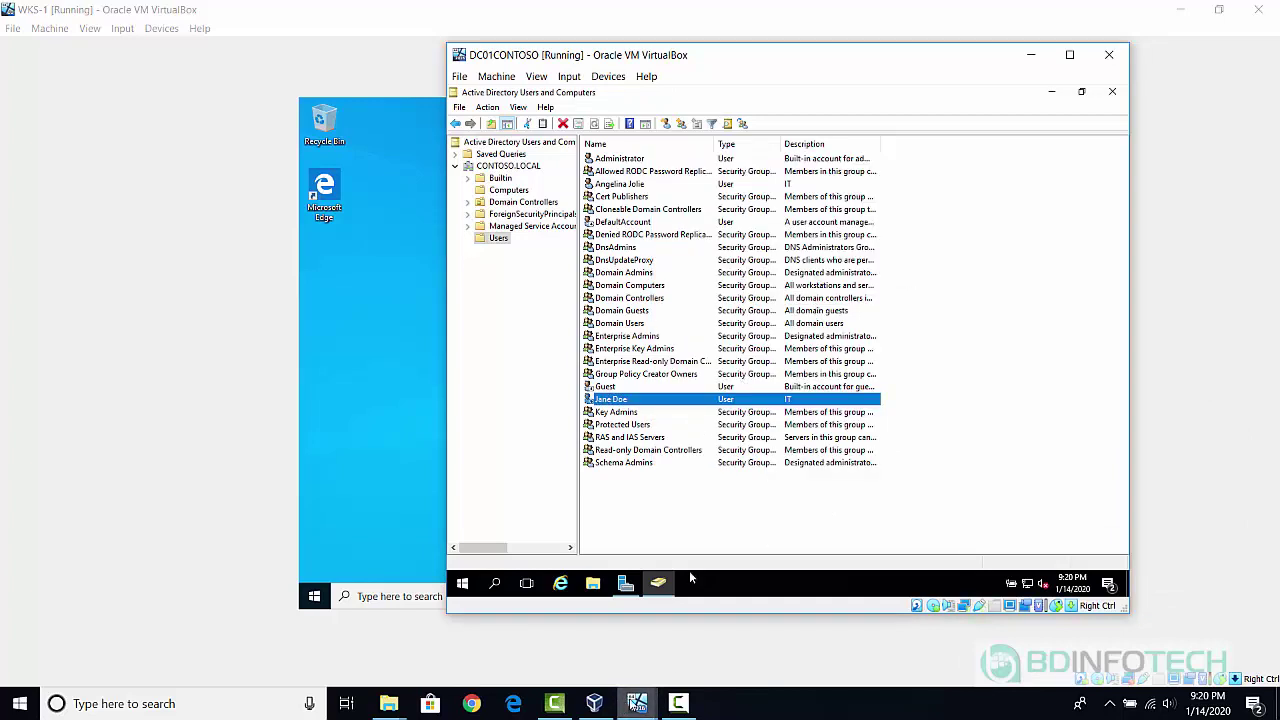
On WKS-1, sign the domain user out back to the lock screen.
{"action": "mouse_move", "coordinate": [637, 705]}
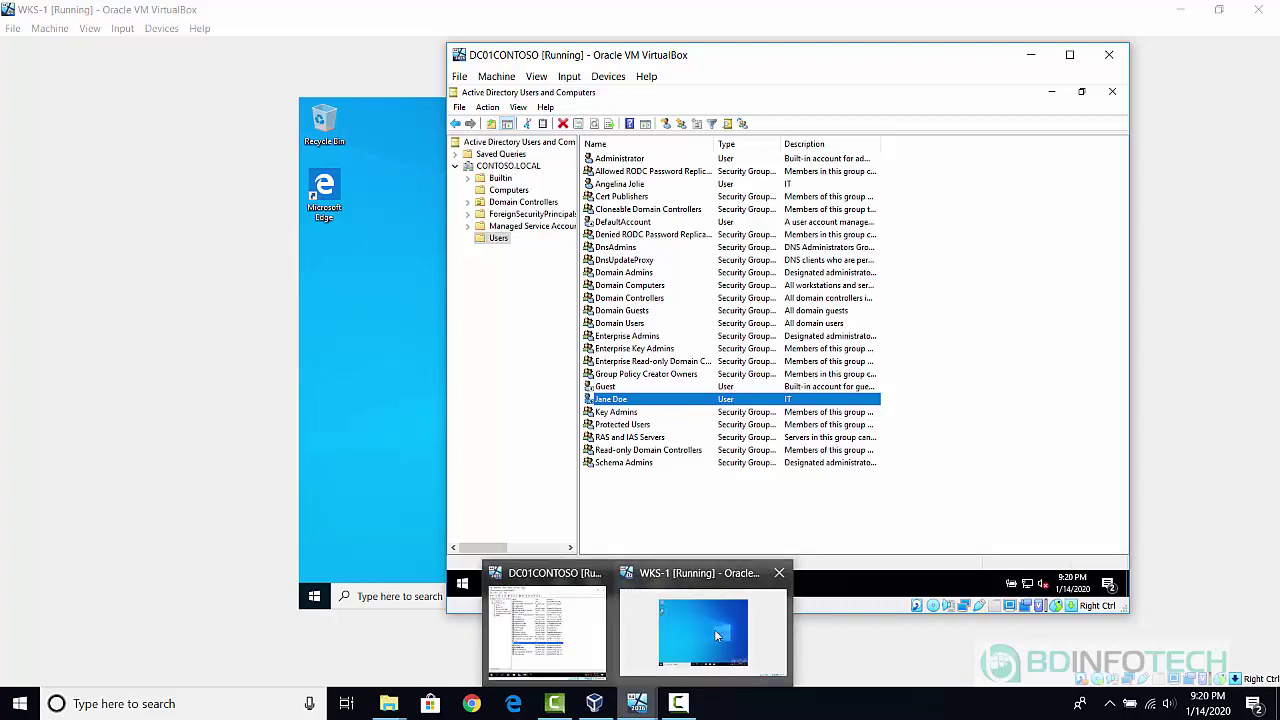
{"action": "left_click", "coordinate": [714, 629]}
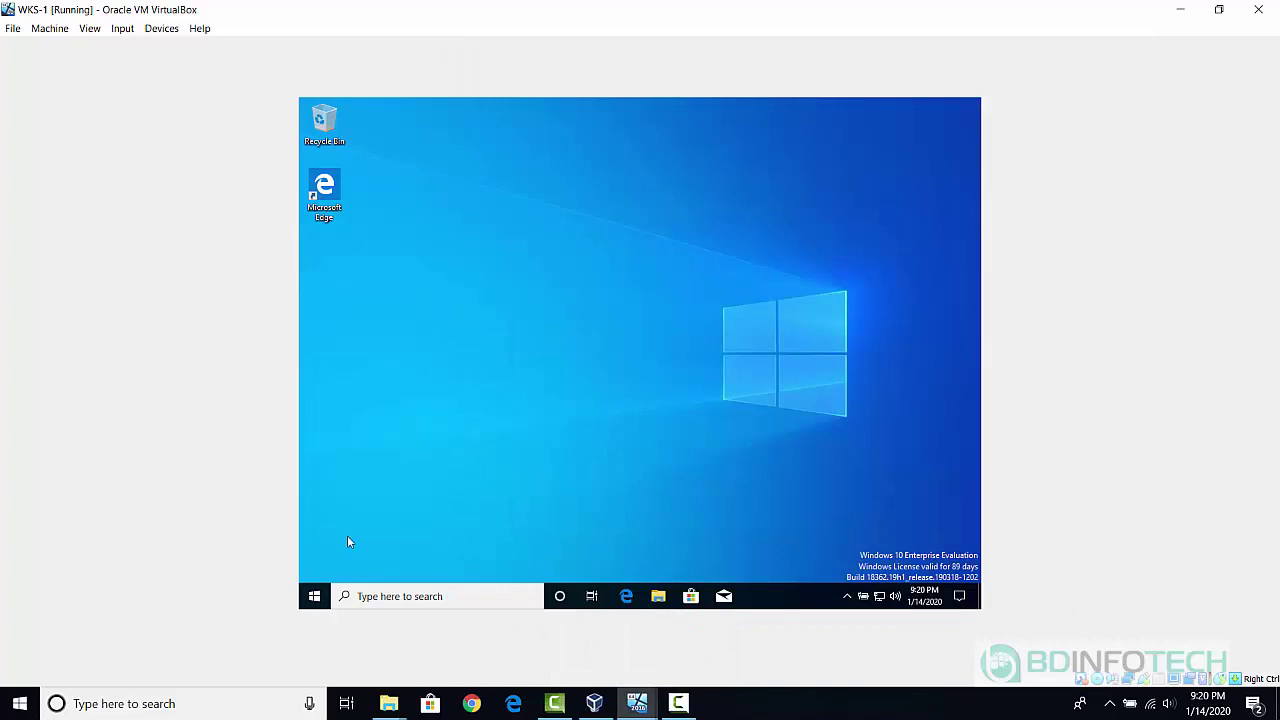
{"action": "right_click", "coordinate": [317, 601]}
{"action": "mouse_move", "coordinate": [402, 563]}
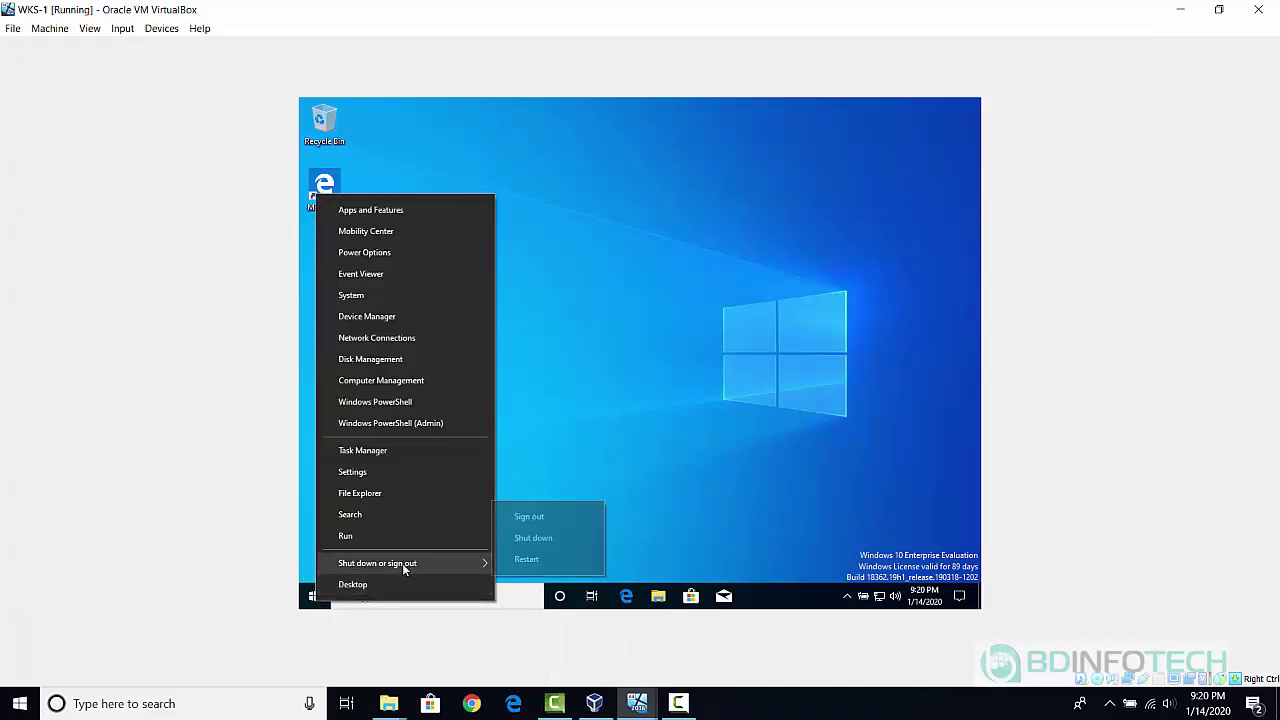
{"action": "left_click", "coordinate": [542, 517]}
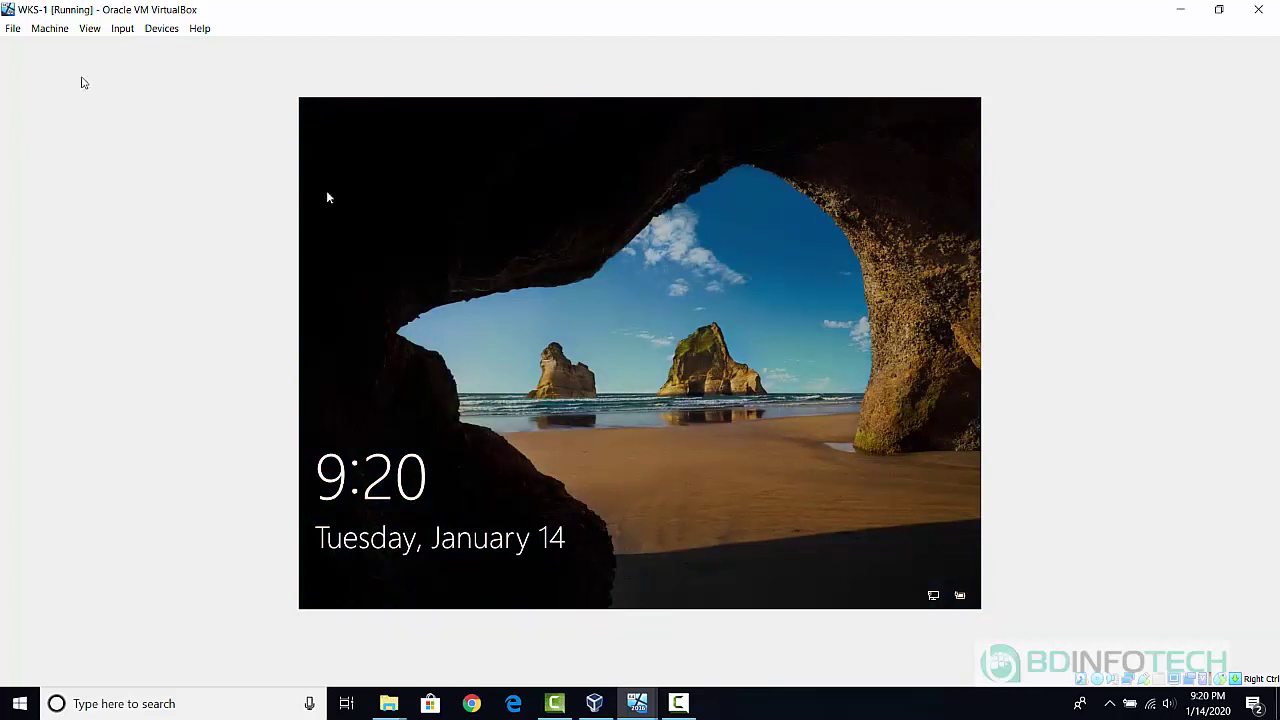
Send Ctrl-Alt-Del to WKS-1 and choose to sign in as Other user.
{"action": "left_click", "coordinate": [120, 33]}
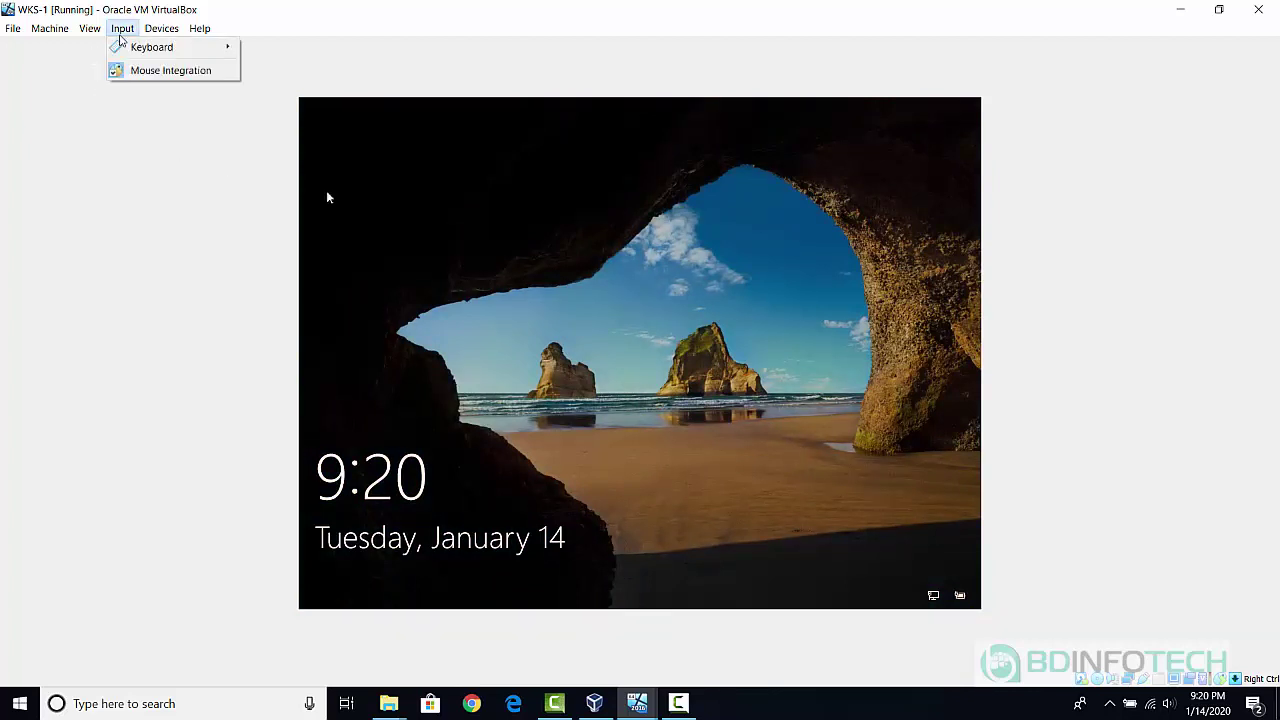
{"action": "mouse_move", "coordinate": [134, 49]}
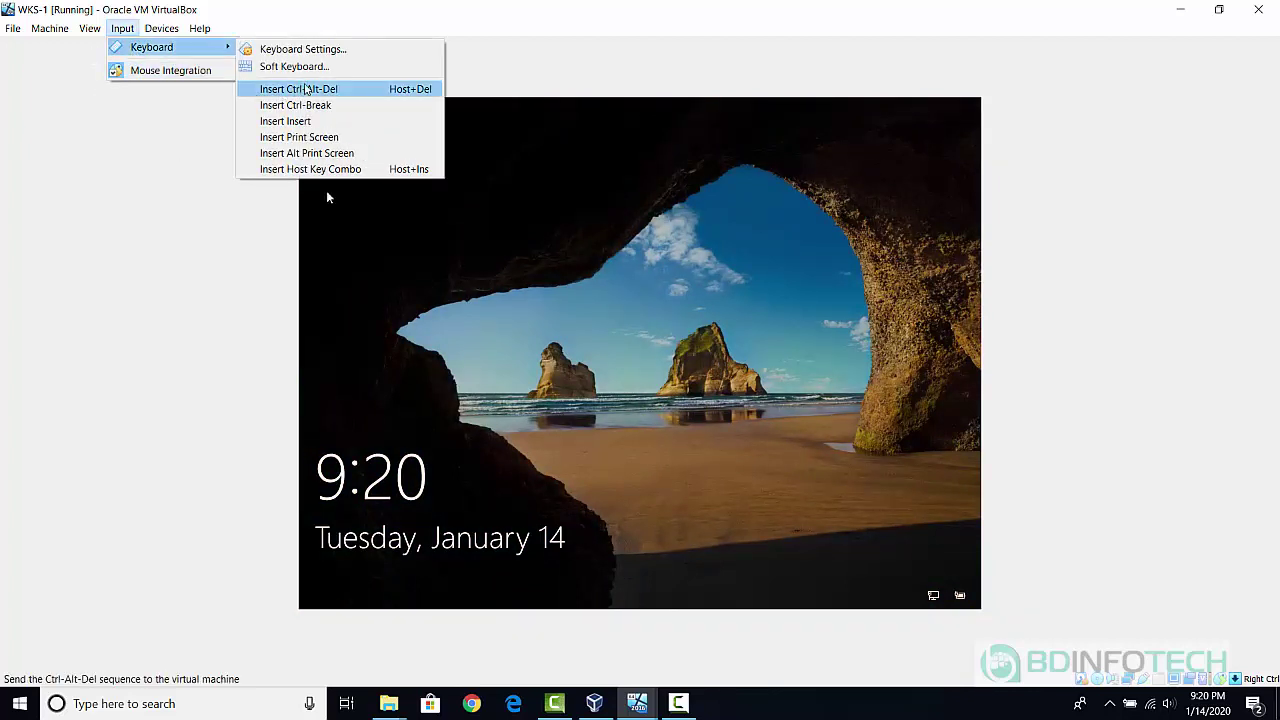
{"action": "left_click", "coordinate": [308, 90]}
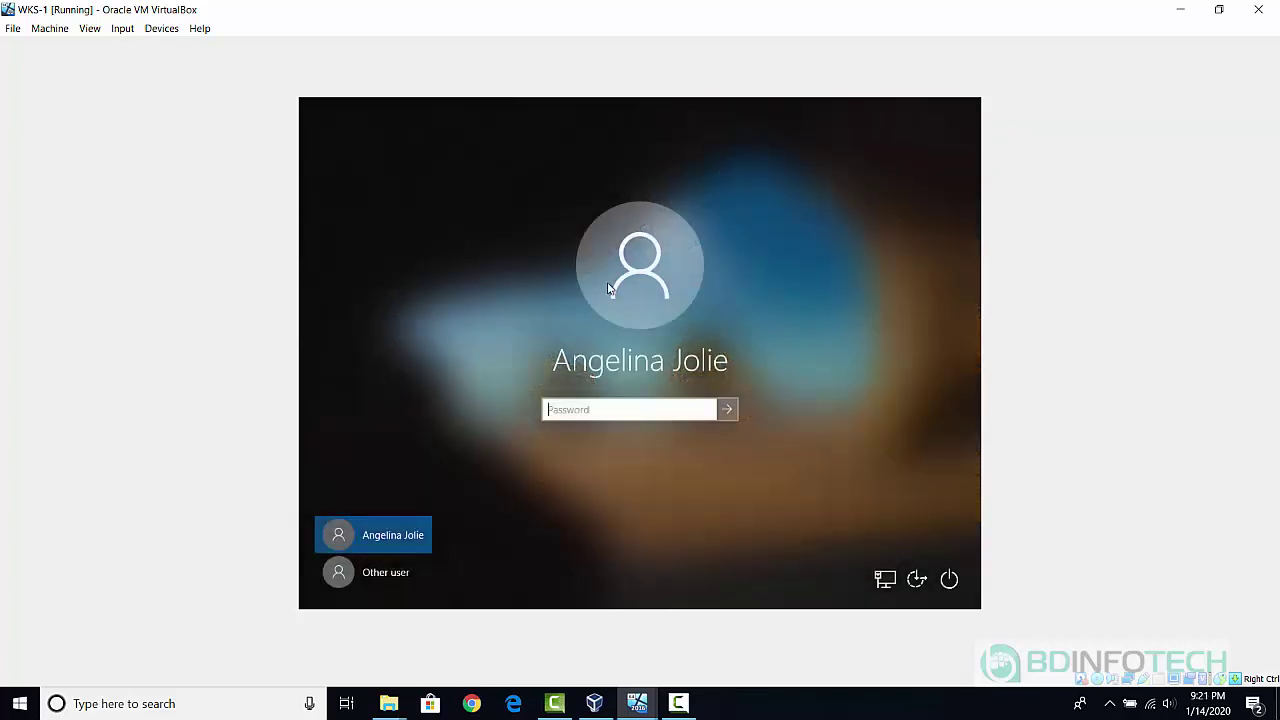
{"action": "left_click", "coordinate": [366, 576]}
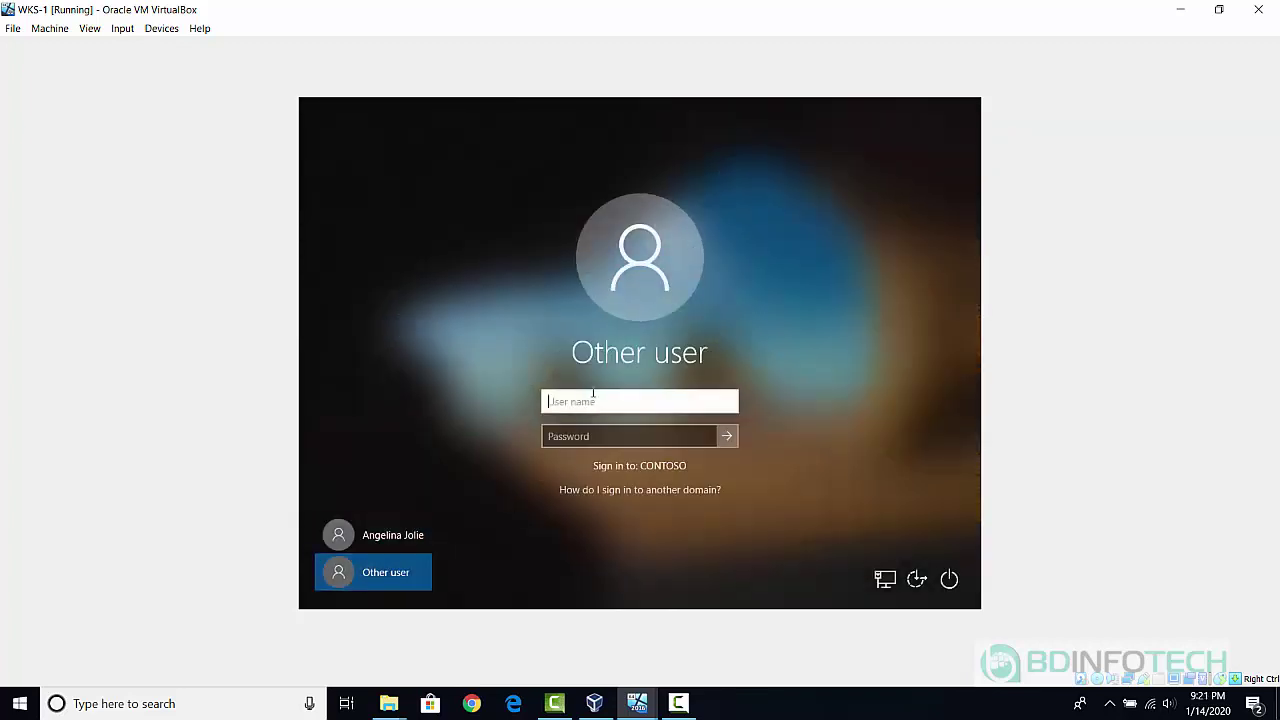
Sign in with the second user's contoso.local logon and password, then dismiss the account-disabled refusal.
{"action": "type", "text": "jane.doe@contoso.local"}
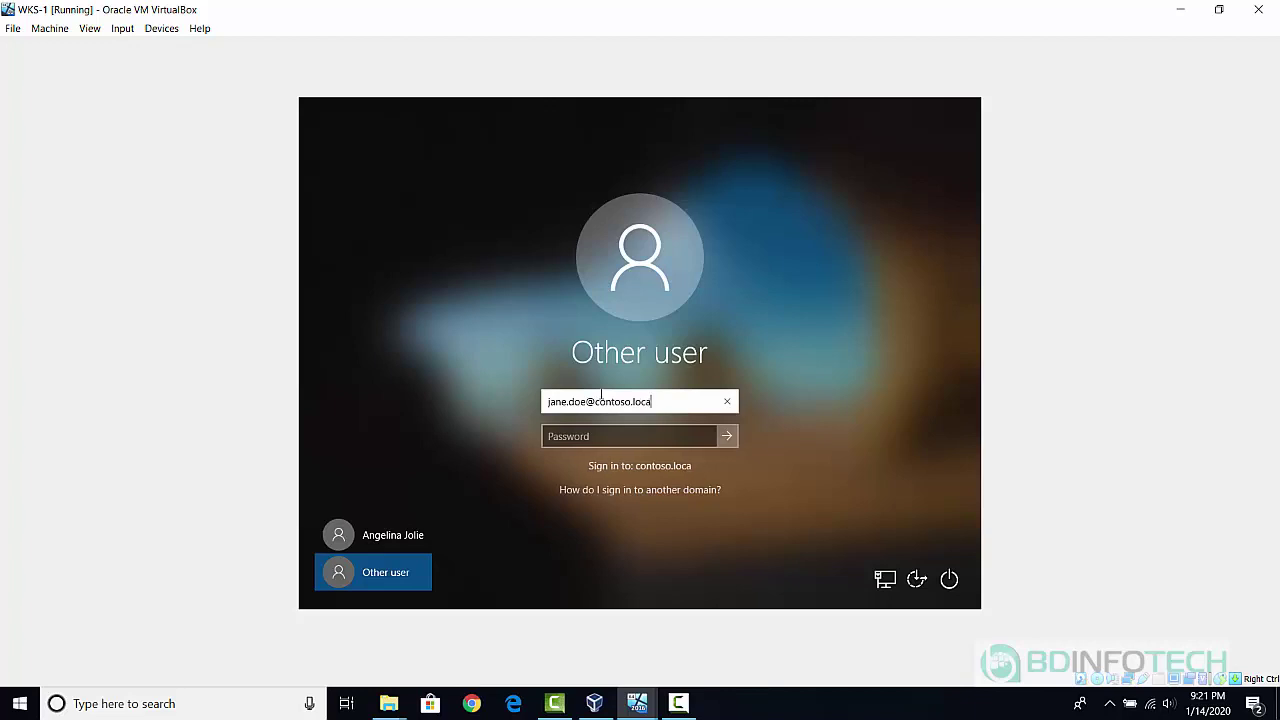
{"action": "key", "text": "Tab"}
{"action": "type", "text": "••••"}
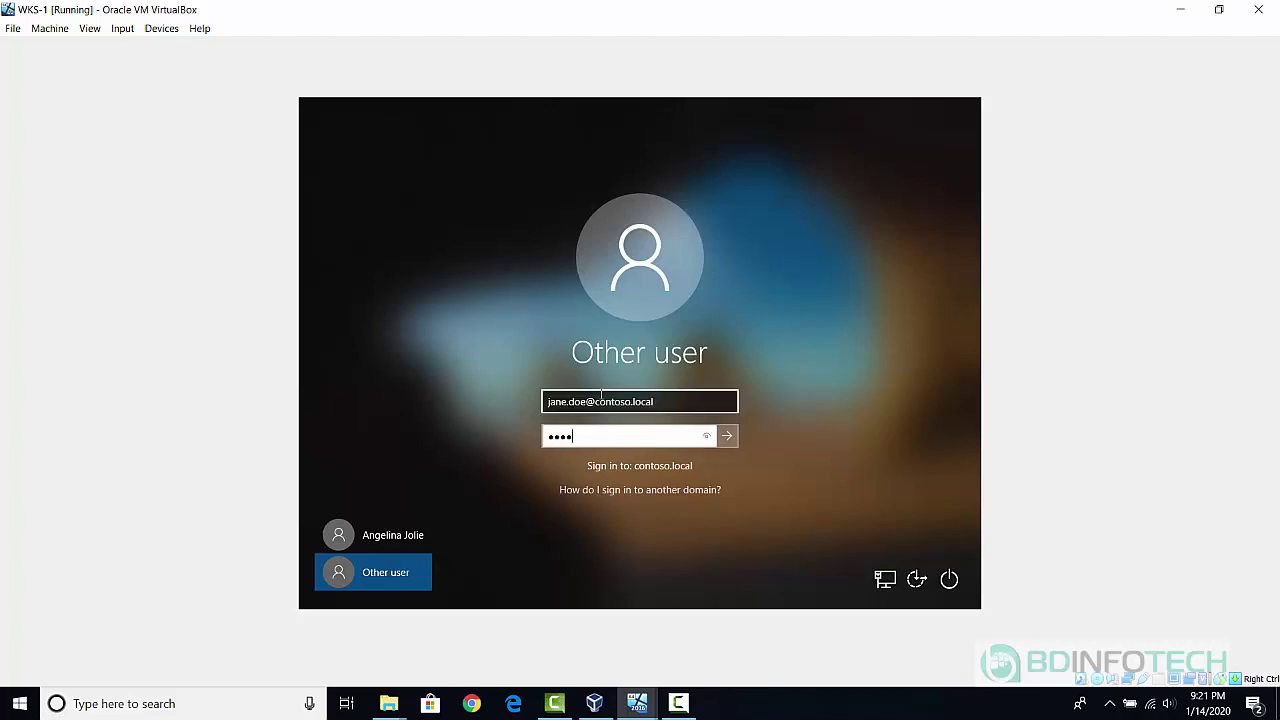
{"action": "key", "text": "BackSpace"}
{"action": "key", "text": "BackSpace"}
{"action": "key", "text": "BackSpace"}
{"action": "key", "text": "BackSpace"}
{"action": "type", "text": "•••••••"}
{"action": "key", "text": "Return"}
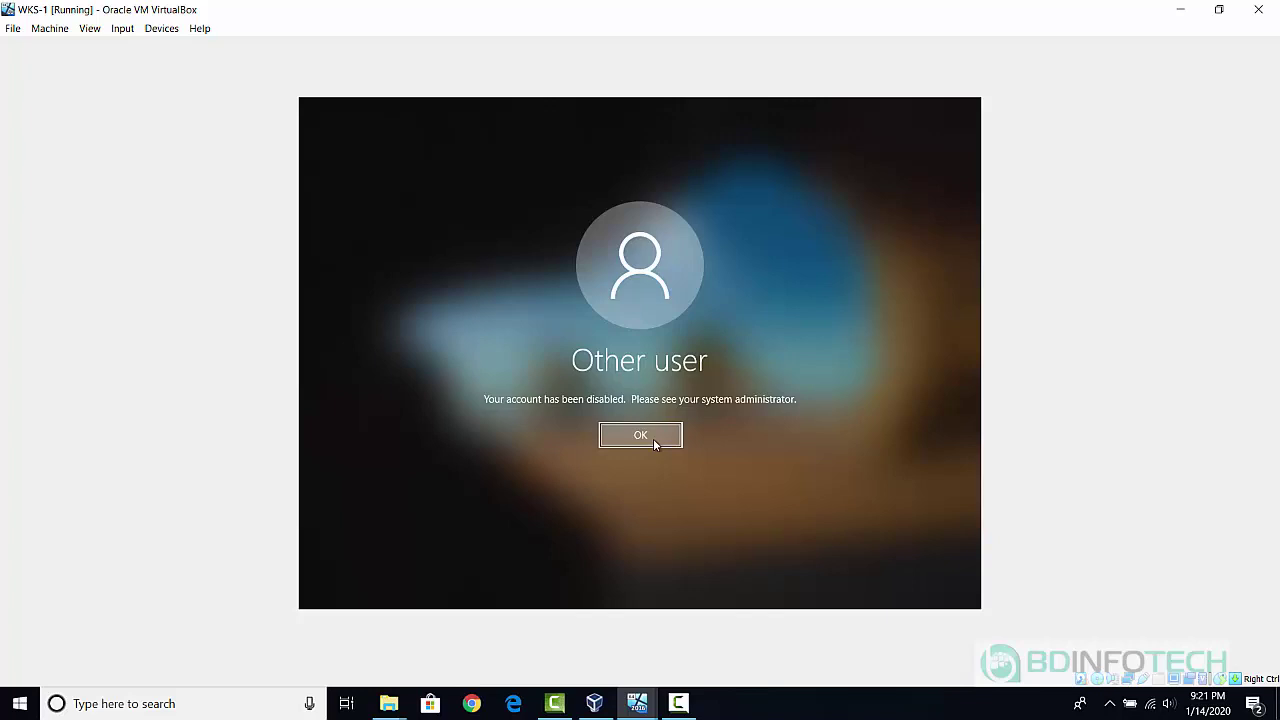
{"action": "left_click", "coordinate": [653, 438]}
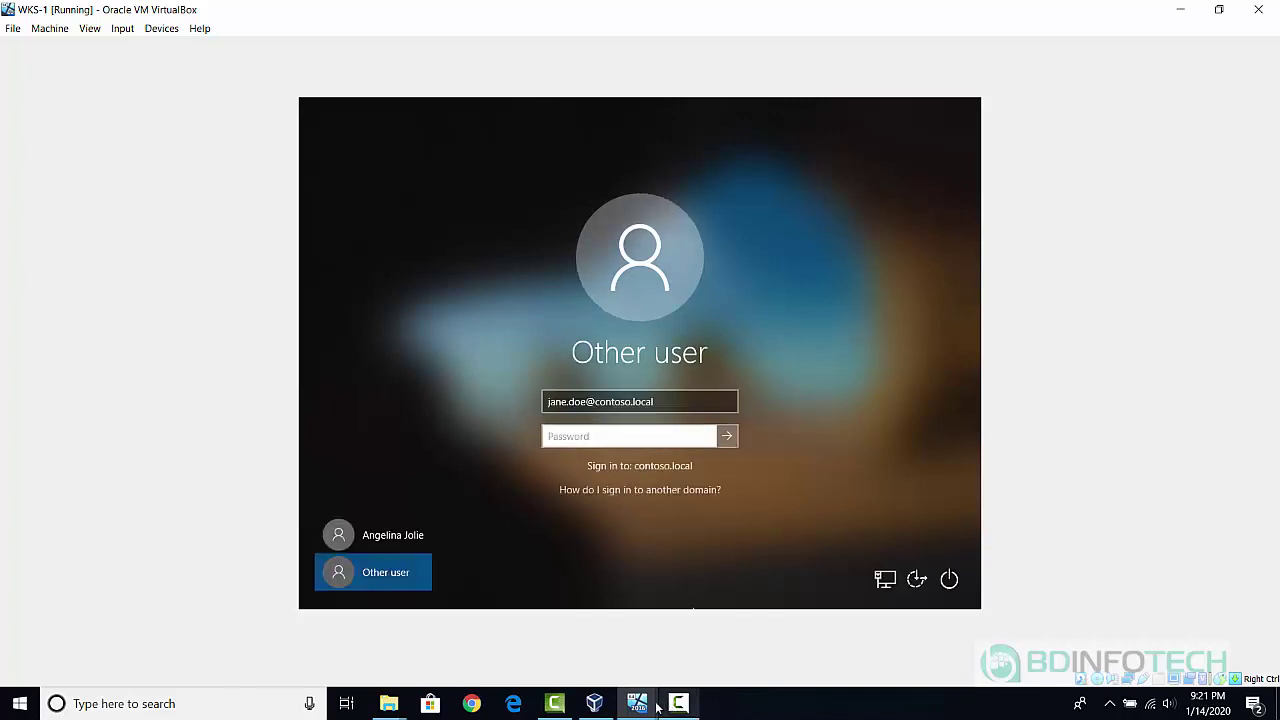
Enable the disabled user's account in Users on DC01CONTOSO, then return to WKS-1.
{"action": "mouse_move", "coordinate": [647, 707]}
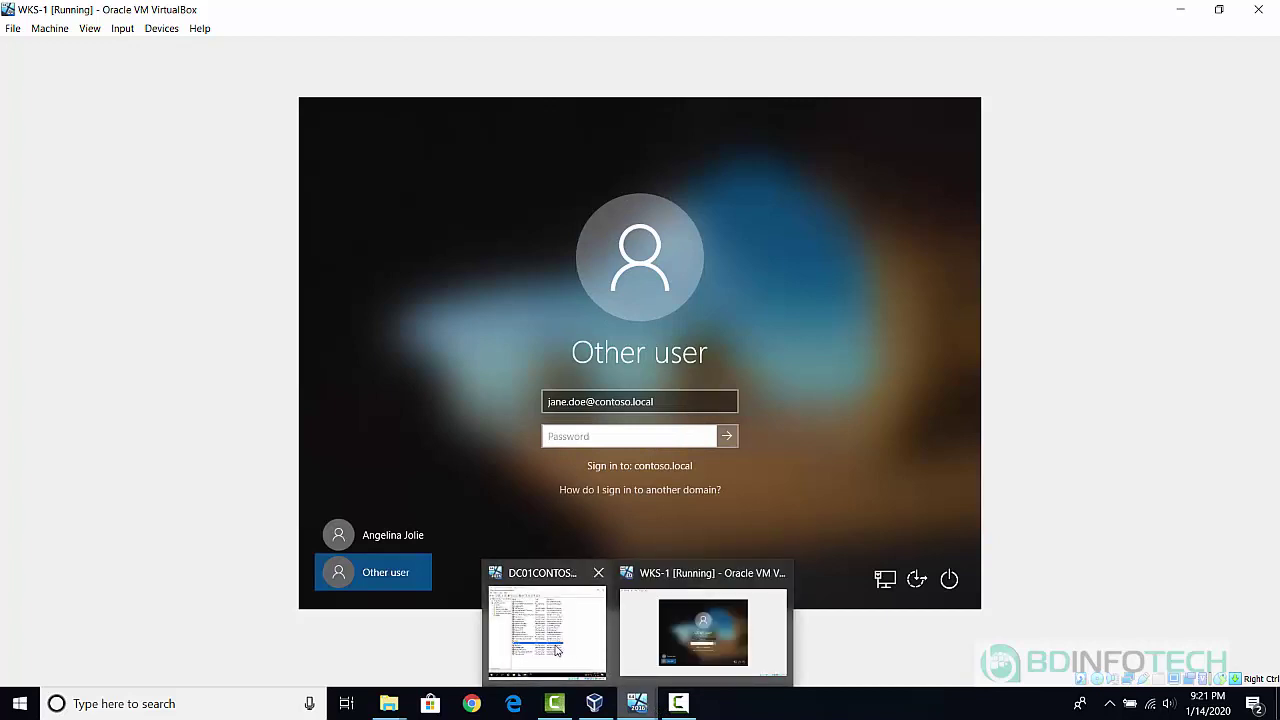
{"action": "left_click", "coordinate": [558, 650]}
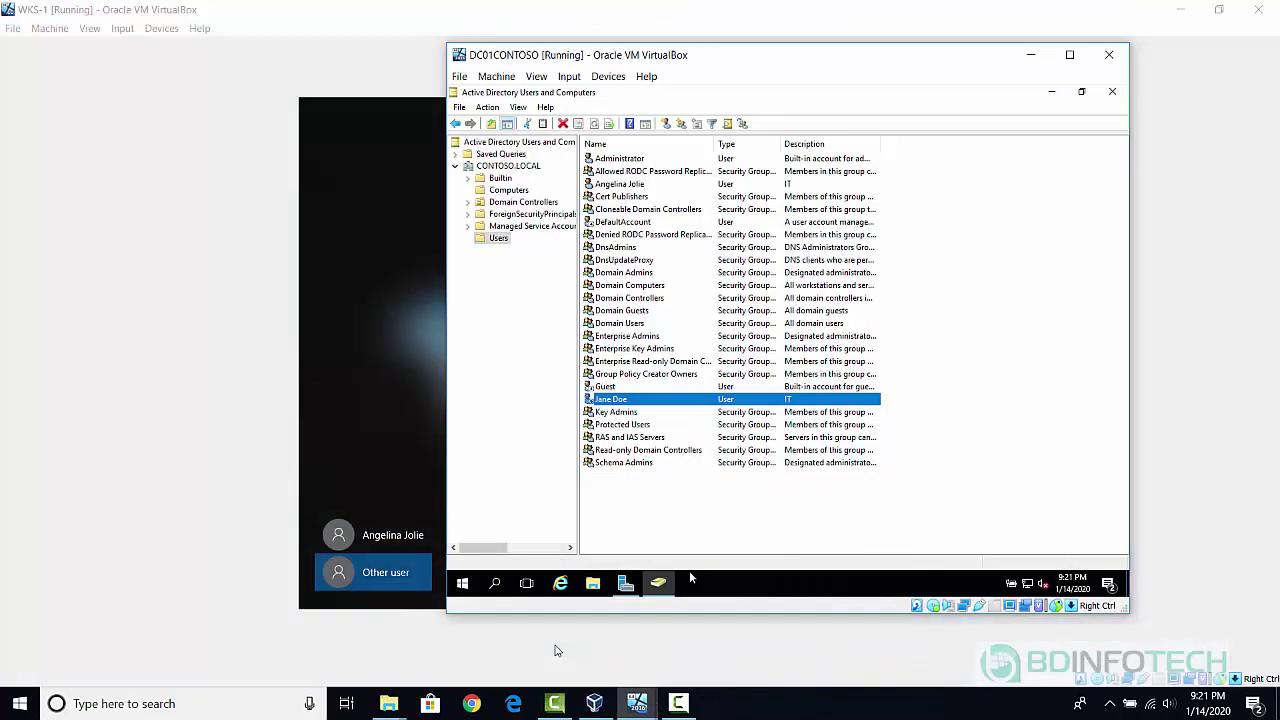
{"action": "right_click", "coordinate": [608, 401]}
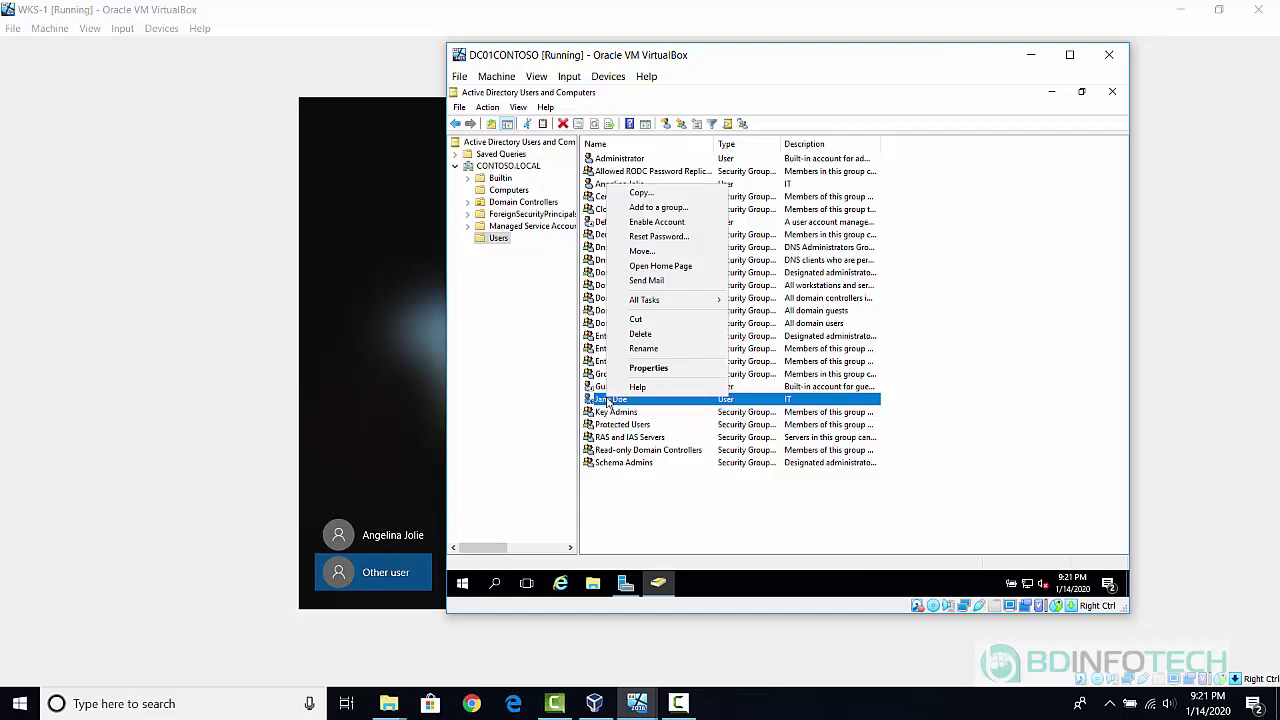
{"action": "left_click", "coordinate": [678, 223]}
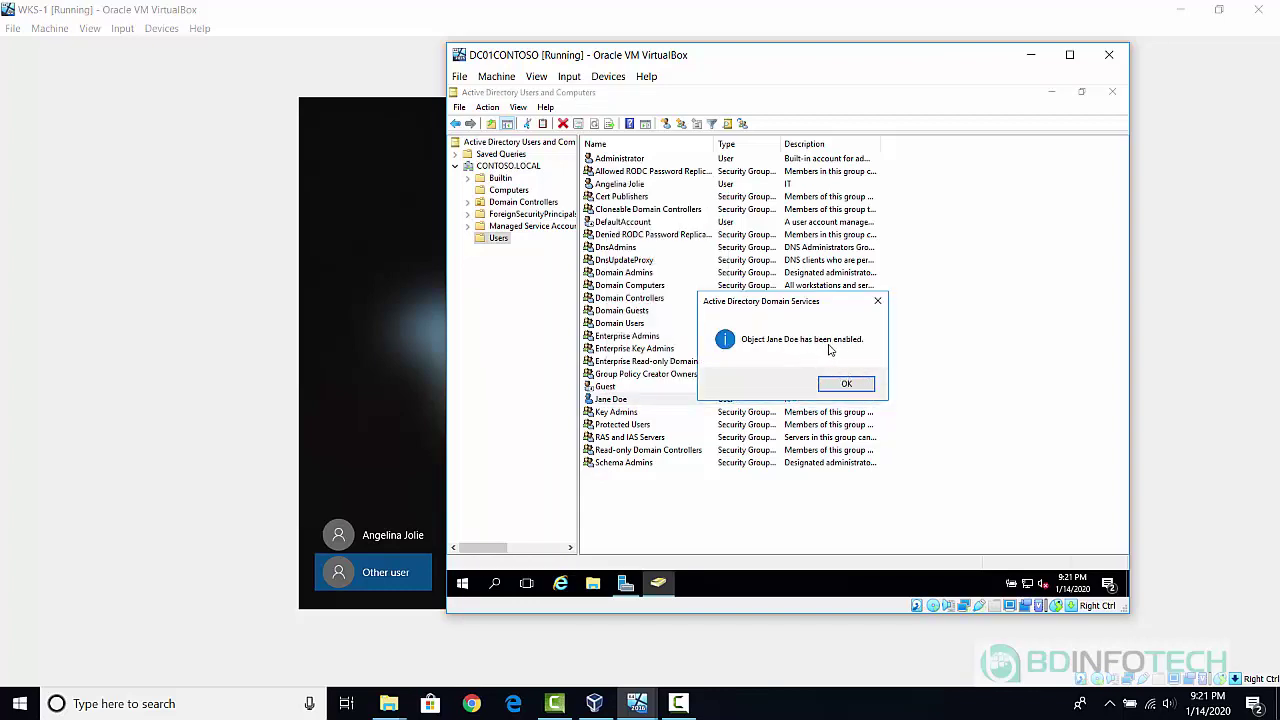
{"action": "left_click", "coordinate": [857, 386]}
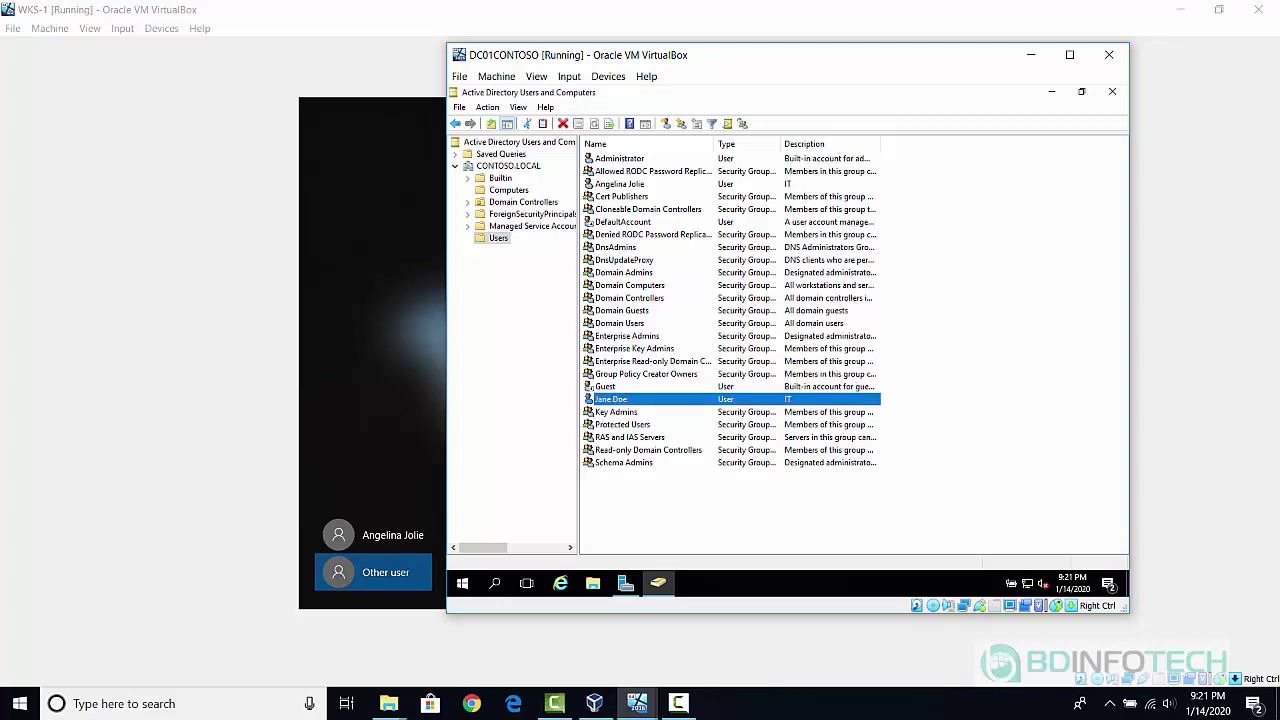
{"action": "mouse_move", "coordinate": [645, 707]}
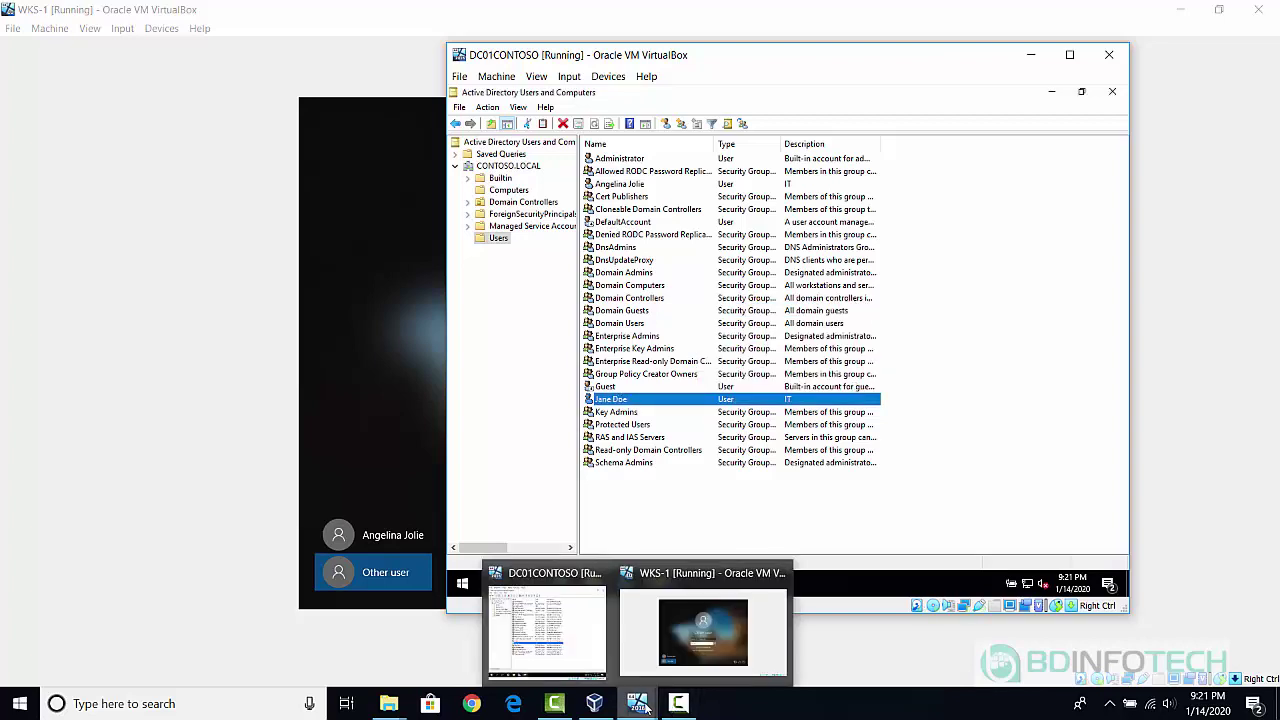
{"action": "left_click", "coordinate": [723, 625]}
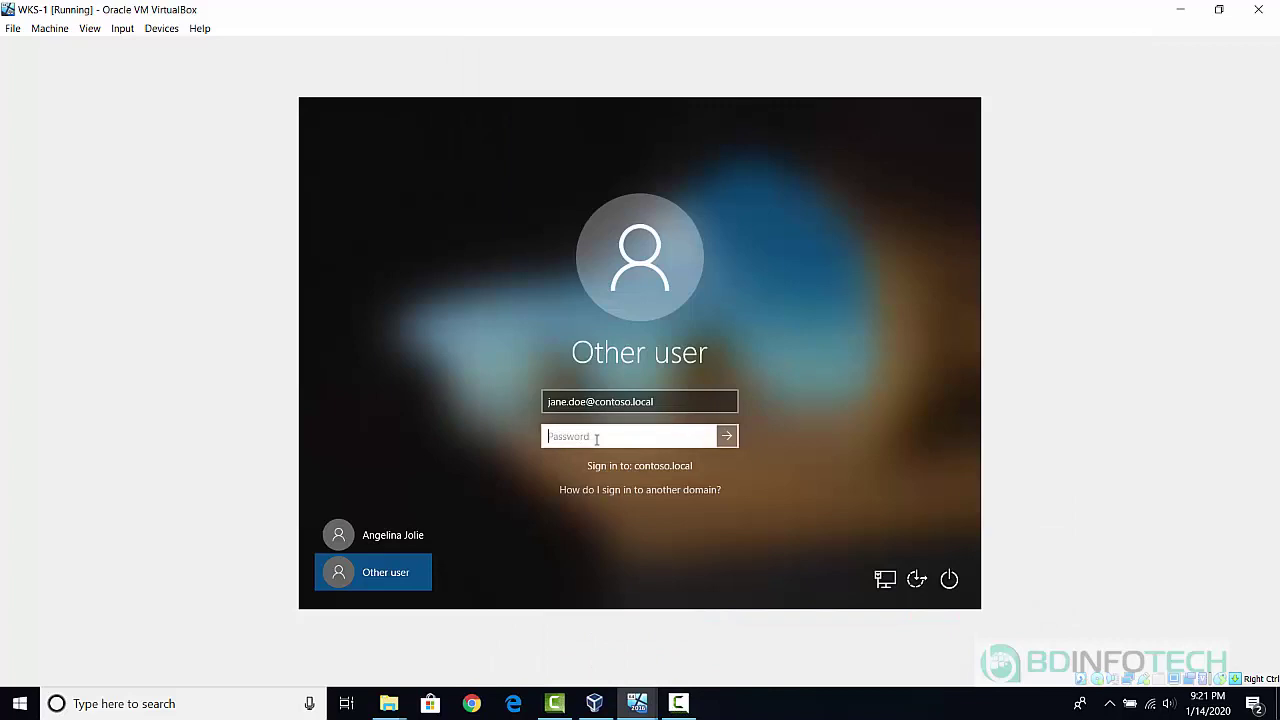
Sign in to WKS-1 with the re-enabled domain account's password, then minimize the VM window.
{"action": "type", "text": "Pa$$w0r"}
{"action": "key", "text": "Return"}
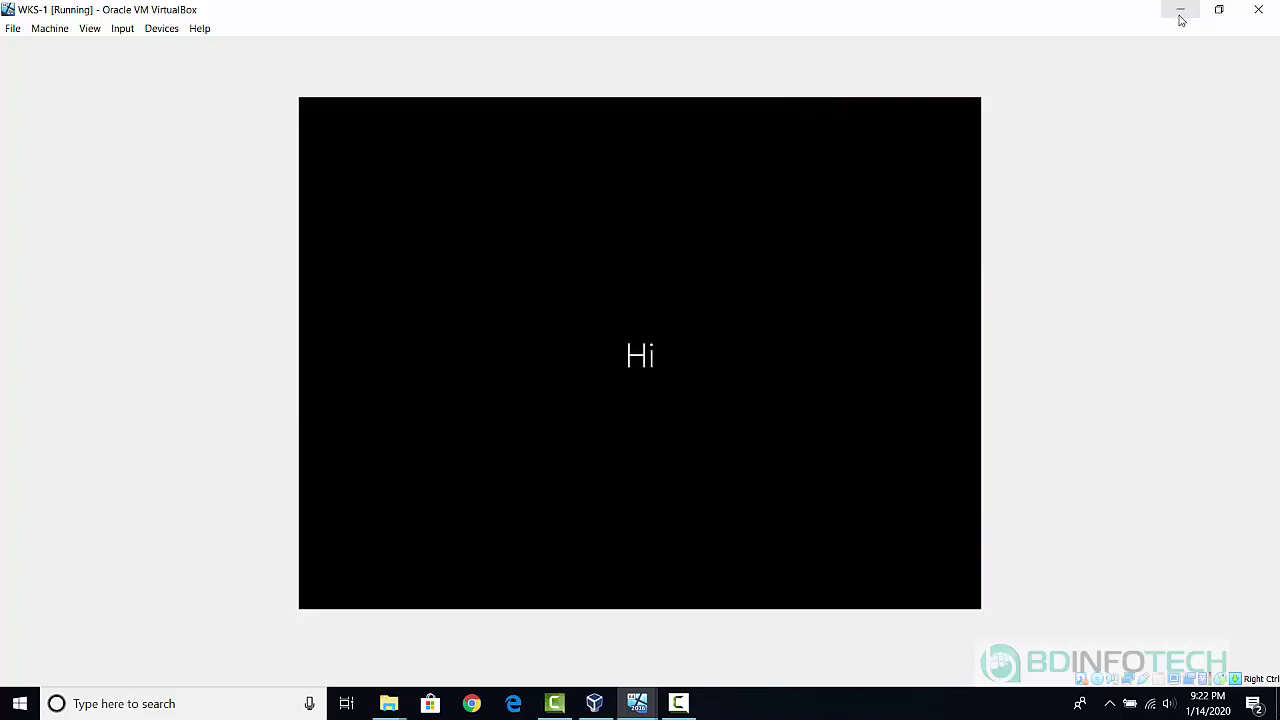
{"action": "left_click", "coordinate": [1180, 12]}
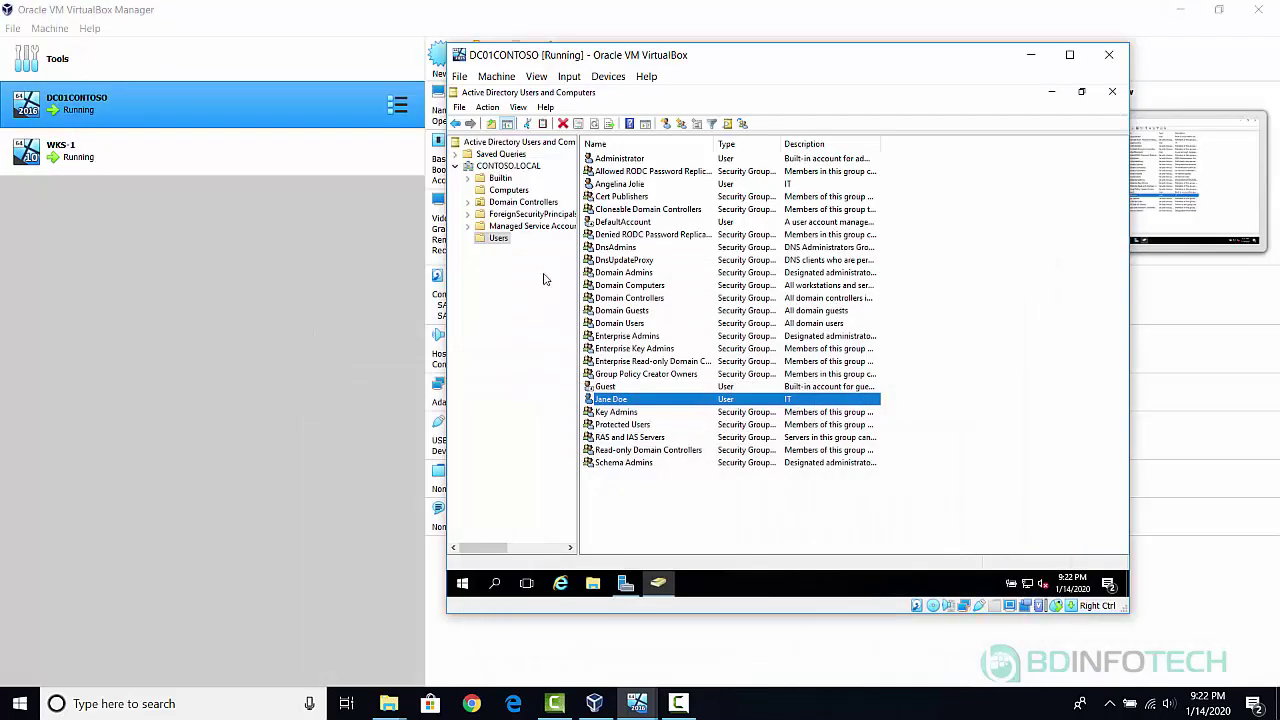
Start a new user in Users, entering the third user's first name, last name and logon name.
{"action": "right_click", "coordinate": [499, 244]}
{"action": "mouse_move", "coordinate": [557, 295]}
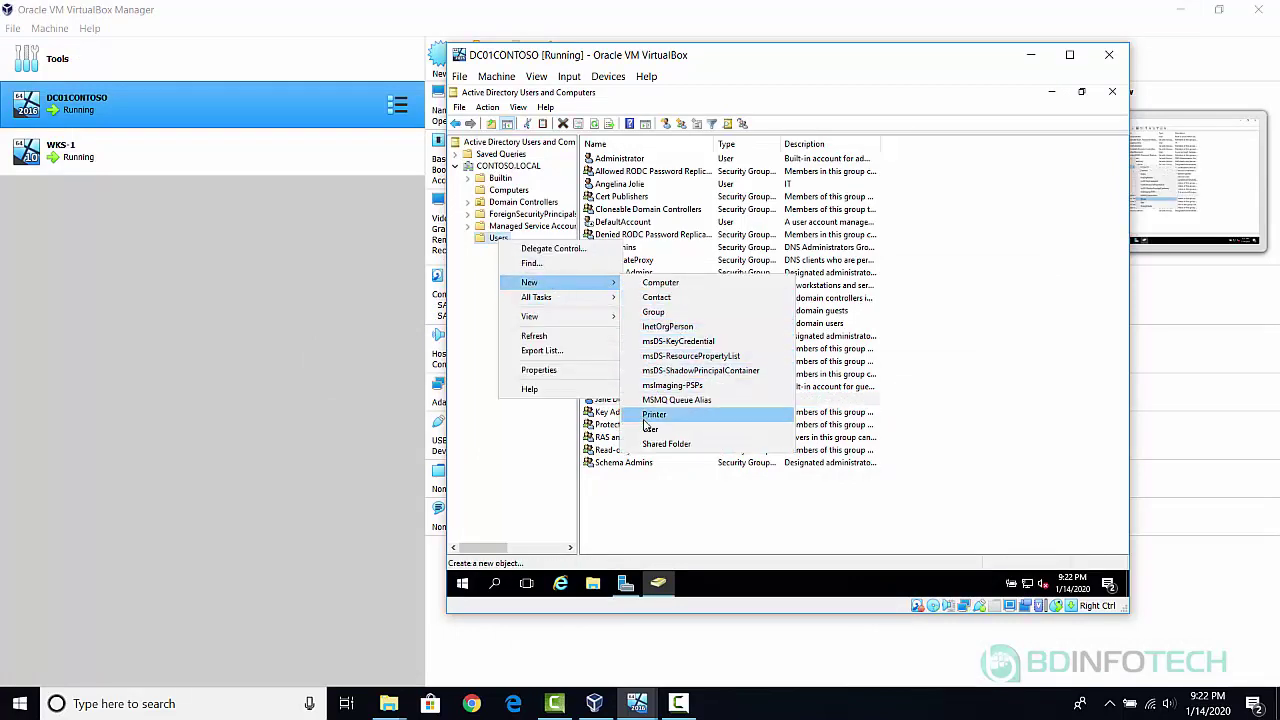
{"action": "left_click", "coordinate": [637, 429]}
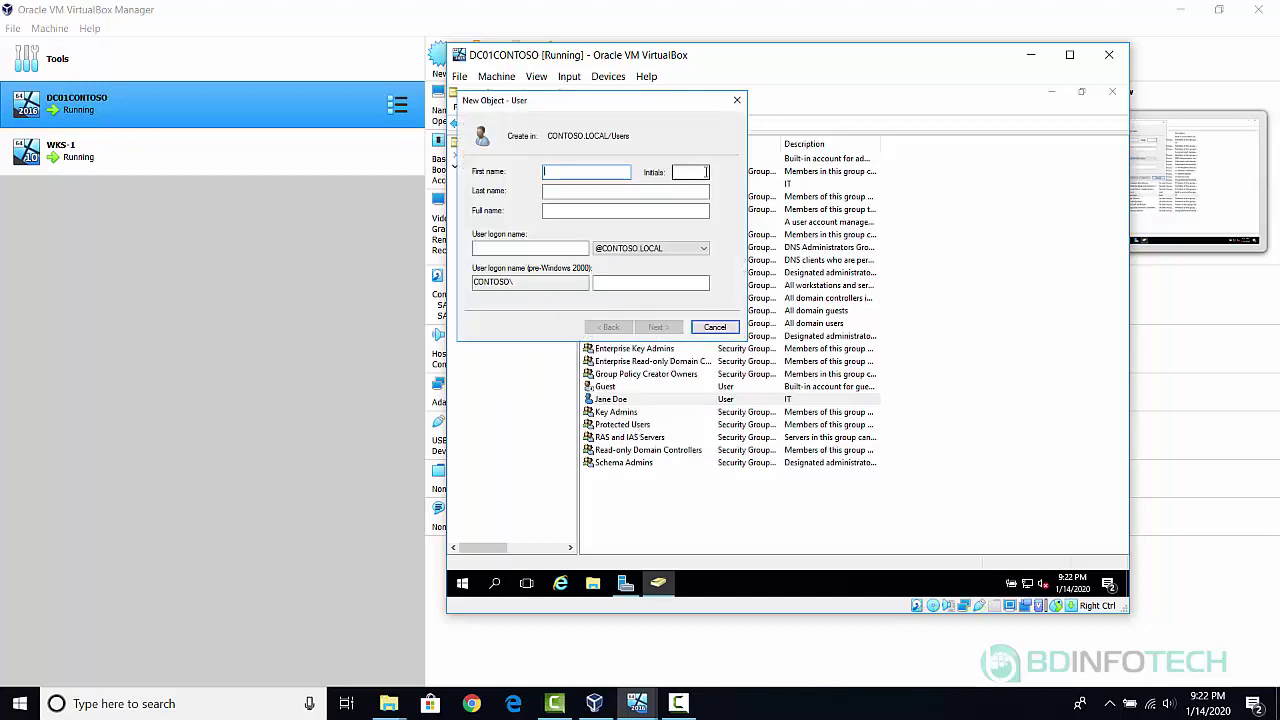
{"action": "type", "text": "Jon"}
{"action": "key", "text": "Tab"}
{"action": "key", "text": "Tab"}
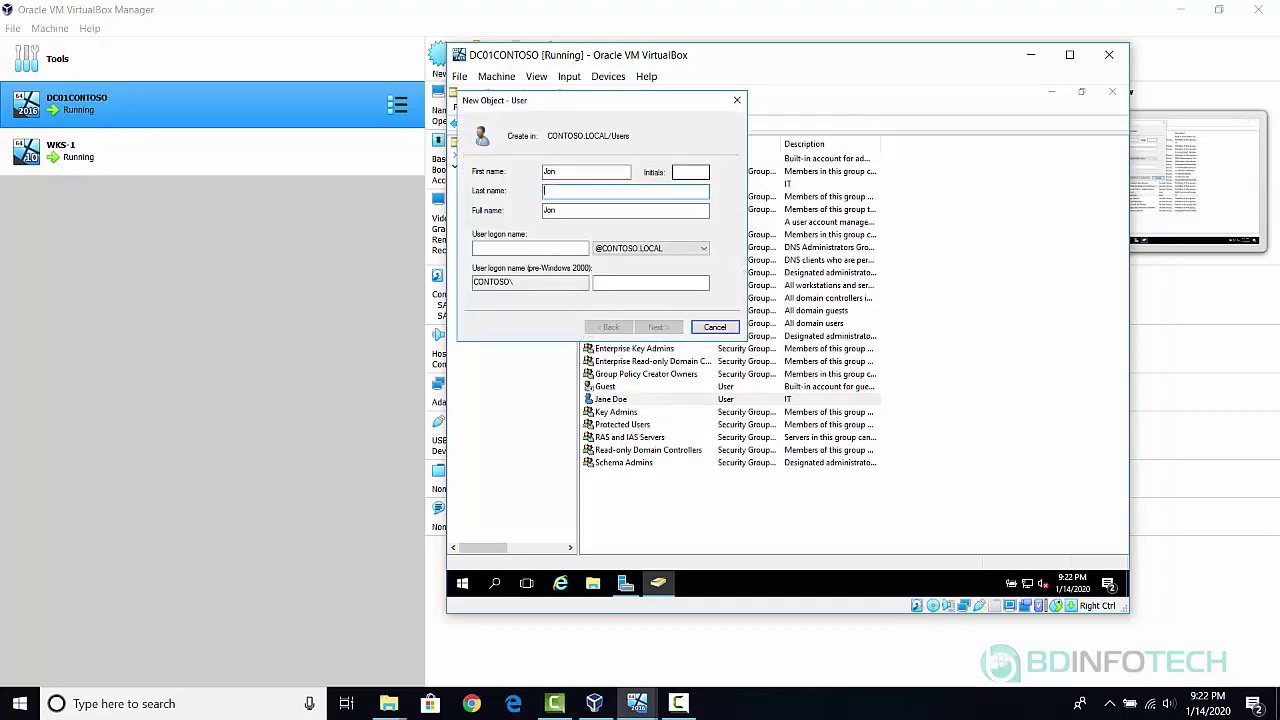
{"action": "type", "text": "Doe"}
{"action": "key", "text": "Tab"}
{"action": "key", "text": "Tab"}
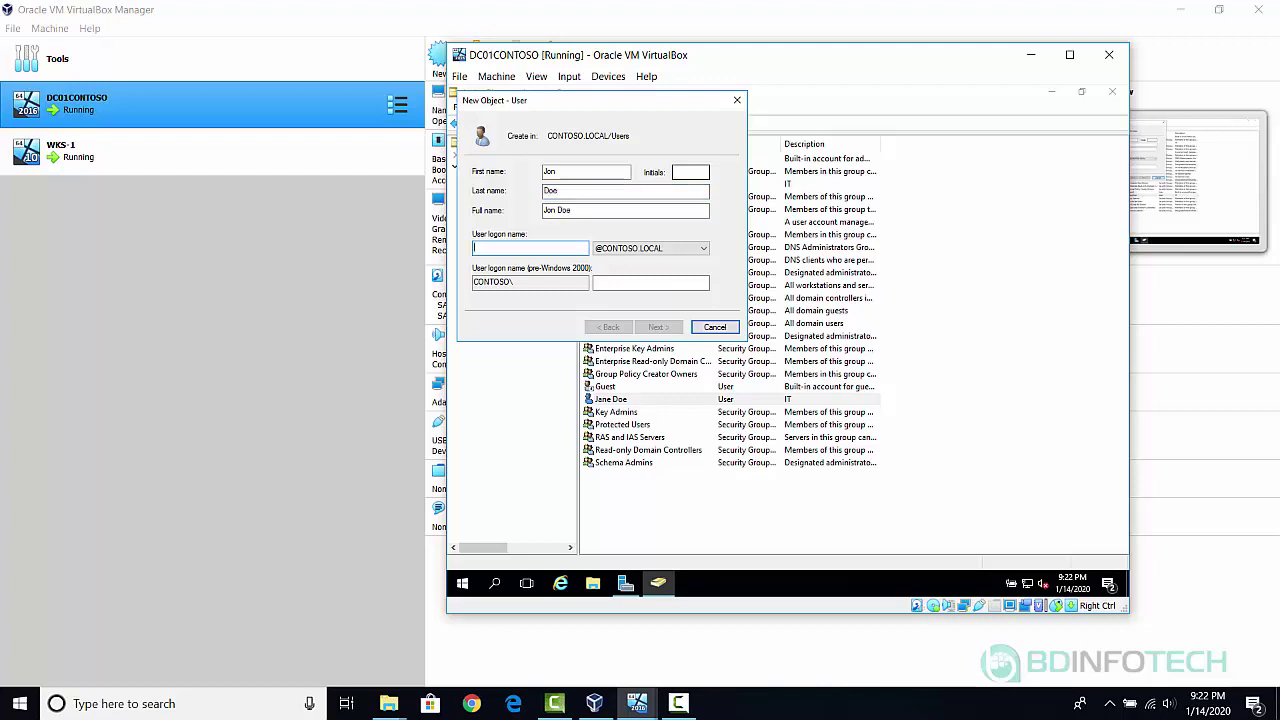
{"action": "type", "text": "jon"}
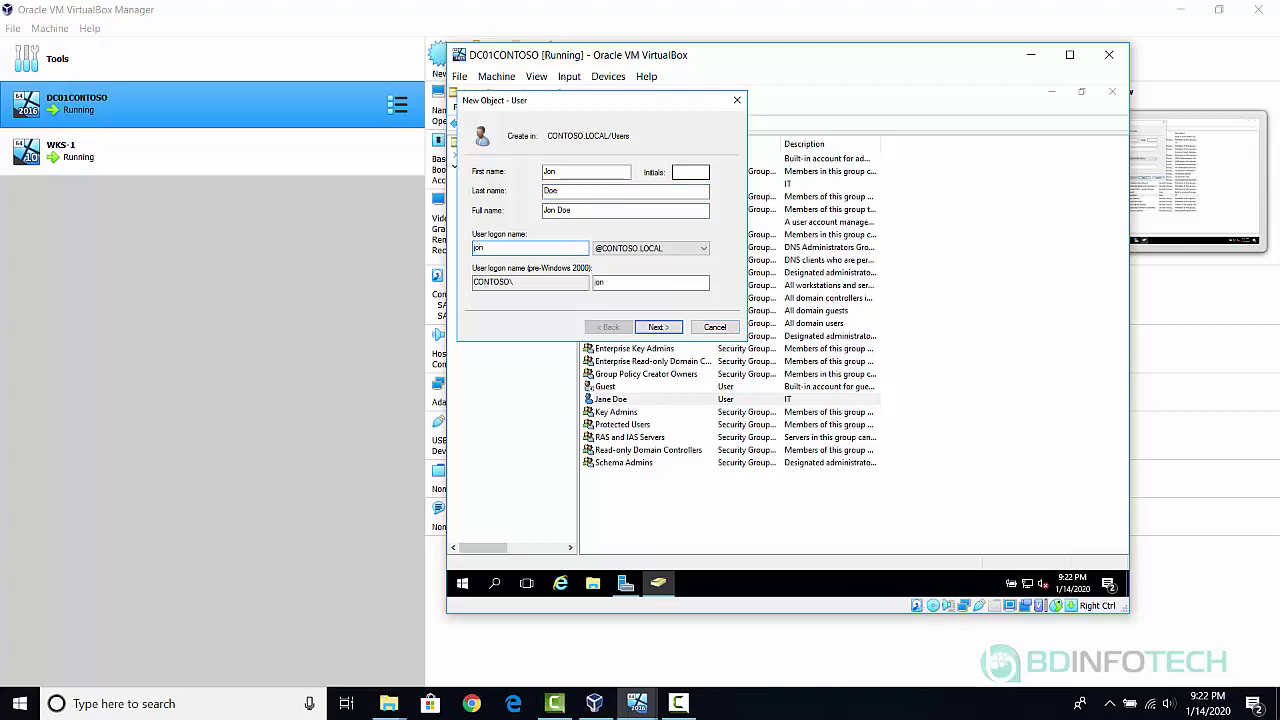
{"action": "left_click", "coordinate": [658, 327]}
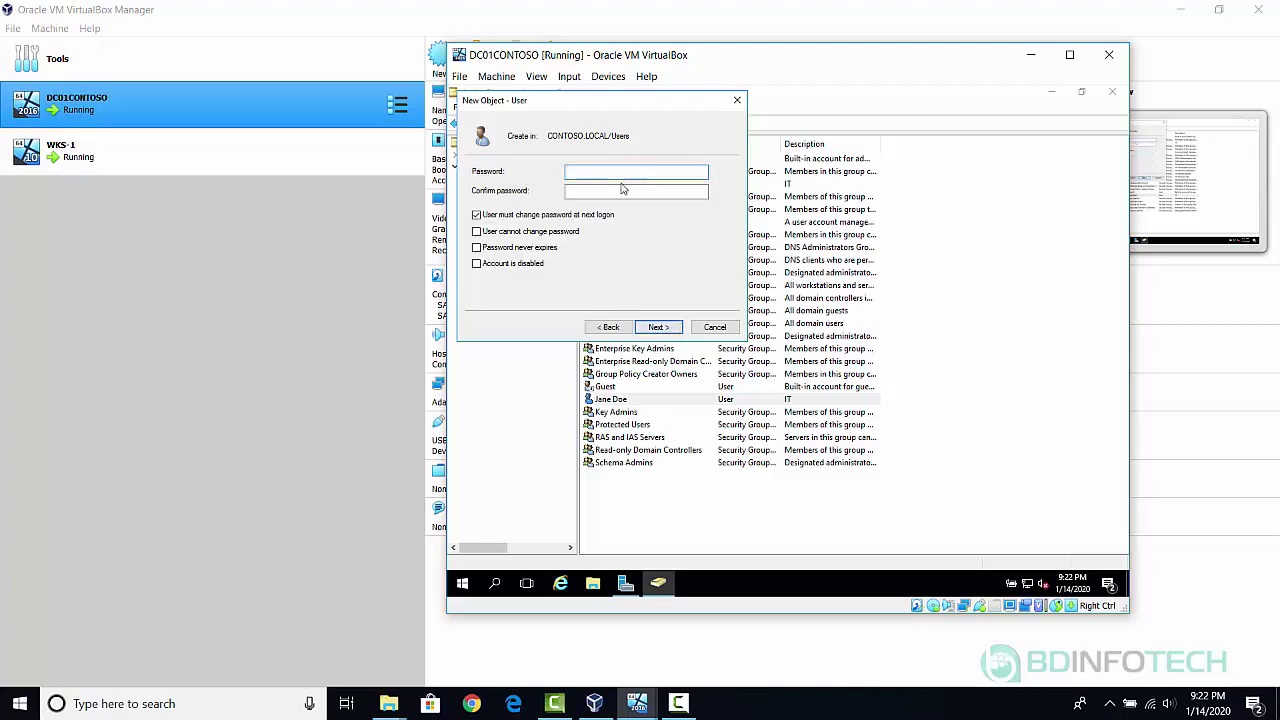
Set the account password, untick 'User must change password at next logon', and finish creating it.
{"action": "type", "text": "*********"}
{"action": "key", "text": "Tab"}
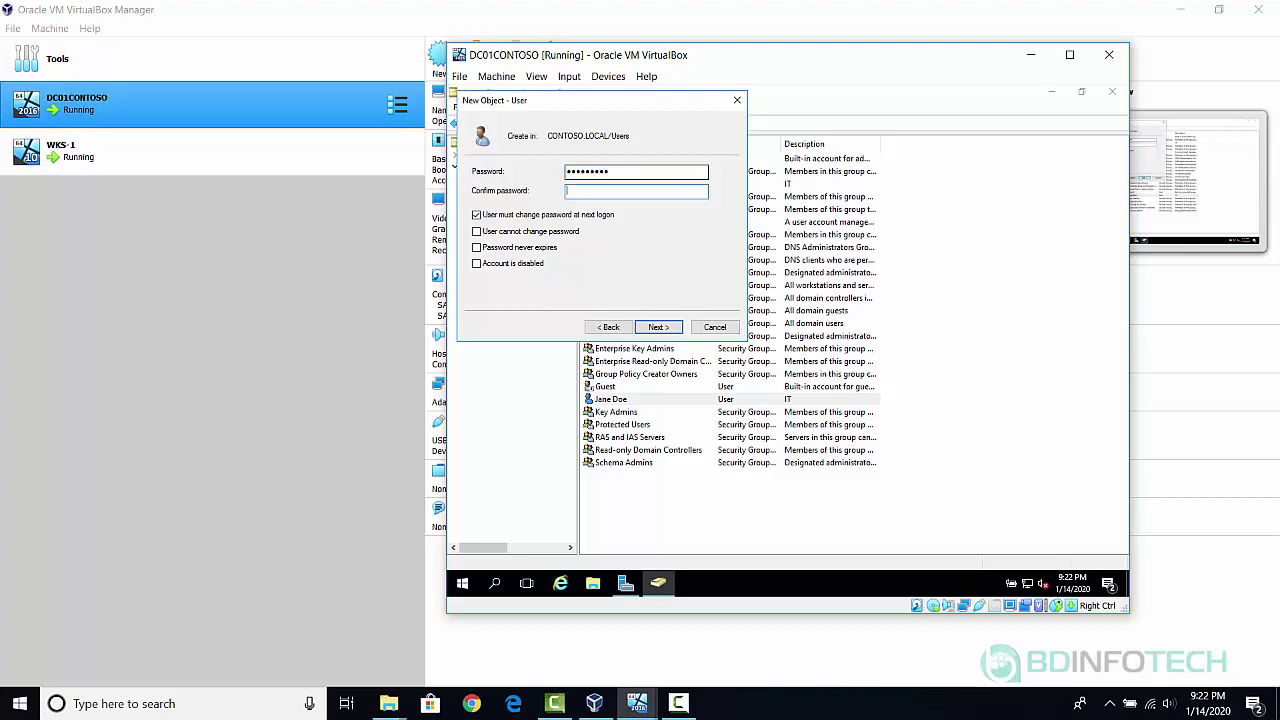
{"action": "type", "text": "*********"}
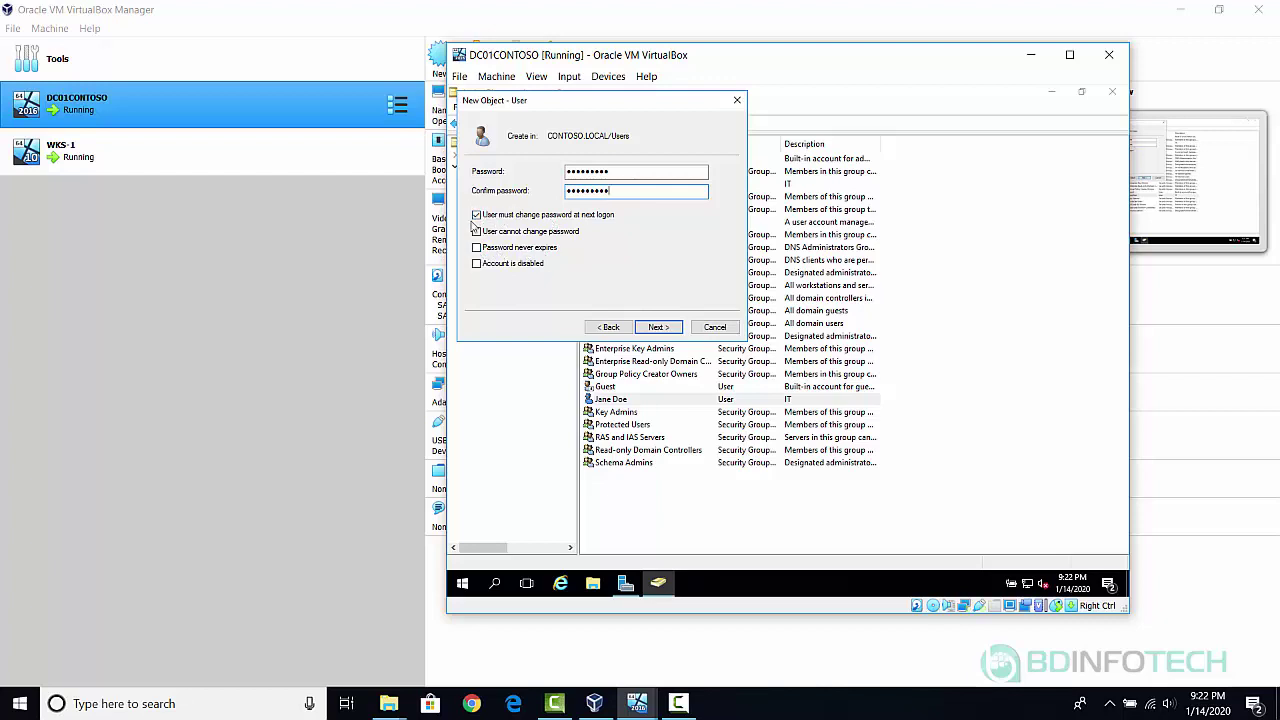
{"action": "left_click", "coordinate": [477, 216]}
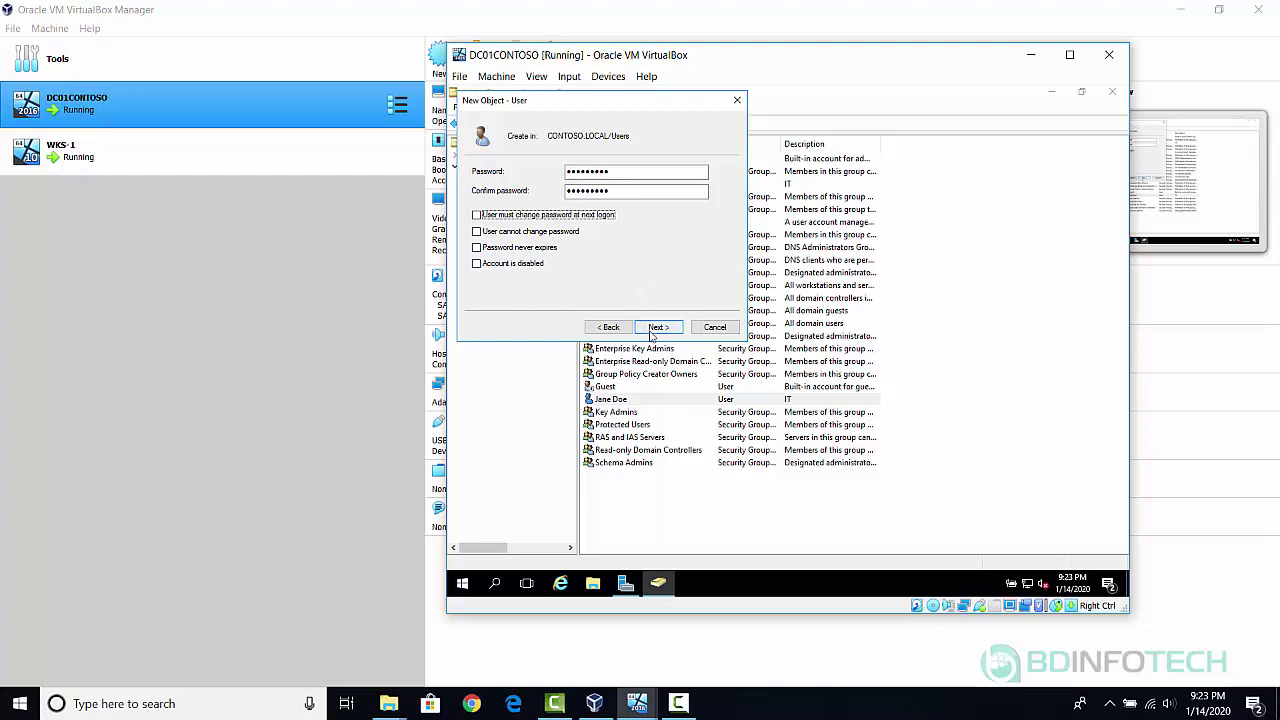
{"action": "left_click", "coordinate": [658, 328]}
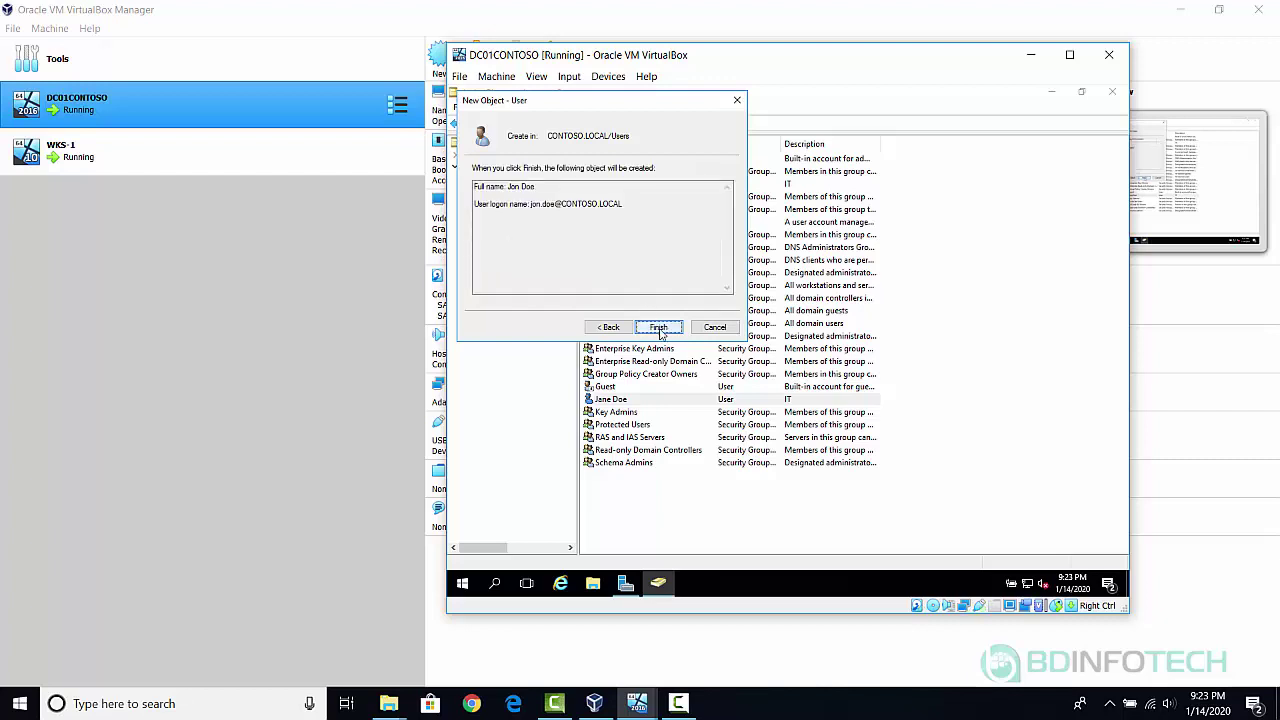
{"action": "left_click", "coordinate": [658, 328]}
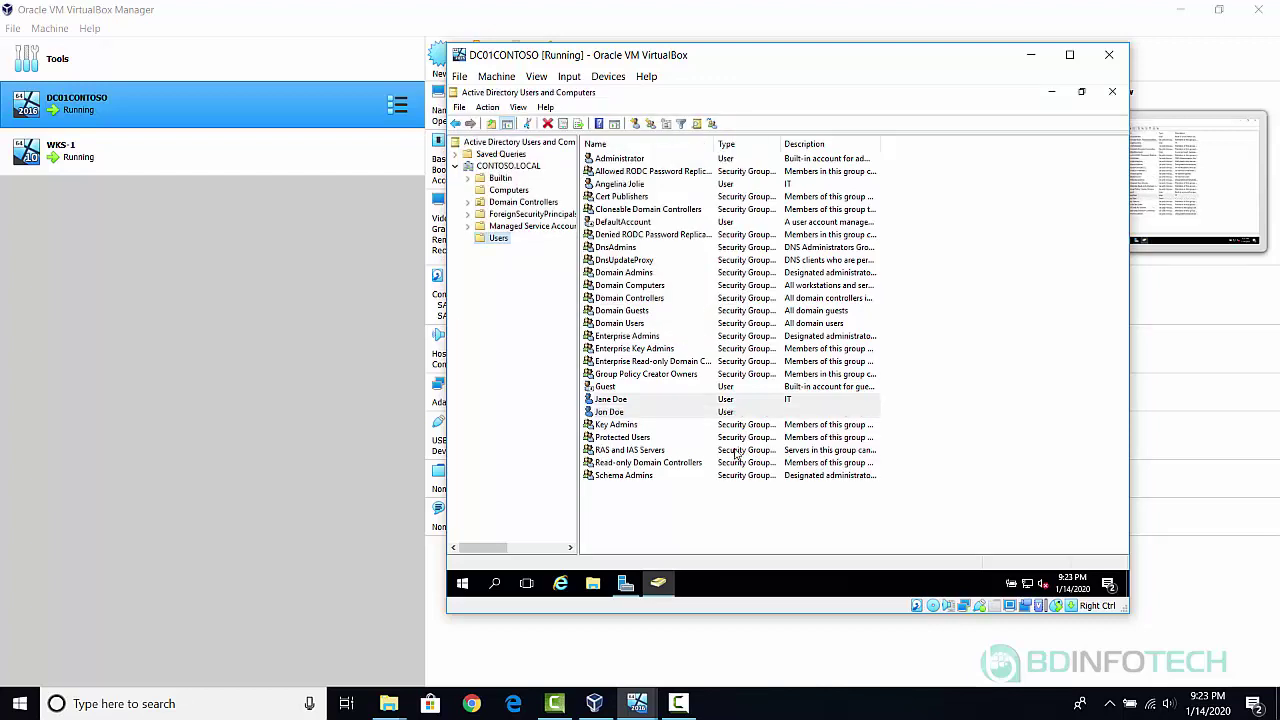
Set the new third user's Description to Security in the account properties.
{"action": "double_click", "coordinate": [695, 412]}
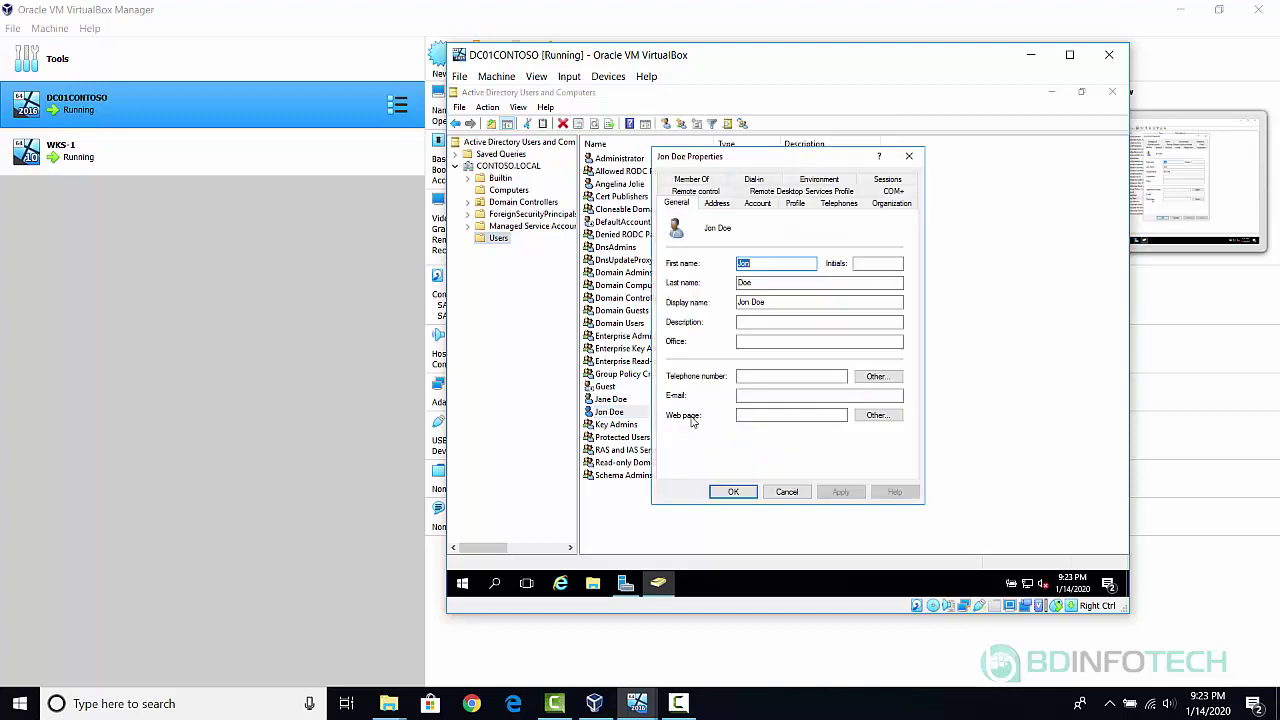
{"action": "left_click", "coordinate": [769, 322]}
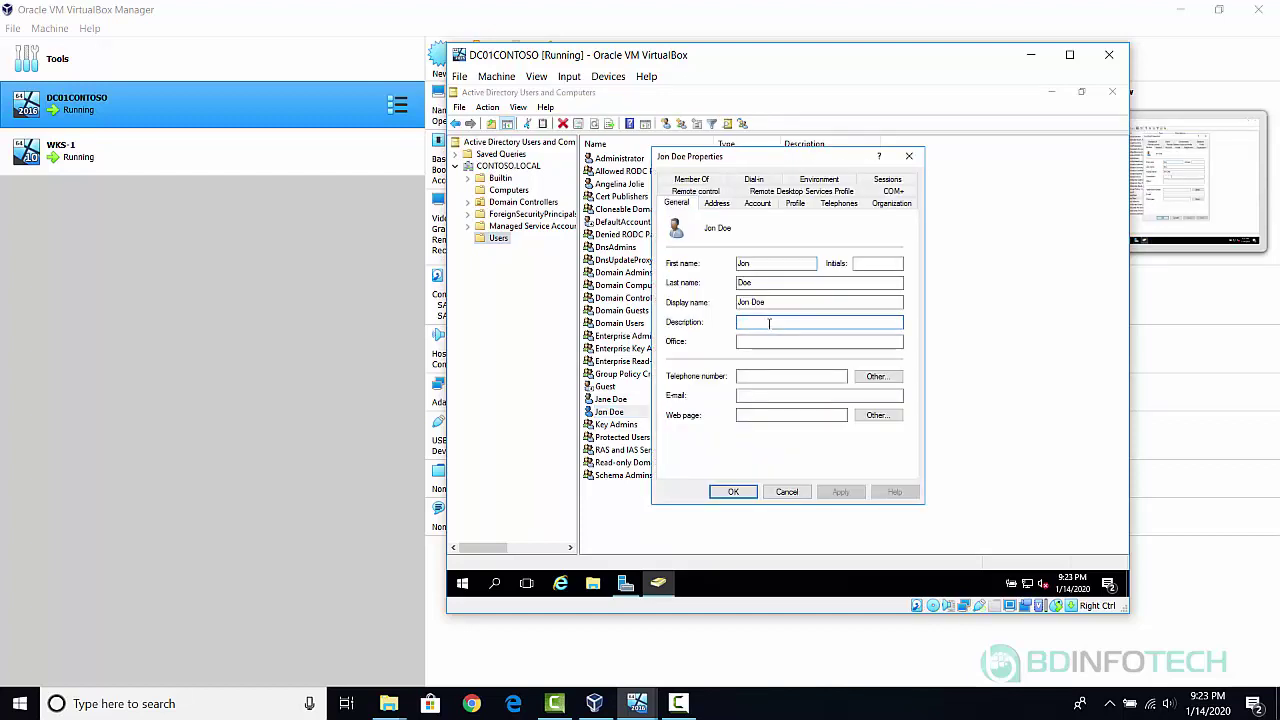
{"action": "type", "text": "Sacu"}
{"action": "left_click", "coordinate": [733, 492]}
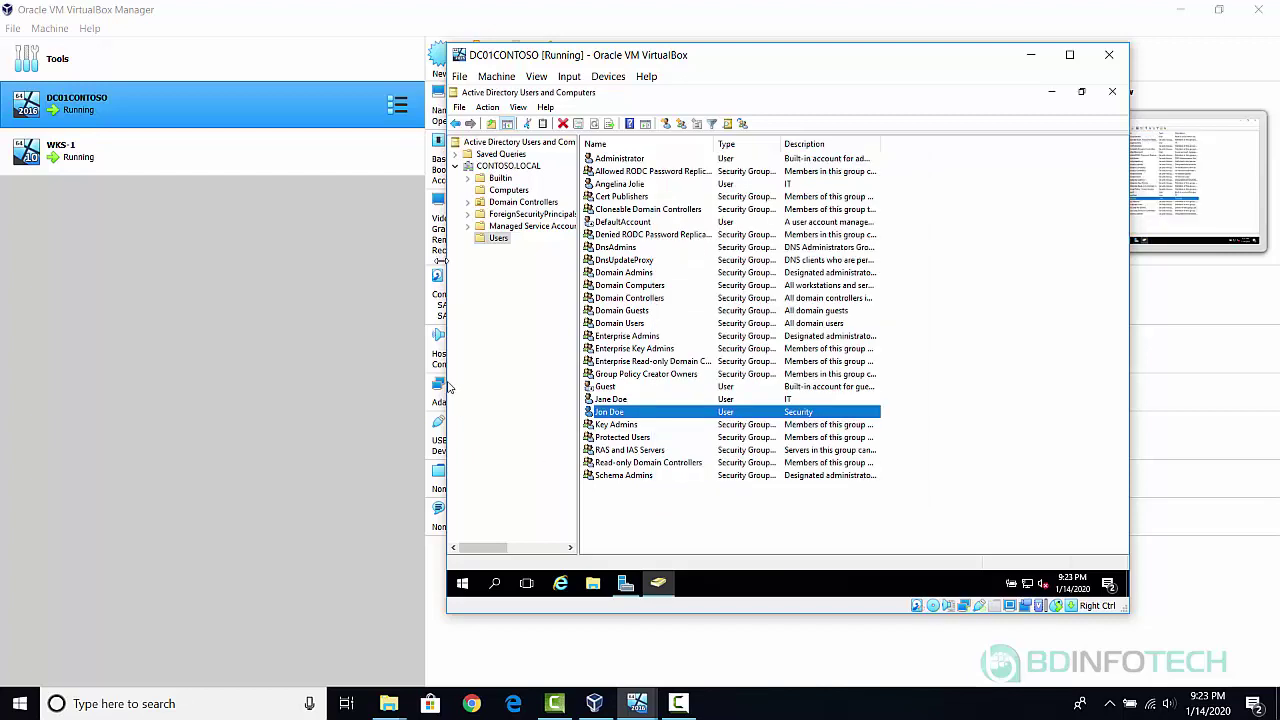
Start another new user in Users, entering the fourth user's last name and logon name.
{"action": "right_click", "coordinate": [500, 242]}
{"action": "mouse_move", "coordinate": [598, 289]}
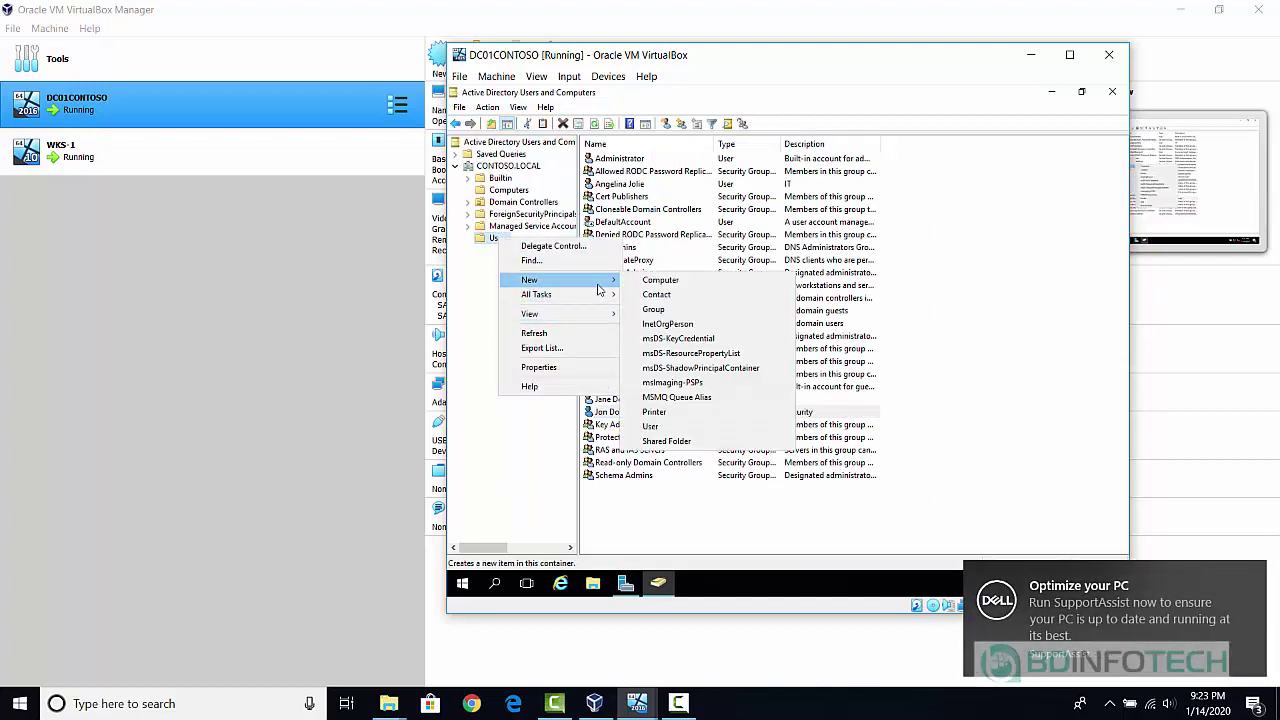
{"action": "left_click", "coordinate": [650, 428]}
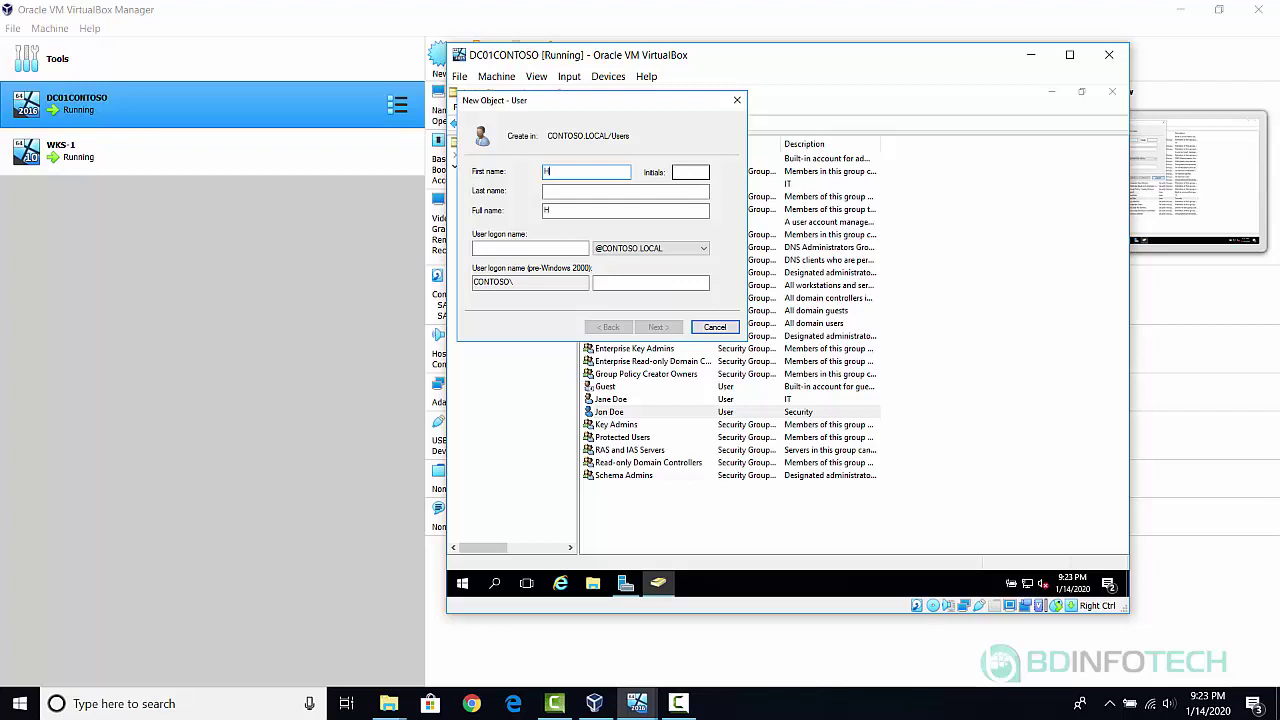
{"action": "key", "text": "Tab"}
{"action": "key", "text": "Tab"}
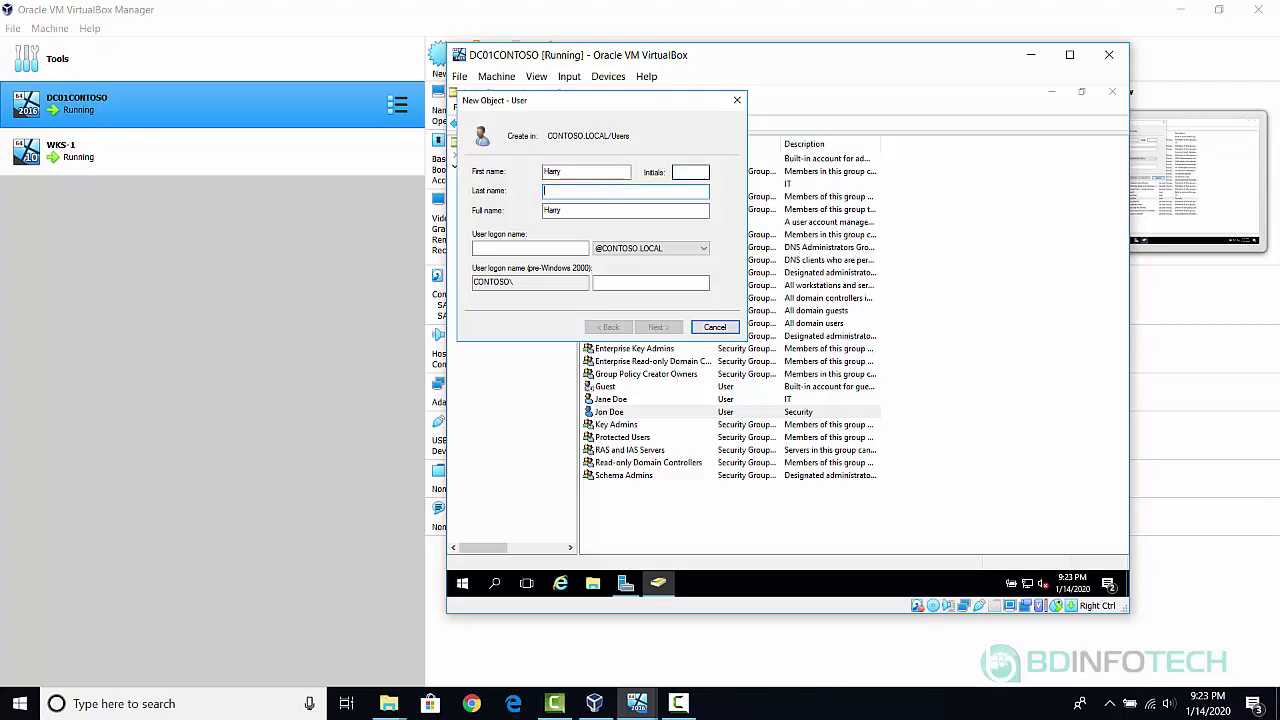
{"action": "type", "text": "Potte"}
{"action": "key", "text": "Tab"}
{"action": "key", "text": "Tab"}
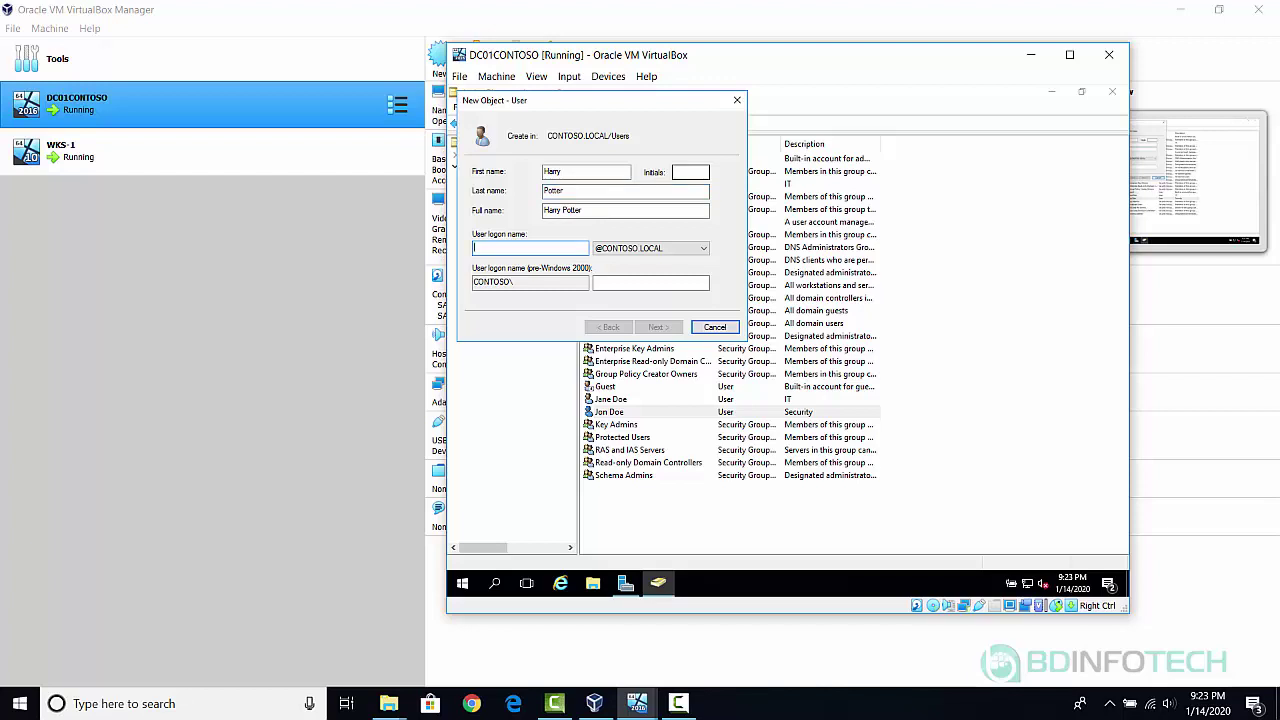
{"action": "type", "text": "ha"}
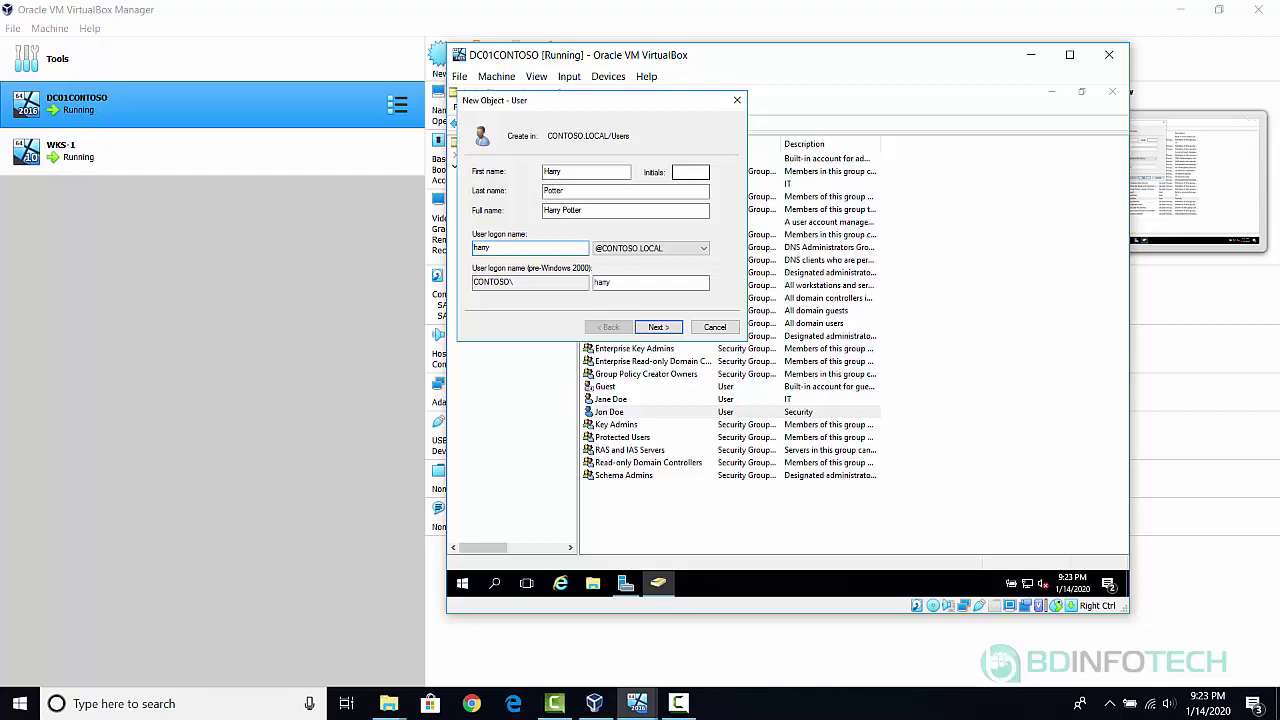
{"action": "type", "text": "rry.potter"}
{"action": "left_click", "coordinate": [657, 327]}
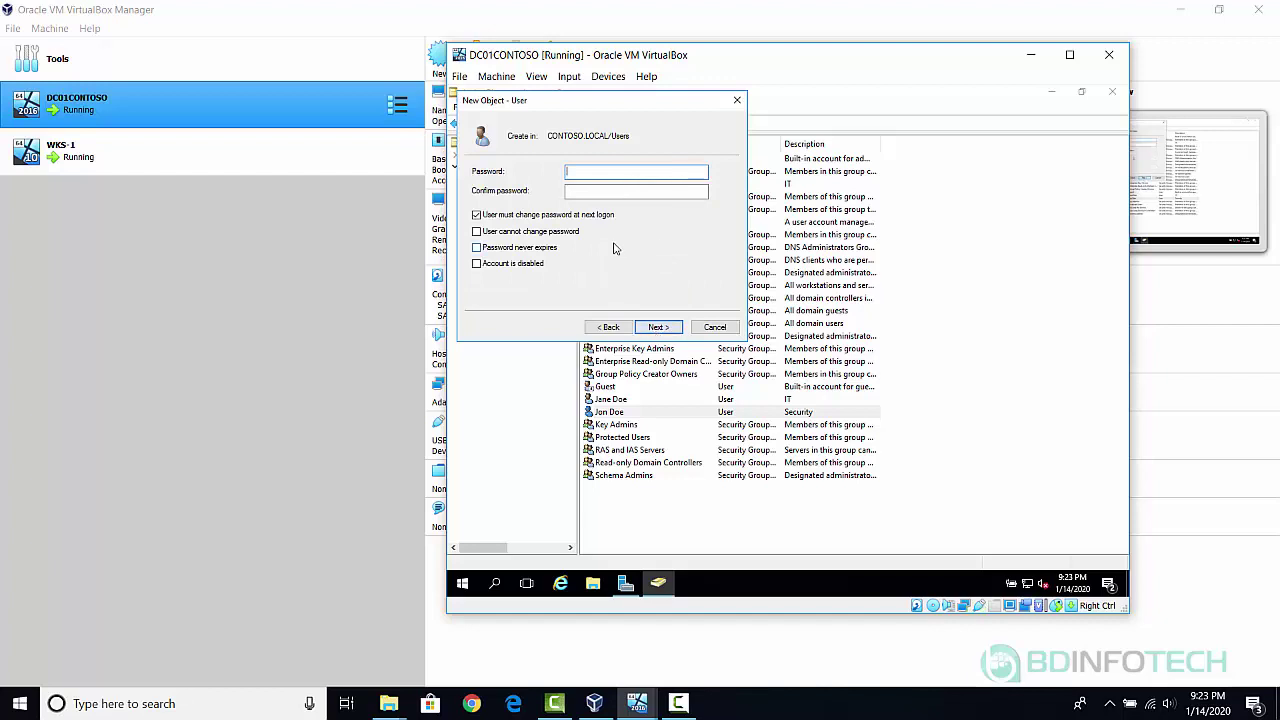
Set a permanent password with no change required at next logon, and finish the account.
{"action": "type", "text": "P@ssw0rd1"}
{"action": "key", "text": "Tab"}
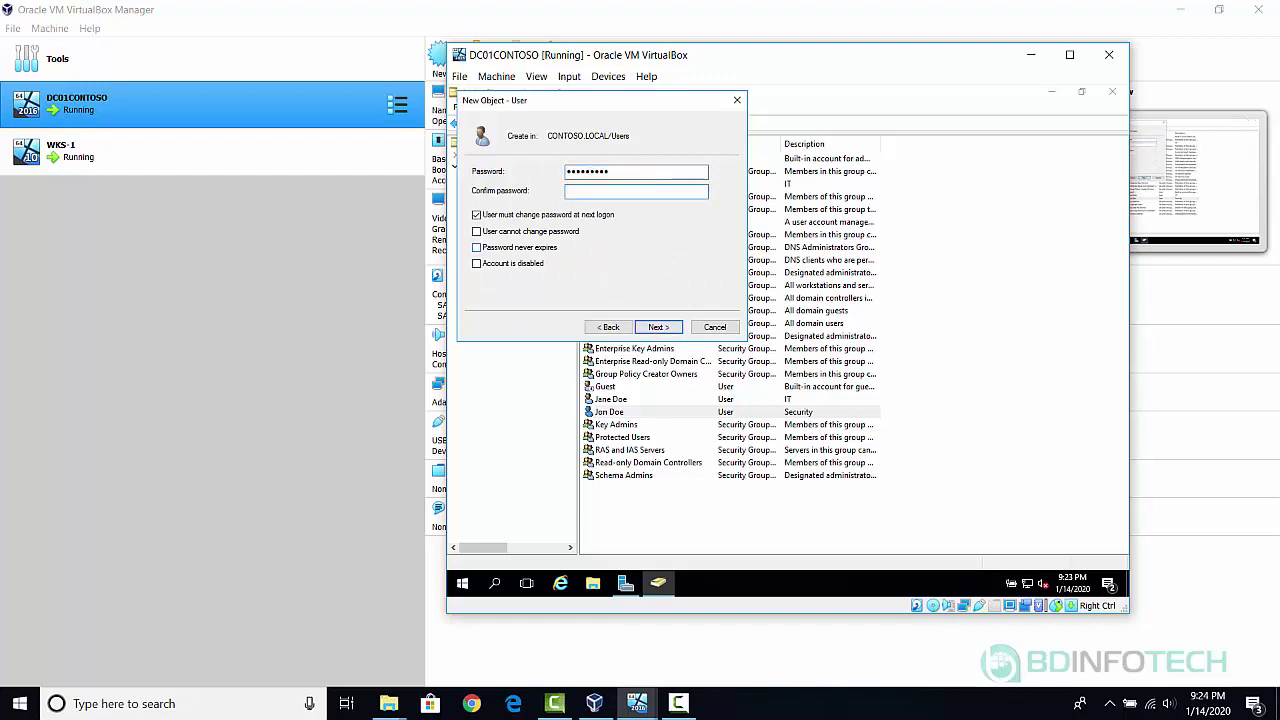
{"action": "type", "text": "P@ssw0rd"}
{"action": "left_click", "coordinate": [490, 217]}
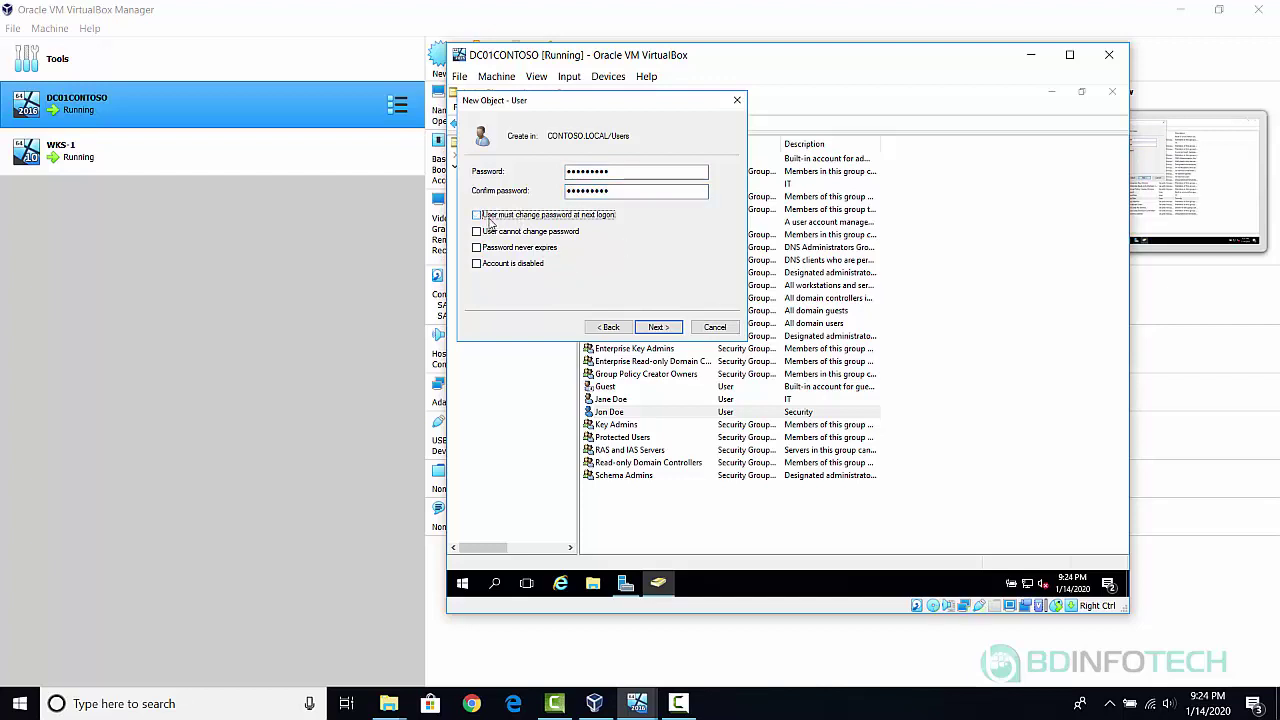
{"action": "left_click", "coordinate": [659, 328]}
{"action": "left_click", "coordinate": [660, 329]}
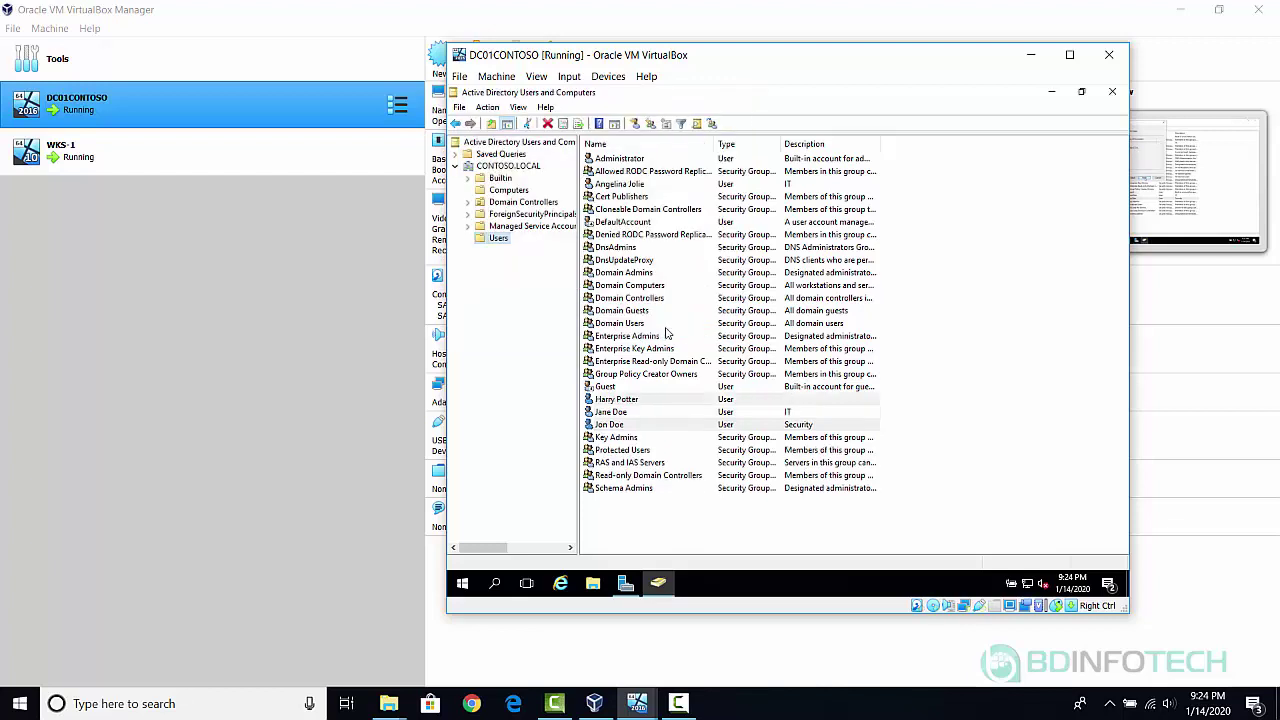
Give the new fourth user the Description IT.
{"action": "double_click", "coordinate": [685, 403]}
{"action": "left_click", "coordinate": [754, 322]}
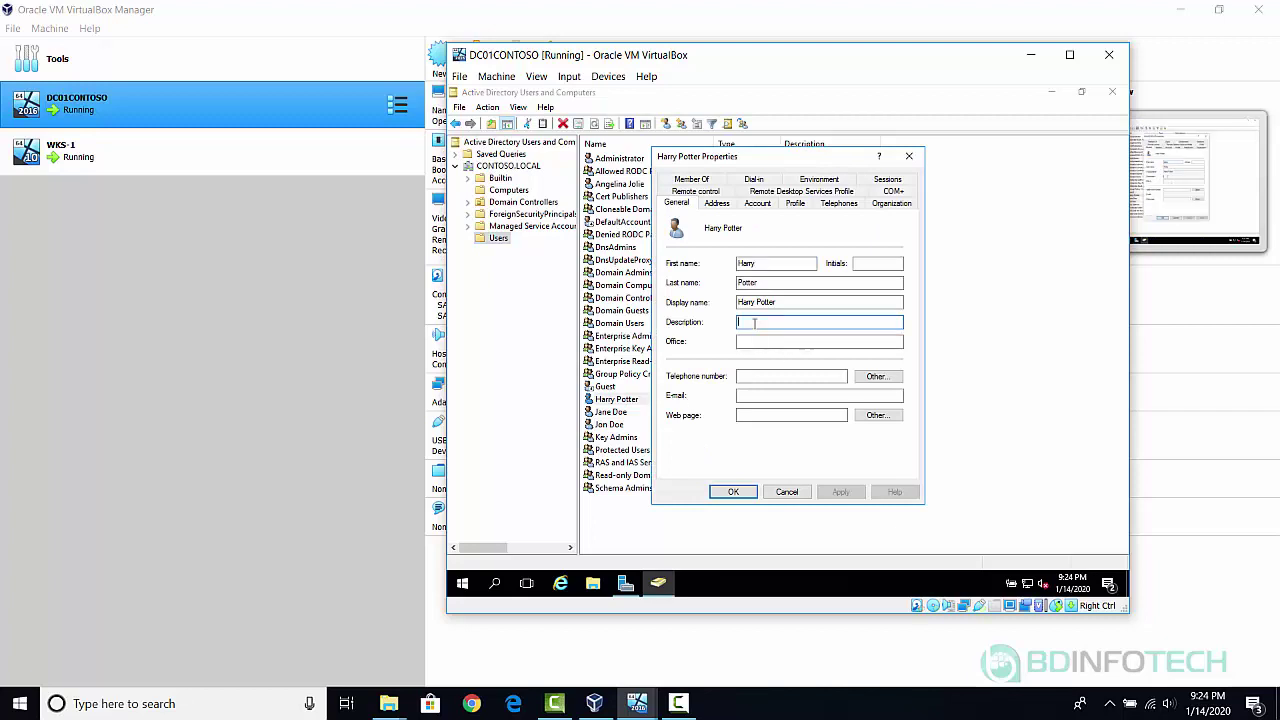
{"action": "type", "text": "IT"}
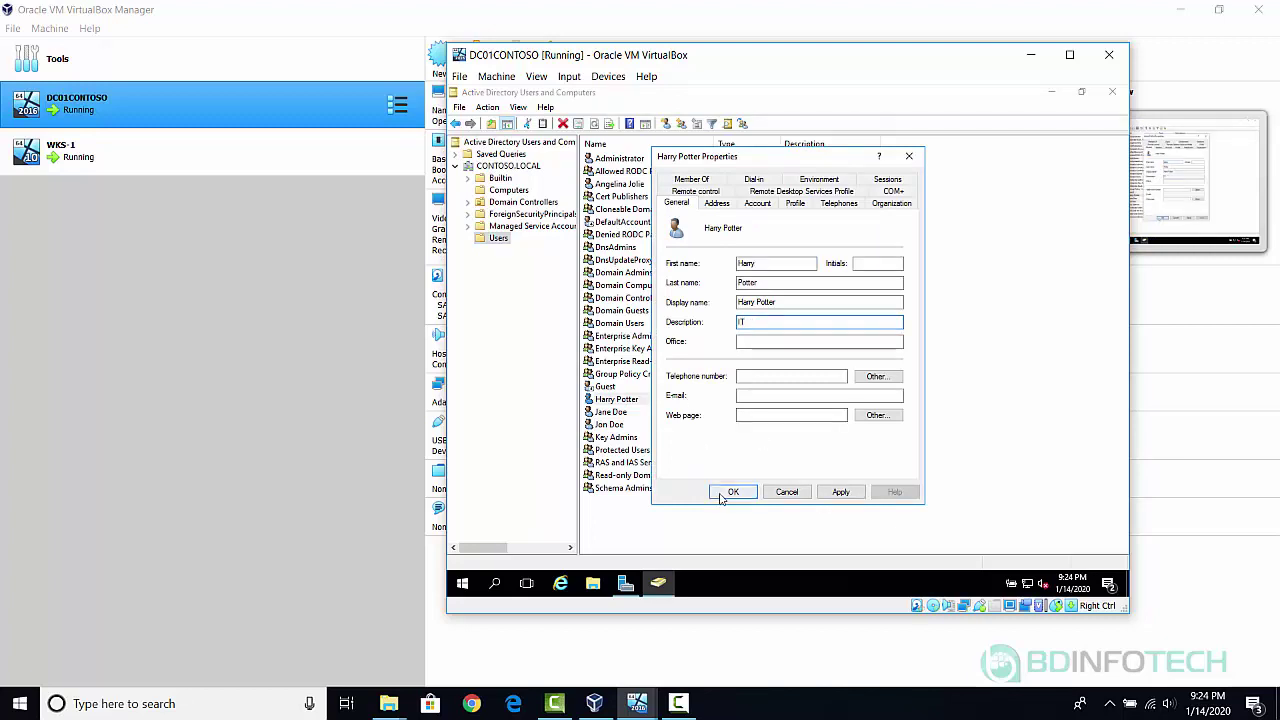
{"action": "left_click", "coordinate": [733, 492]}
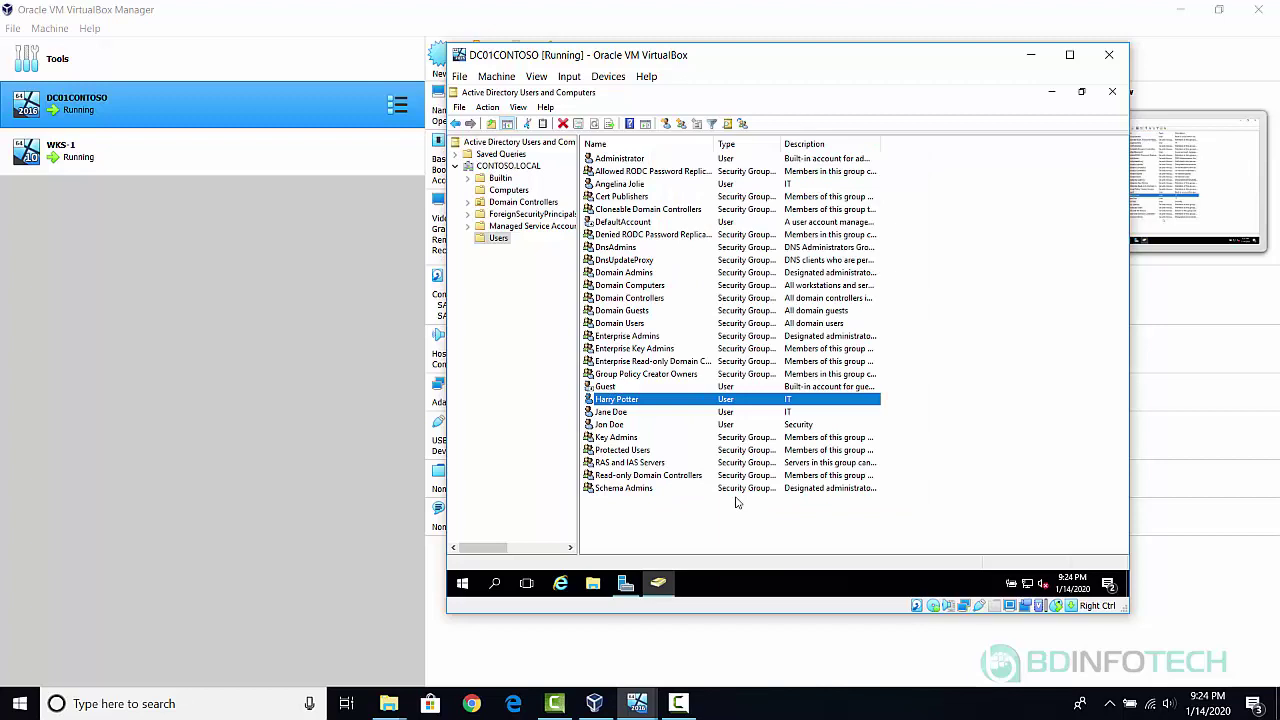
Start a new user in Users, entering the fifth user's first, last and logon names.
{"action": "right_click", "coordinate": [499, 241]}
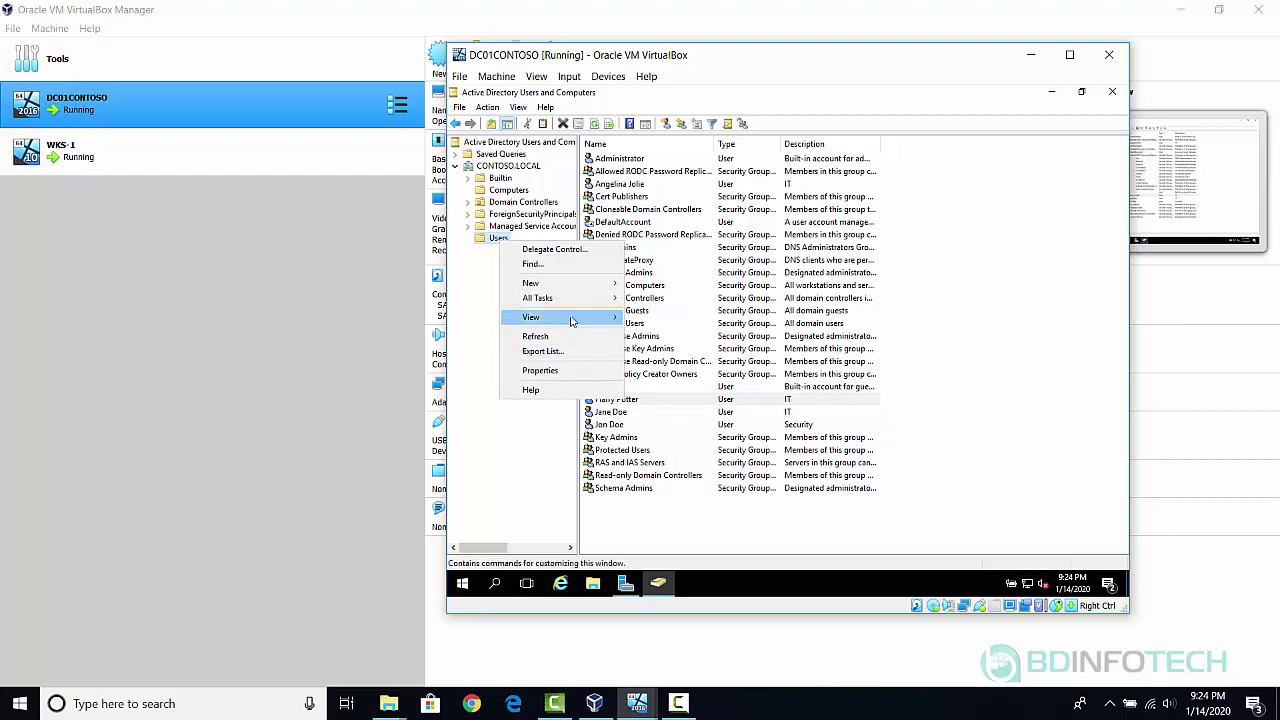
{"action": "mouse_move", "coordinate": [586, 284]}
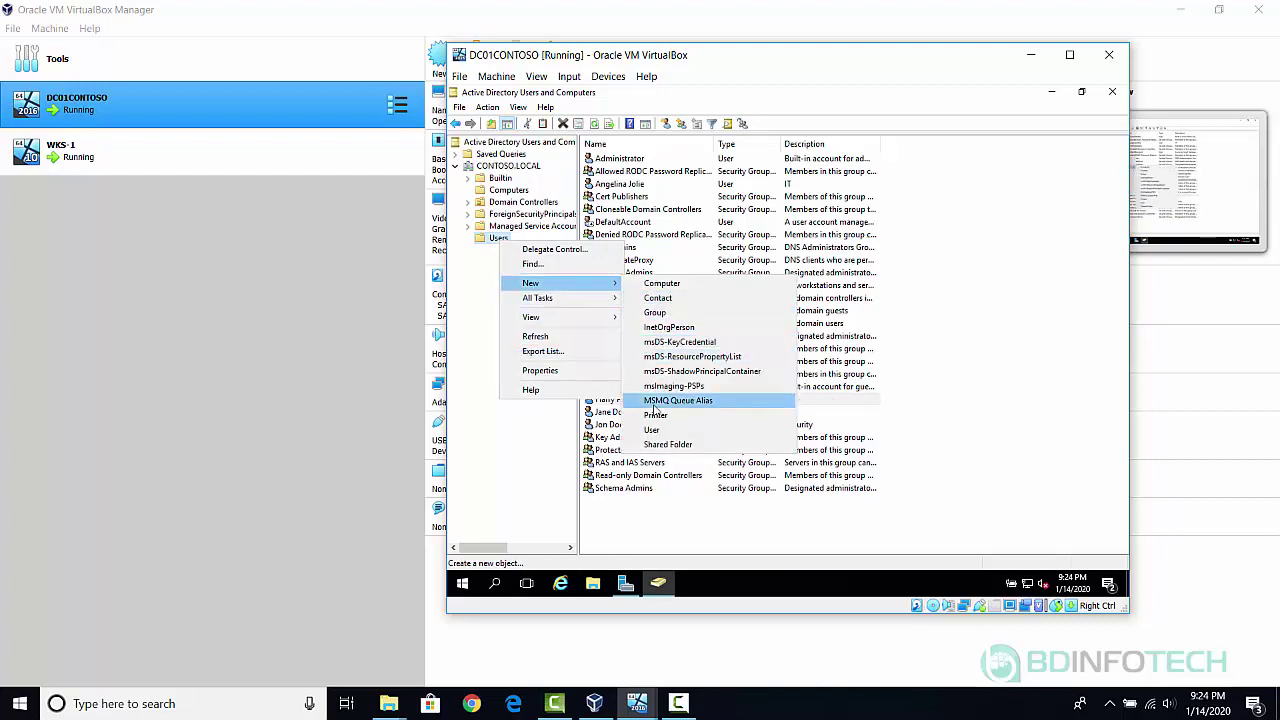
{"action": "left_click", "coordinate": [652, 430]}
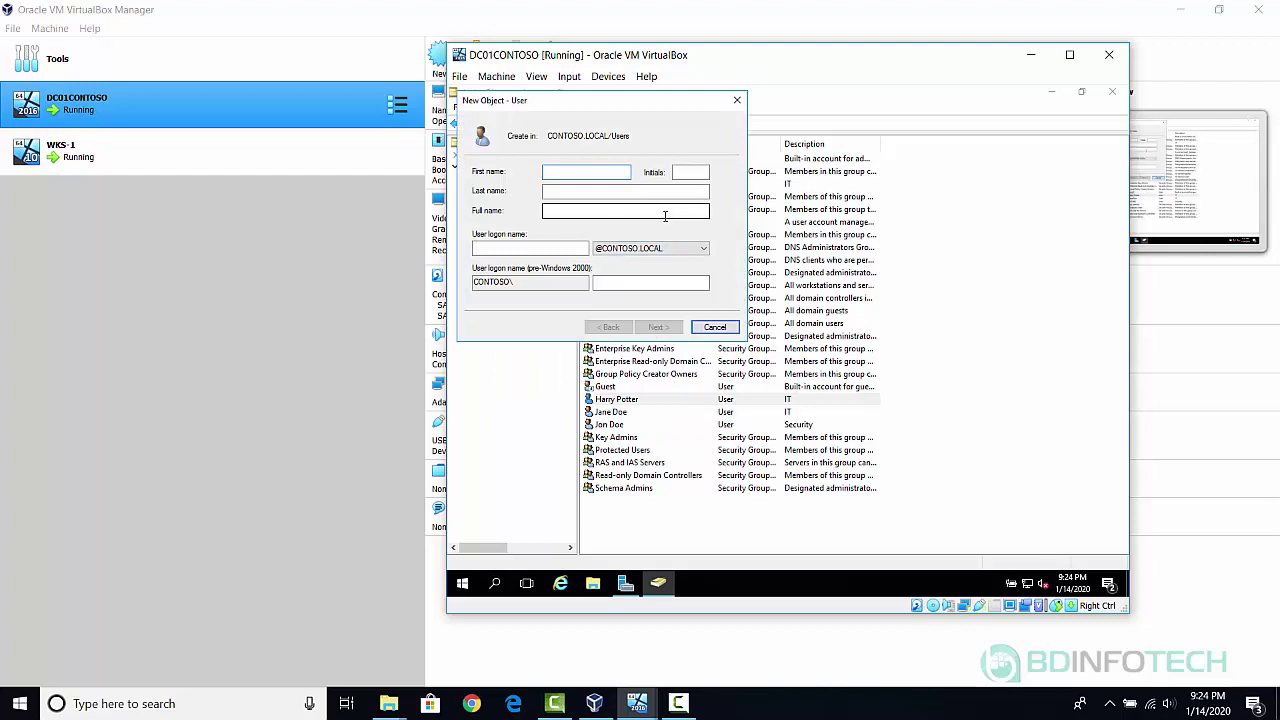
{"action": "type", "text": "Megan"}
{"action": "key", "text": "Tab"}
{"action": "key", "text": "Tab"}
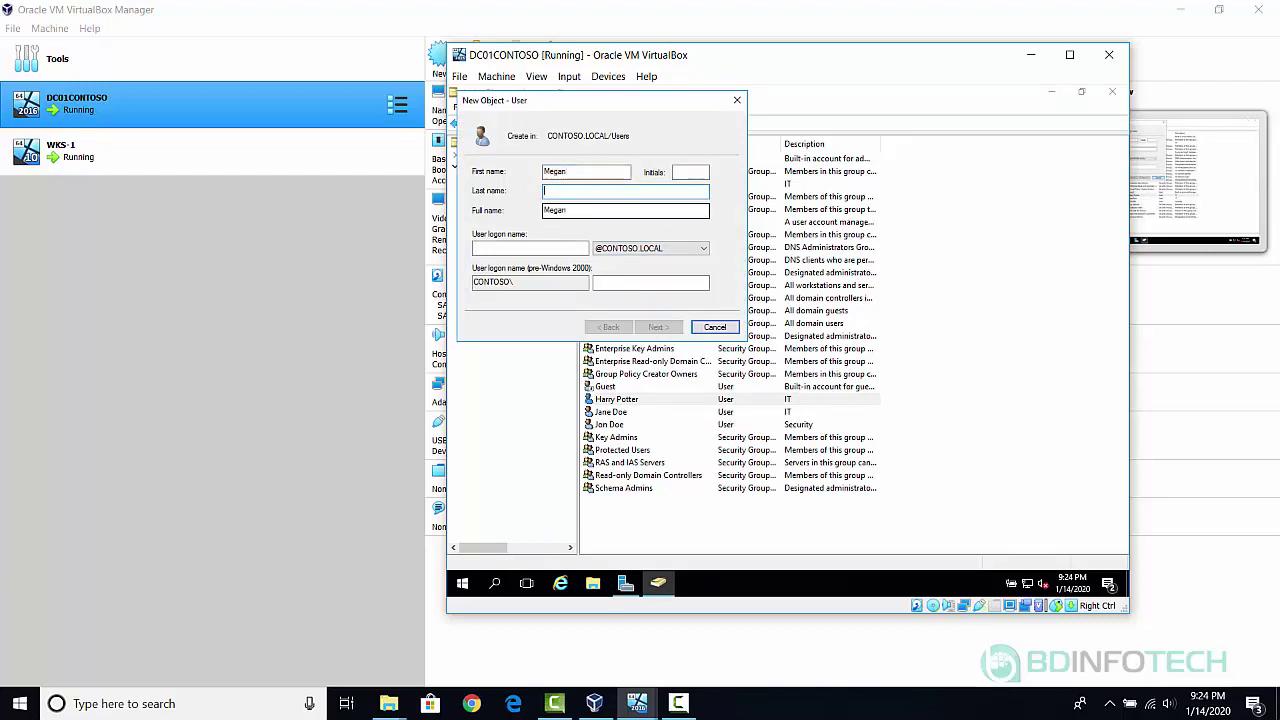
{"action": "type", "text": "Fox"}
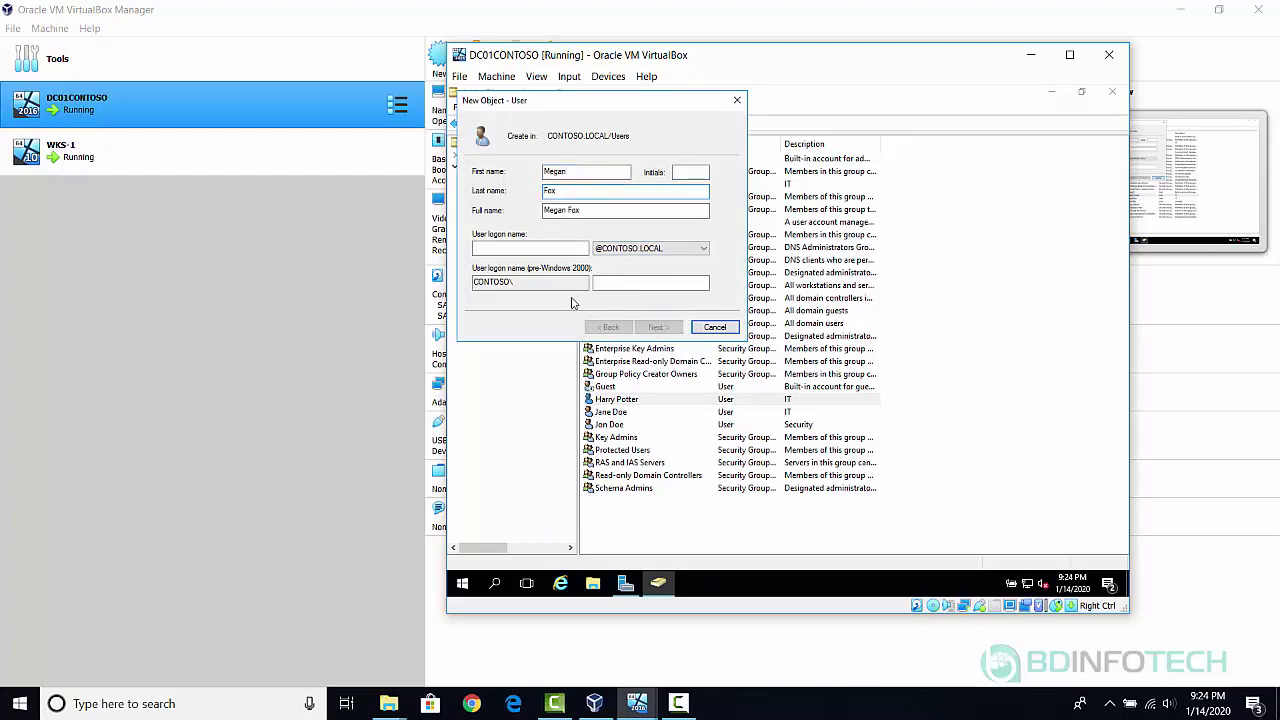
{"action": "left_click", "coordinate": [521, 248]}
{"action": "type", "text": "megan"}
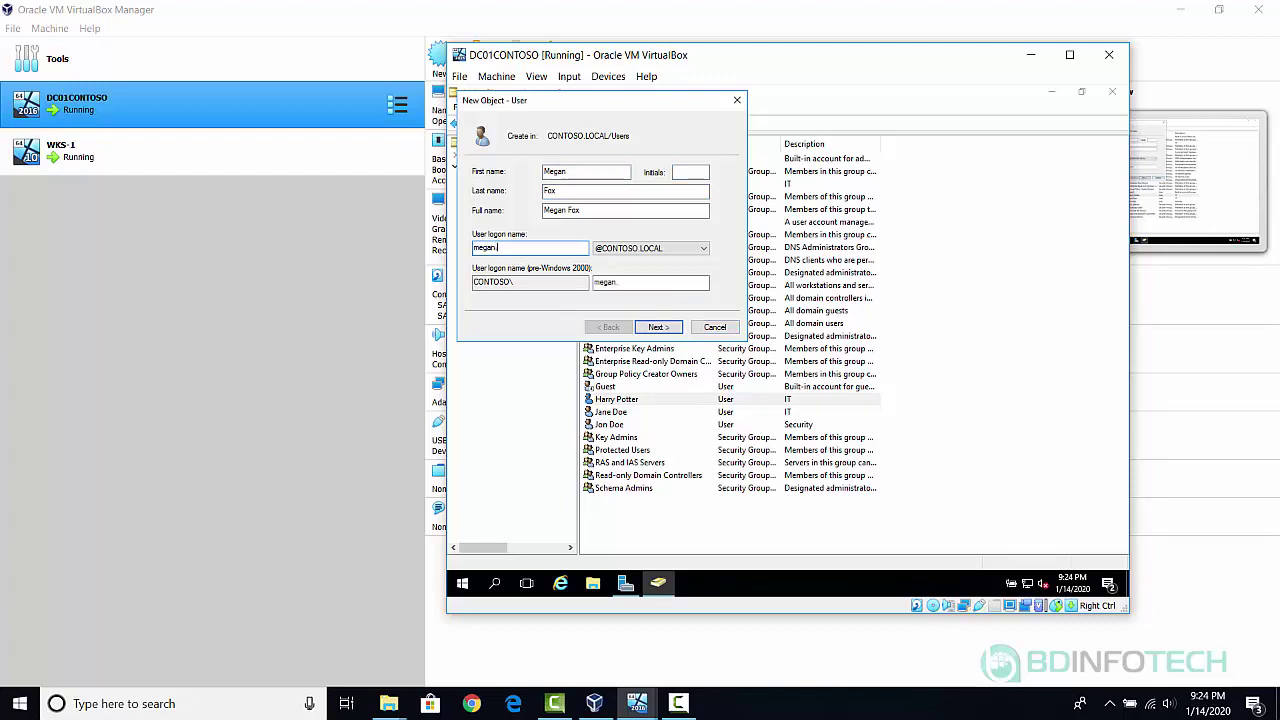
{"action": "type", "text": ".fox"}
{"action": "left_click", "coordinate": [658, 328]}
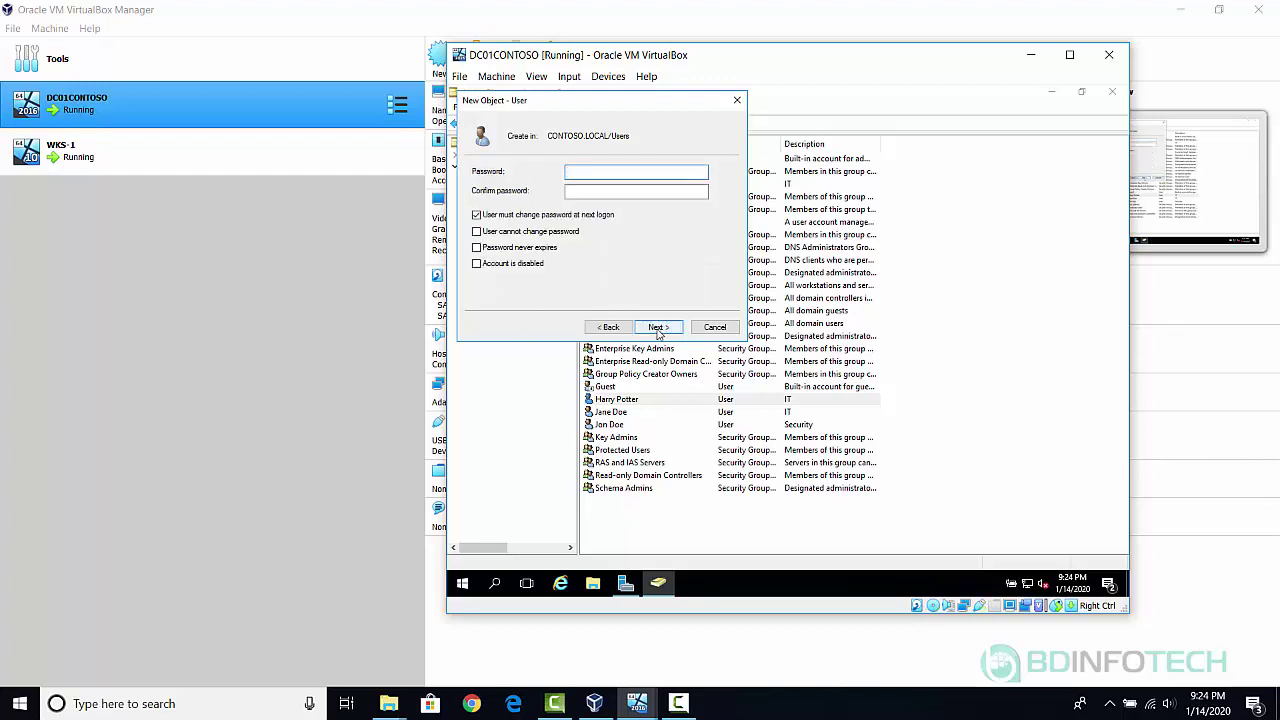
Set and confirm a permanent password, untick the next-logon change, and finish the account.
{"action": "type", "text": "Pa$$w0rd"}
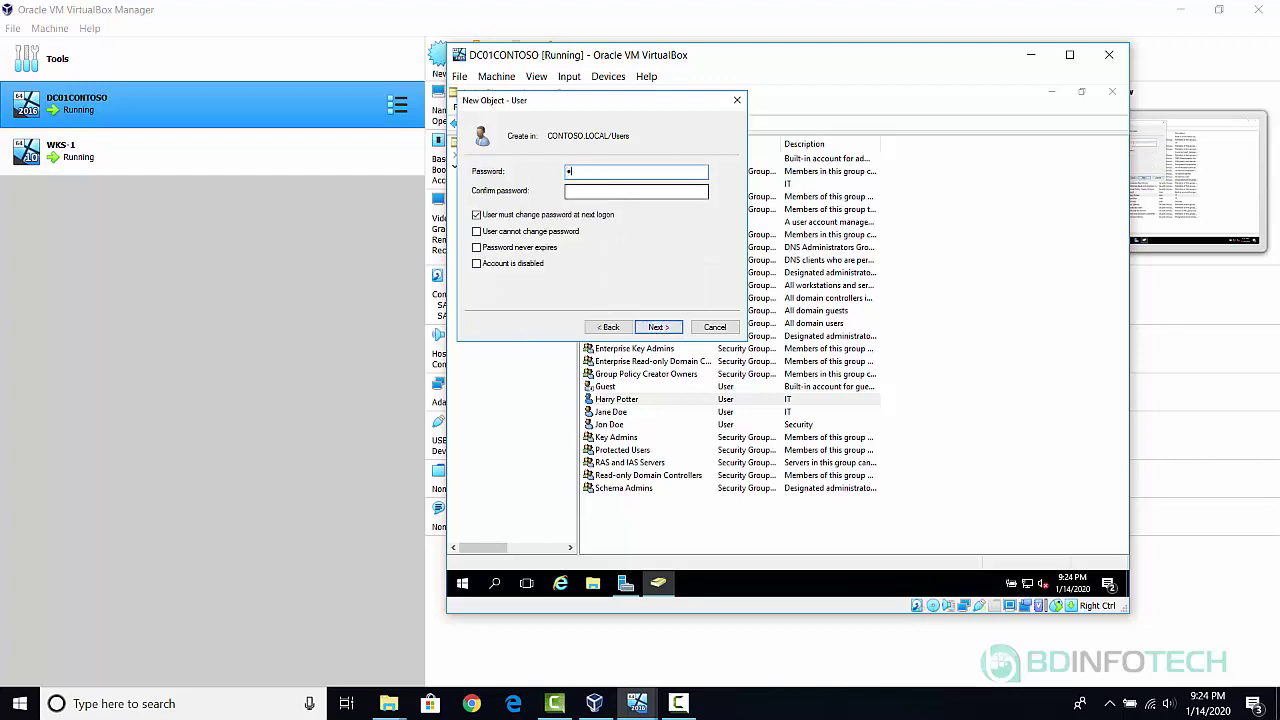
{"action": "type", "text": "1"}
{"action": "key", "text": "Tab"}
{"action": "type", "text": "Pa$$w0rd1"}
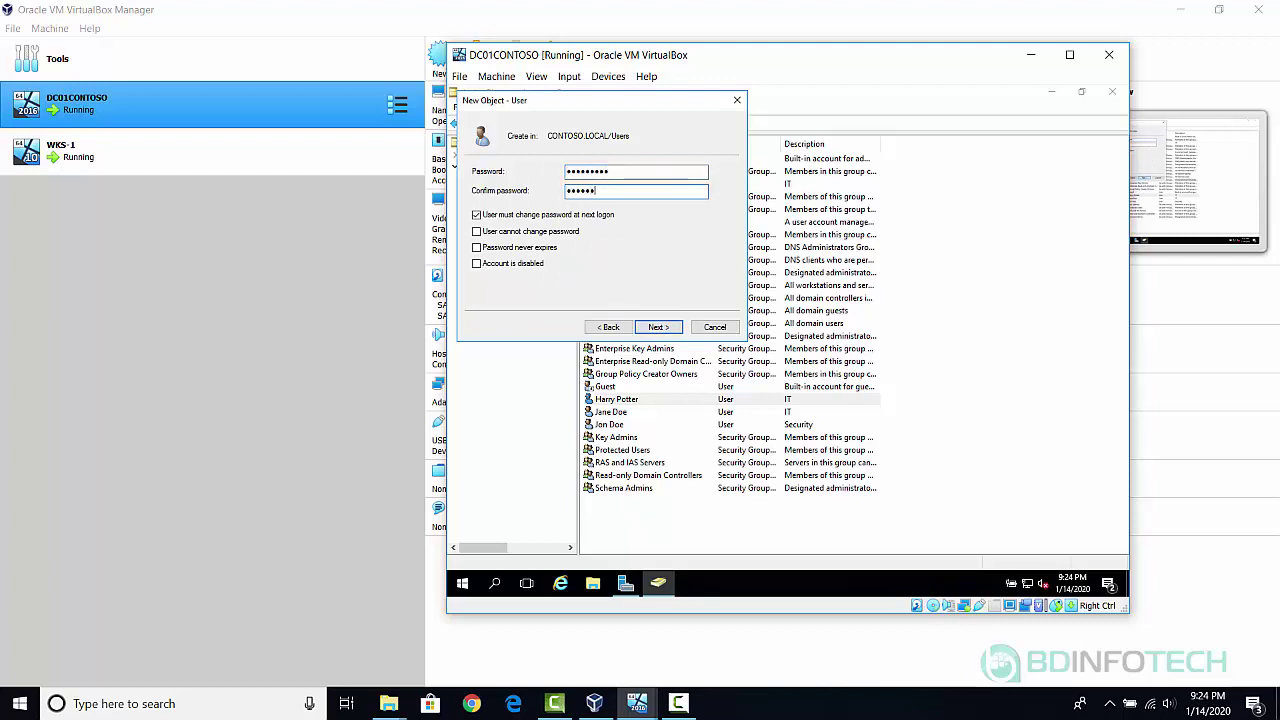
{"action": "left_click", "coordinate": [545, 220]}
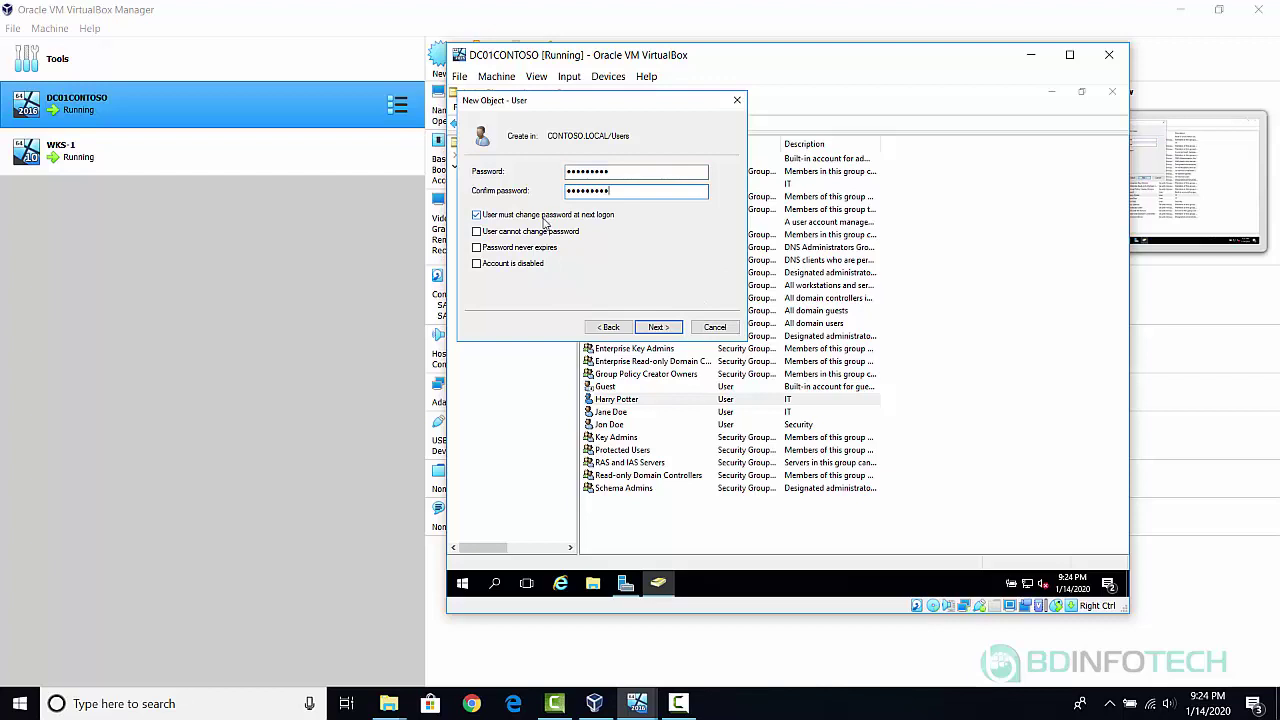
{"action": "left_click", "coordinate": [658, 327]}
{"action": "left_click", "coordinate": [658, 327]}
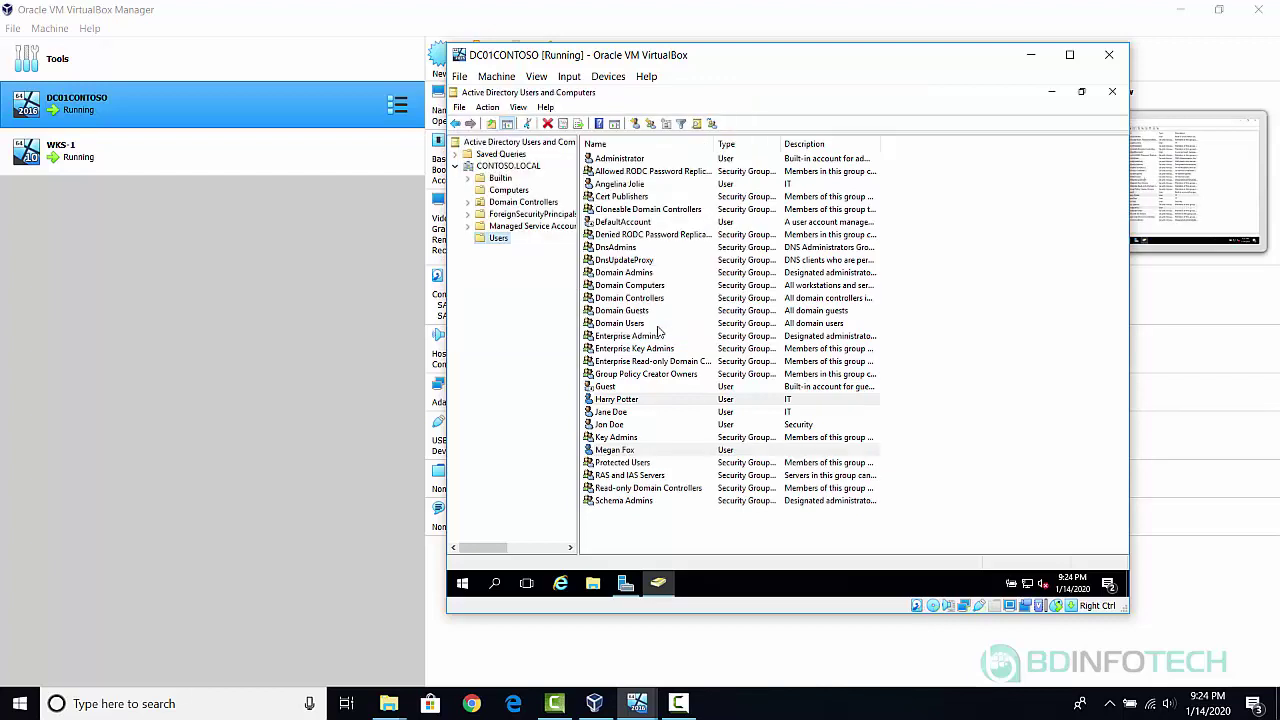
Give the new fifth user the Description HR.
{"action": "double_click", "coordinate": [784, 452]}
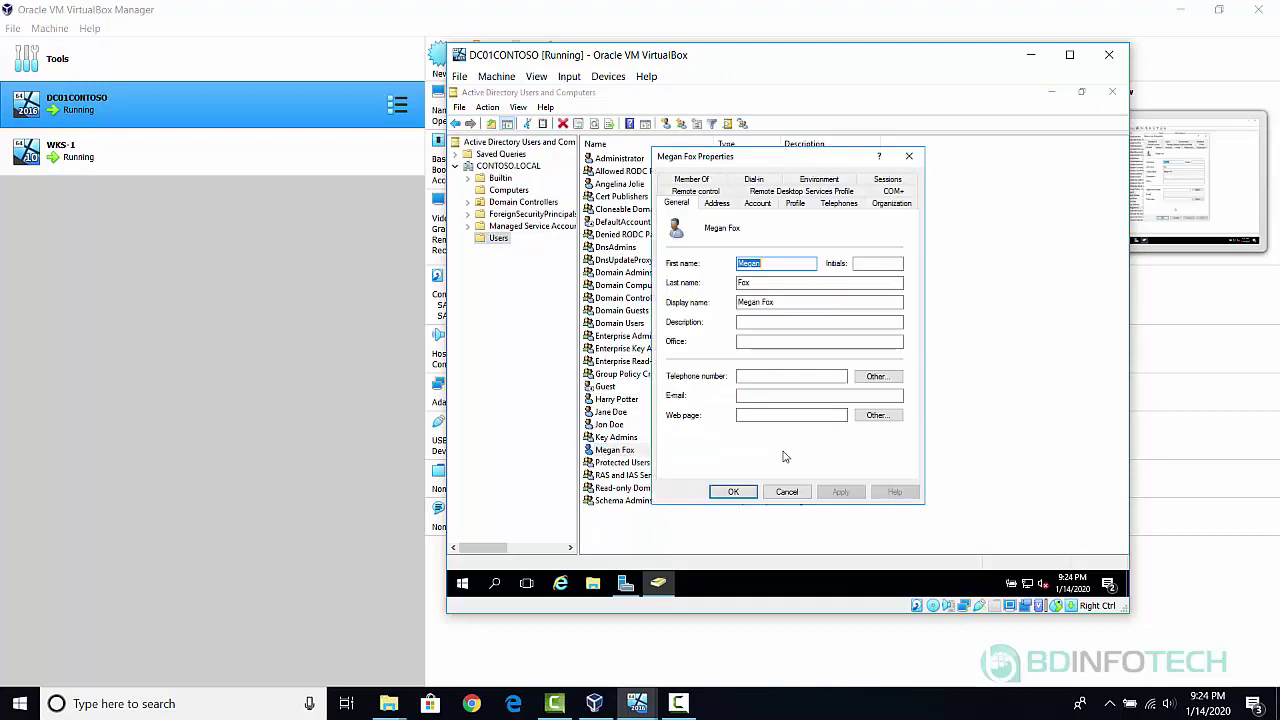
{"action": "left_click", "coordinate": [765, 325]}
{"action": "type", "text": "HR"}
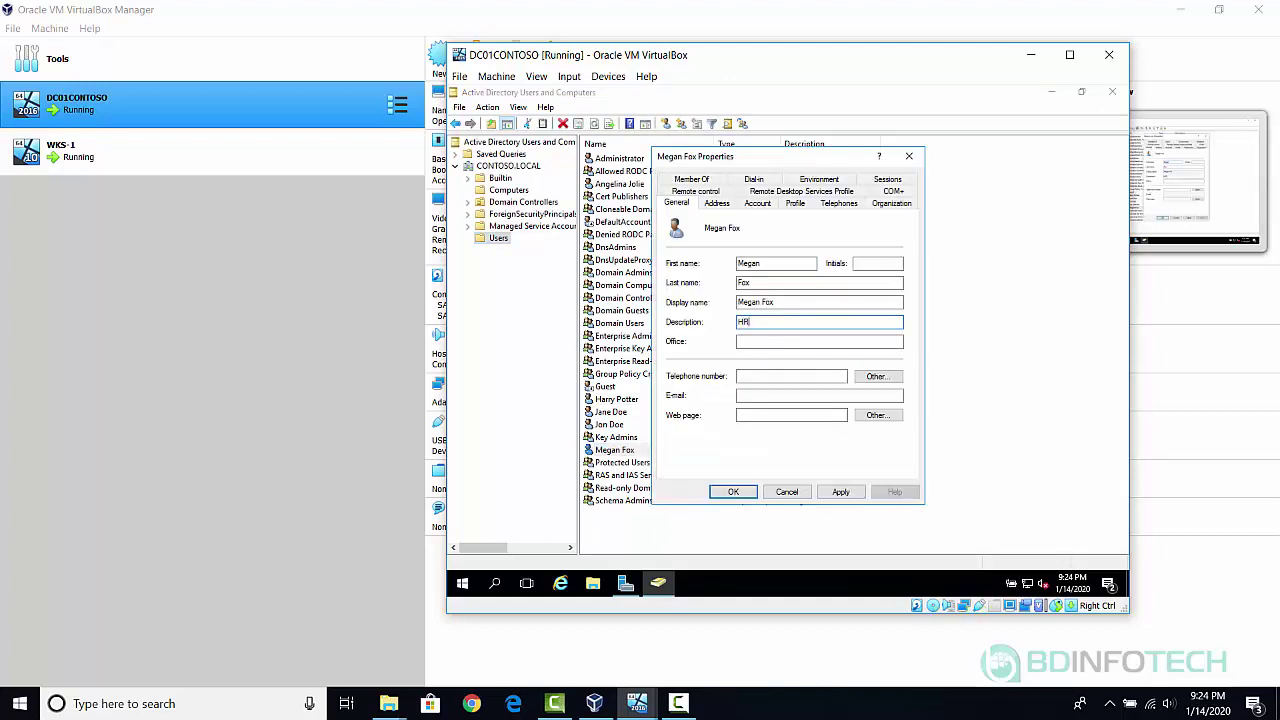
{"action": "left_click", "coordinate": [734, 491]}
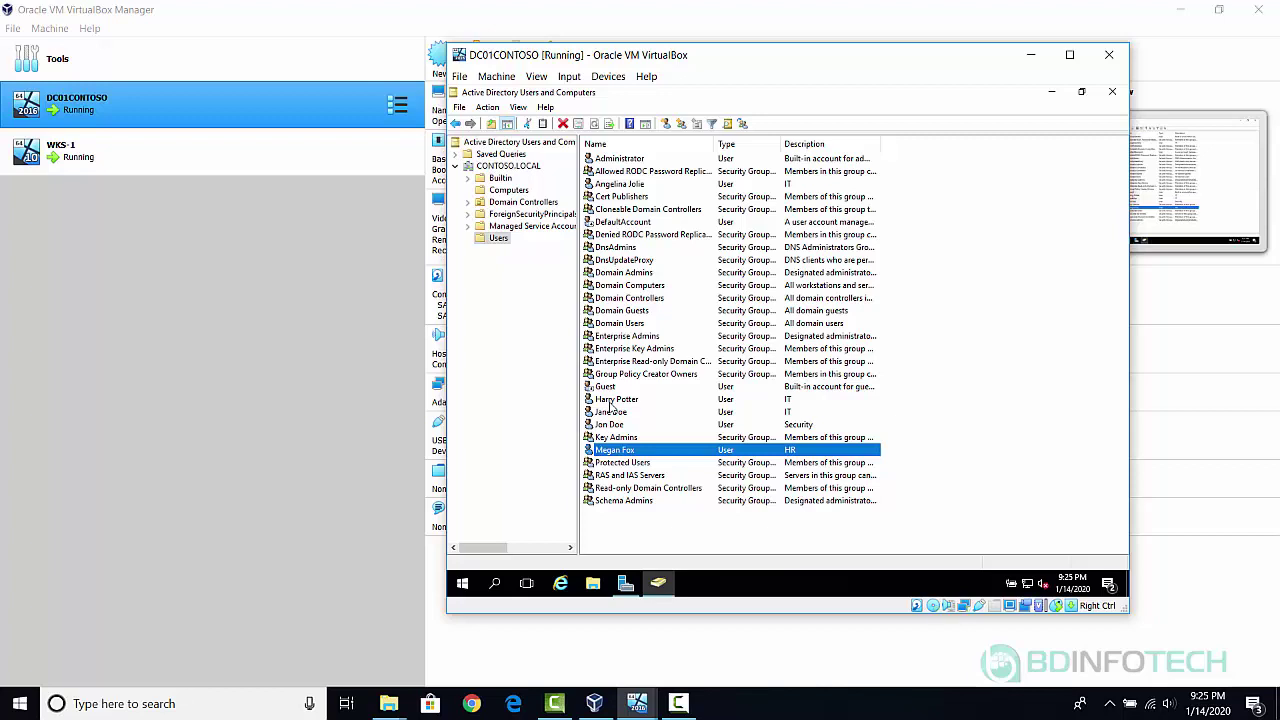
On the fourth user's Member Of tab, add a group and check the name 'Domain Admins'.
{"action": "double_click", "coordinate": [610, 402]}
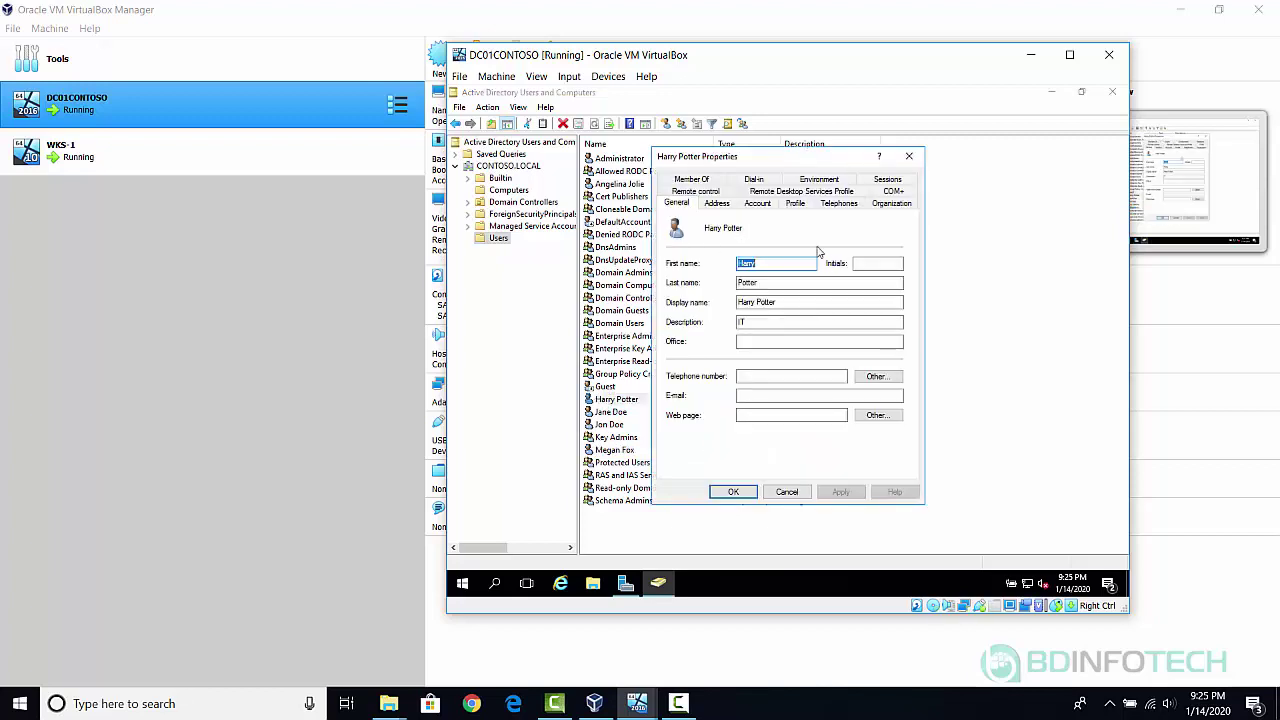
{"action": "left_click", "coordinate": [692, 179]}
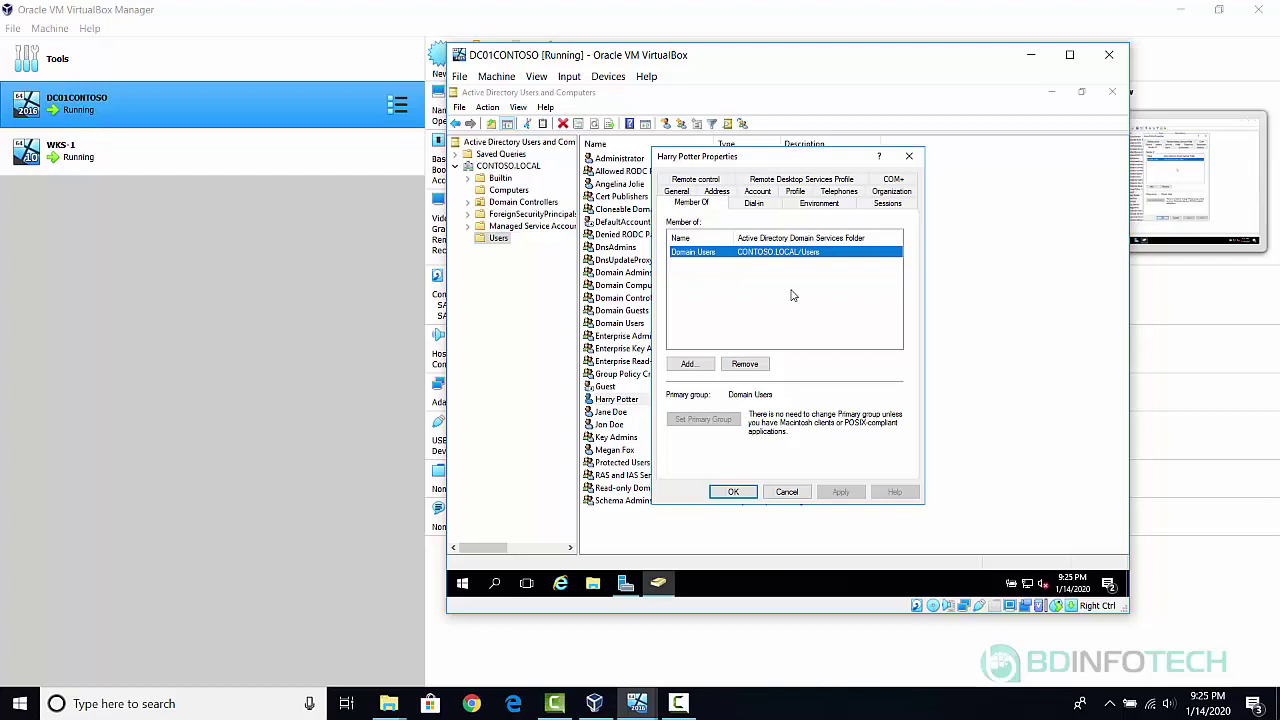
{"action": "left_click", "coordinate": [688, 366]}
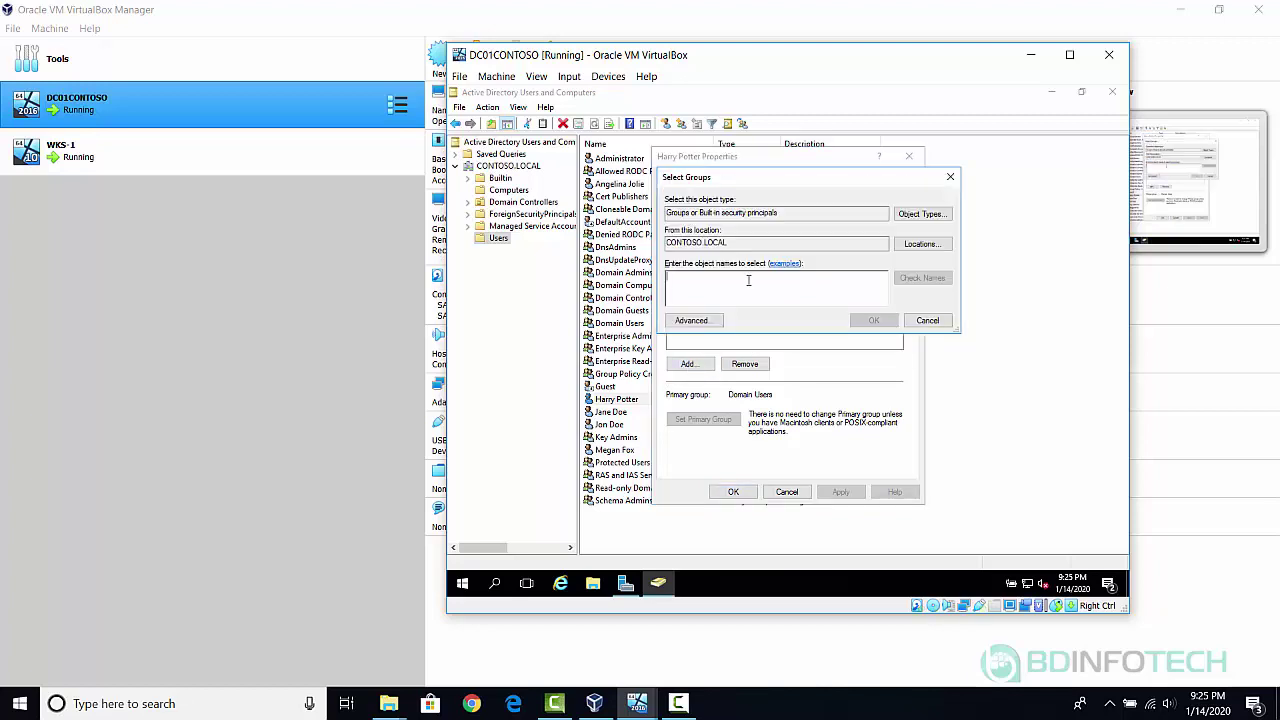
{"action": "type", "text": "Do"}
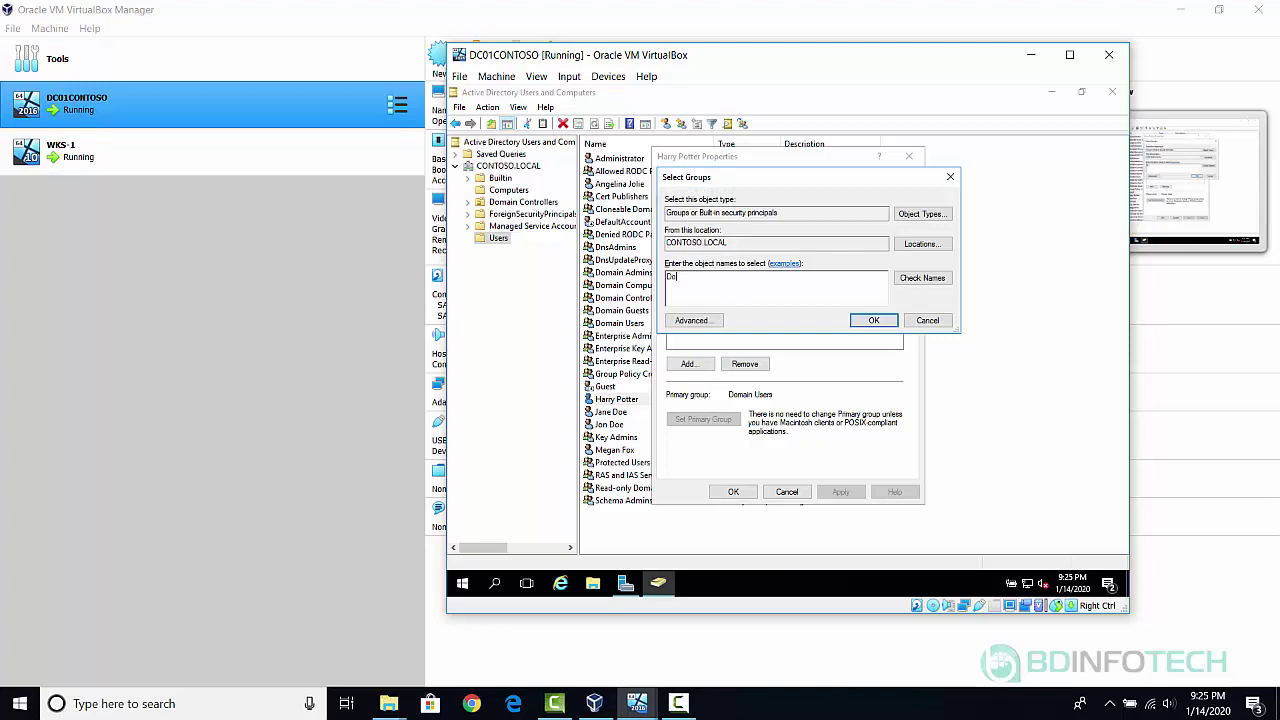
{"action": "type", "text": "main"}
{"action": "type", "text": "Admins"}
{"action": "left_click", "coordinate": [932, 280]}
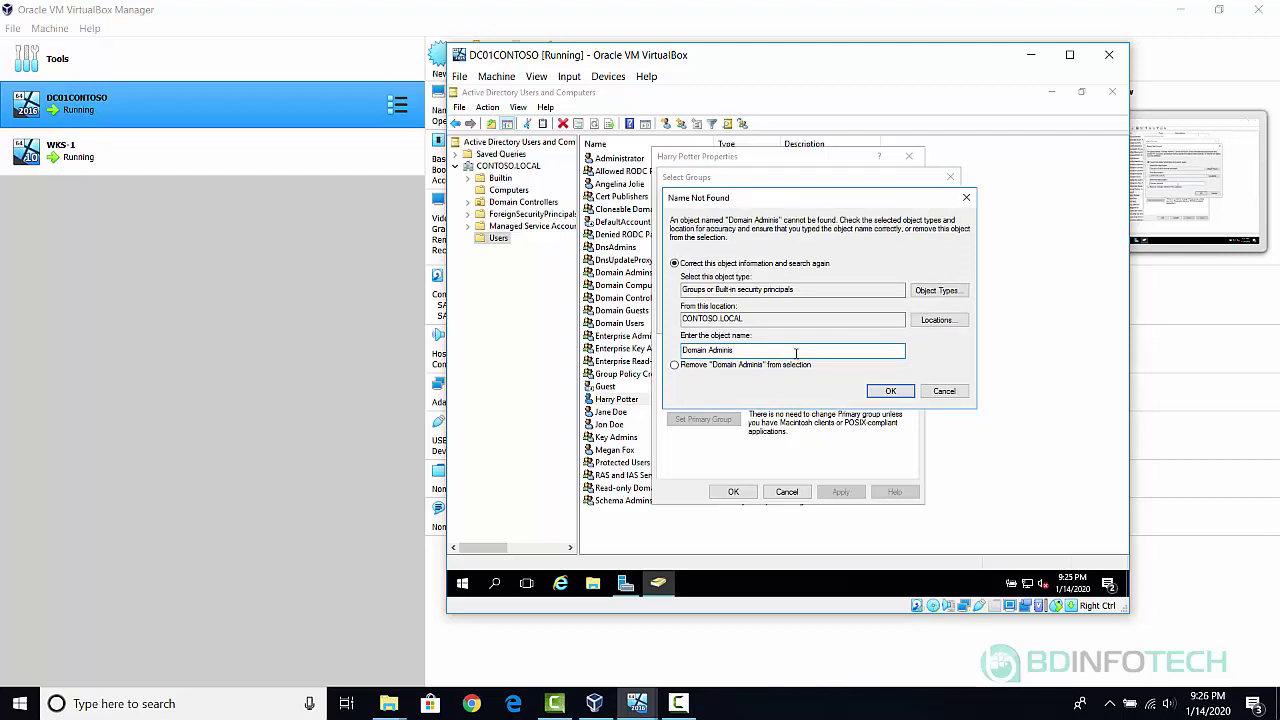
Search the matching groups, pick Domain Admins, and save the new membership.
{"action": "type", "text": "trator"}
{"action": "left_click", "coordinate": [891, 392]}
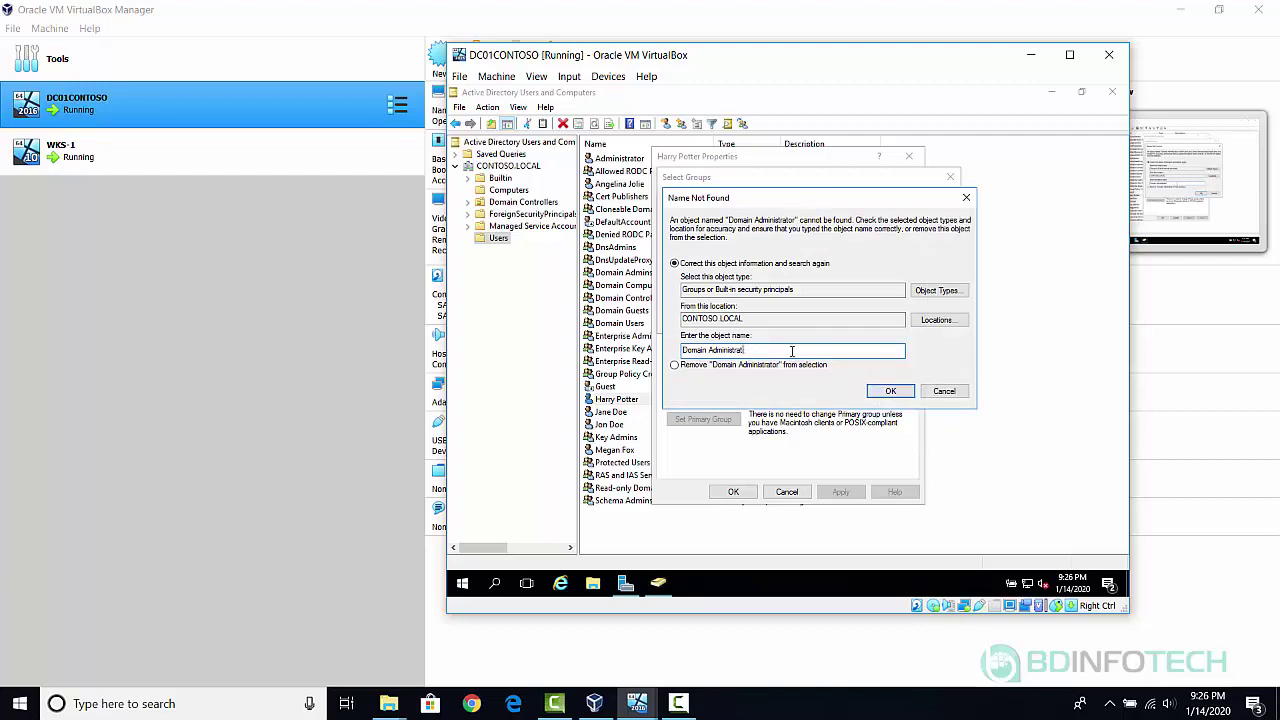
{"action": "key", "text": "BackSpace"}
{"action": "key", "text": "BackSpace"}
{"action": "key", "text": "BackSpace"}
{"action": "key", "text": "BackSpace"}
{"action": "key", "text": "BackSpace"}
{"action": "key", "text": "BackSpace"}
{"action": "key", "text": "BackSpace"}
{"action": "key", "text": "BackSpace"}
{"action": "key", "text": "BackSpace"}
{"action": "key", "text": "BackSpace"}
{"action": "key", "text": "BackSpace"}
{"action": "left_click", "coordinate": [892, 391]}
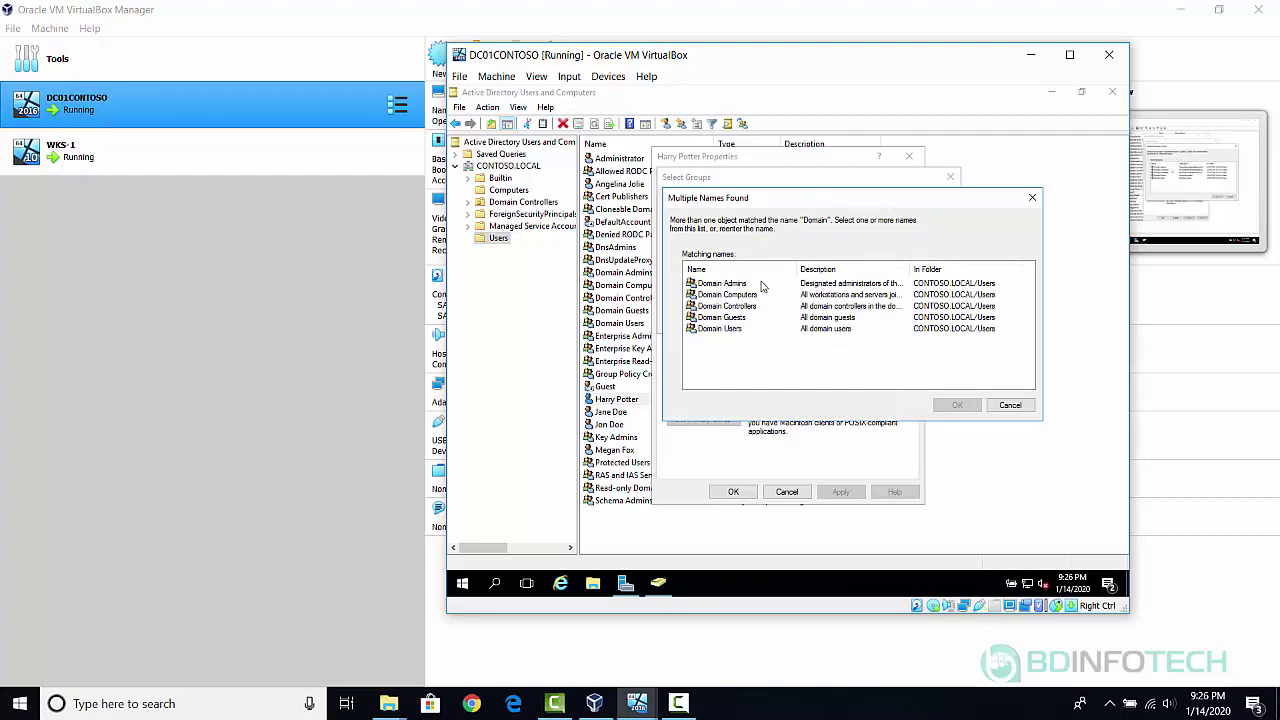
{"action": "double_click", "coordinate": [736, 285]}
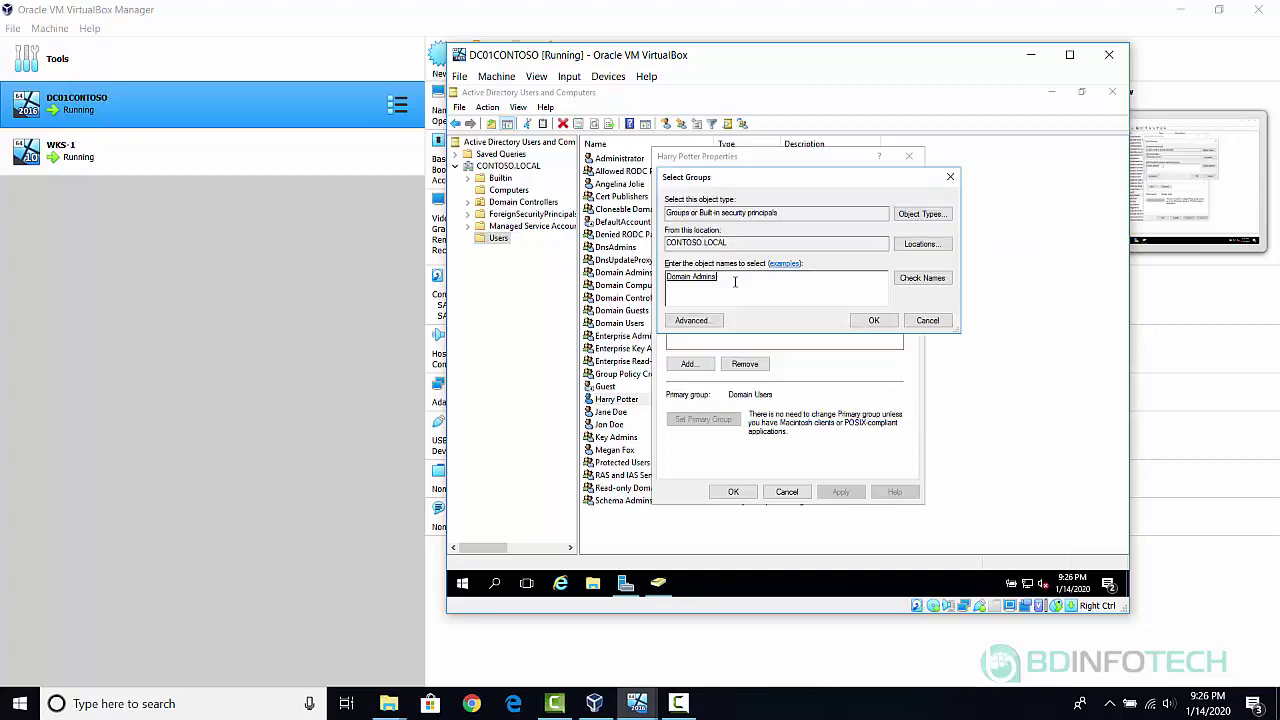
{"action": "left_click", "coordinate": [876, 320]}
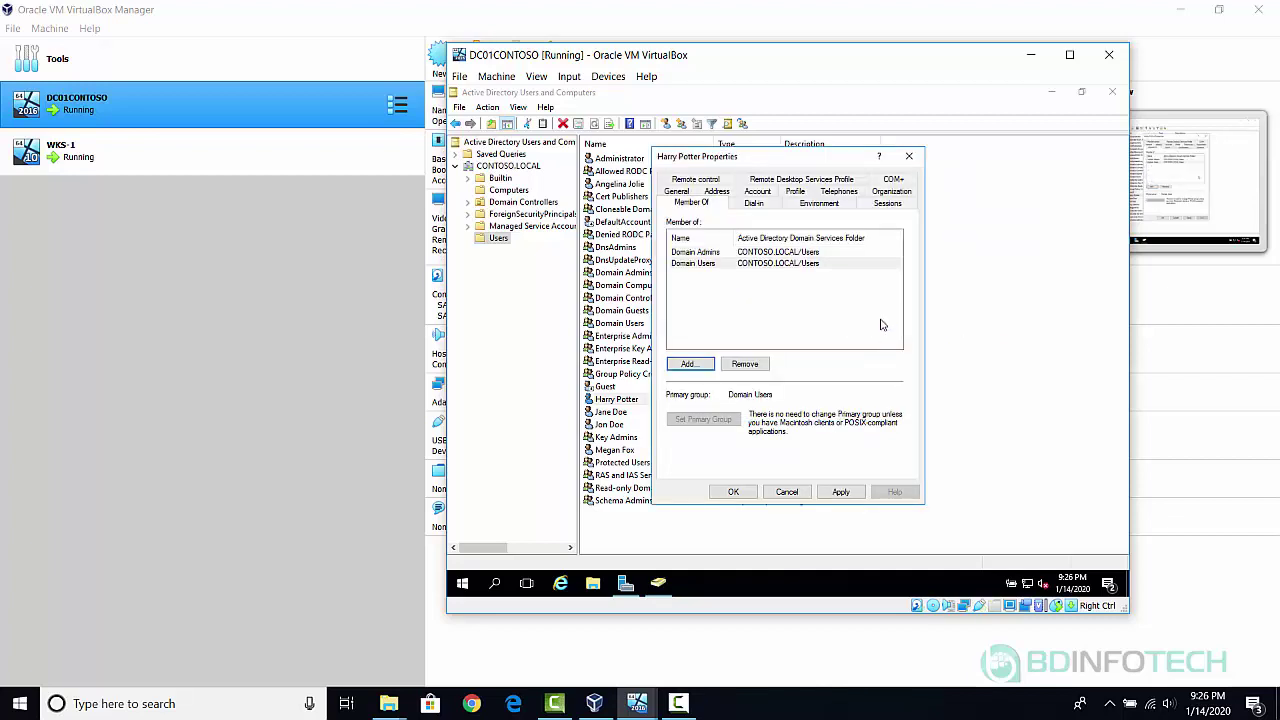
{"action": "left_click", "coordinate": [733, 492]}
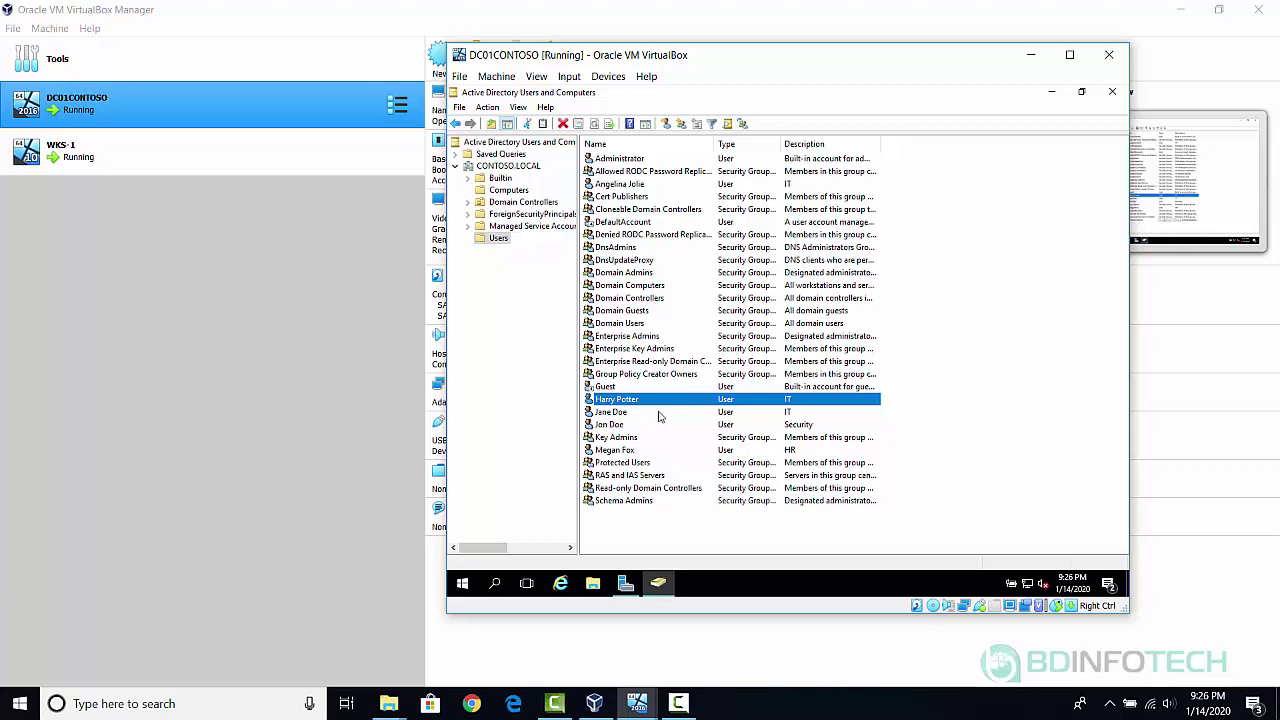
{"action": "double_click", "coordinate": [606, 414]}
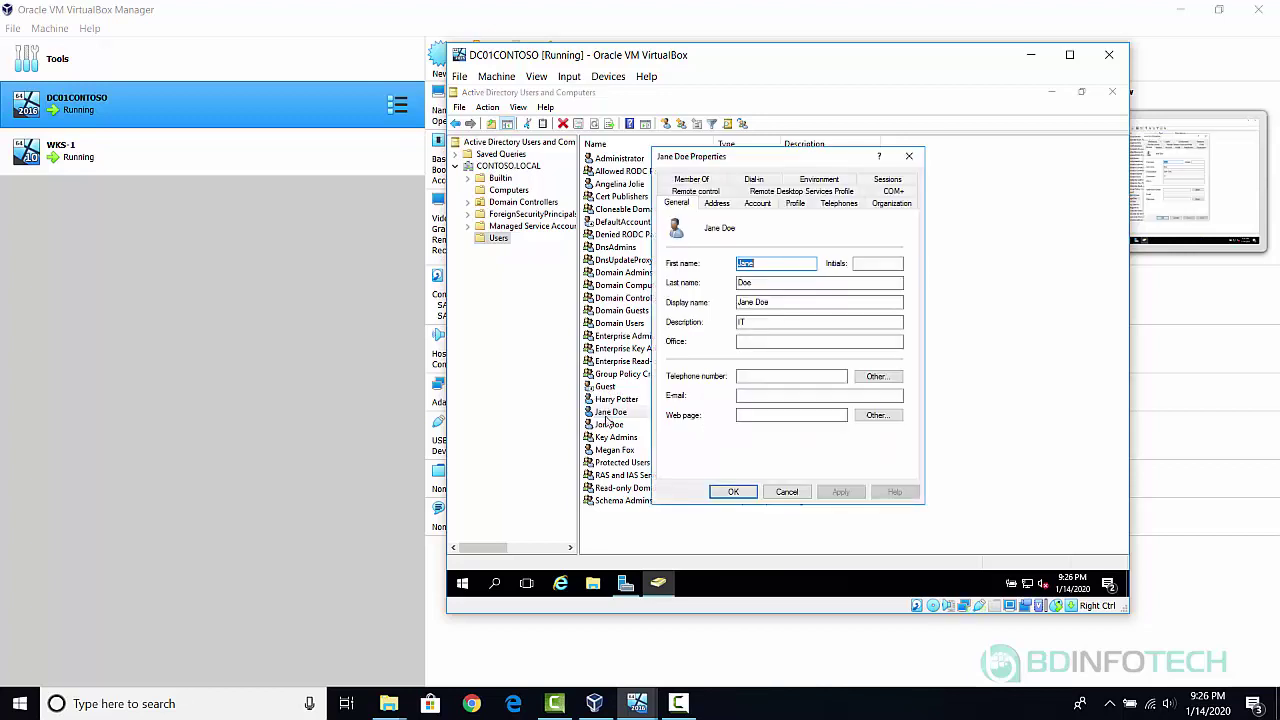
{"action": "left_click", "coordinate": [690, 179]}
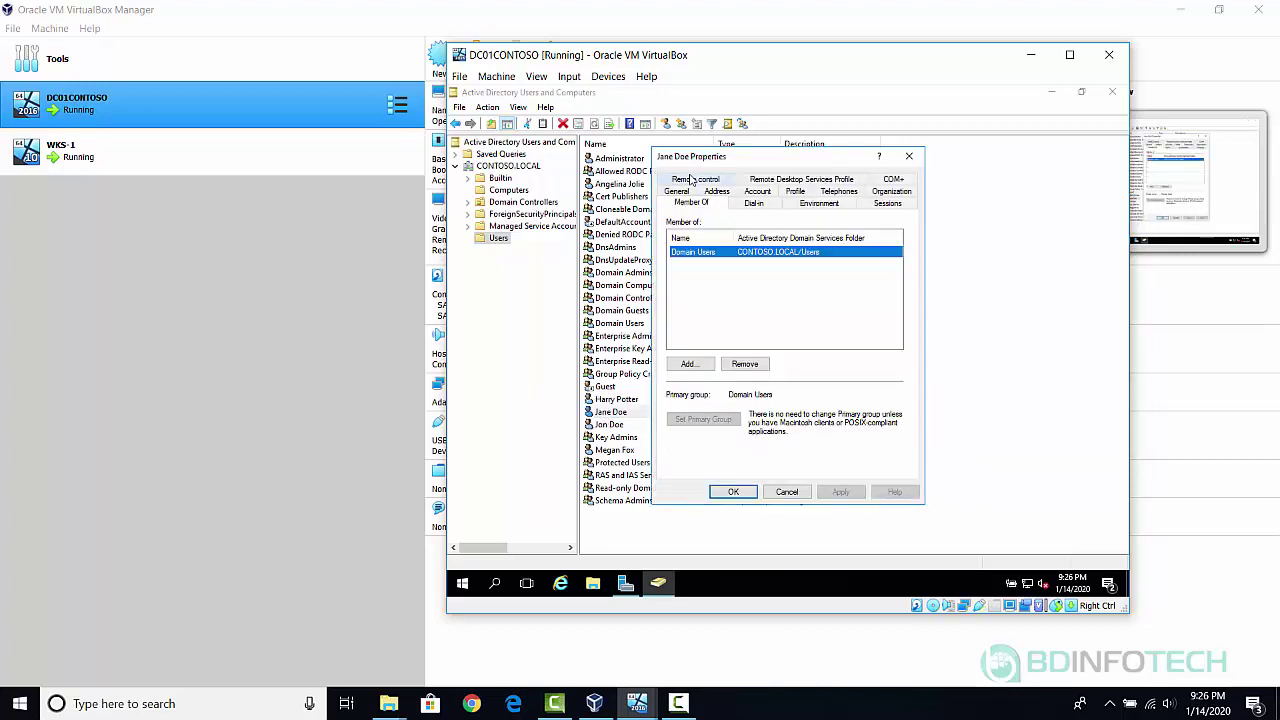
{"action": "left_click", "coordinate": [786, 493]}
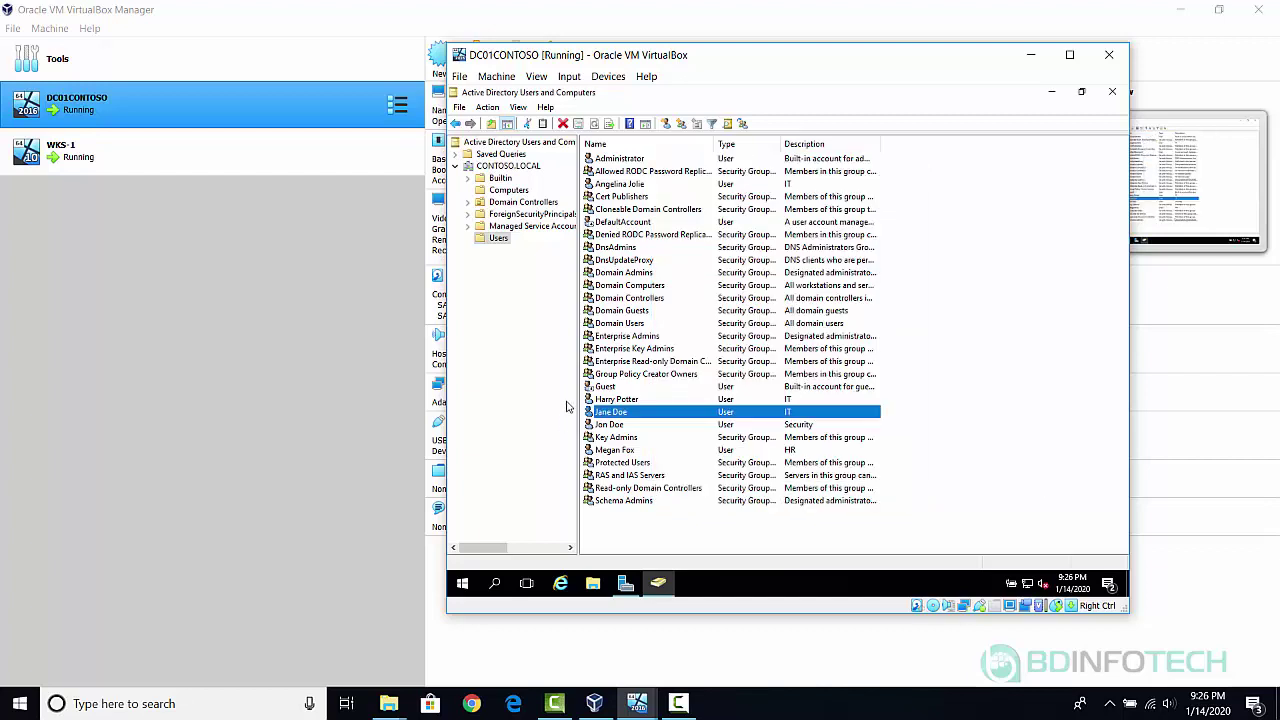
{"action": "left_click", "coordinate": [612, 425]}
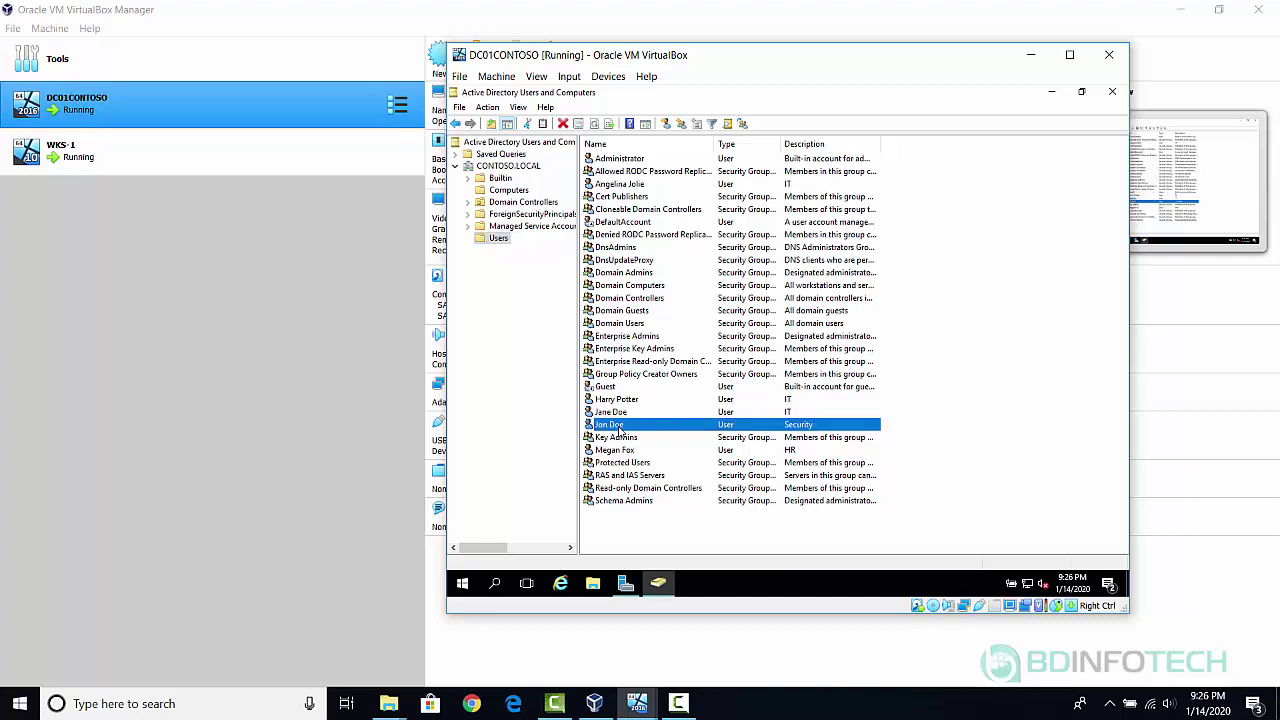
{"action": "double_click", "coordinate": [648, 430]}
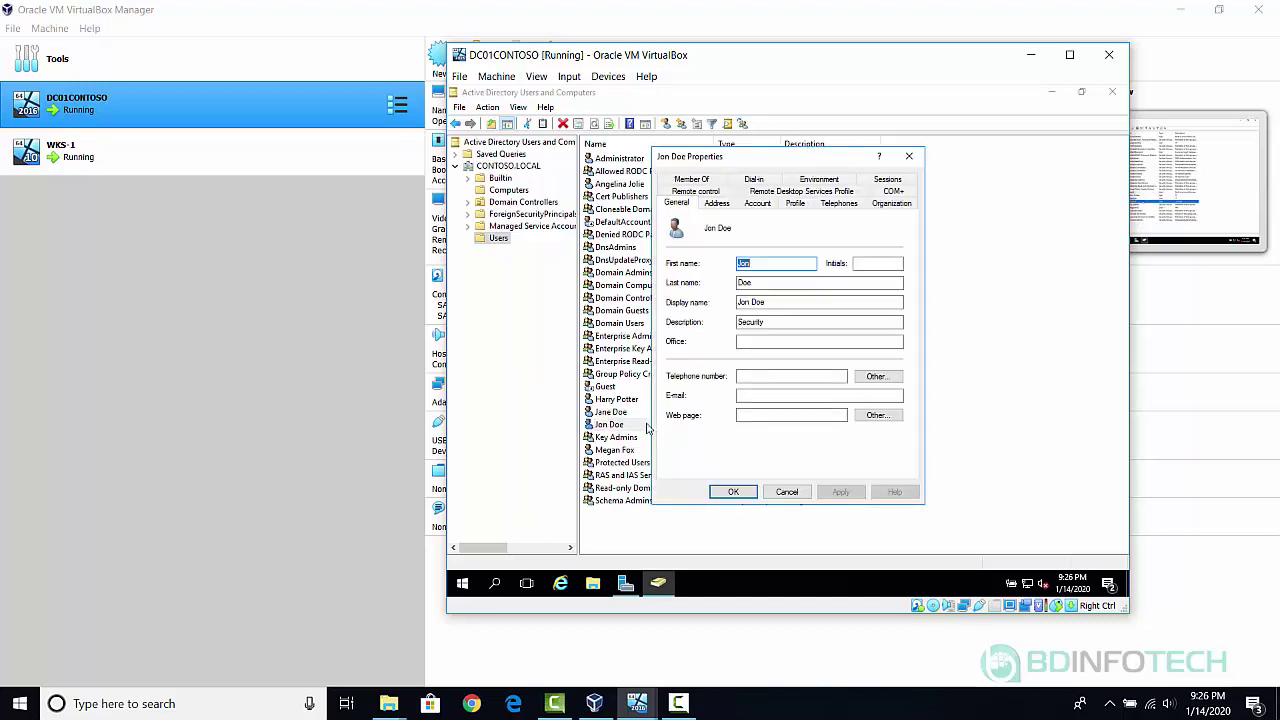
{"action": "left_click", "coordinate": [692, 180]}
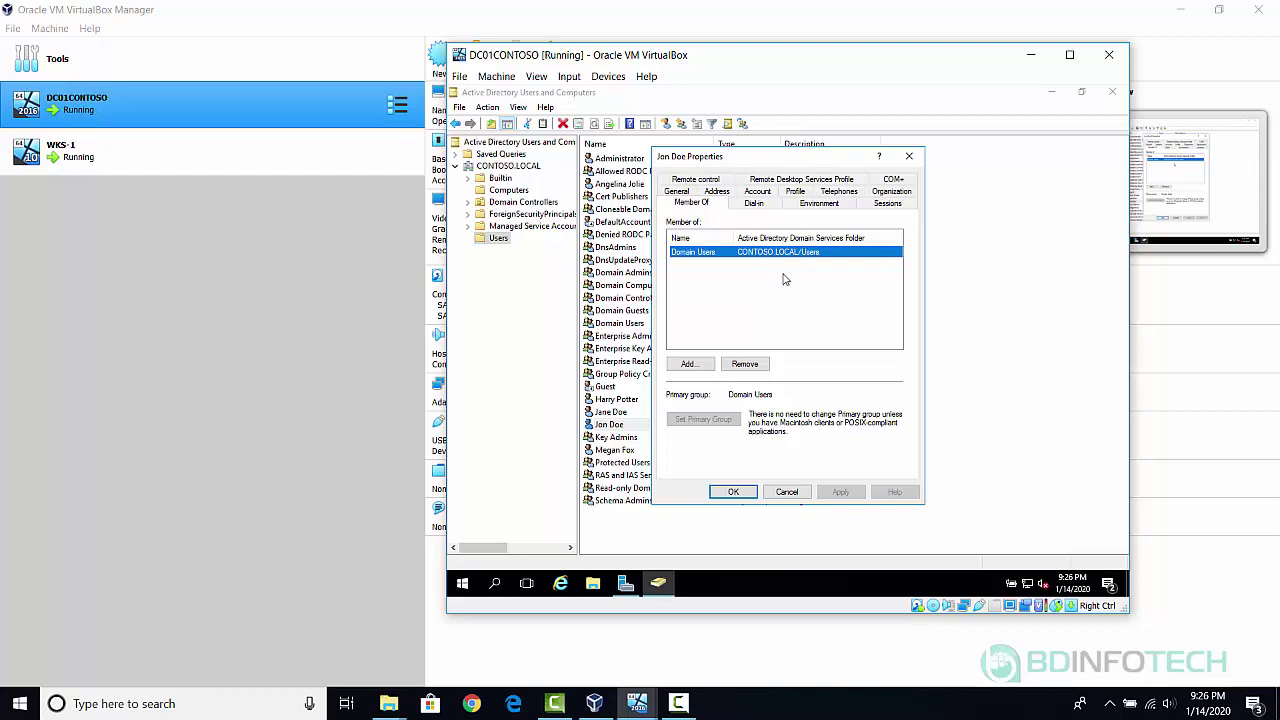
{"action": "left_click", "coordinate": [798, 493]}
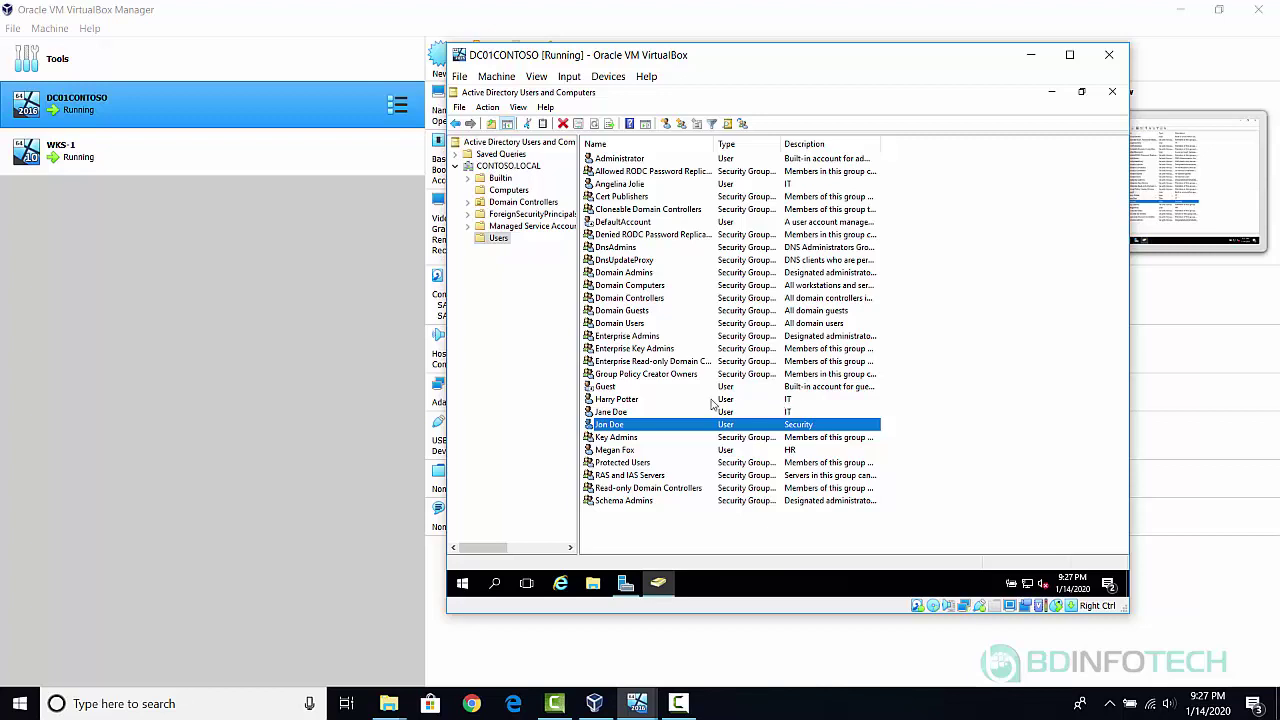
Open the Builtin container and widen the Name column so full group names are readable.
{"action": "left_click", "coordinate": [630, 400]}
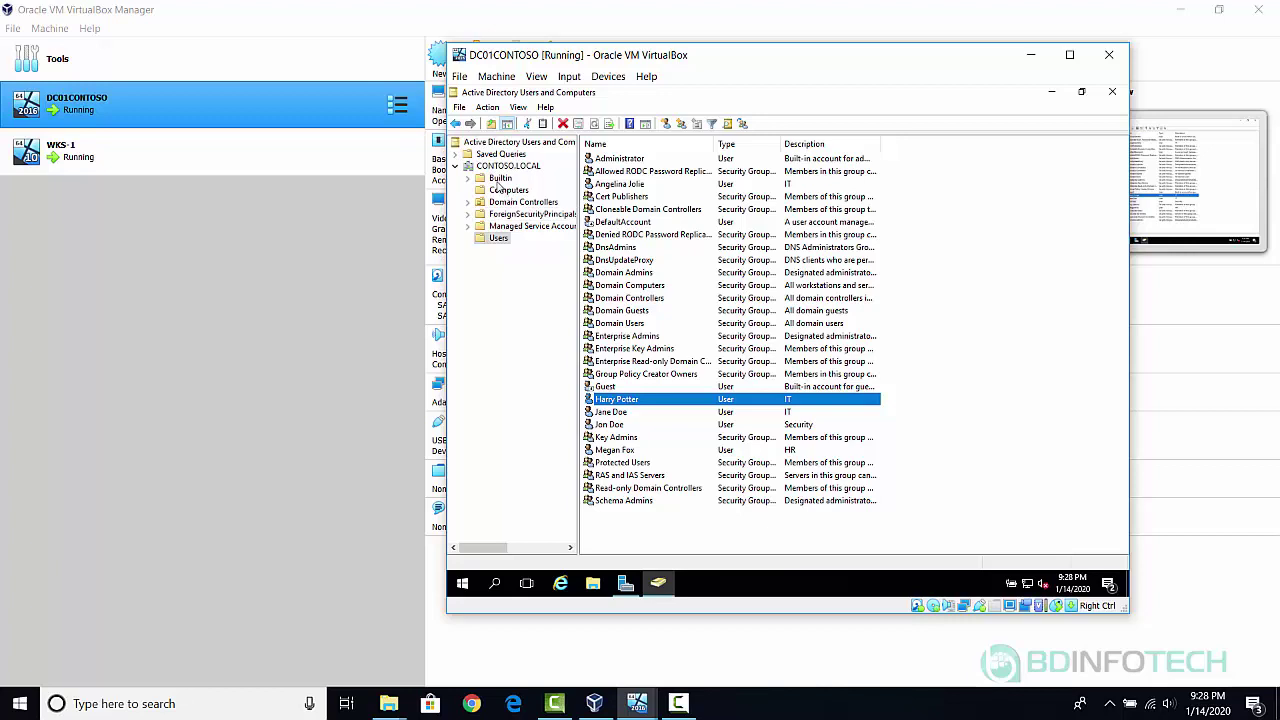
{"action": "left_click", "coordinate": [497, 178]}
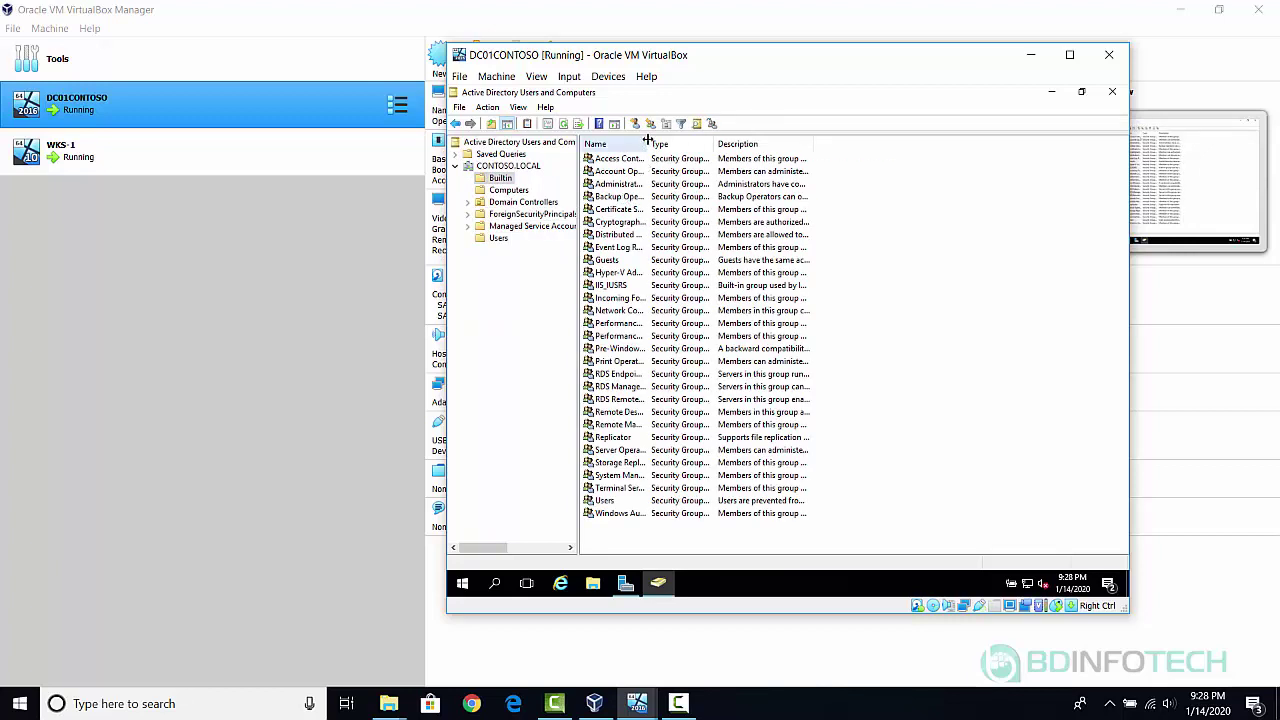
{"action": "left_click_drag", "start_coordinate": [648, 140], "coordinate": [730, 148]}
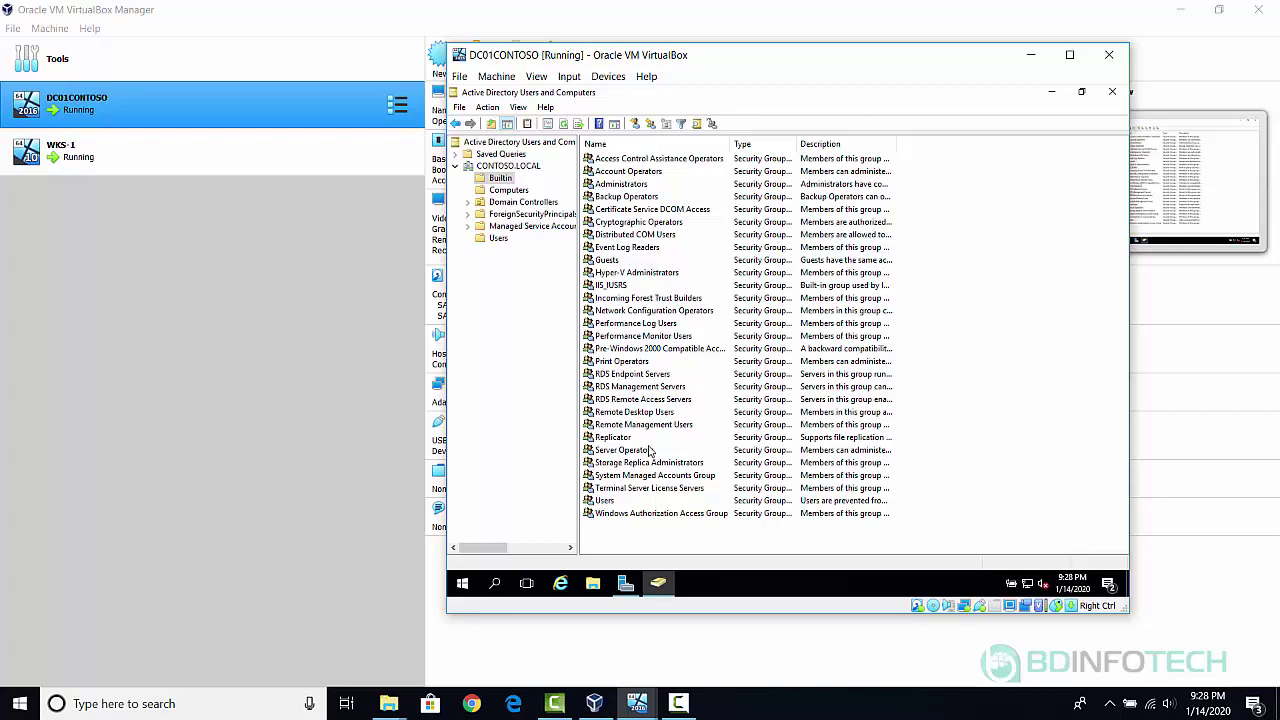
{"action": "left_click", "coordinate": [642, 378]}
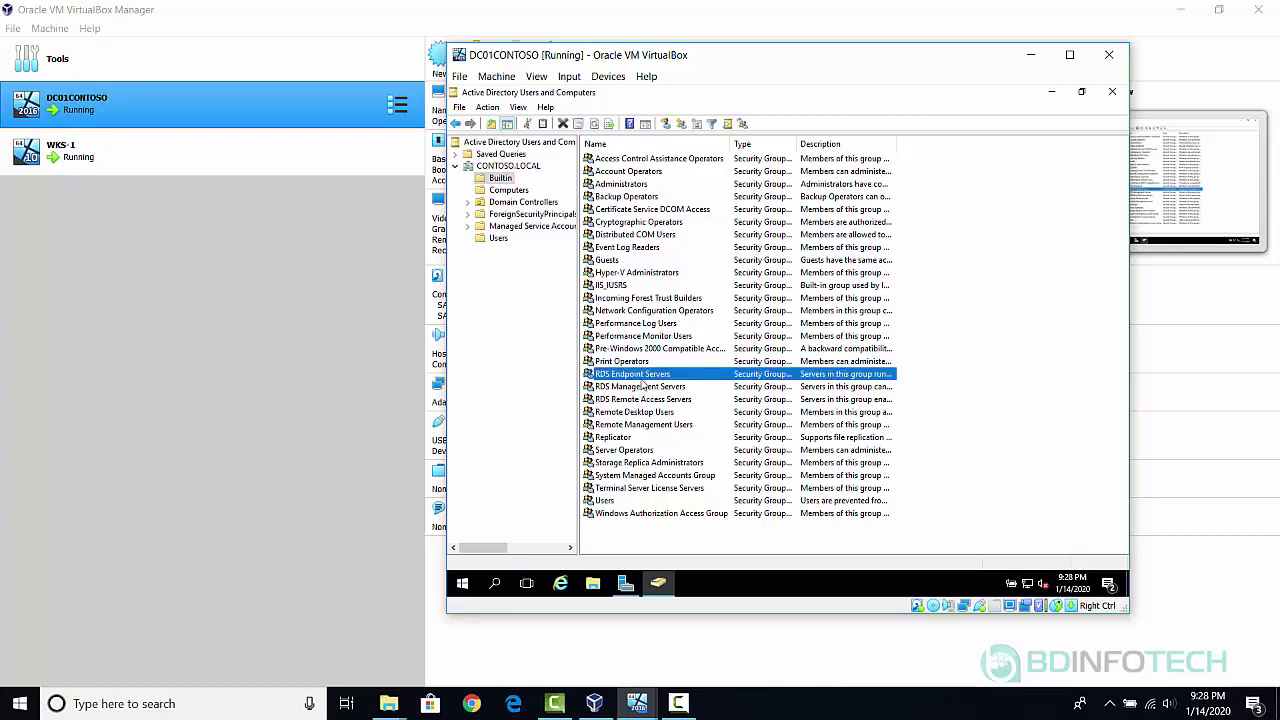
{"action": "key", "text": "d"}
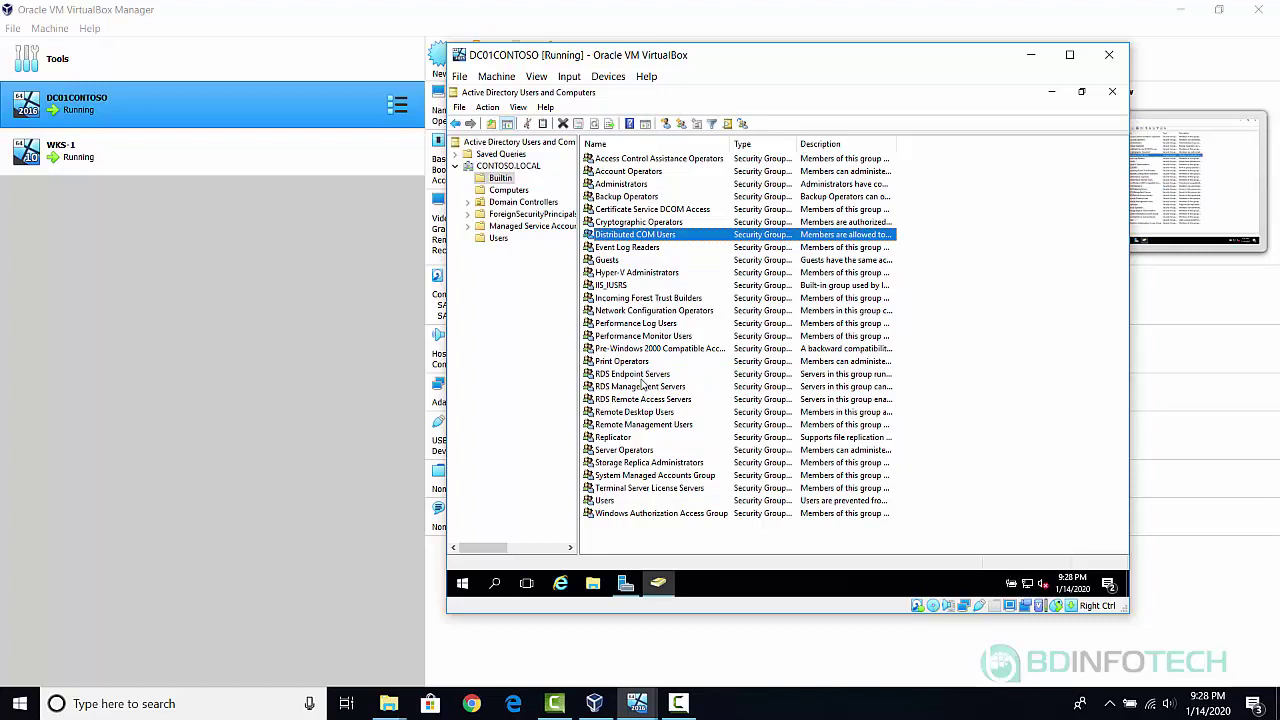
Verify Builtin Administrators contains Domain Admins, which includes the fourth user, then return to Users.
{"action": "double_click", "coordinate": [619, 187]}
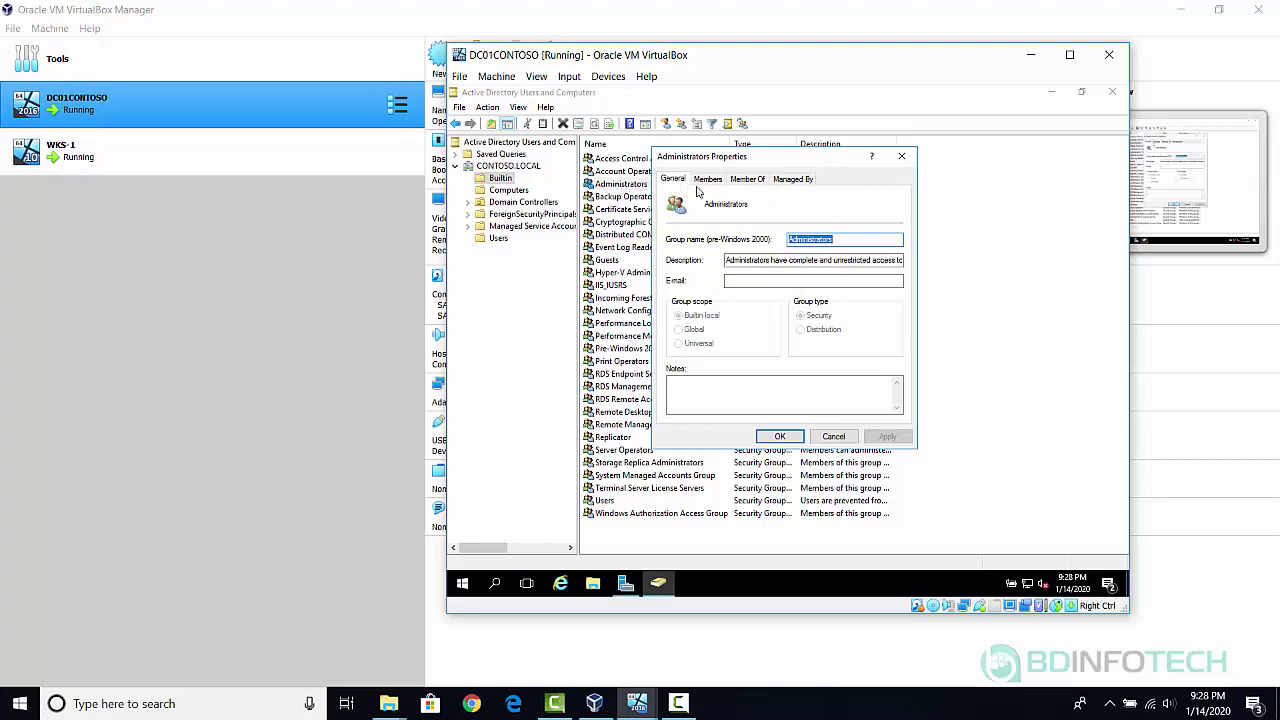
{"action": "left_click", "coordinate": [706, 181]}
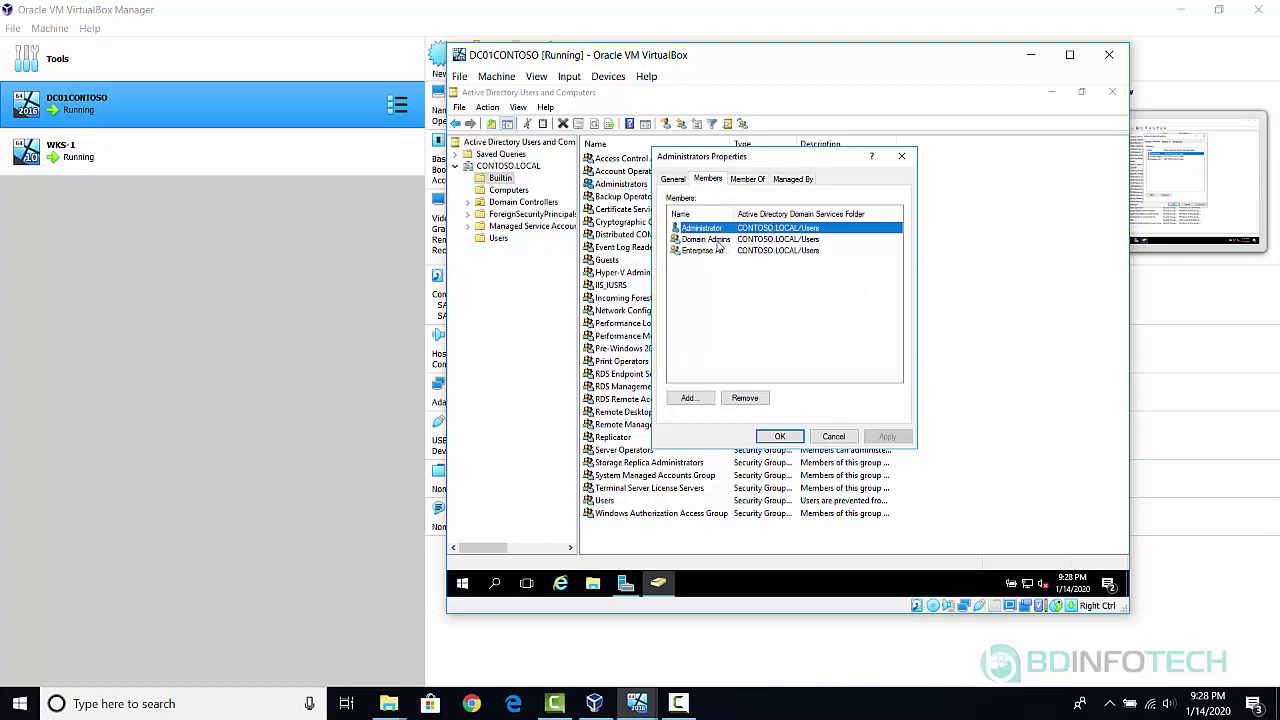
{"action": "double_click", "coordinate": [706, 240]}
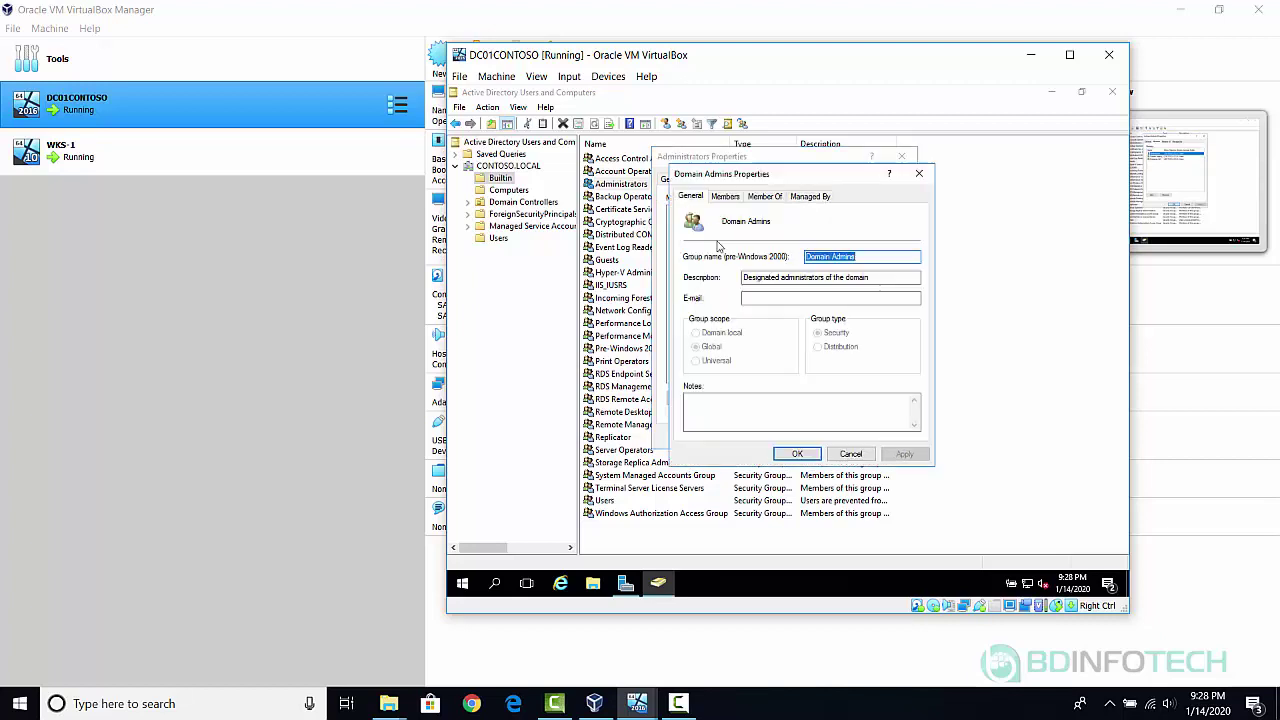
{"action": "left_click", "coordinate": [723, 197]}
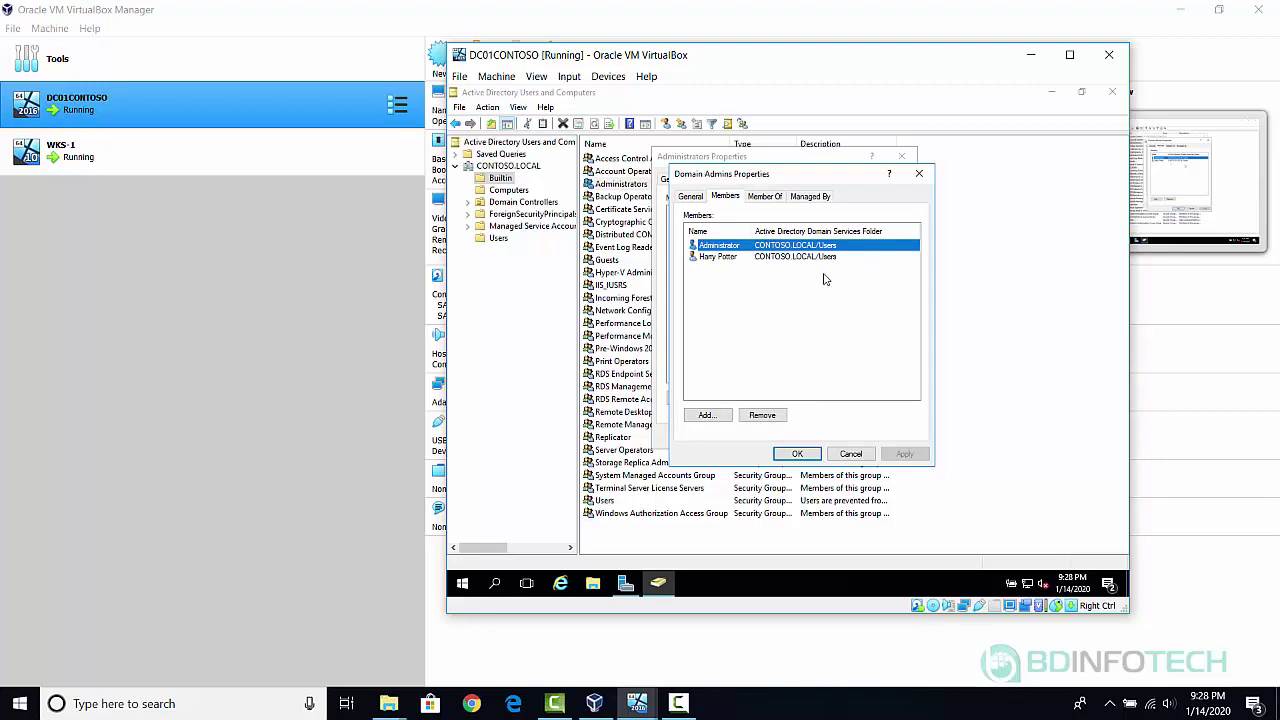
{"action": "left_click", "coordinate": [852, 455]}
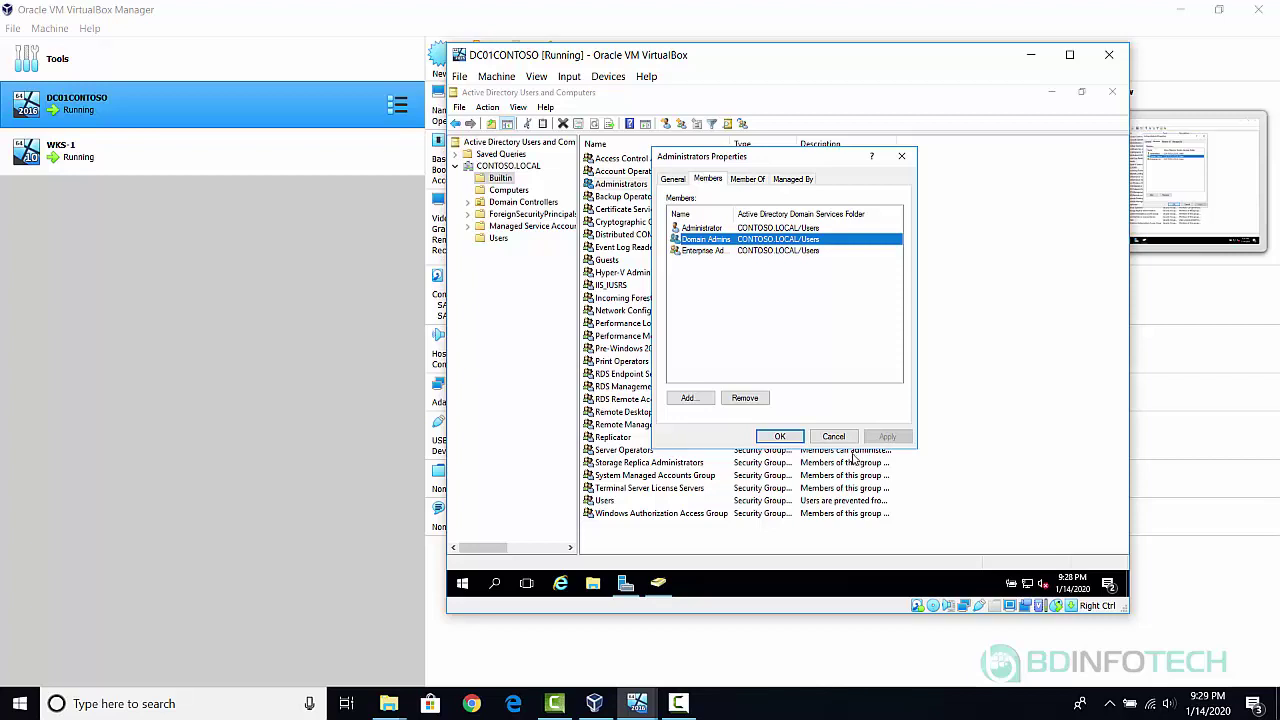
{"action": "left_click", "coordinate": [833, 437]}
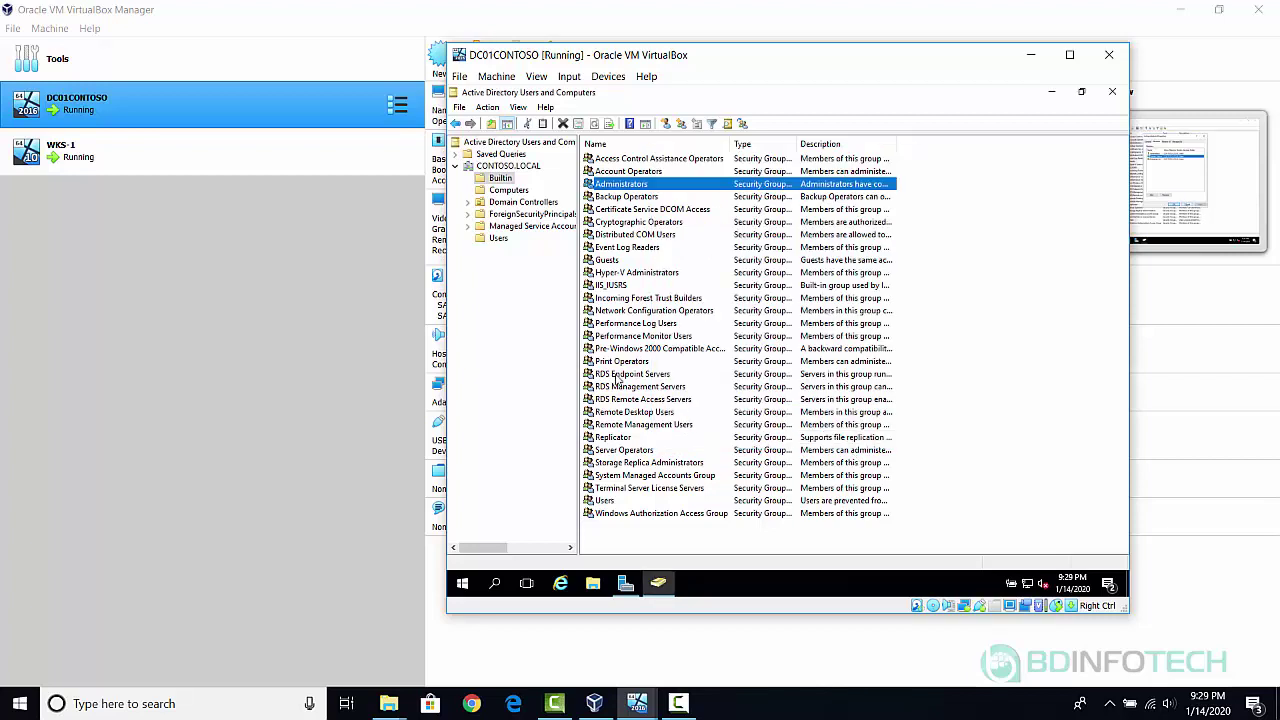
{"action": "left_click", "coordinate": [498, 243]}
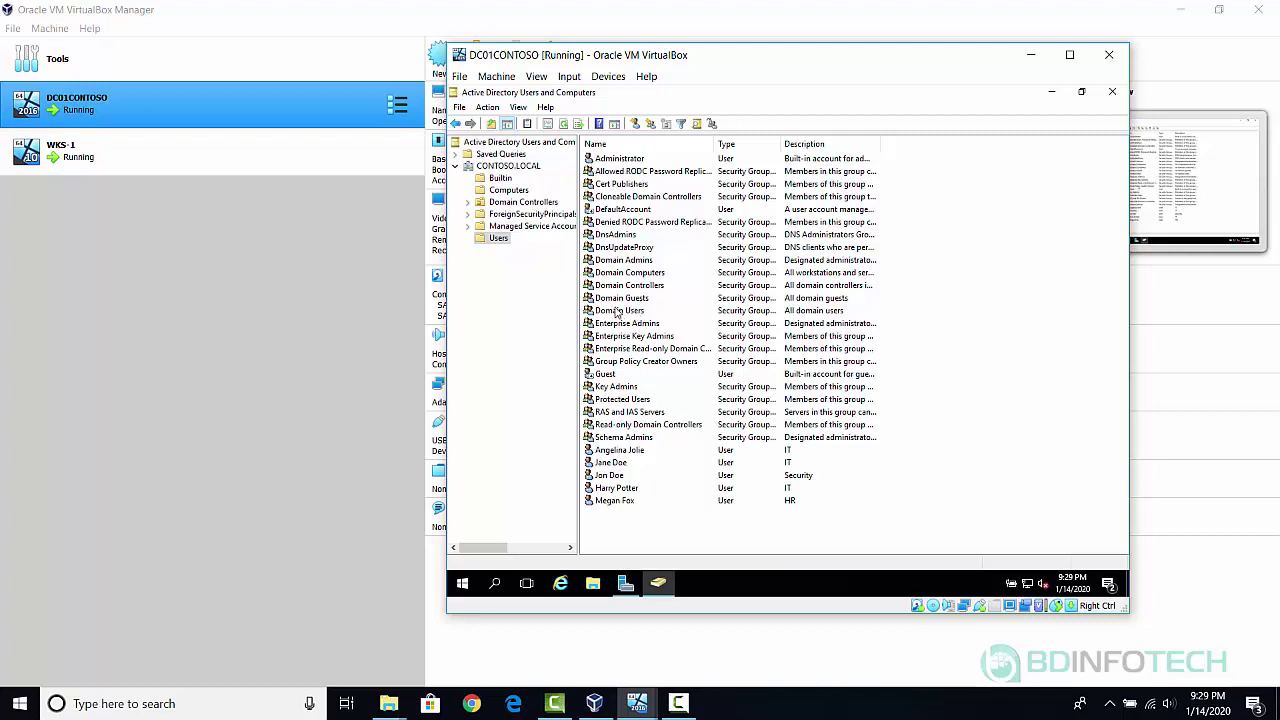
{"action": "double_click", "coordinate": [621, 261]}
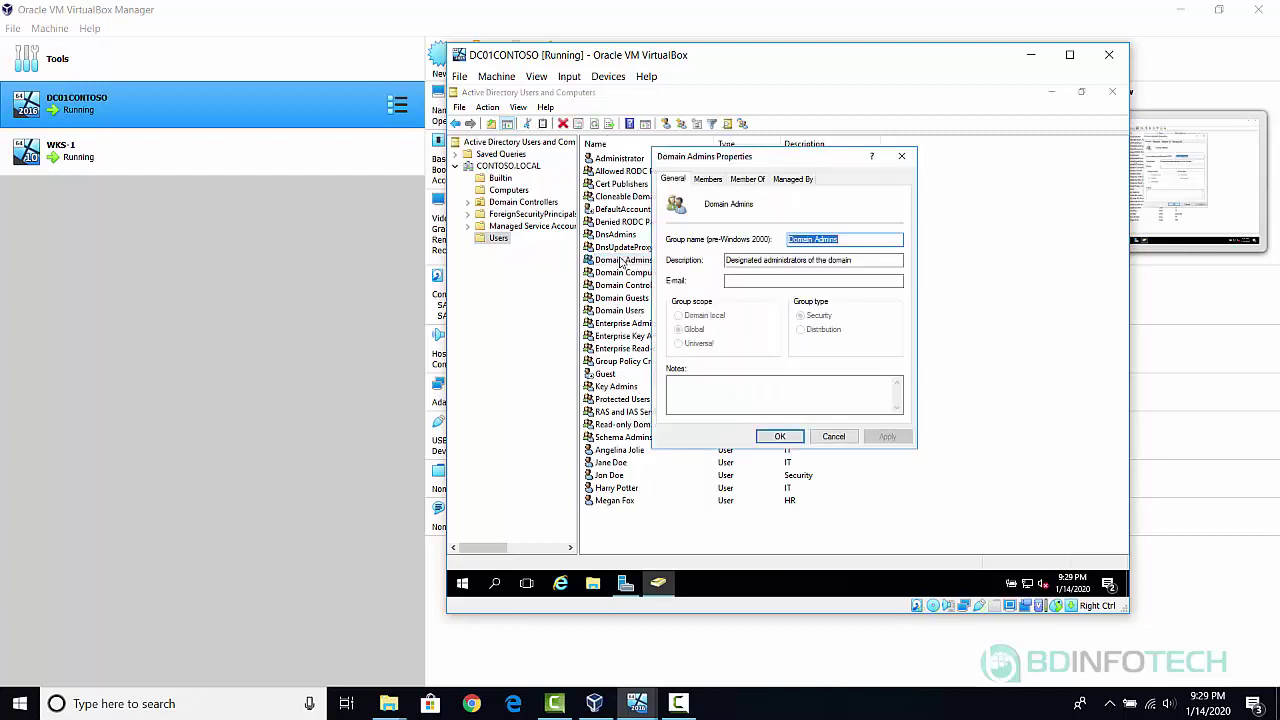
{"action": "left_click", "coordinate": [795, 441]}
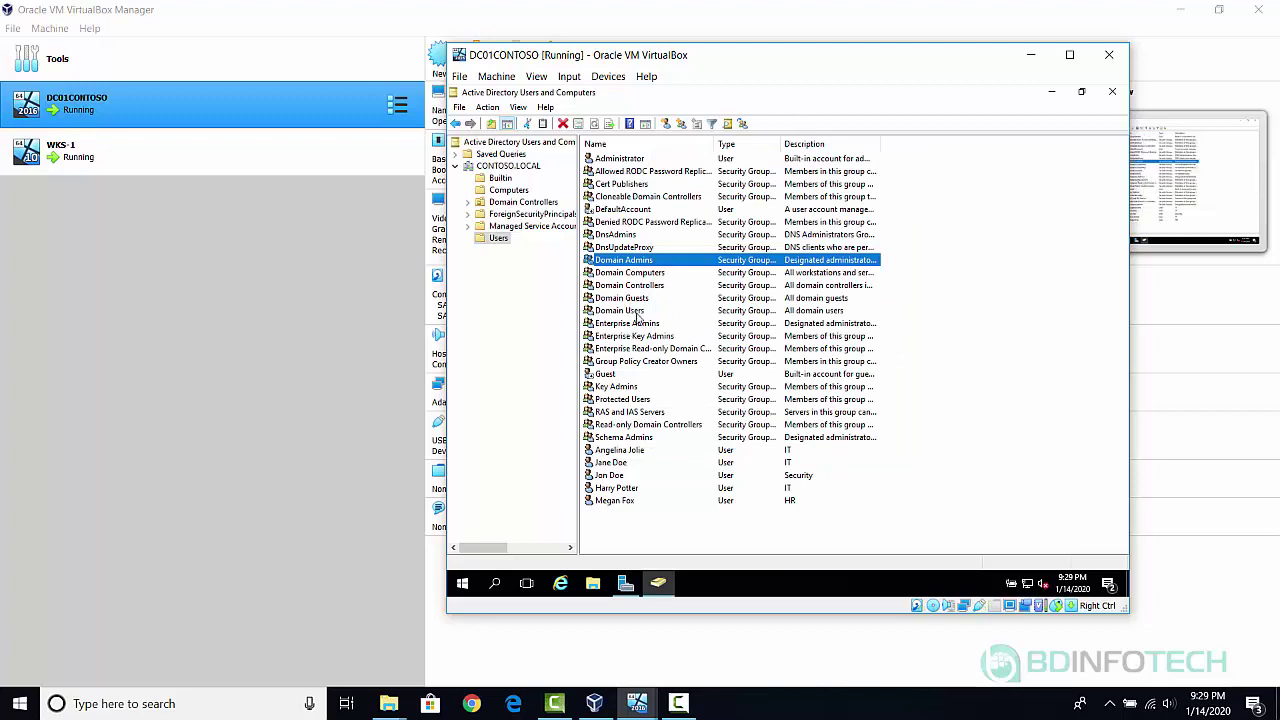
{"action": "double_click", "coordinate": [637, 314]}
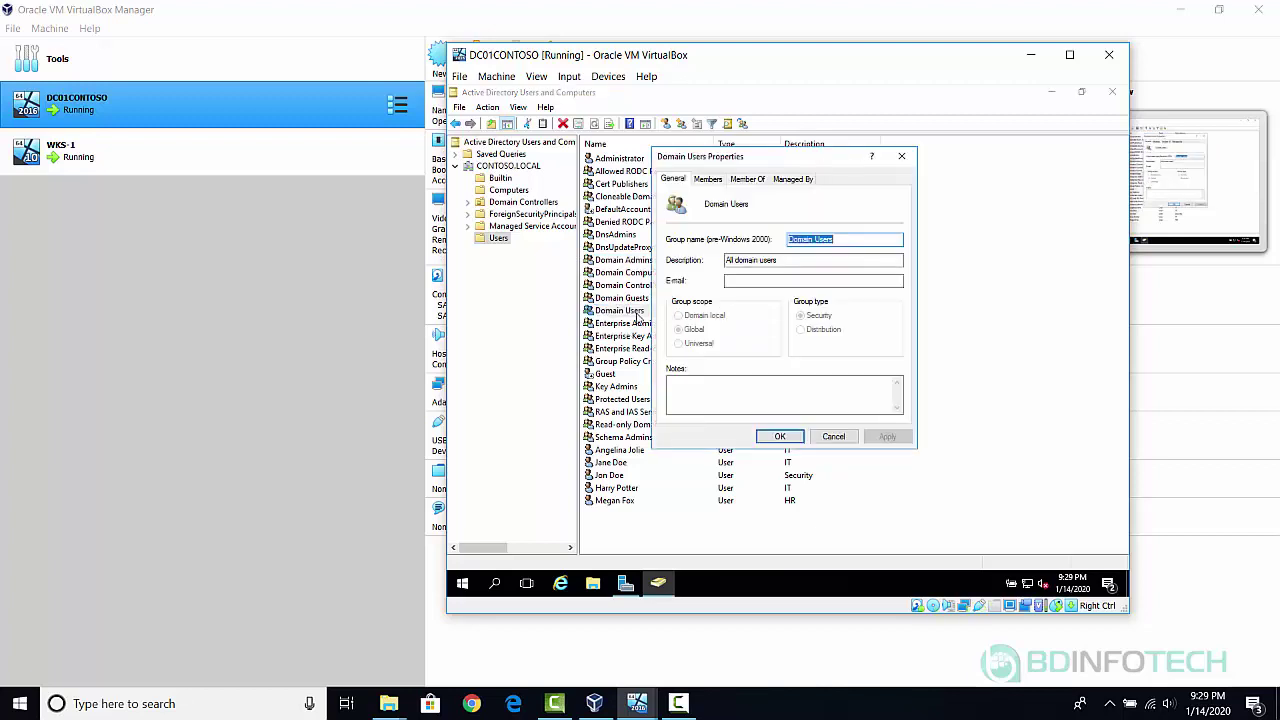
{"action": "left_click", "coordinate": [708, 180]}
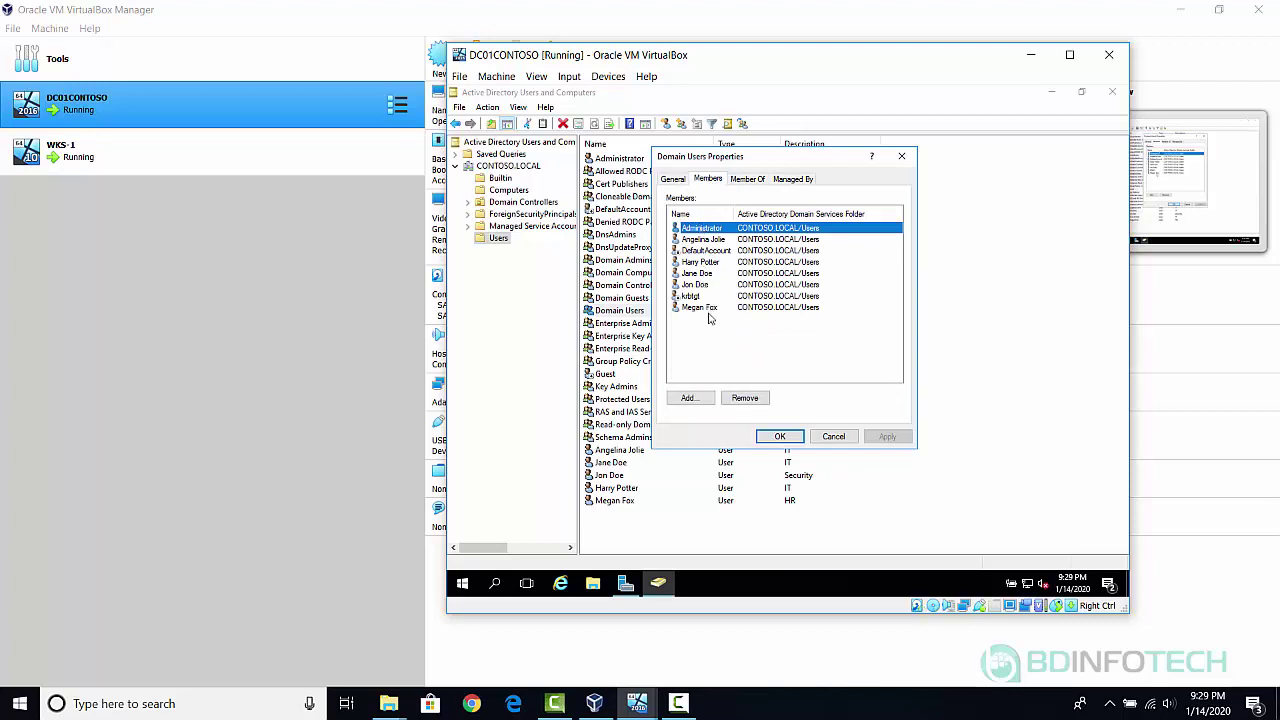
{"action": "left_click", "coordinate": [834, 438]}
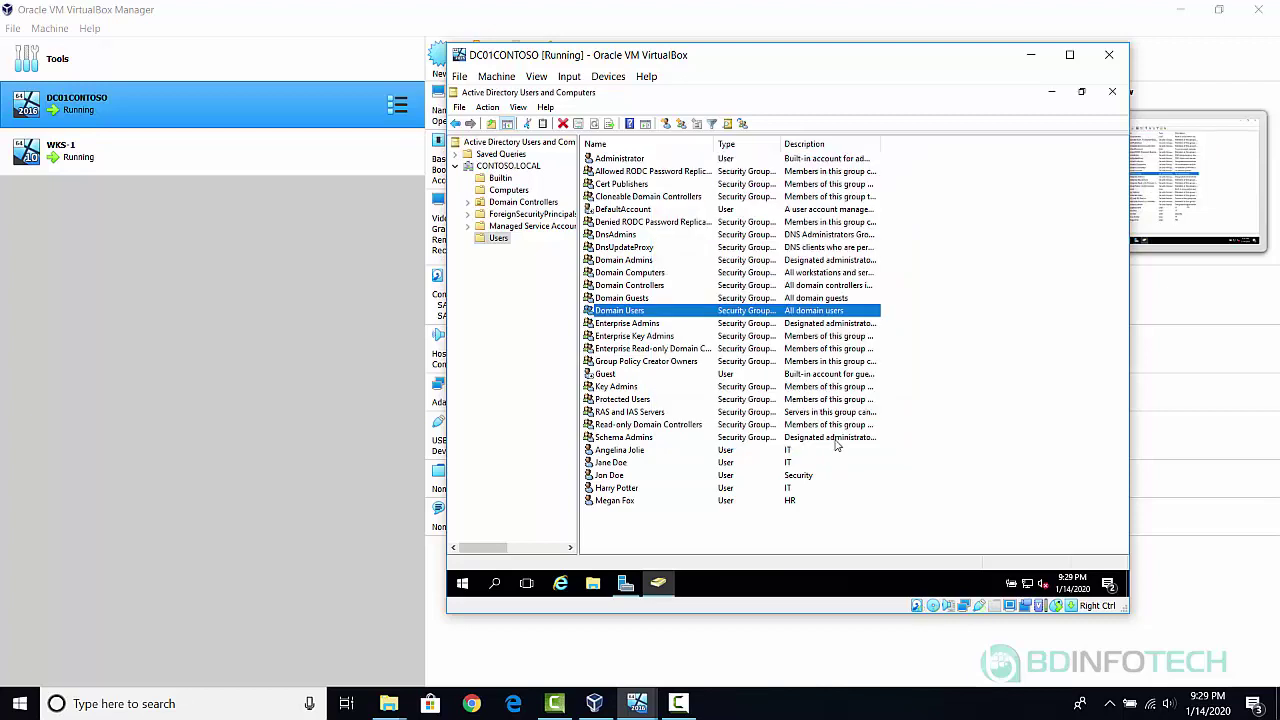
{"action": "double_click", "coordinate": [643, 261]}
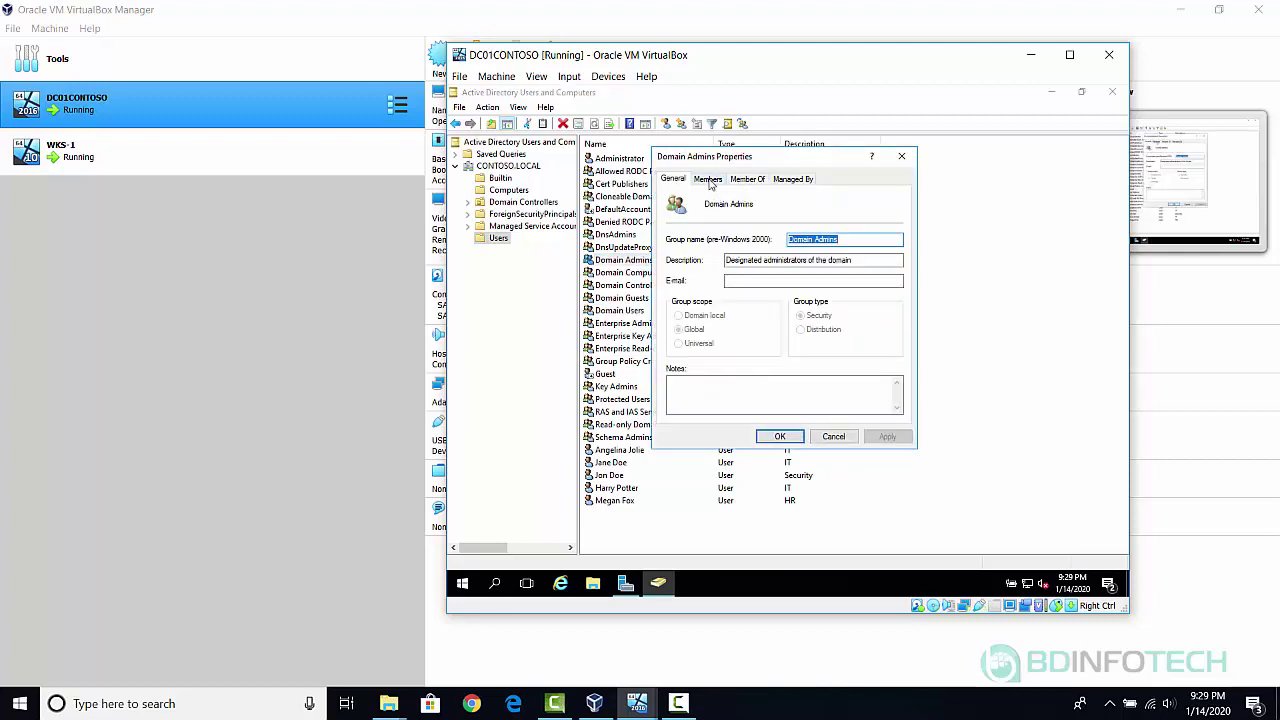
{"action": "left_click", "coordinate": [709, 181]}
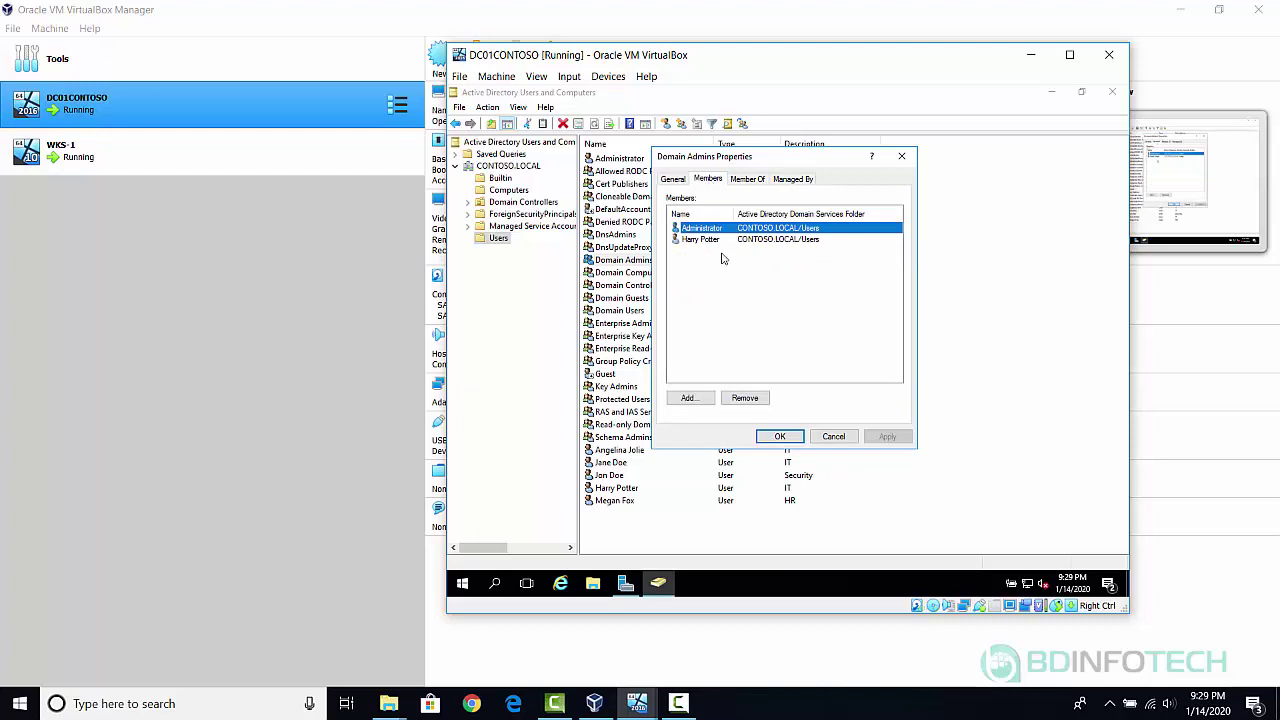
{"action": "left_click", "coordinate": [834, 437]}
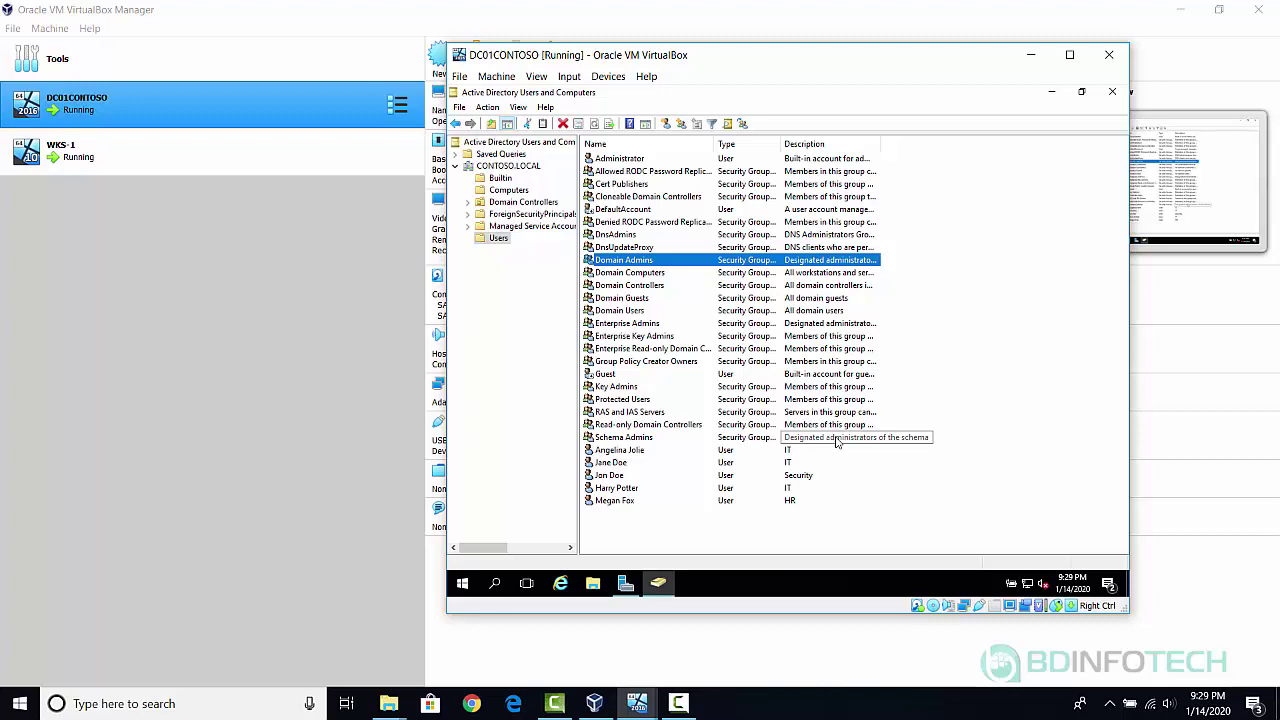
Create the global security group IT in the Users container.
{"action": "right_click", "coordinate": [498, 241]}
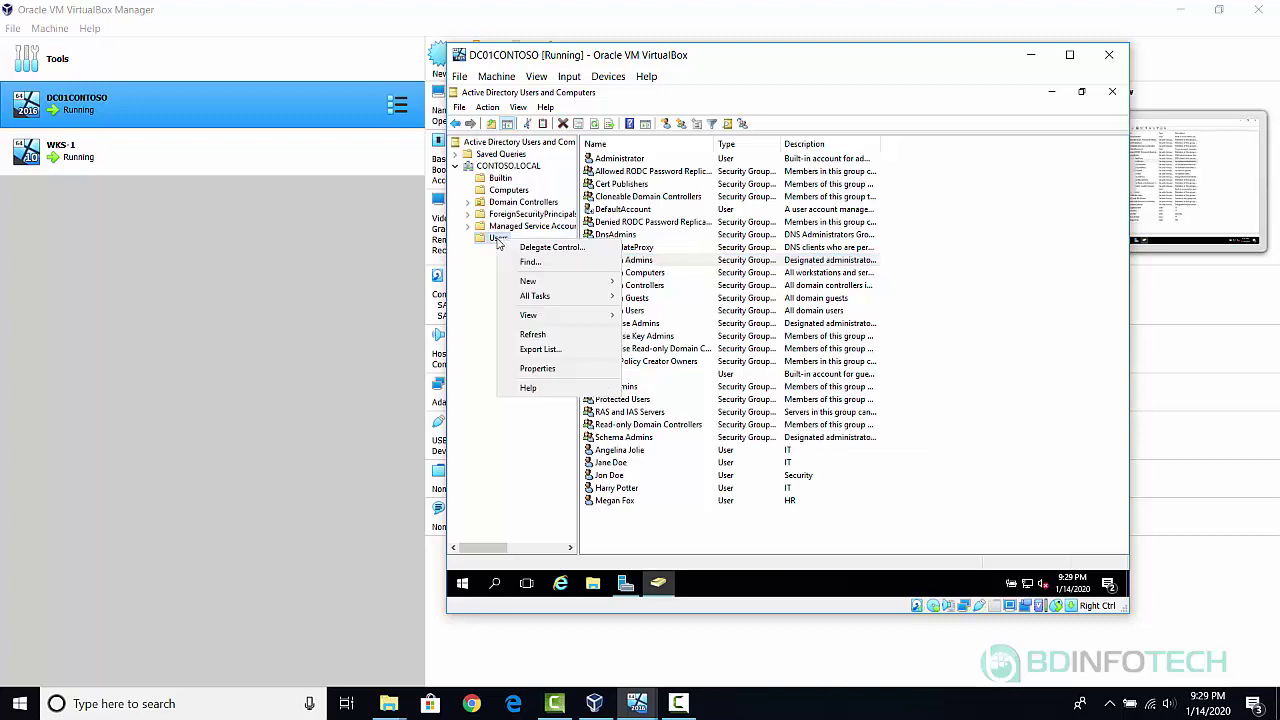
{"action": "mouse_move", "coordinate": [553, 287]}
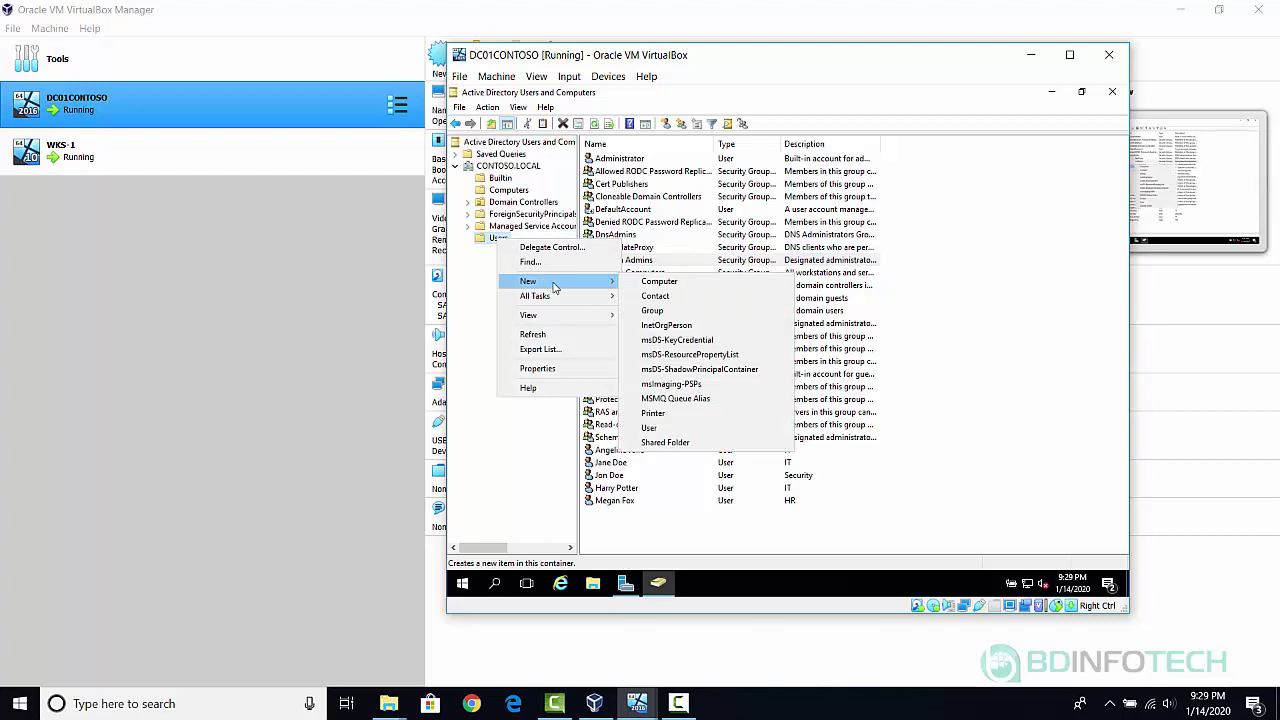
{"action": "left_click", "coordinate": [659, 313]}
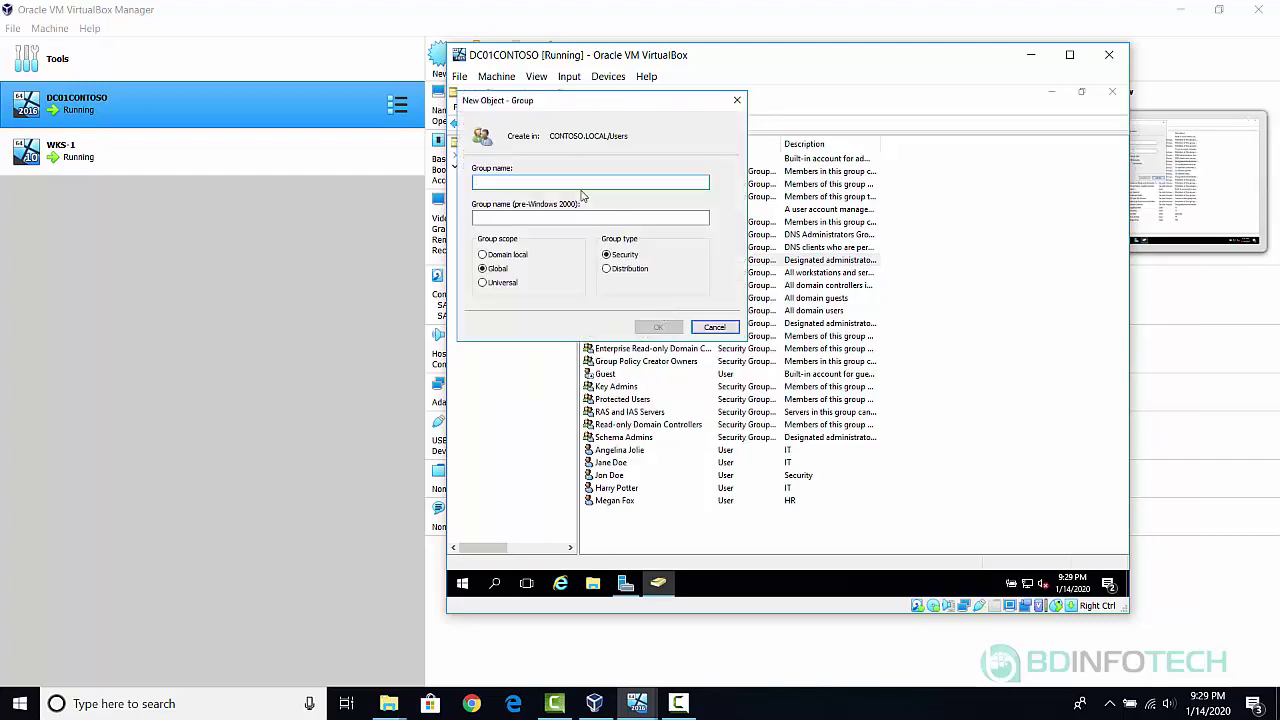
{"action": "type", "text": "IT"}
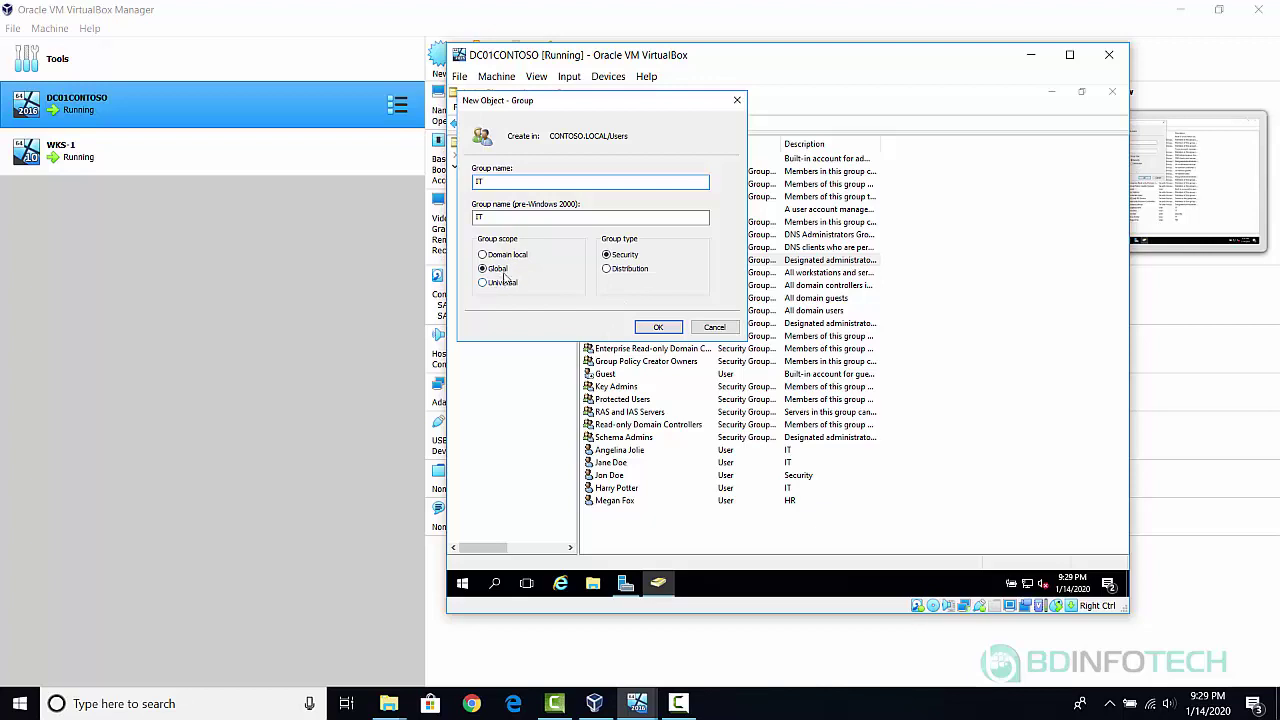
{"action": "left_click", "coordinate": [659, 329]}
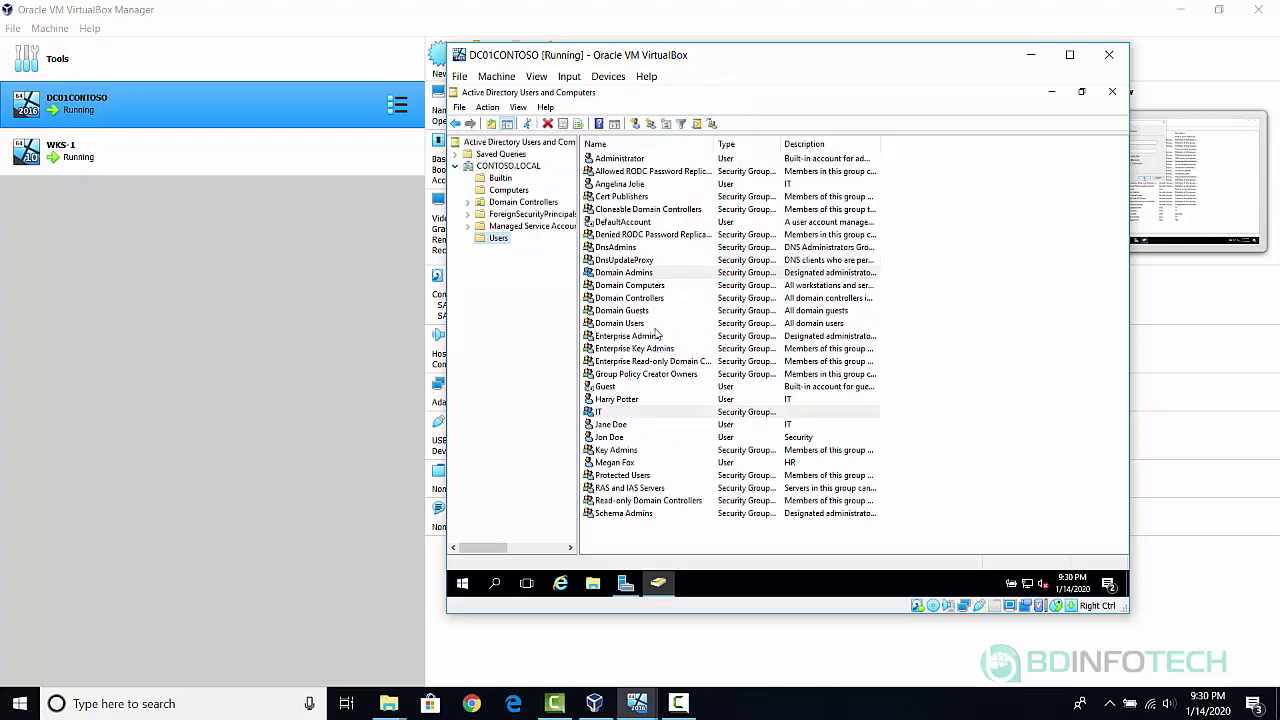
Create a second global security group named HR.
{"action": "right_click", "coordinate": [483, 242]}
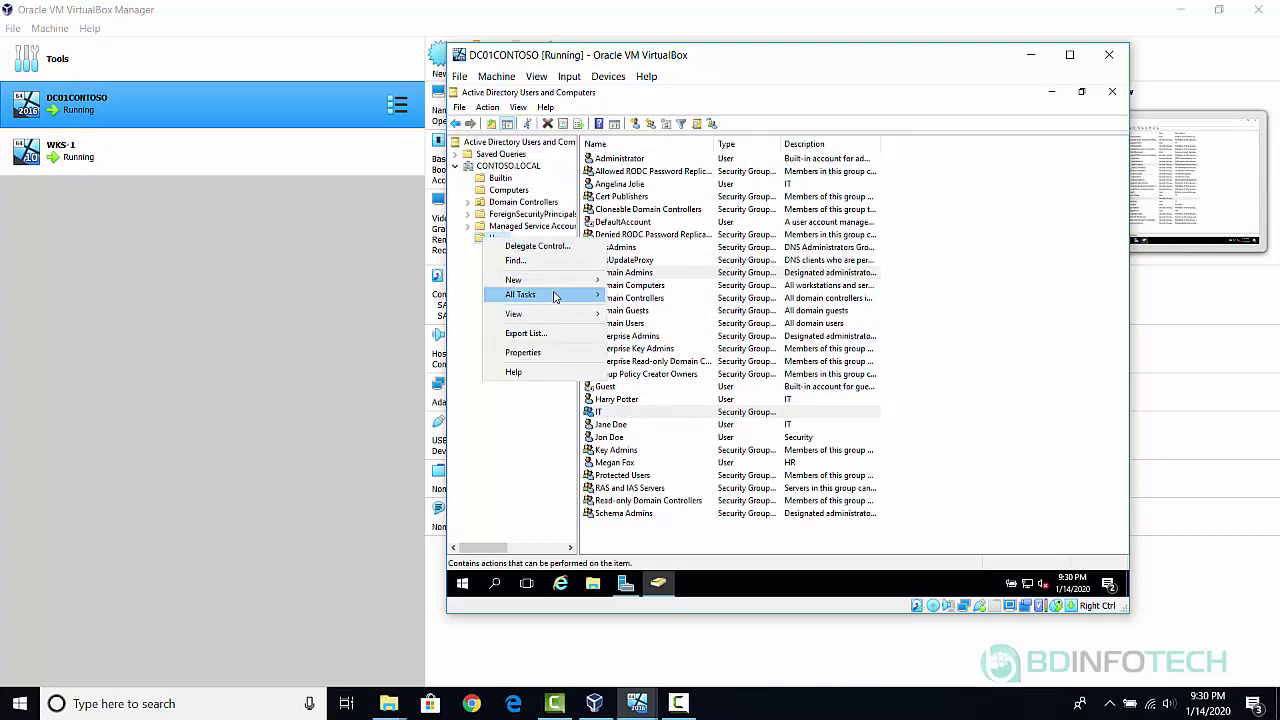
{"action": "mouse_move", "coordinate": [570, 287]}
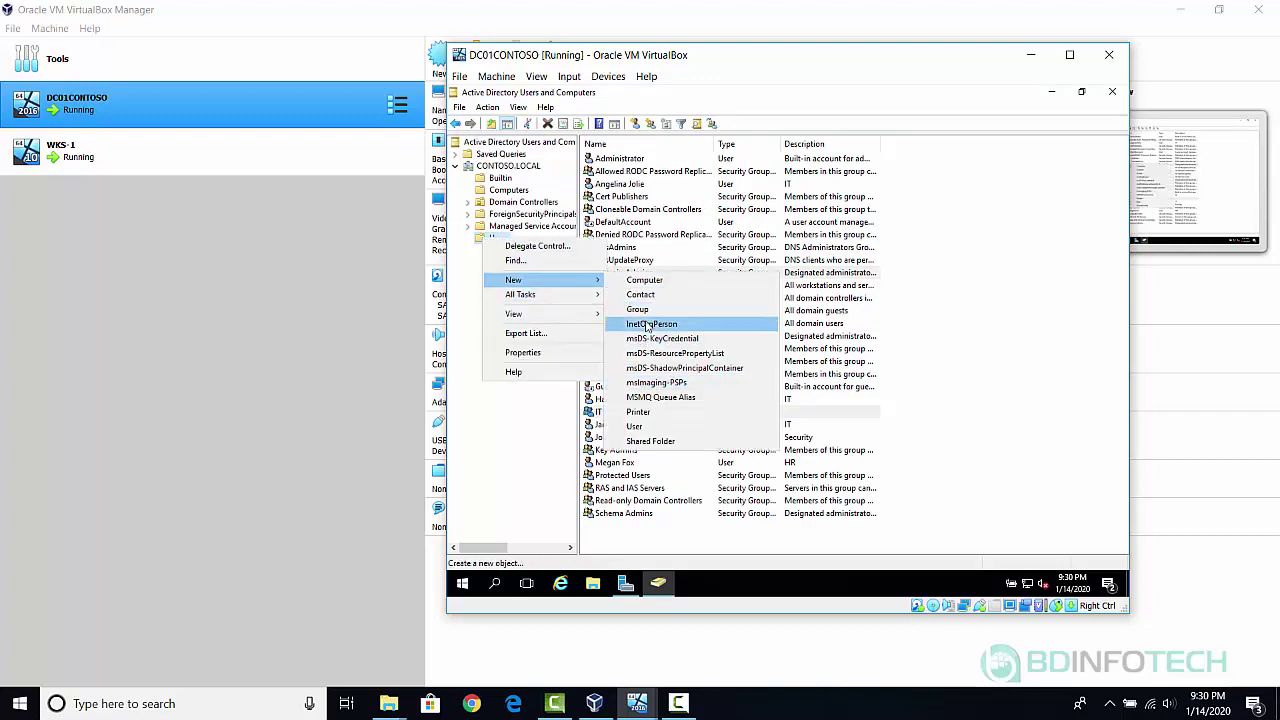
{"action": "left_click", "coordinate": [645, 309]}
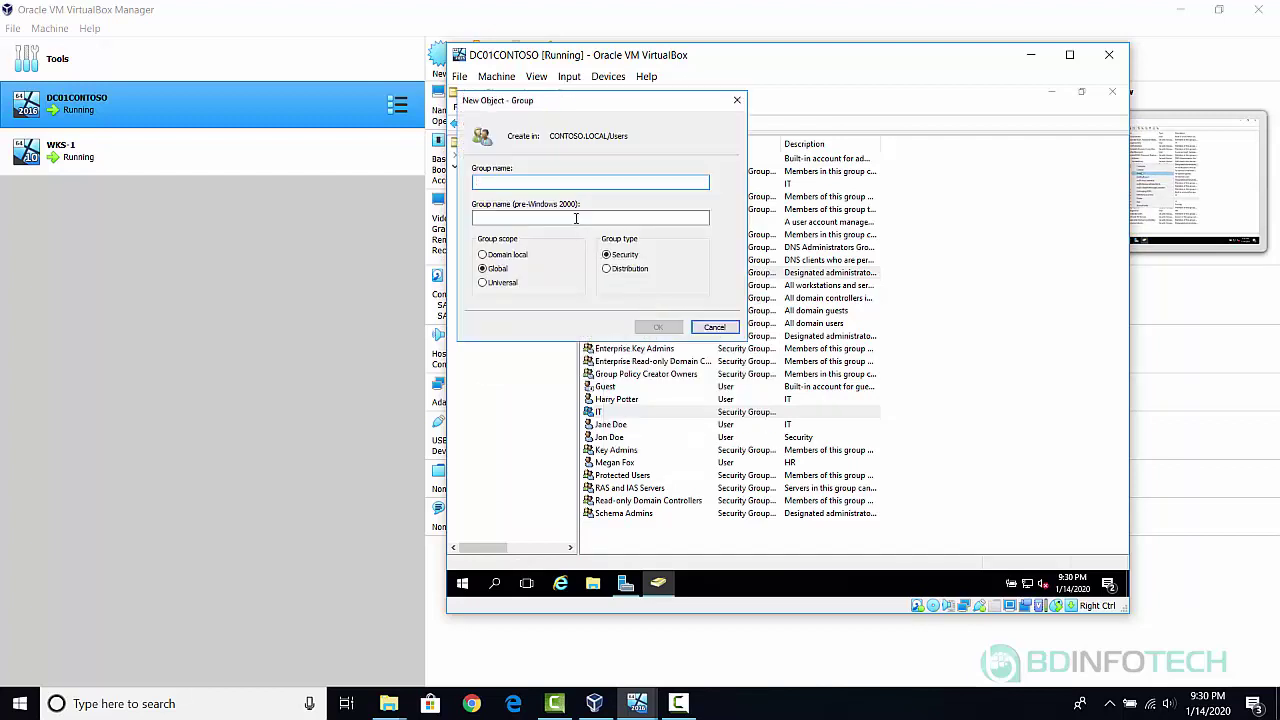
{"action": "type", "text": "HR"}
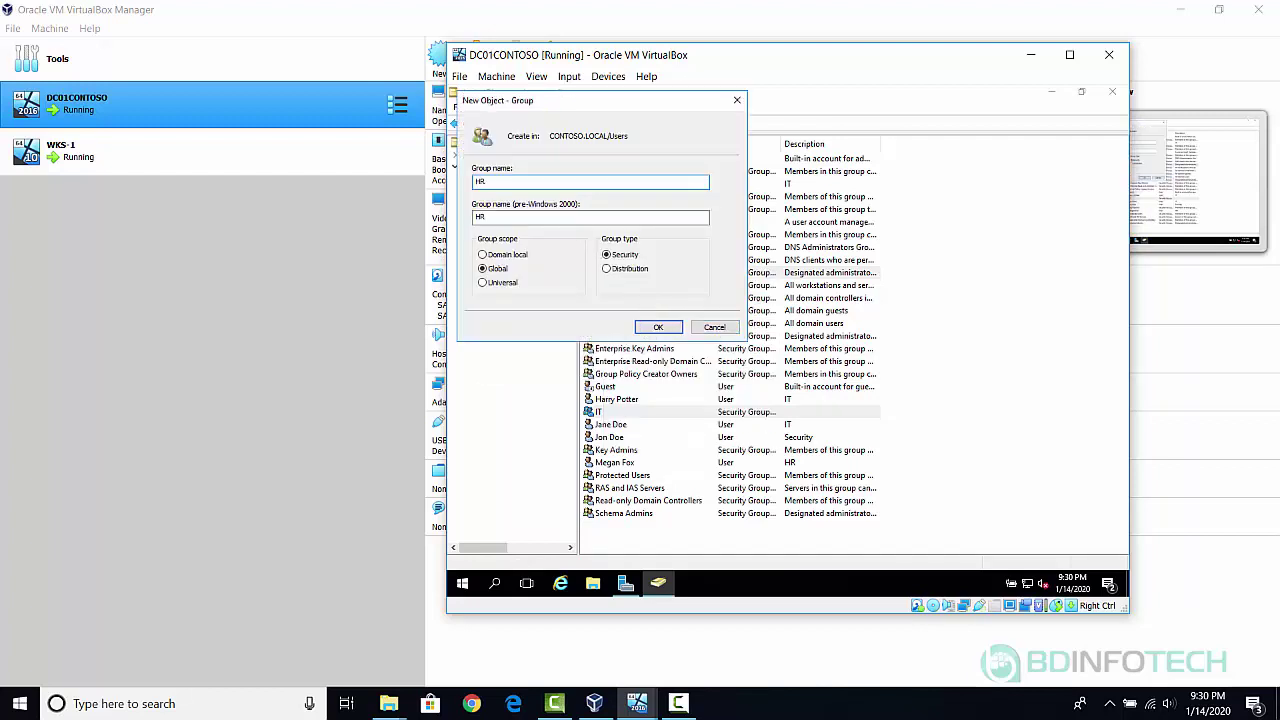
{"action": "left_click", "coordinate": [668, 330]}
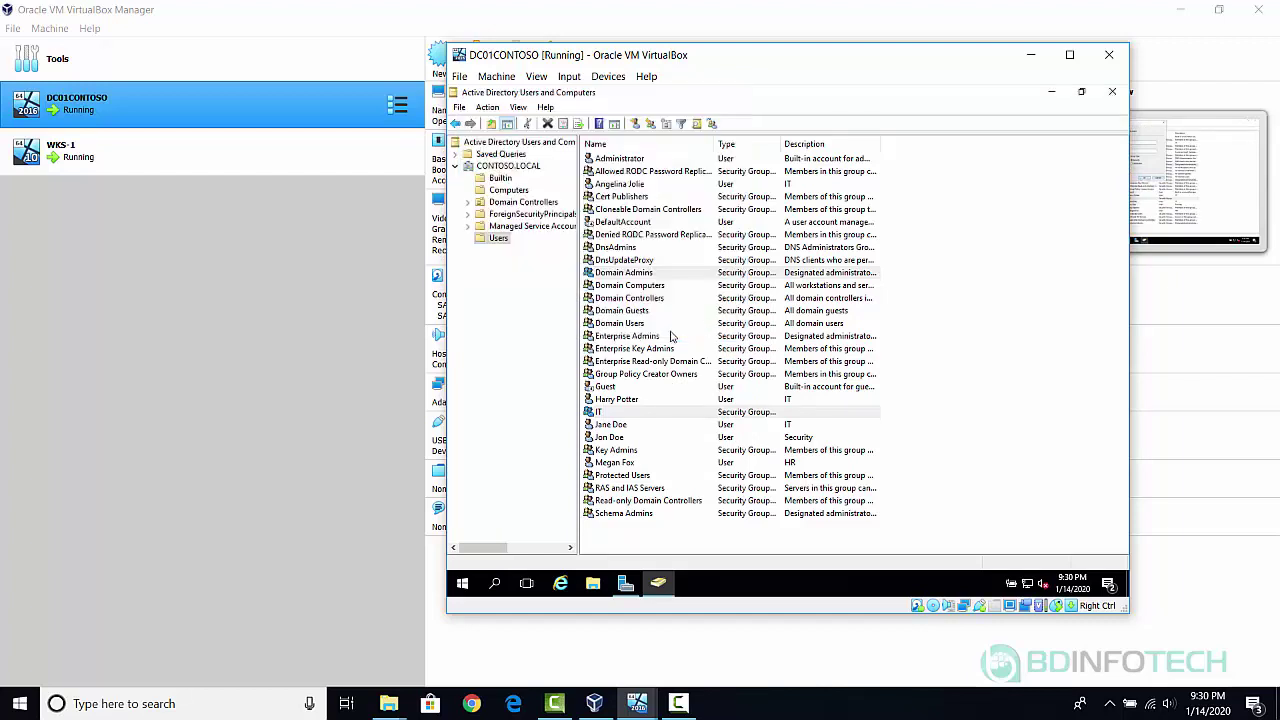
Create a third global security group named Security.
{"action": "right_click", "coordinate": [494, 240]}
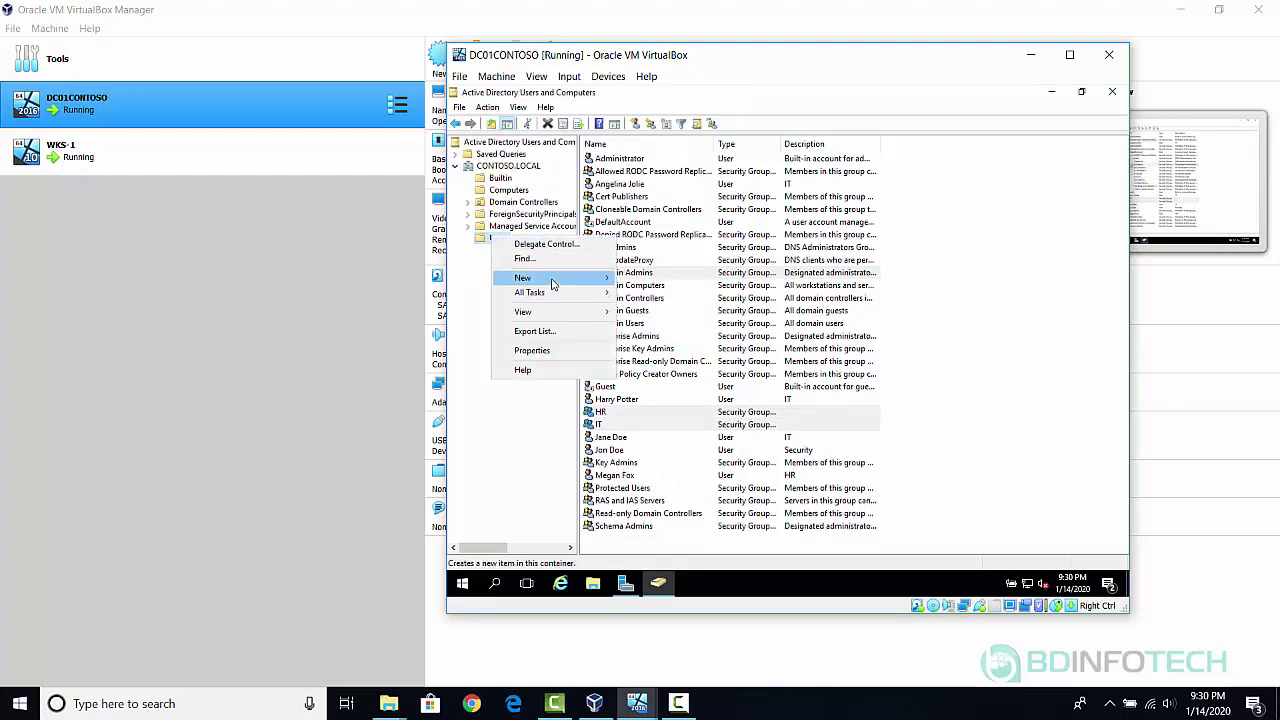
{"action": "mouse_move", "coordinate": [551, 285]}
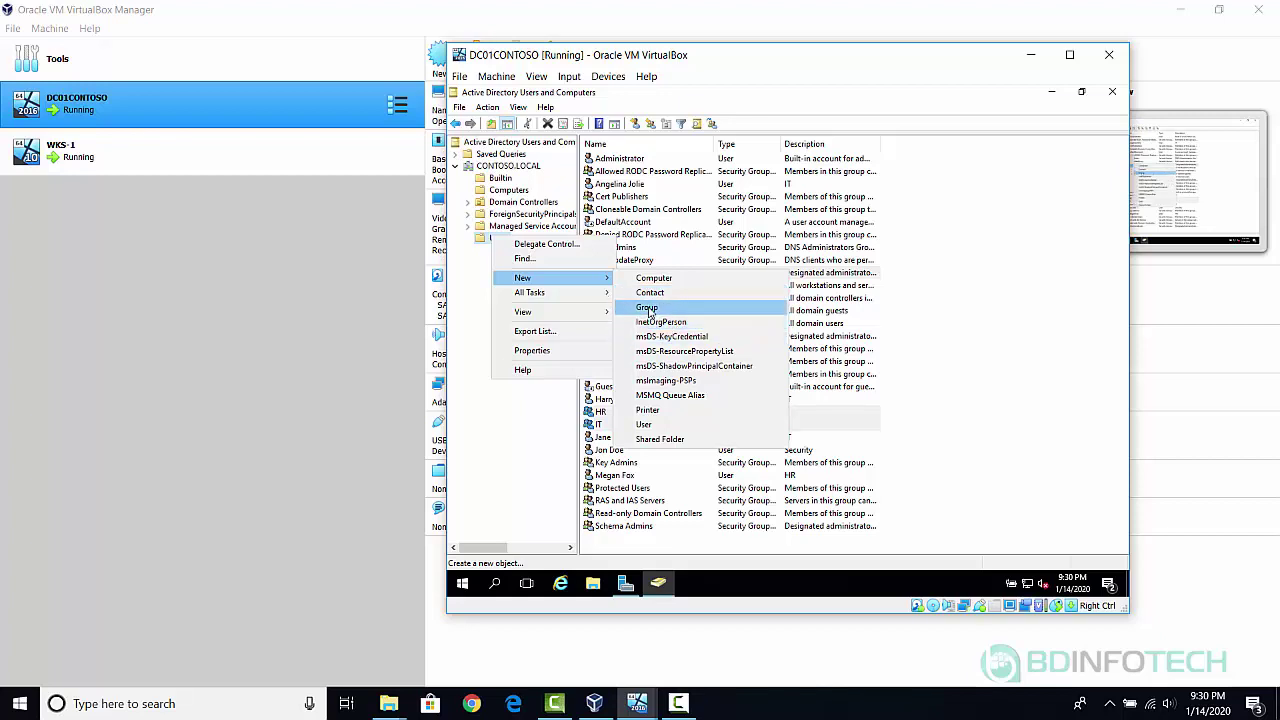
{"action": "left_click", "coordinate": [648, 308]}
{"action": "type", "text": "Security"}
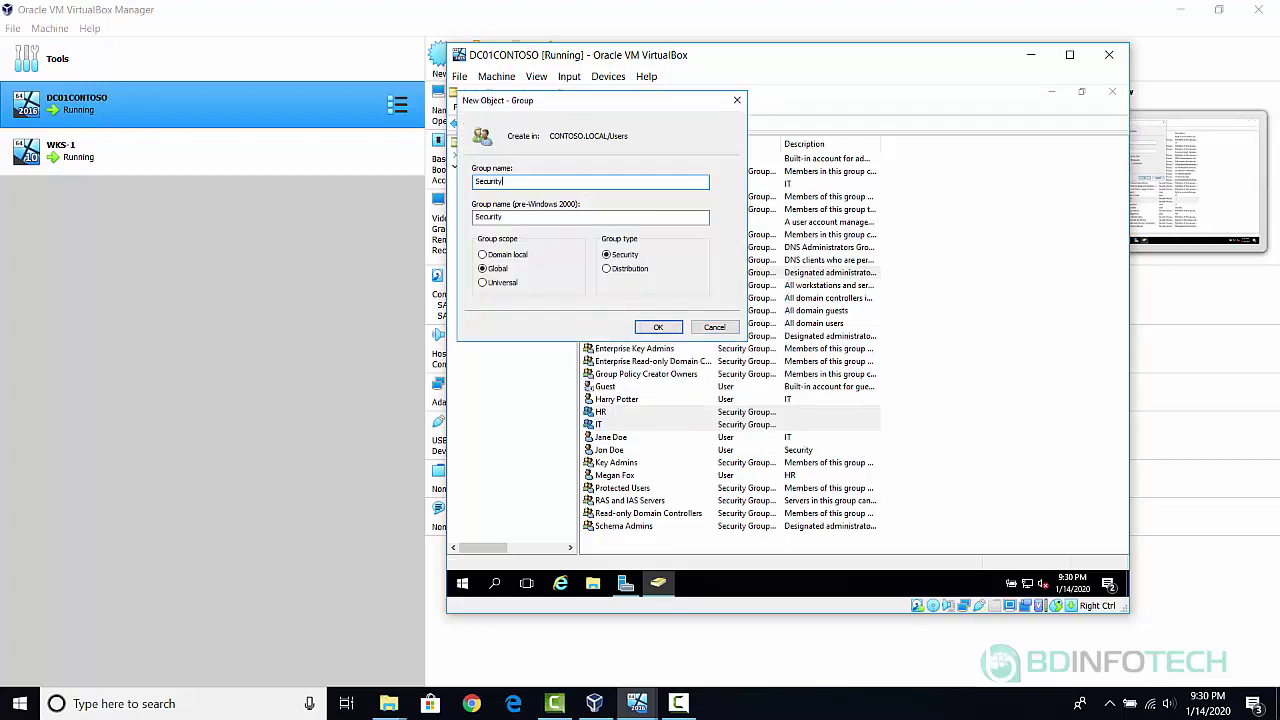
{"action": "left_click", "coordinate": [662, 329]}
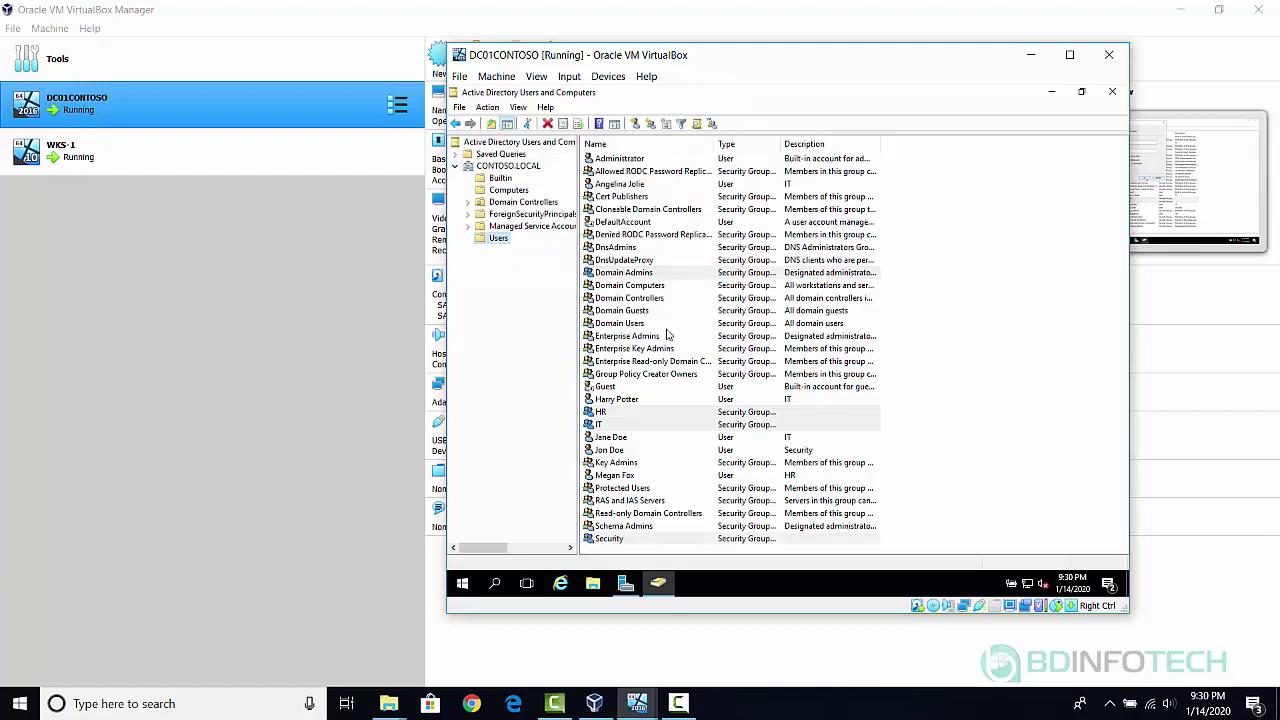
{"action": "left_click", "coordinate": [616, 415]}
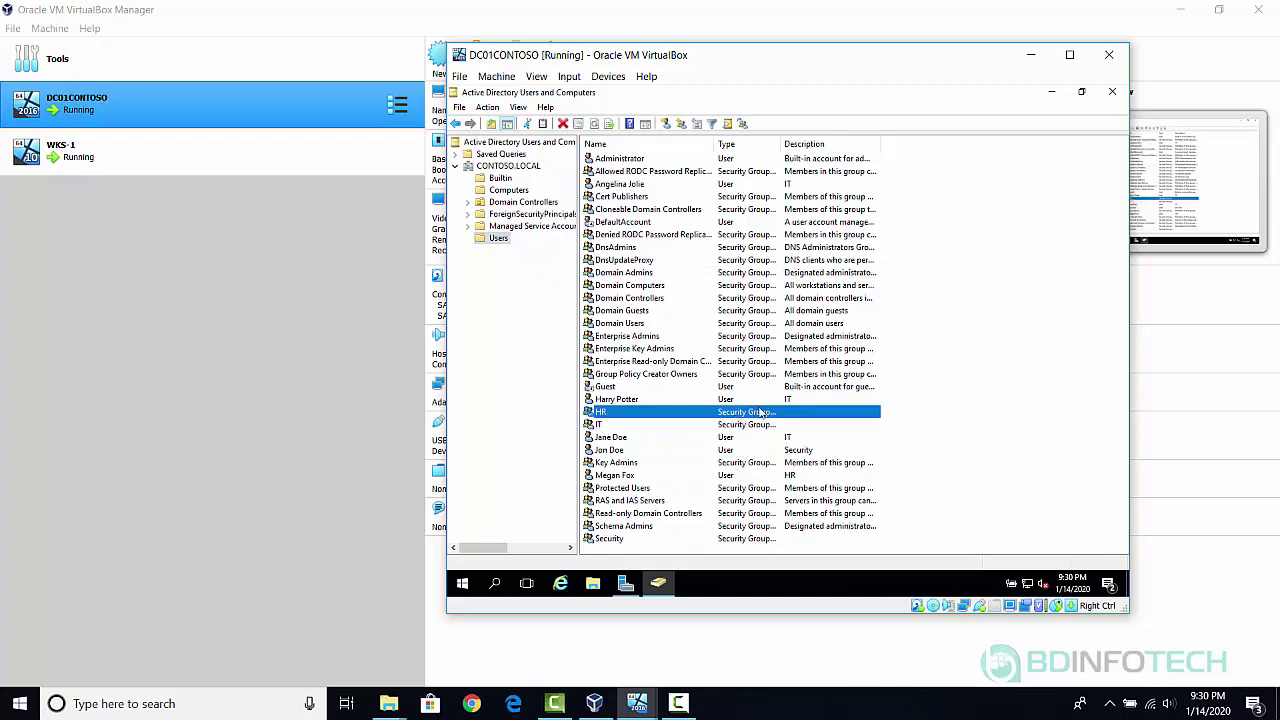
{"action": "left_click", "coordinate": [612, 426]}
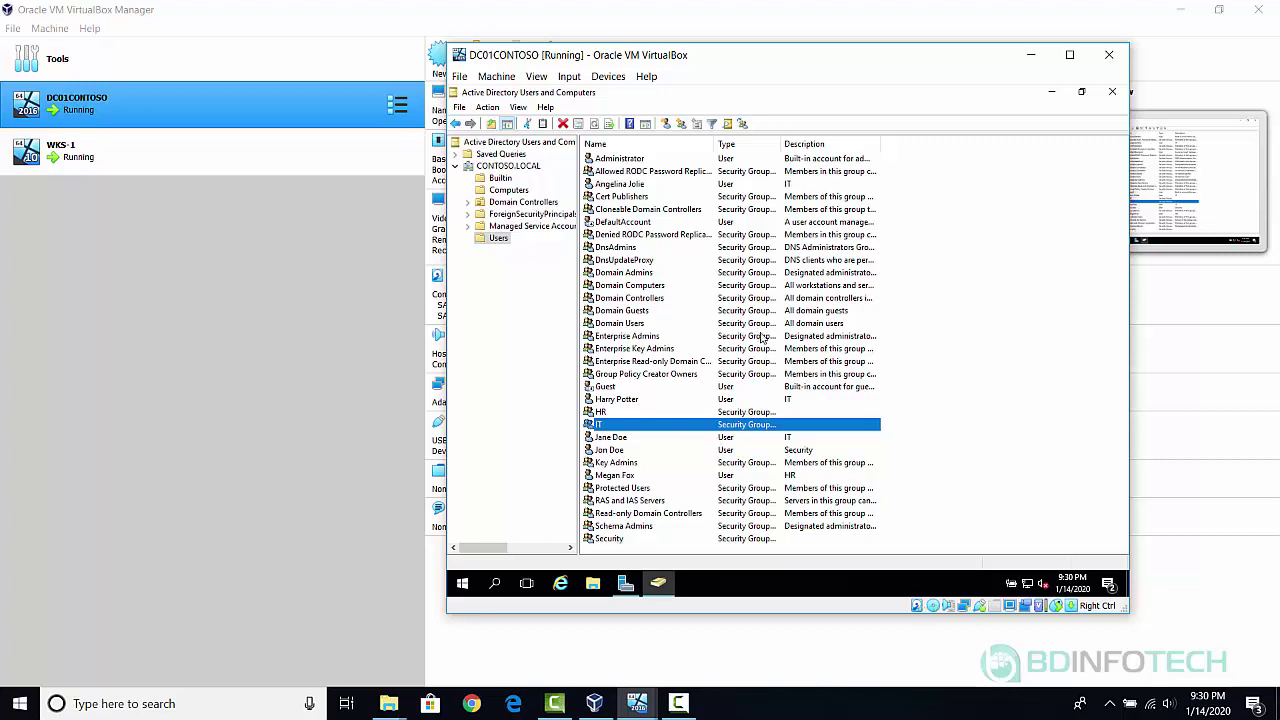
{"action": "left_click", "coordinate": [632, 403]}
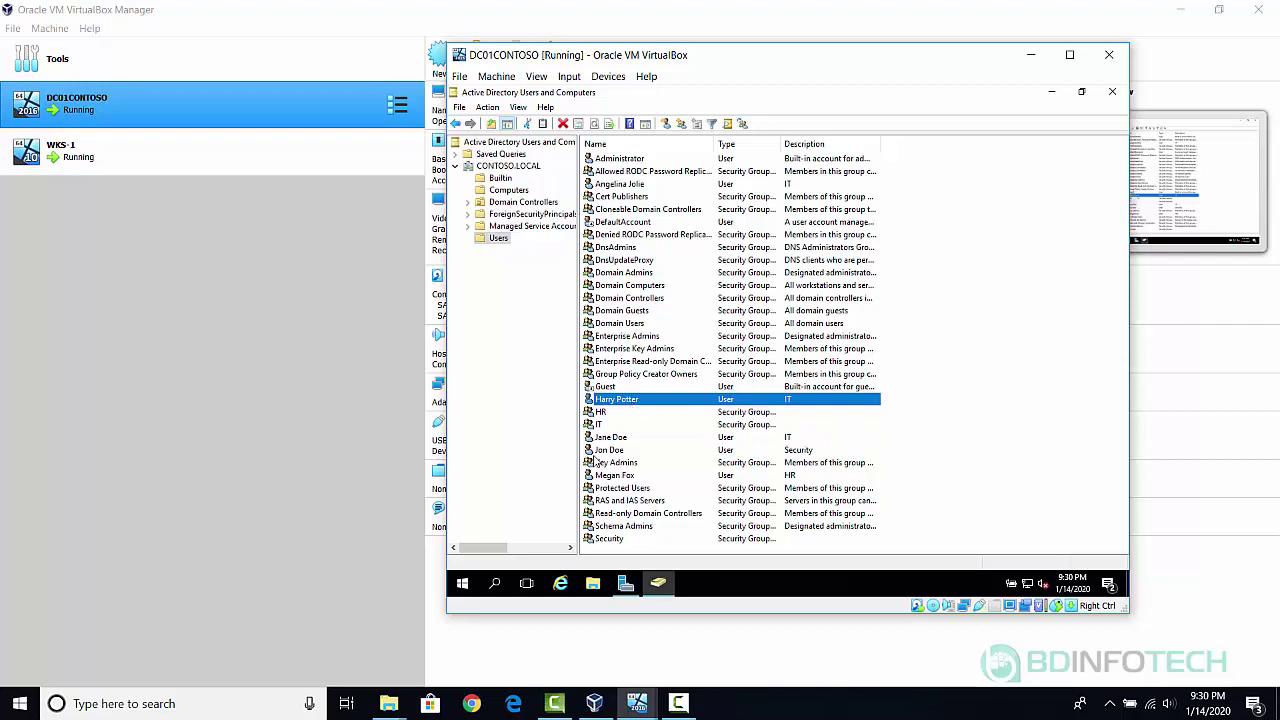
{"action": "left_click", "coordinate": [624, 441]}
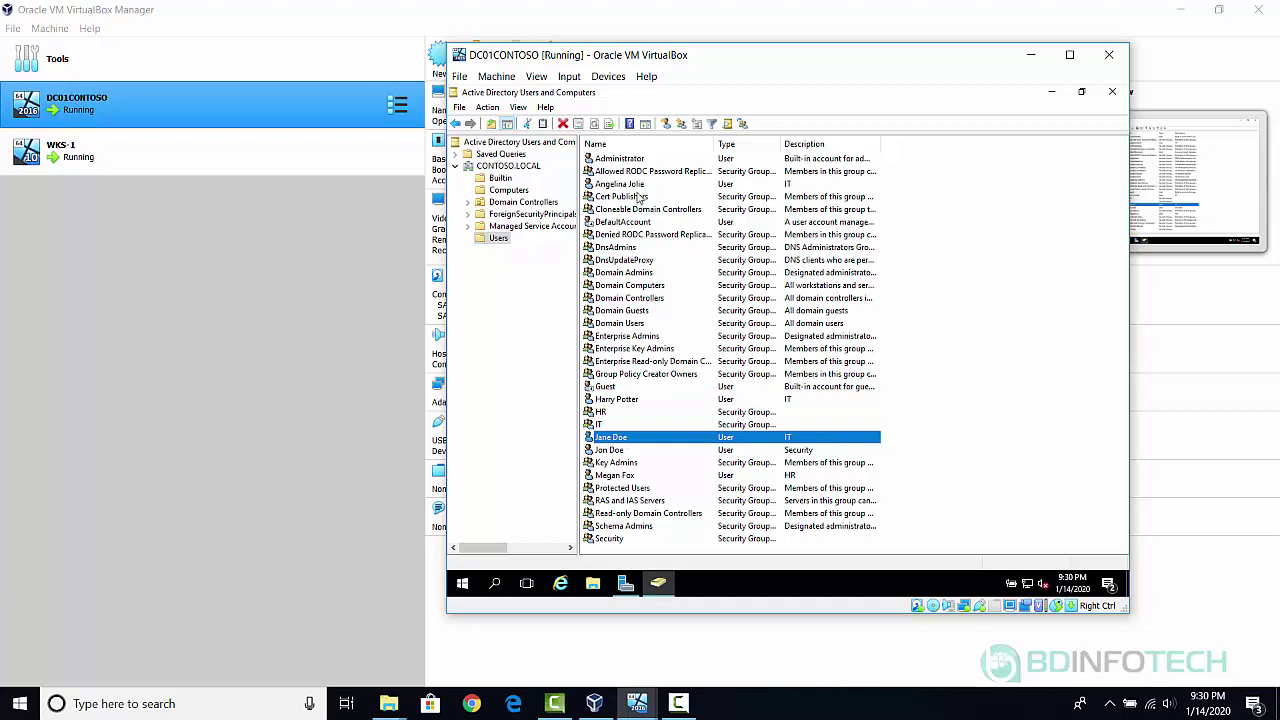
Open the IT group's Members, resolve the three IT-described users' names, and save them as members.
{"action": "double_click", "coordinate": [614, 426]}
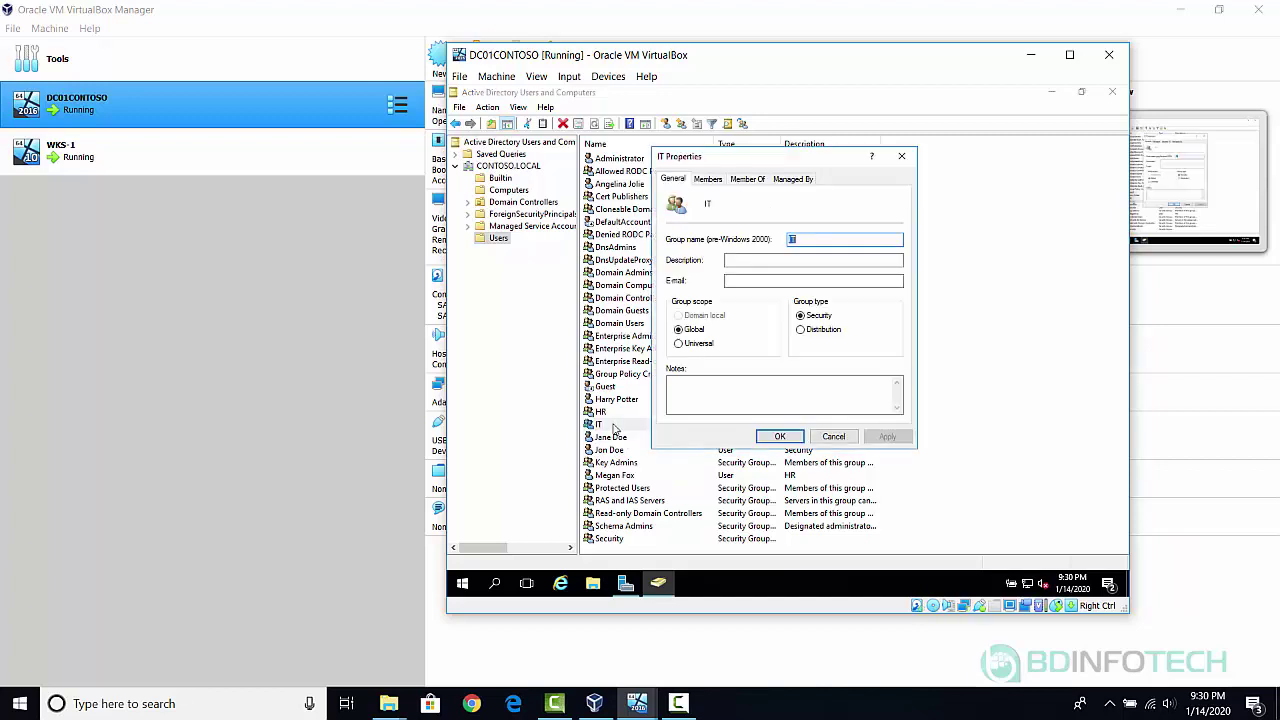
{"action": "left_click", "coordinate": [710, 182]}
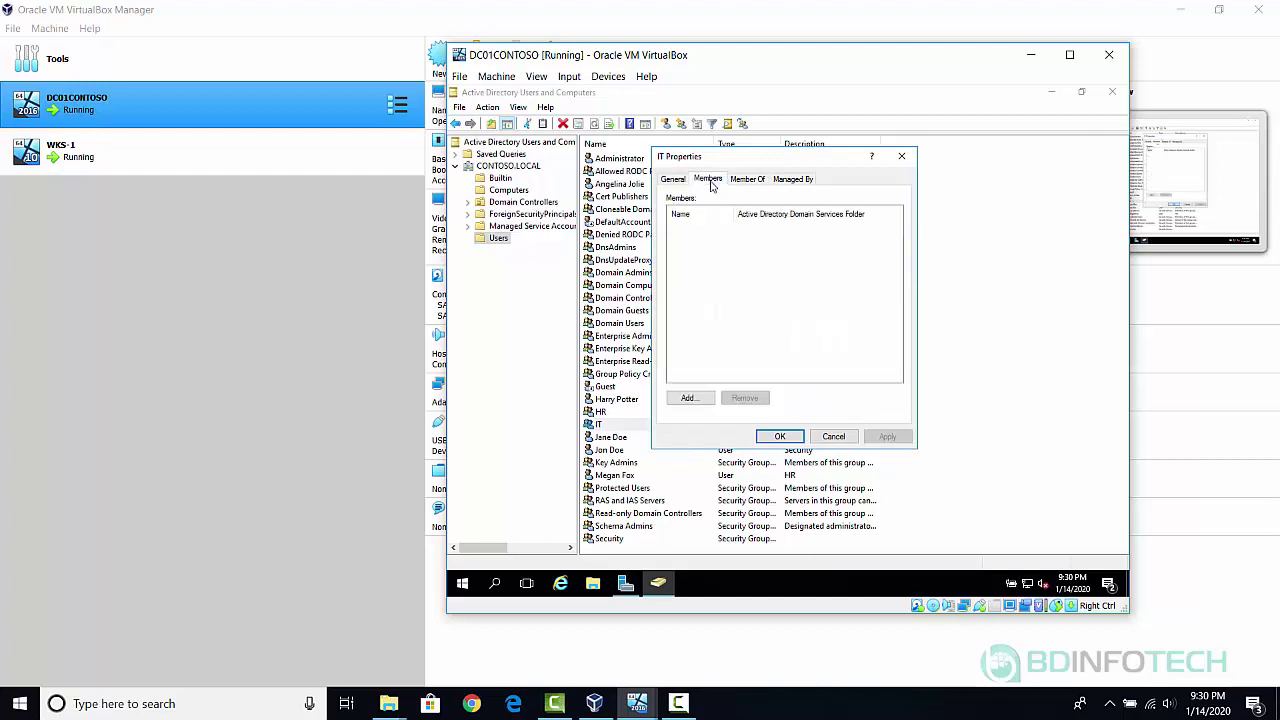
{"action": "left_click", "coordinate": [689, 398]}
{"action": "type", "text": "angenila"}
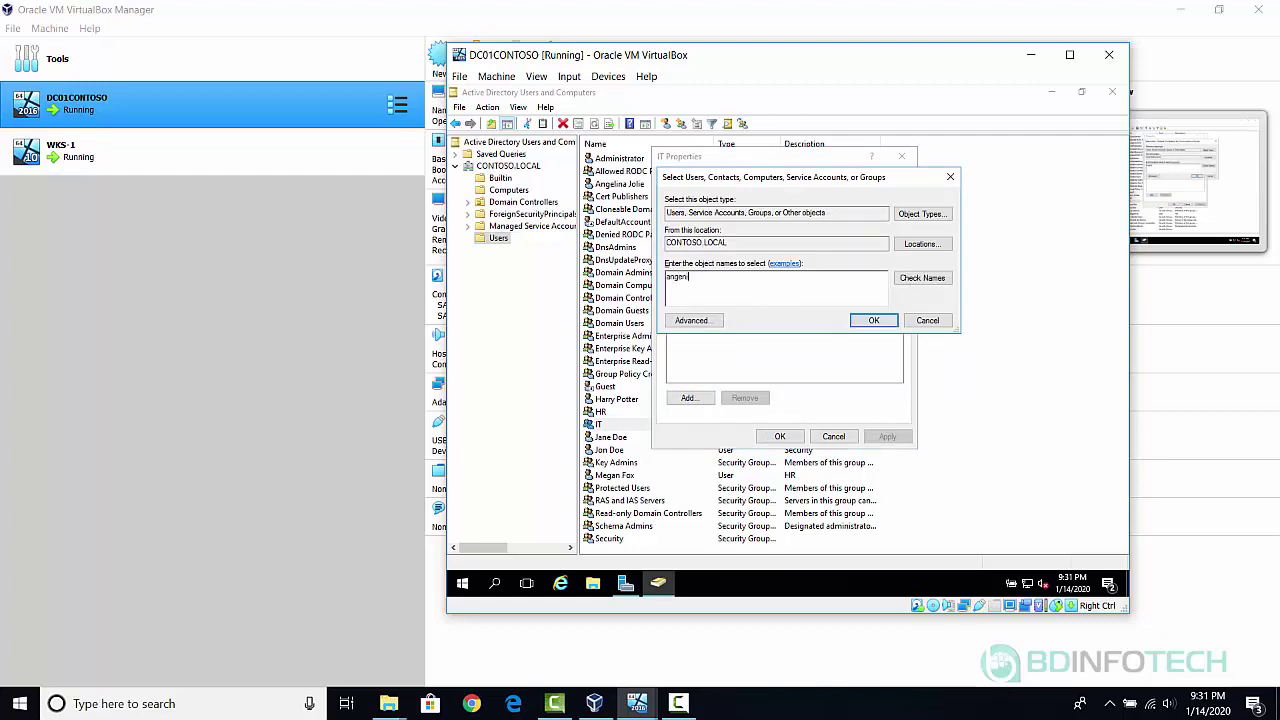
{"action": "left_click", "coordinate": [937, 282]}
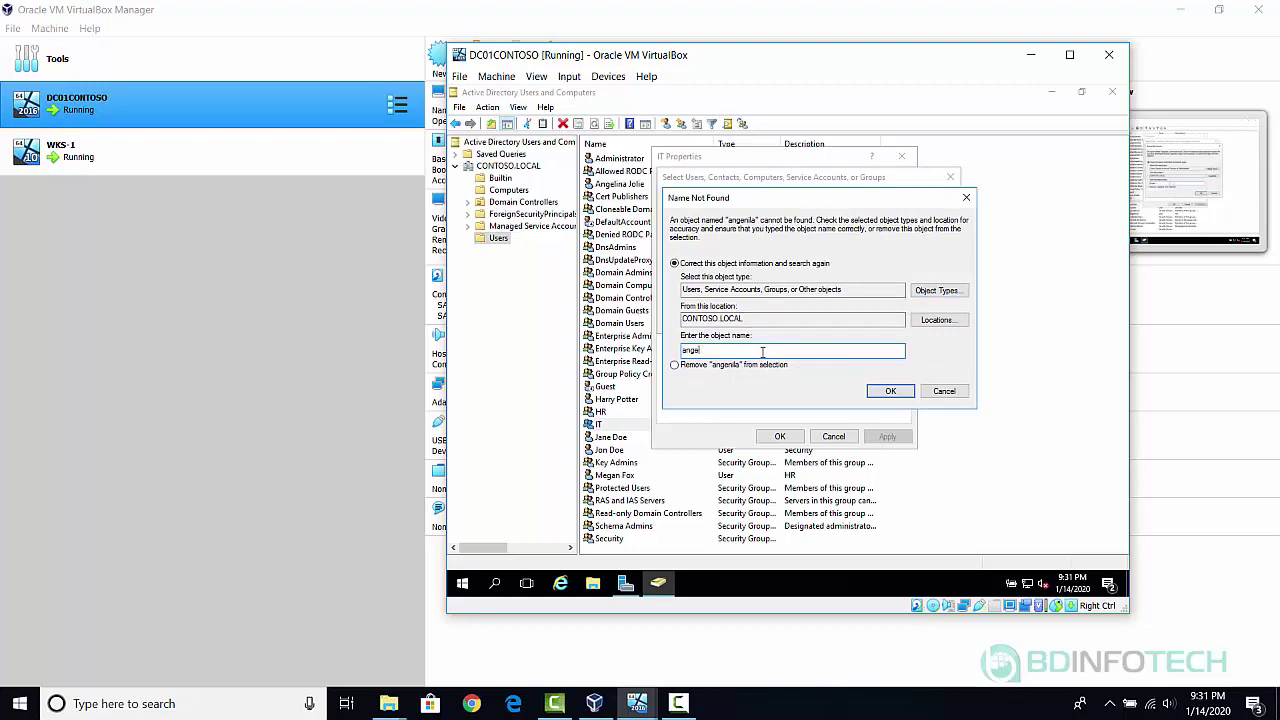
{"action": "type", "text": "angelin"}
{"action": "key", "text": "Return"}
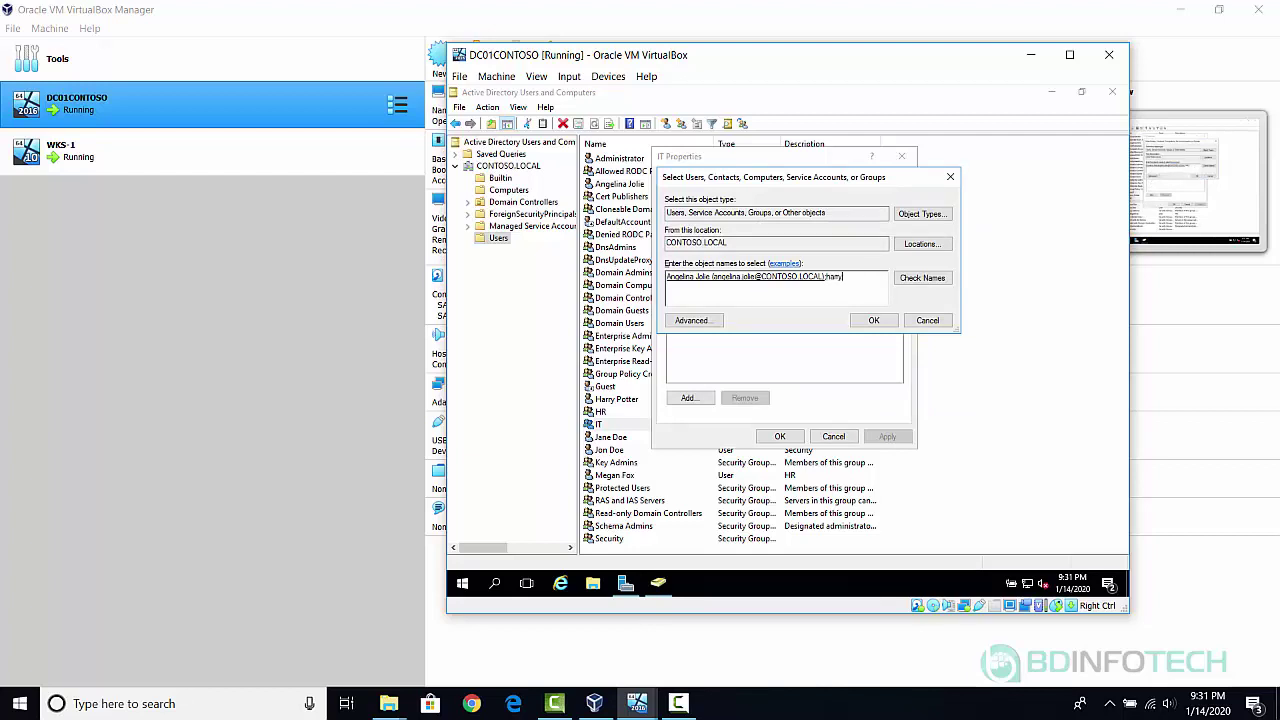
{"action": "left_click", "coordinate": [936, 281]}
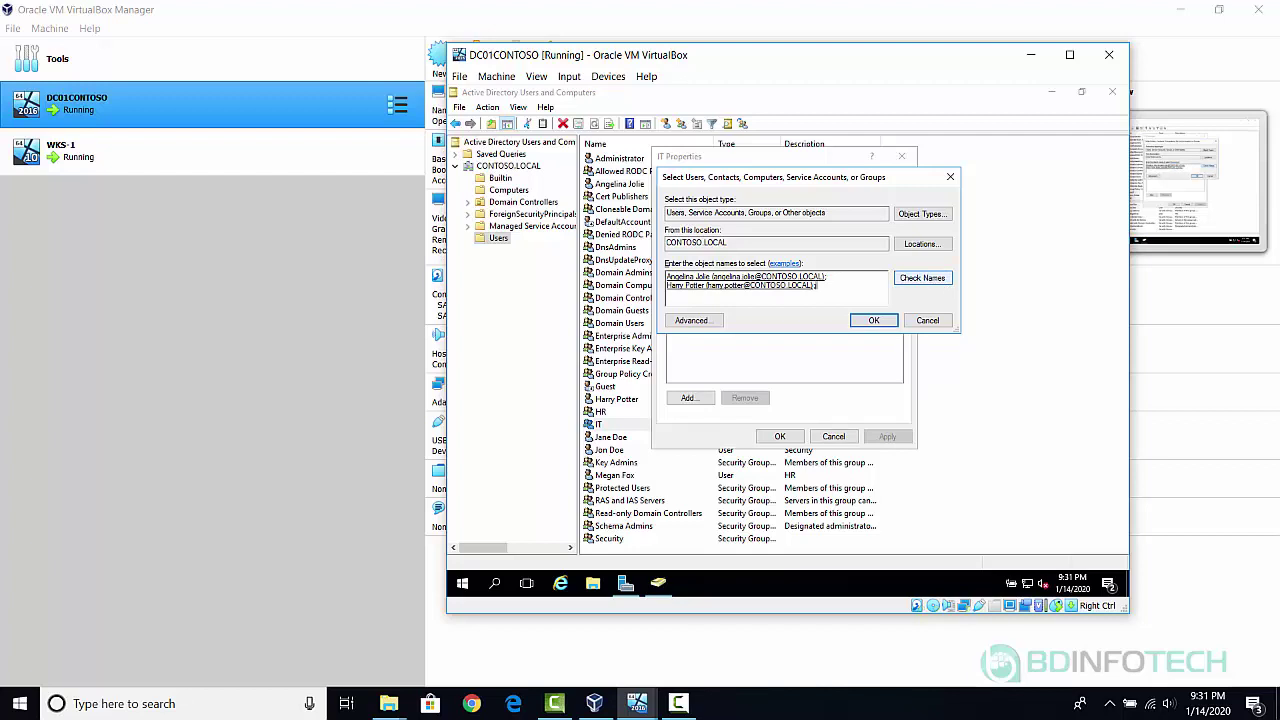
{"action": "left_click", "coordinate": [938, 282]}
{"action": "left_click", "coordinate": [874, 322]}
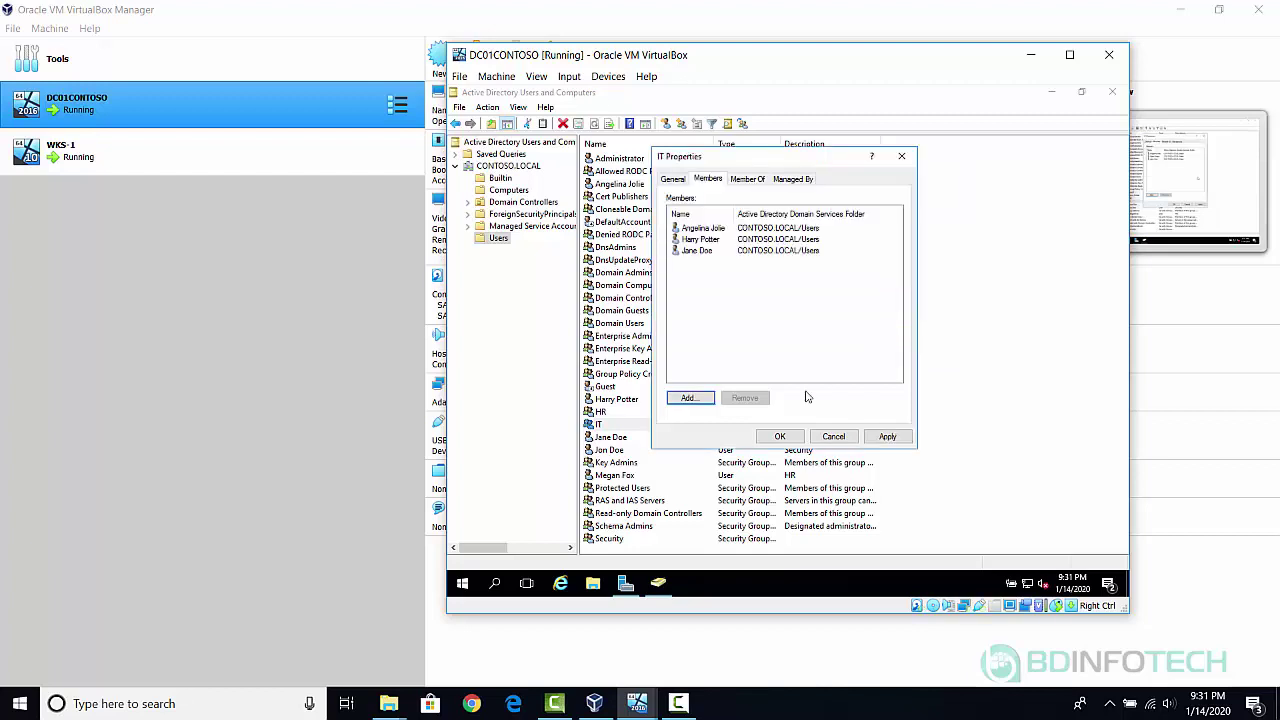
{"action": "left_click", "coordinate": [781, 439]}
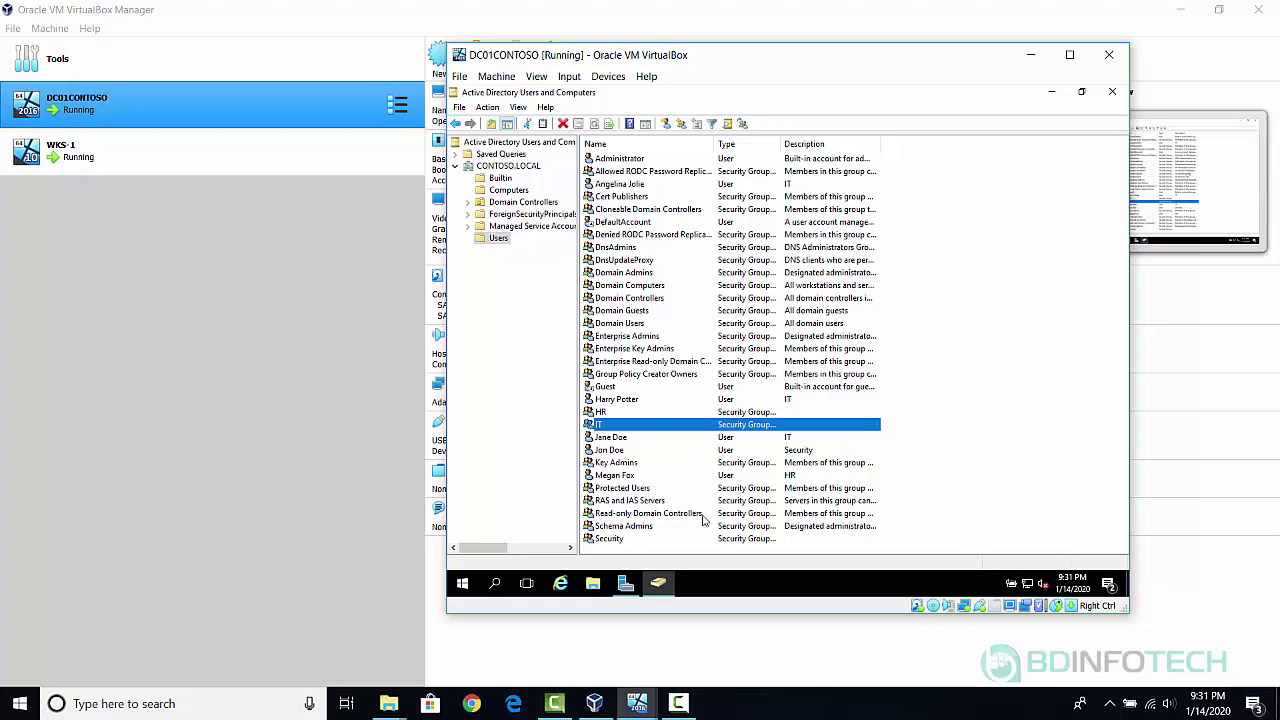
After checking the HR group, add the HR-described user to the 'HR' group under Member Of.
{"action": "double_click", "coordinate": [602, 412]}
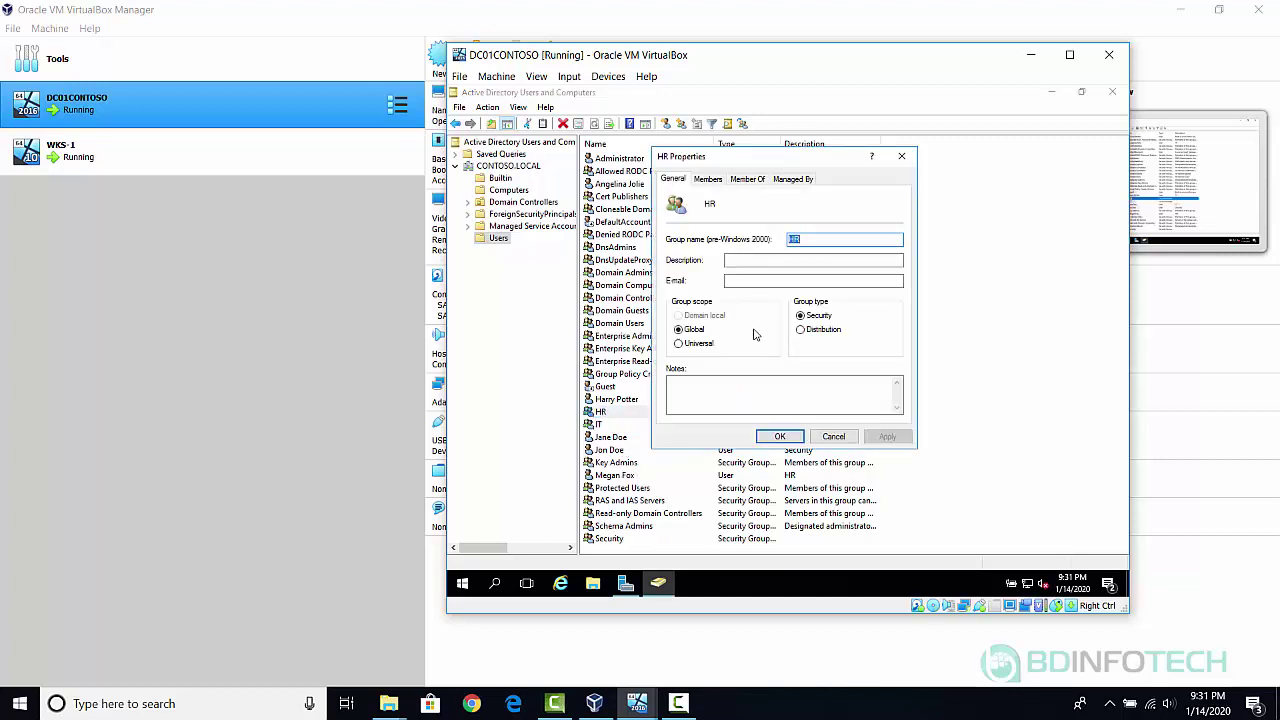
{"action": "left_click", "coordinate": [834, 437]}
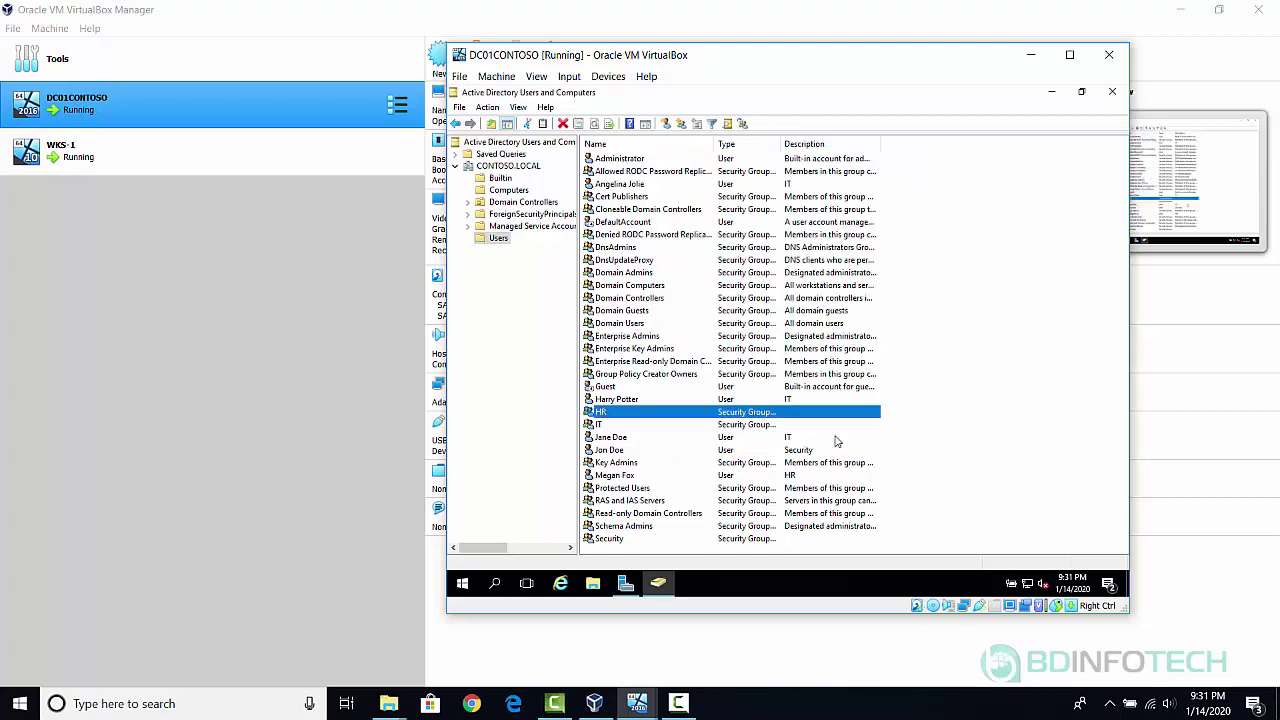
{"action": "double_click", "coordinate": [616, 476]}
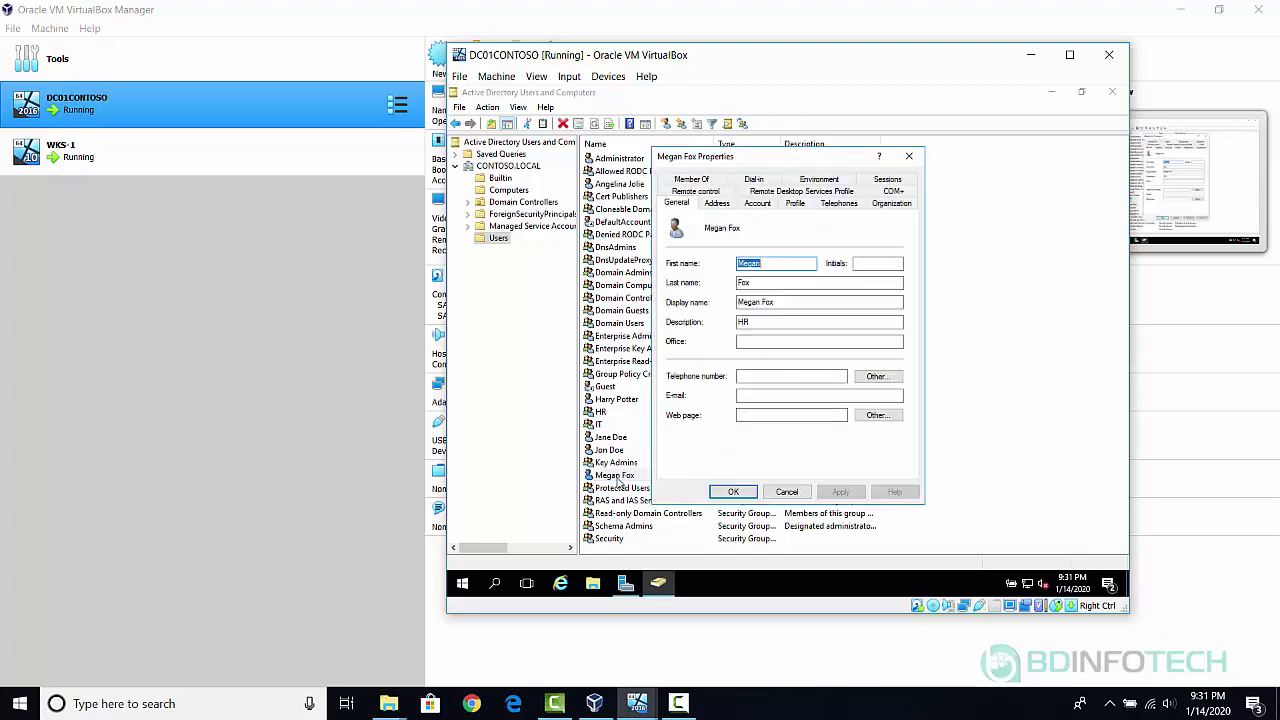
{"action": "left_click", "coordinate": [706, 180]}
{"action": "left_click", "coordinate": [688, 366]}
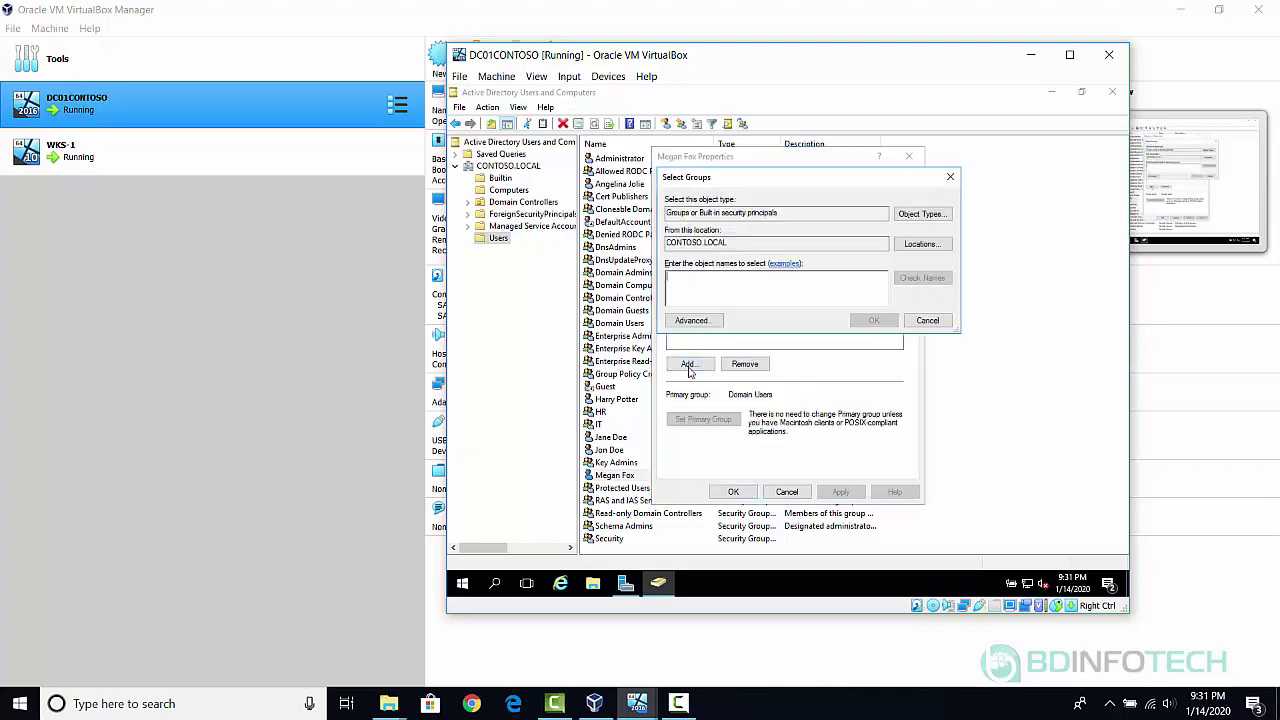
{"action": "type", "text": "HR"}
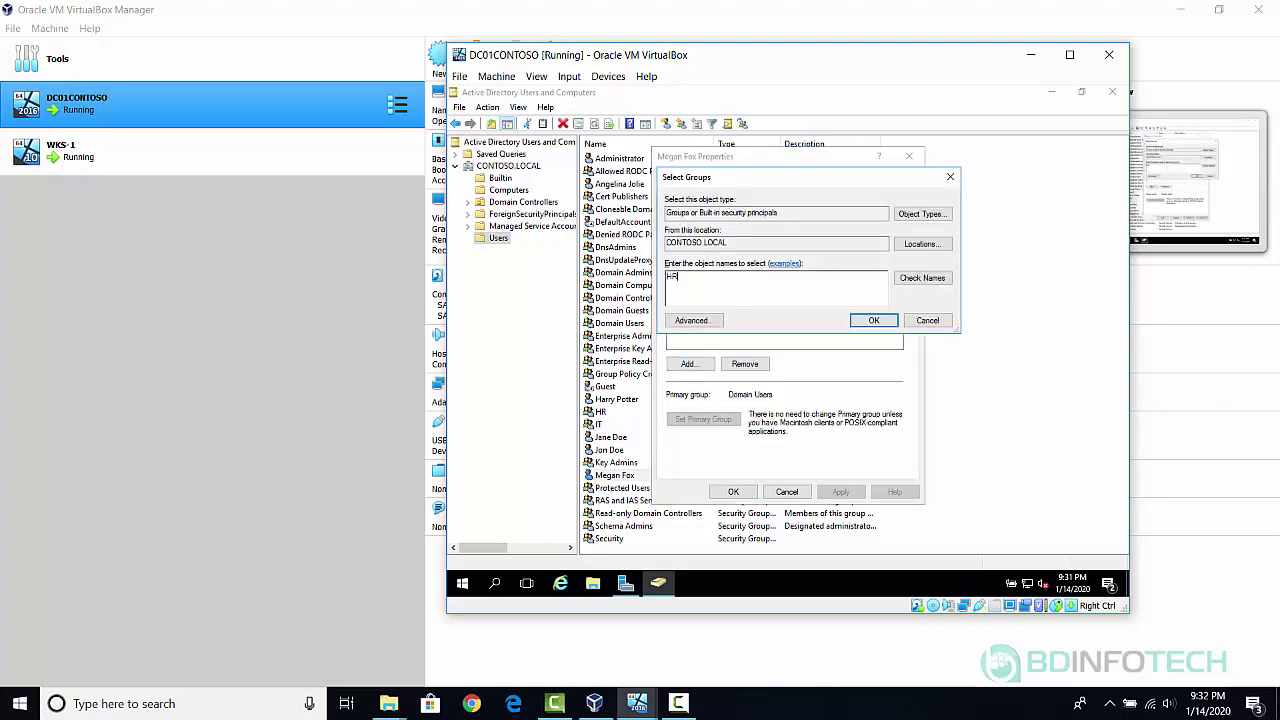
{"action": "left_click", "coordinate": [915, 282]}
{"action": "left_click", "coordinate": [886, 322]}
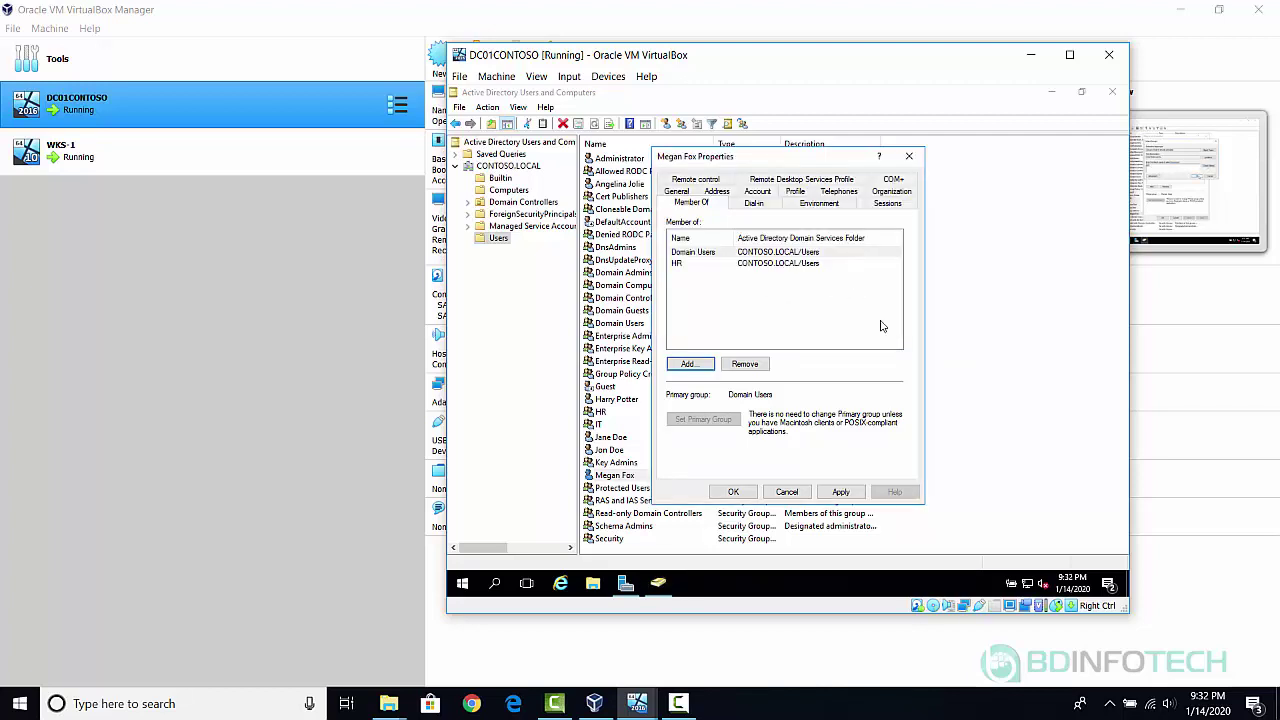
{"action": "left_click", "coordinate": [733, 491]}
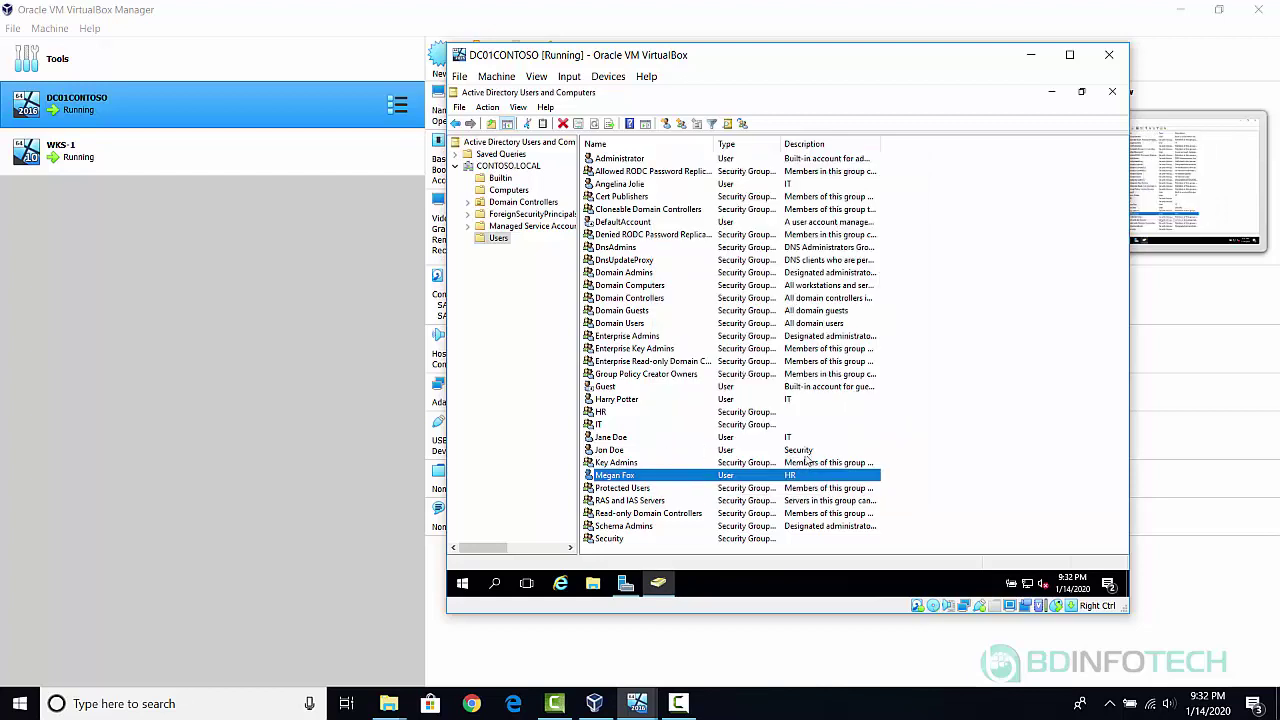
Add the Security-described user to the 'Security' group under Member Of, then save.
{"action": "double_click", "coordinate": [612, 450]}
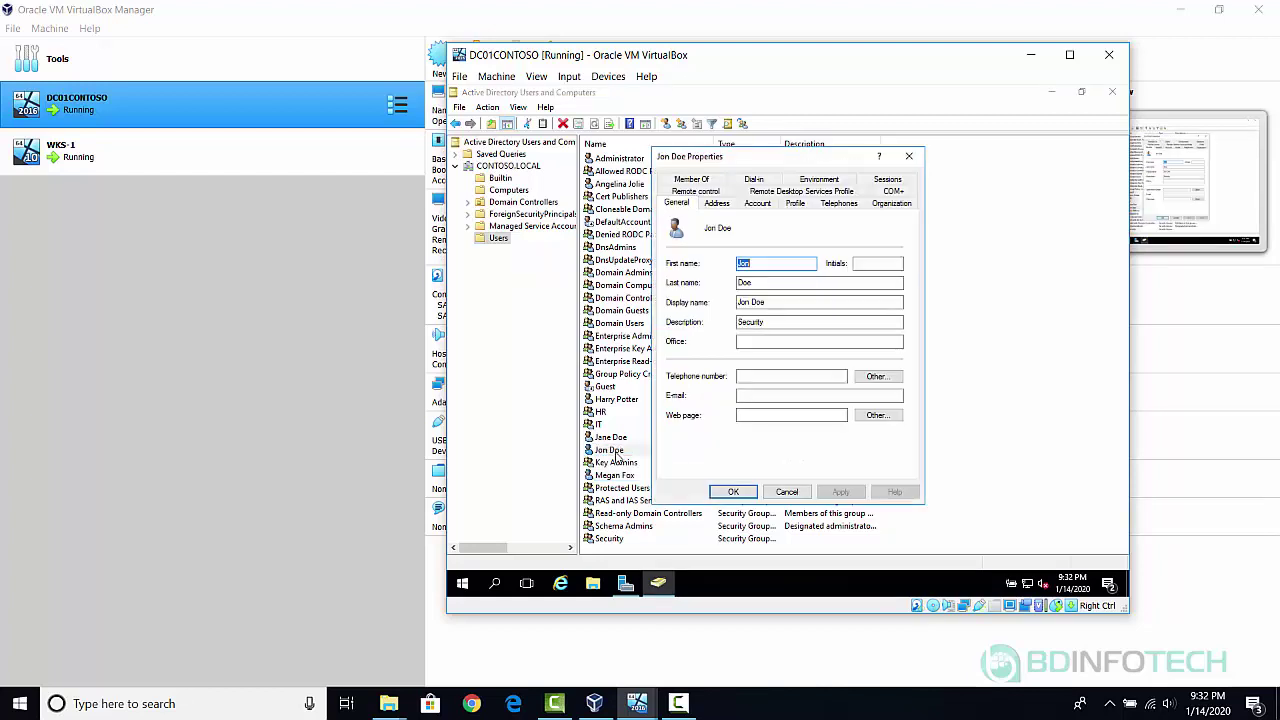
{"action": "left_click", "coordinate": [690, 179]}
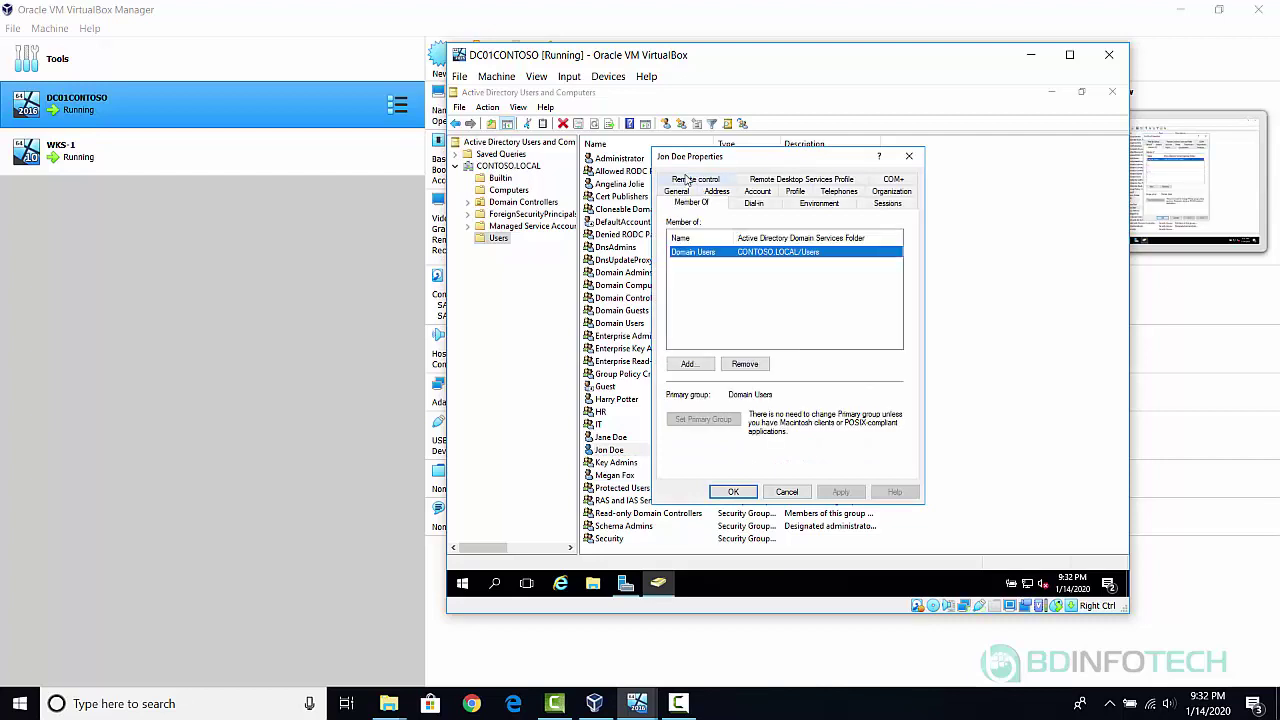
{"action": "left_click", "coordinate": [686, 366]}
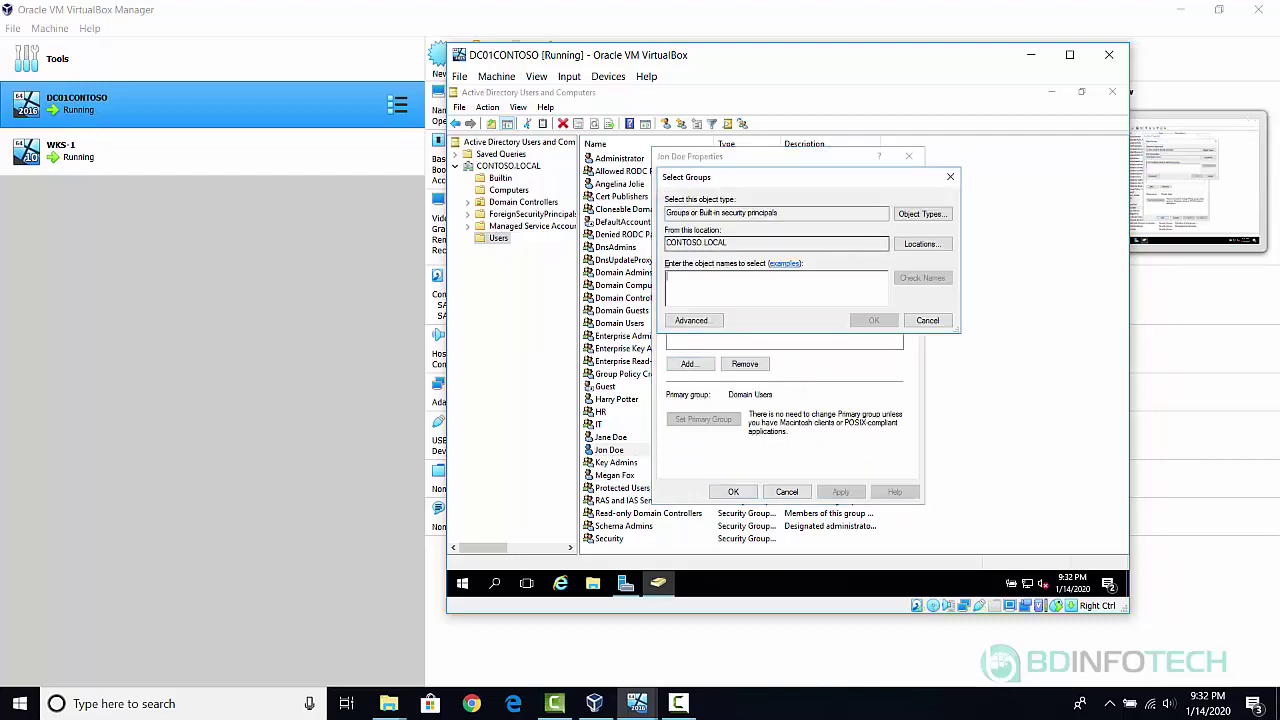
{"action": "type", "text": "Security"}
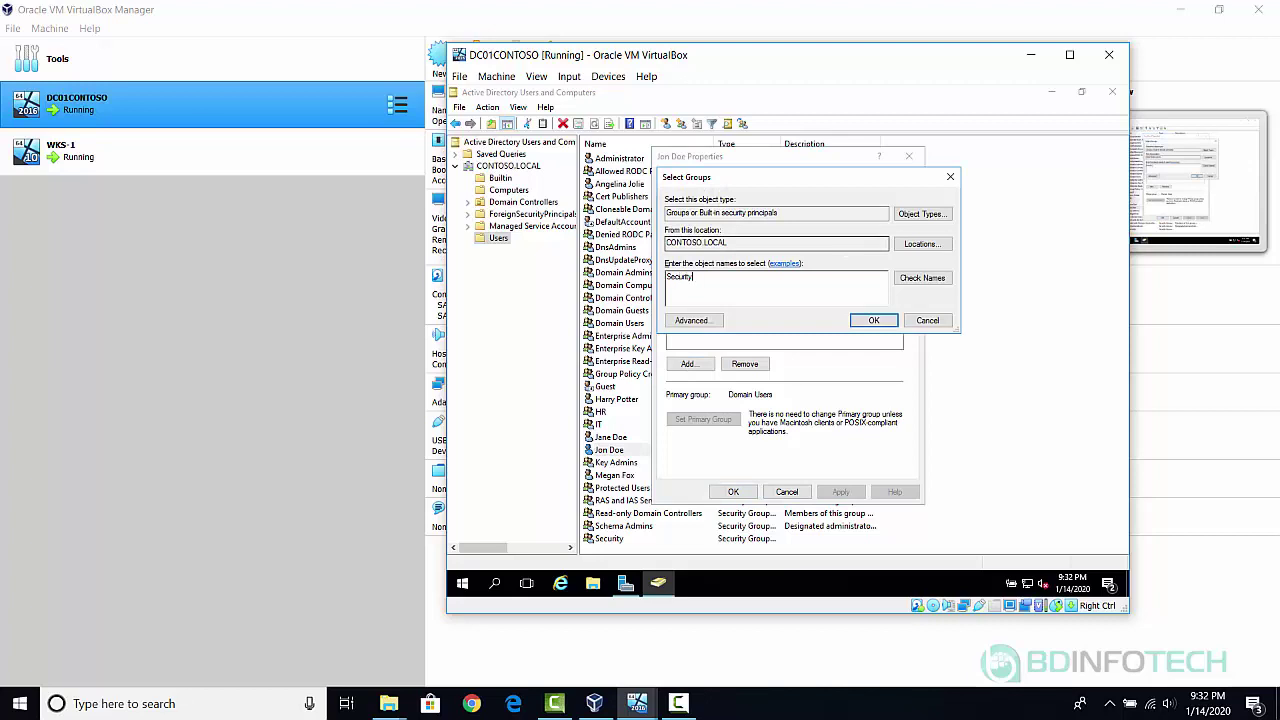
{"action": "left_click", "coordinate": [920, 280]}
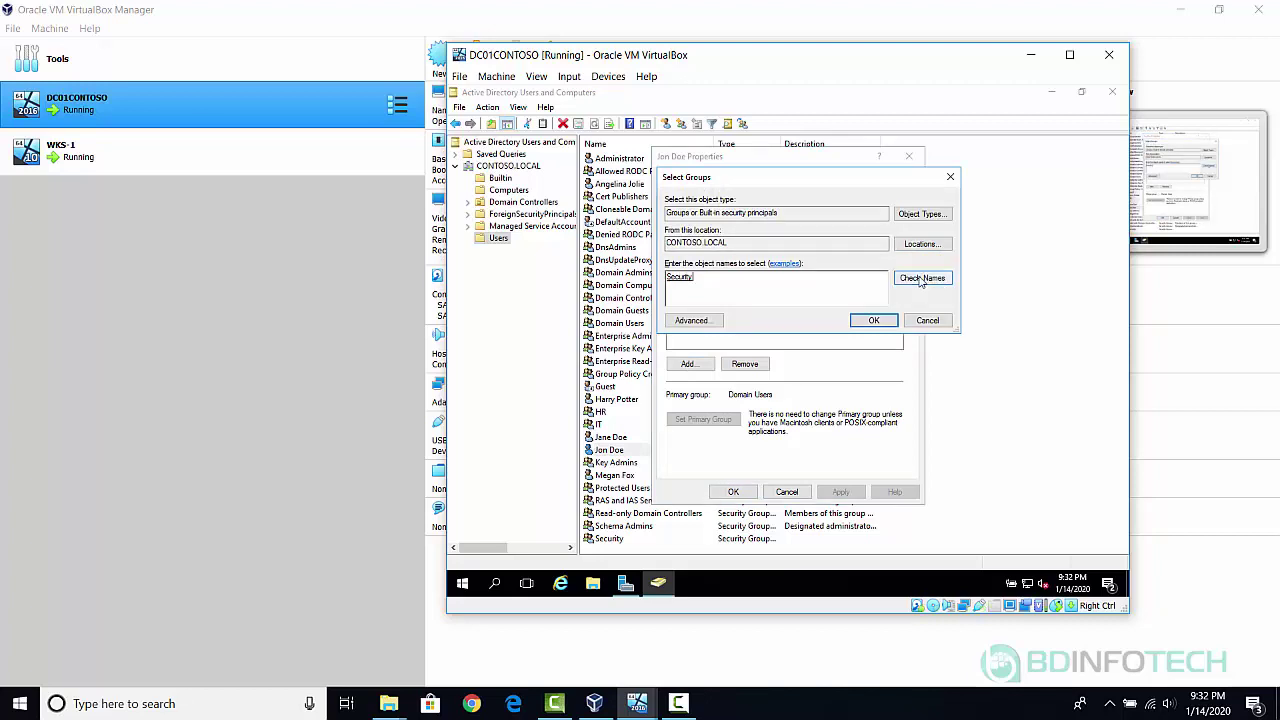
{"action": "left_click", "coordinate": [886, 321]}
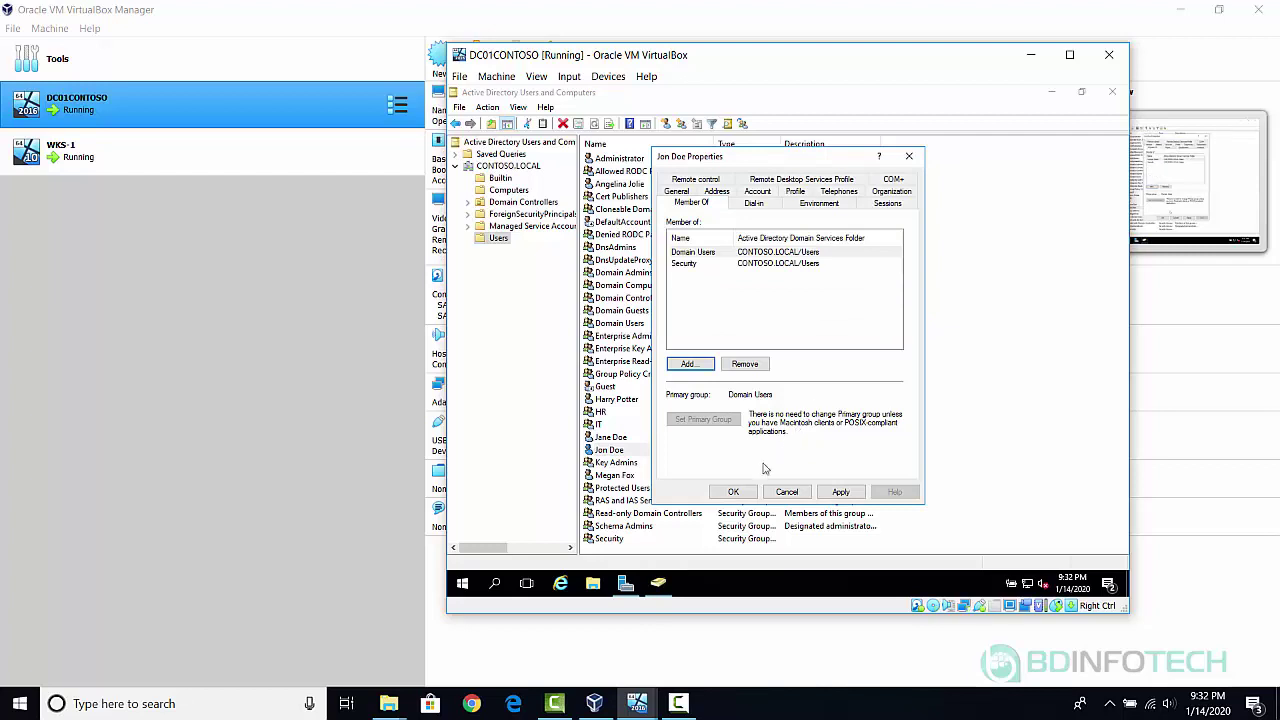
{"action": "left_click", "coordinate": [733, 492]}
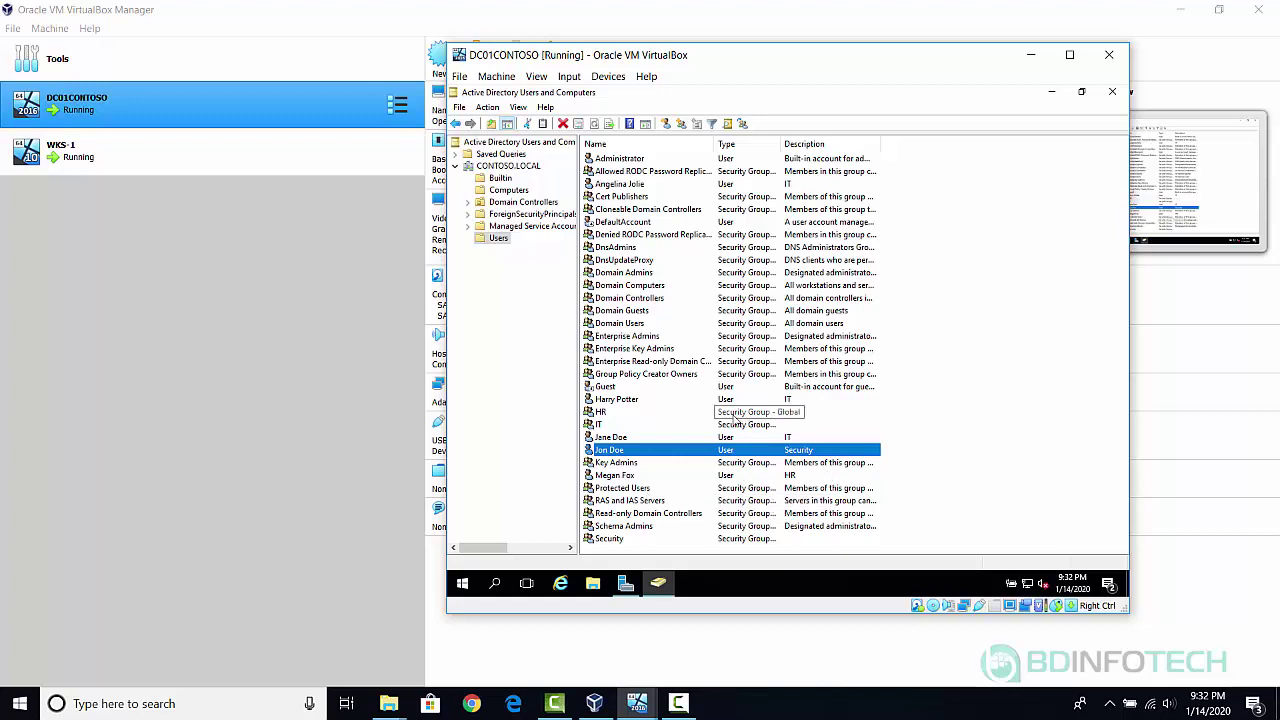
{"action": "double_click", "coordinate": [598, 424]}
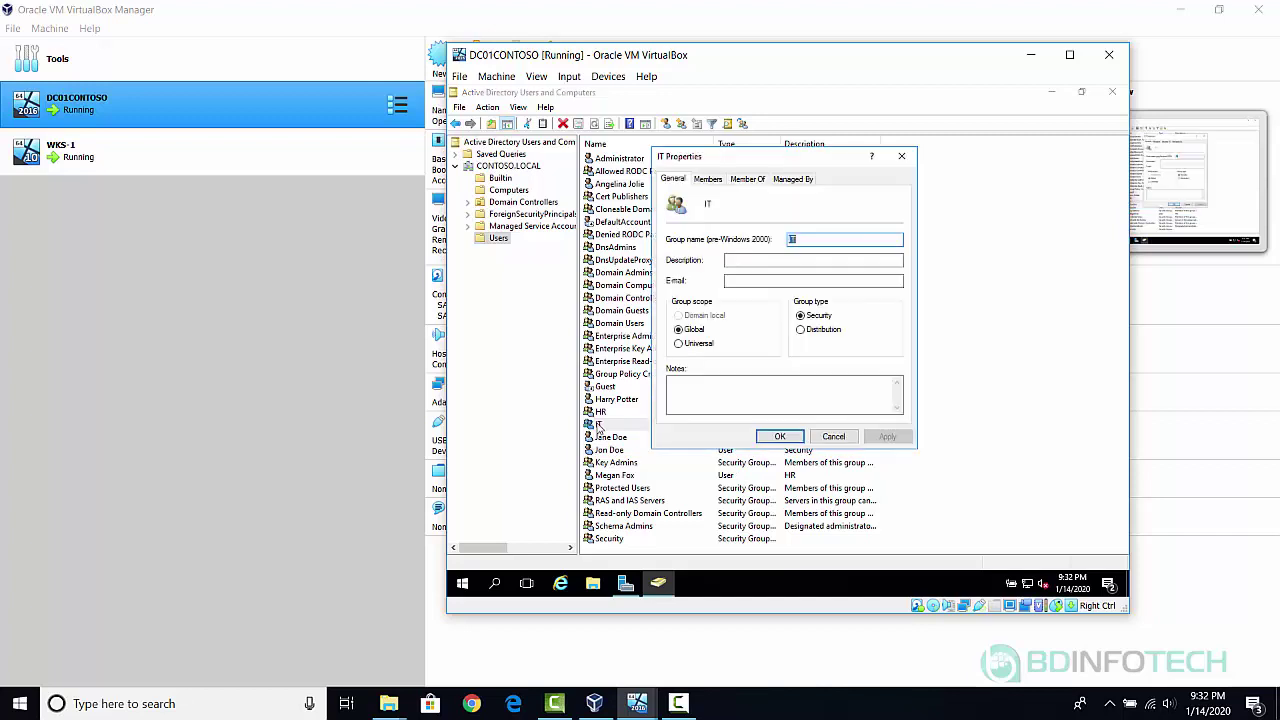
{"action": "left_click", "coordinate": [708, 179]}
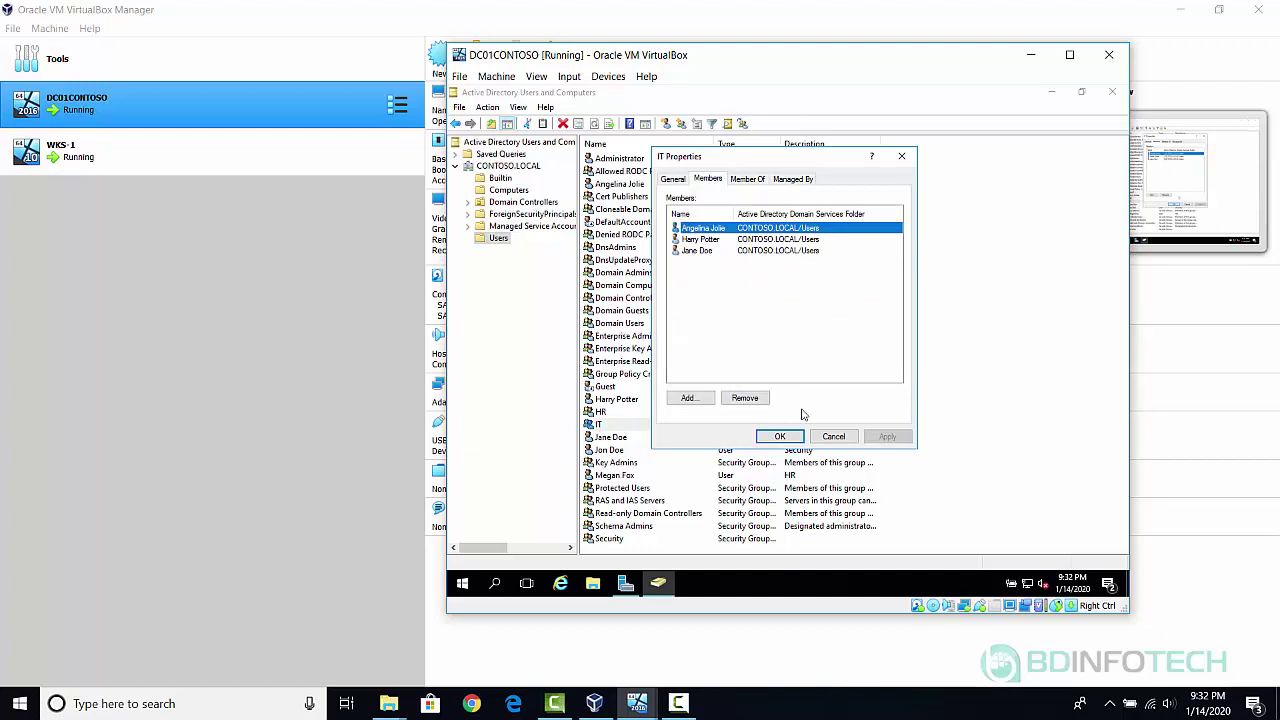
{"action": "left_click", "coordinate": [831, 439]}
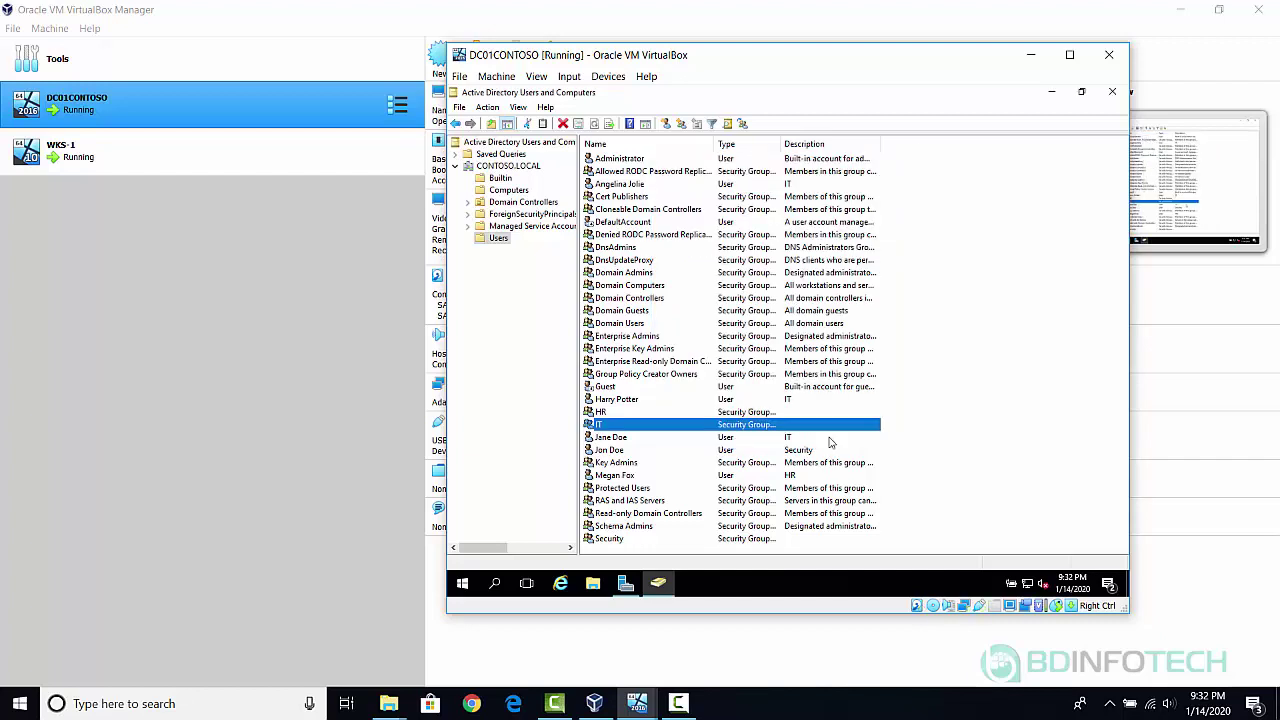
{"action": "double_click", "coordinate": [630, 401]}
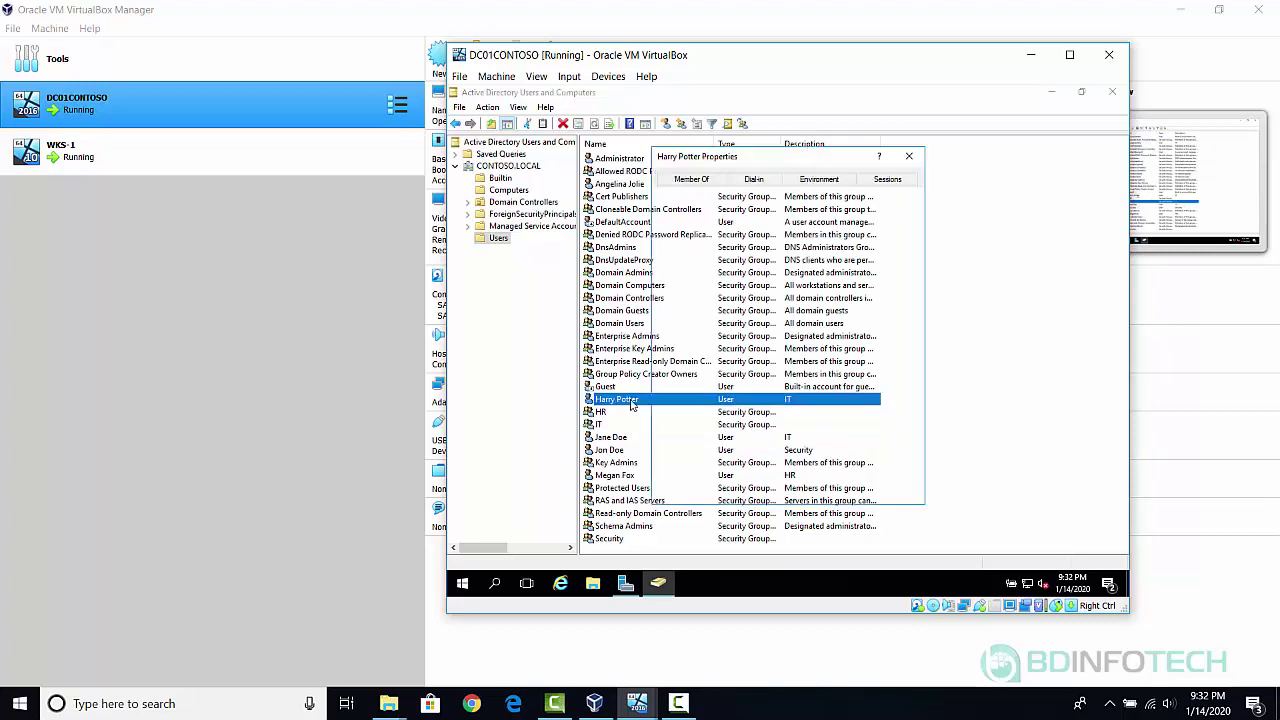
{"action": "left_click", "coordinate": [690, 179]}
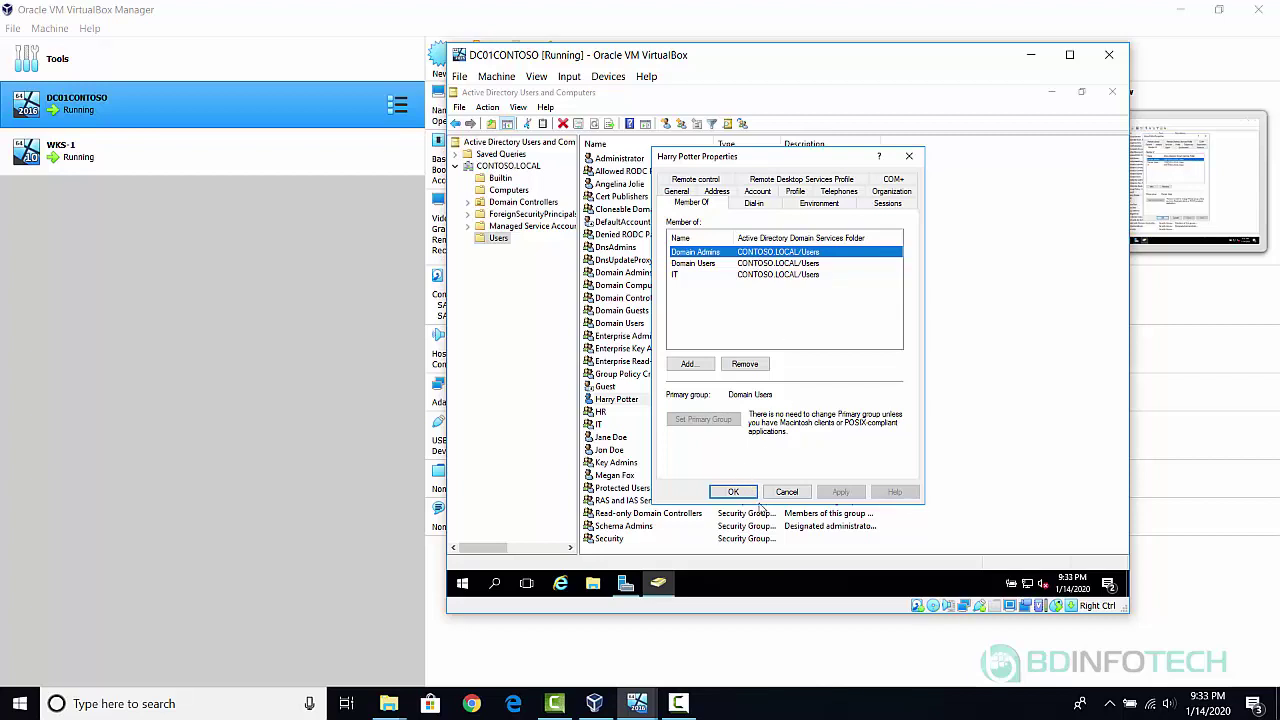
{"action": "left_click", "coordinate": [786, 492]}
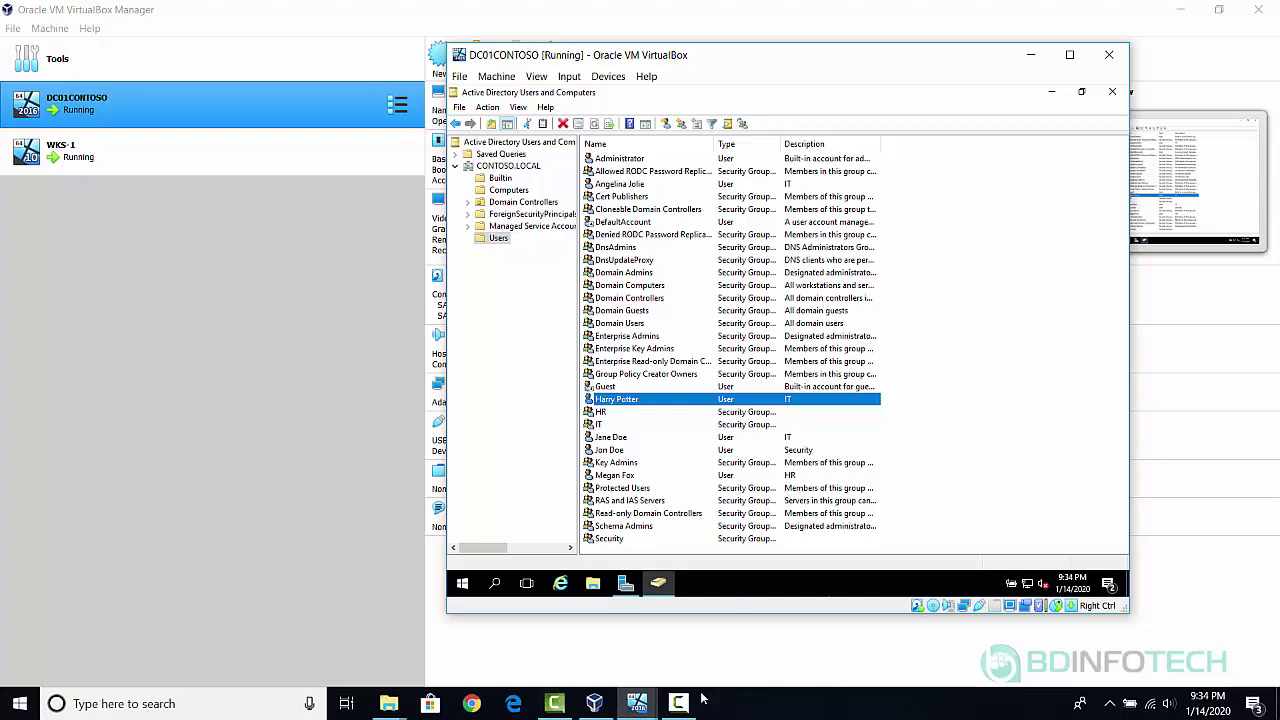
{"action": "mouse_move", "coordinate": [681, 706]}
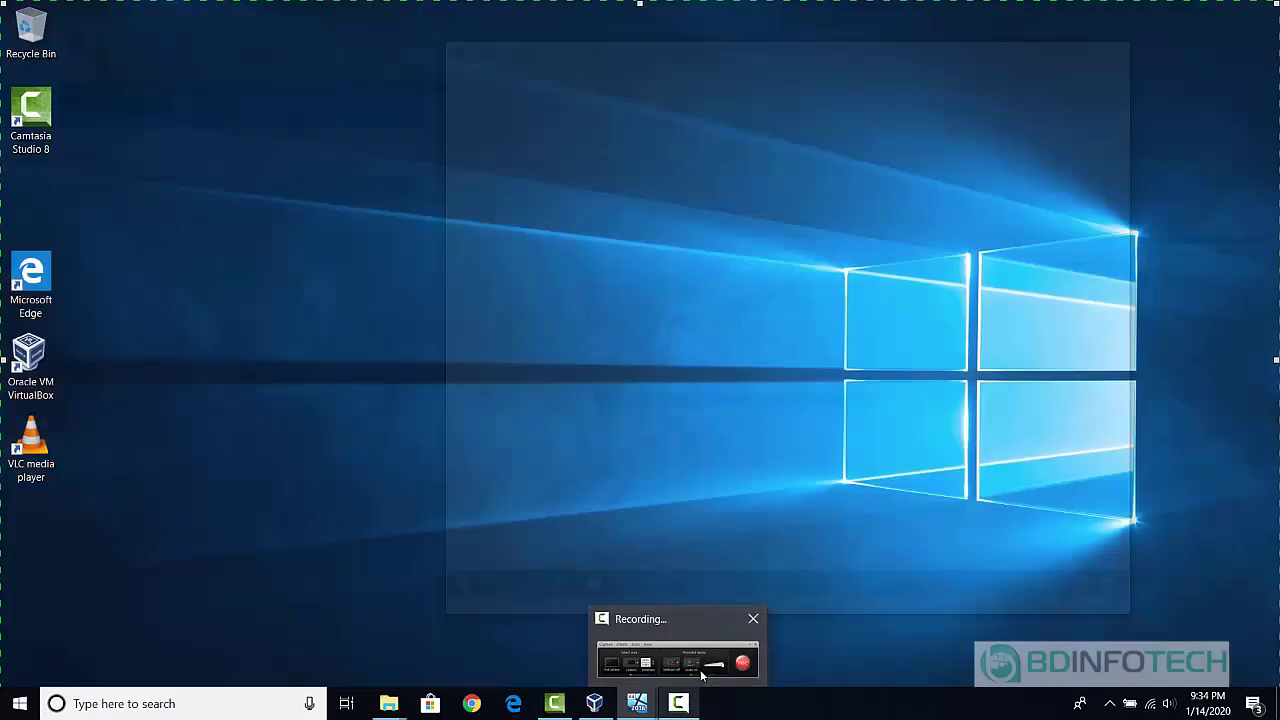